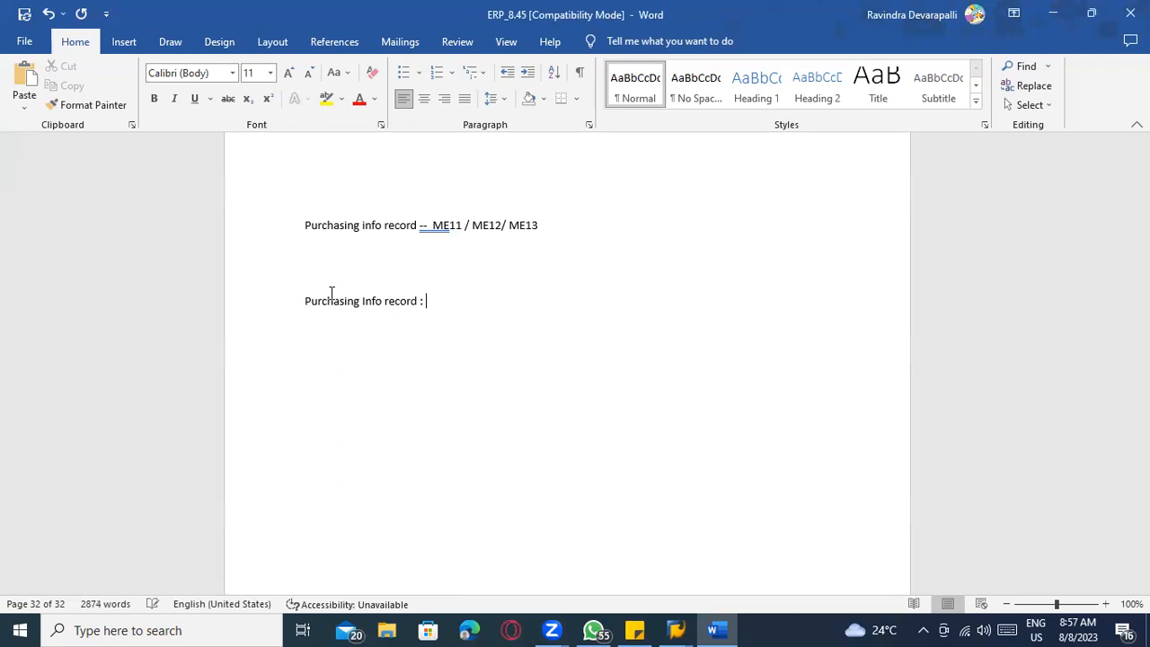
pyautogui.moveTo(329, 302); pyautogui.dragTo(411, 308)
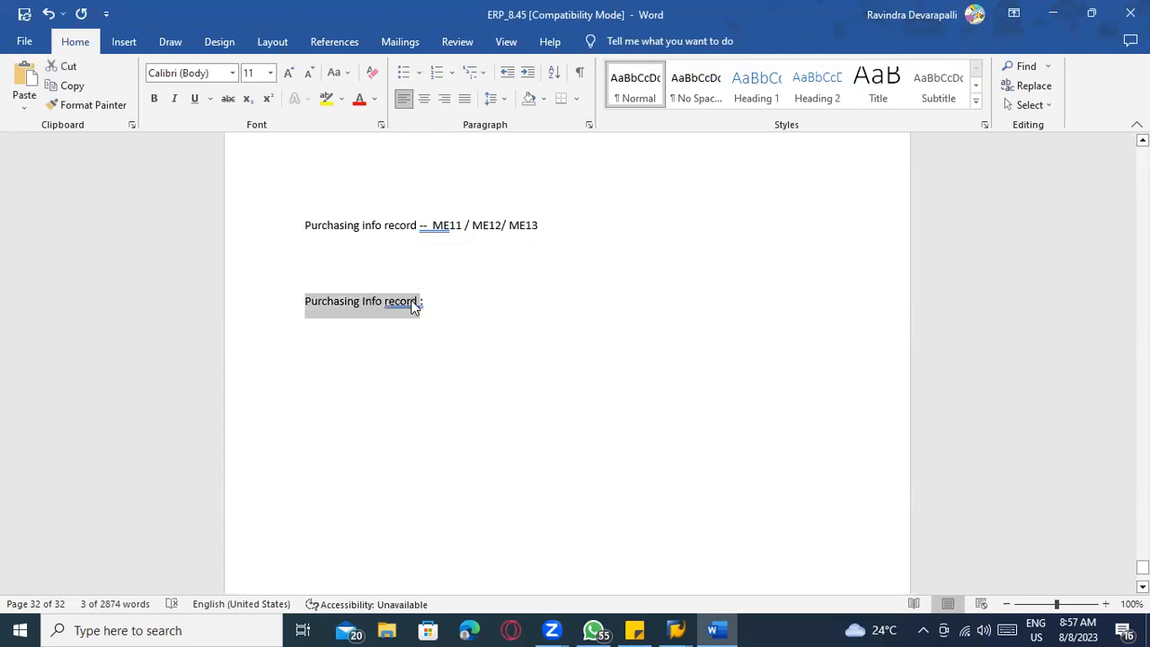
pyautogui.rightClick(411, 305)
pyautogui.click(374, 344)
pyautogui.click(372, 341)
# Add the line "Supplier 1 – Mulitple Product A" below the "Purchasing Info record :" heading, leaving a blank line between them.
pyautogui.click(427, 308)
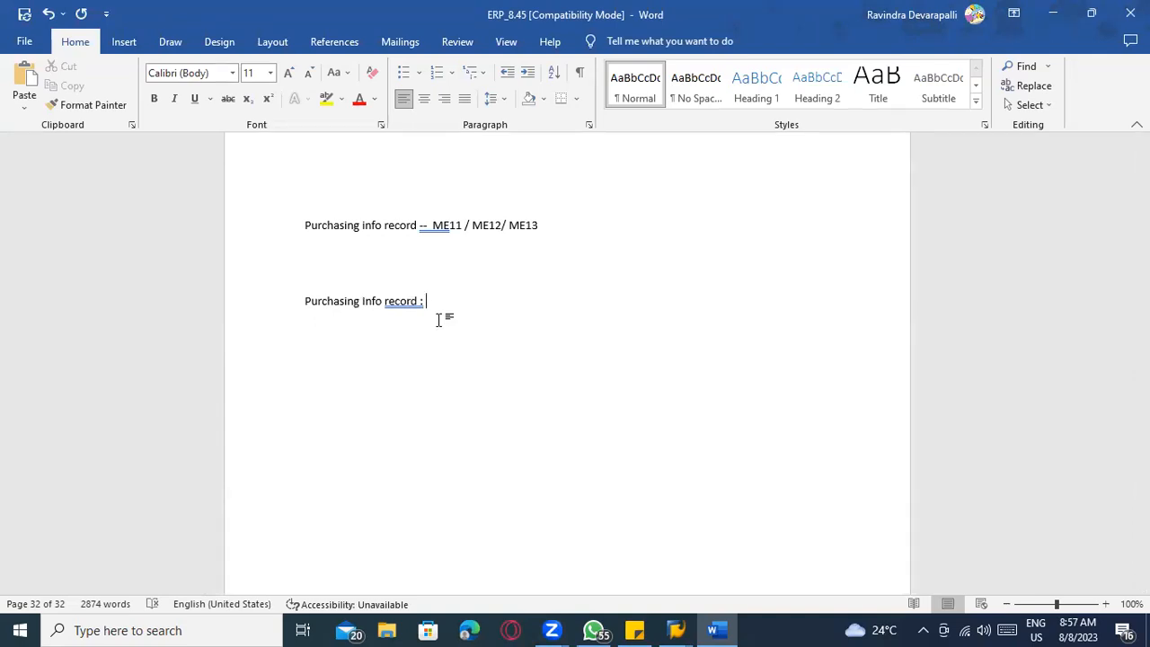
pyautogui.press('Return')
pyautogui.write('Mate')
pyautogui.press('BackSpace')
pyautogui.press('BackSpace')
pyautogui.press('BackSpace')
pyautogui.press('BackSpace')
pyautogui.press('BackSpace')
pyautogui.write('Suppl')
pyautogui.write('ier 1')
pyautogui.write(' - ')
pyautogui.write('Mul')
pyautogui.write('itp')
pyautogui.write('le A')
pyautogui.press('BackSpace')
pyautogui.write('Product A')
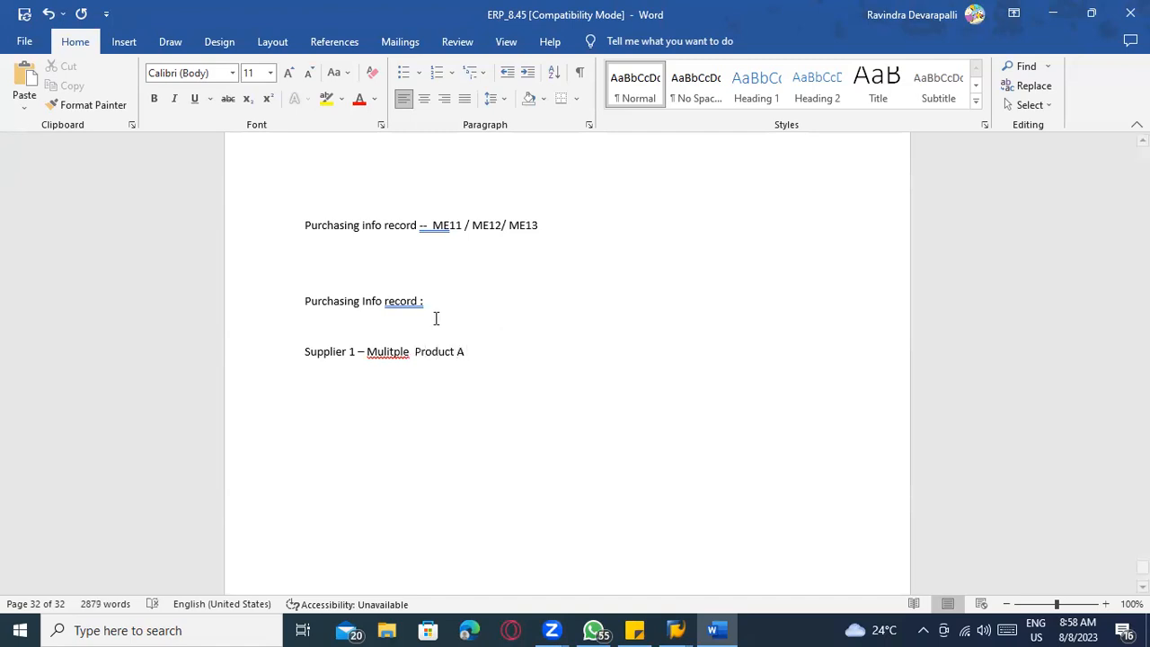
# Delete the word "Mulitple" from the Supplier 1 line.
pyautogui.moveTo(408, 352); pyautogui.dragTo(372, 356)
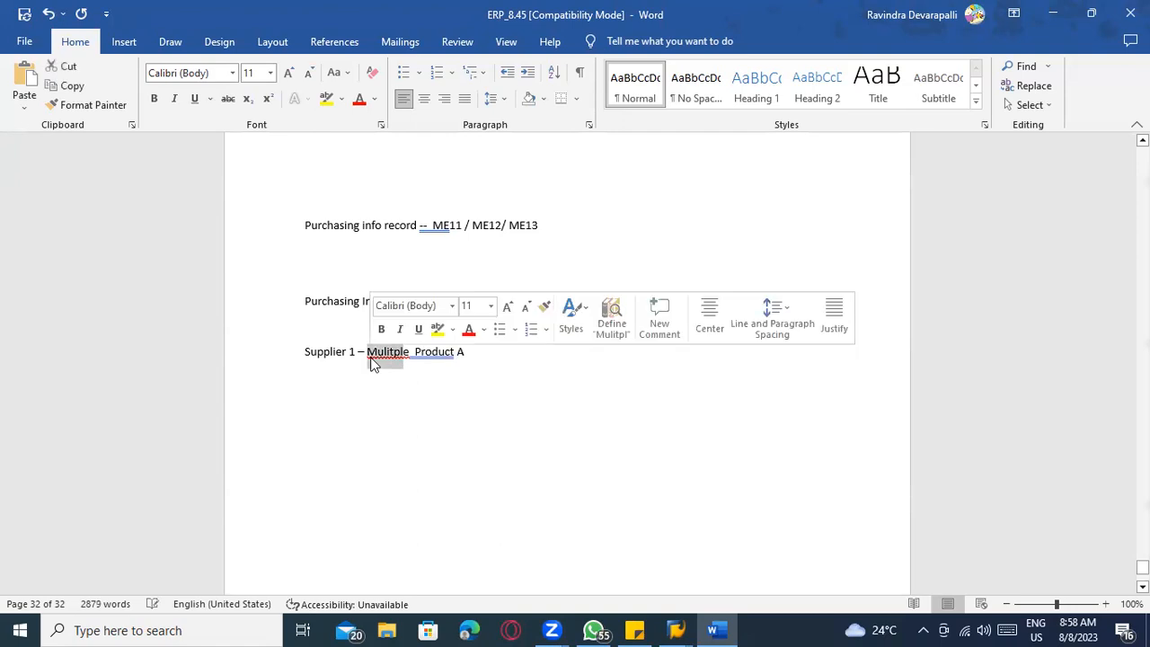
pyautogui.press('BackSpace')
pyautogui.scroll(1, 372, 356)
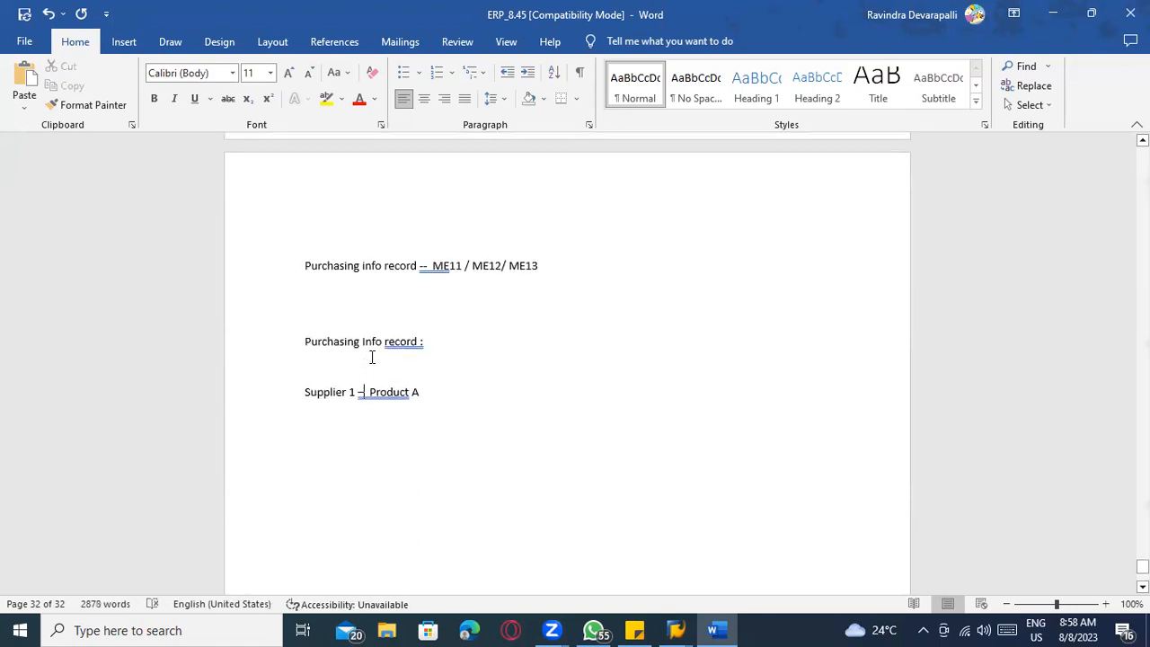
# Add the line "Supplier 2 – Product A" directly below the Supplier 1 line.
pyautogui.click(440, 395)
pyautogui.press('Return')
pyautogui.write('S')
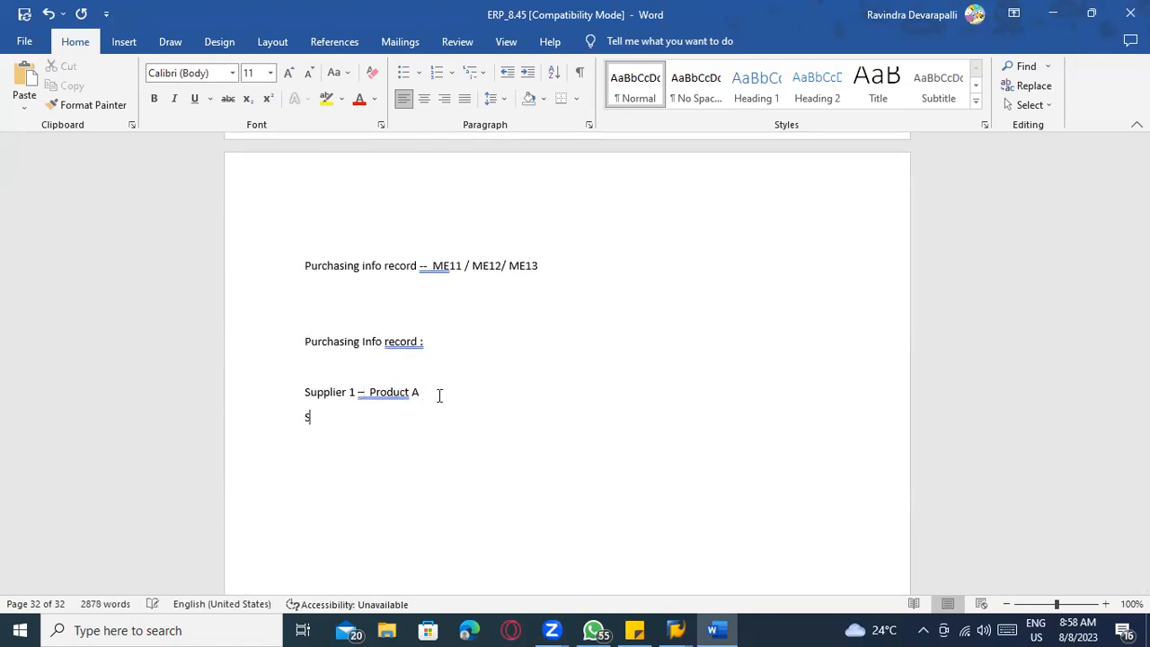
pyautogui.write('upplier 2 -')
pyautogui.write(' Prodcut')
pyautogui.press('BackSpace')
pyautogui.press('BackSpace')
pyautogui.press('BackSpace')
pyautogui.press('BackSpace')
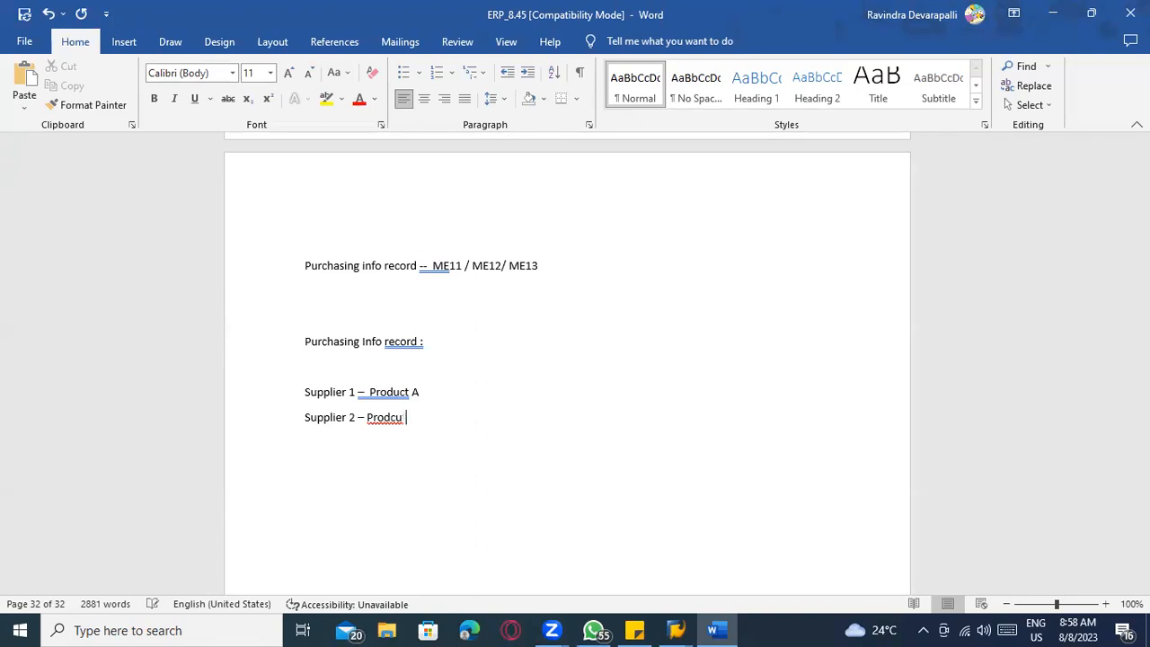
pyautogui.write('uct A')
# Append "------- 100 Rs" to the Supplier 1 line and "---- 120 Rs ," to the Supplier 2 line.
pyautogui.click(431, 403)
pyautogui.write('------- 100')
pyautogui.press('BackSpace')
pyautogui.press('BackSpace')
pyautogui.write('00 Rs')
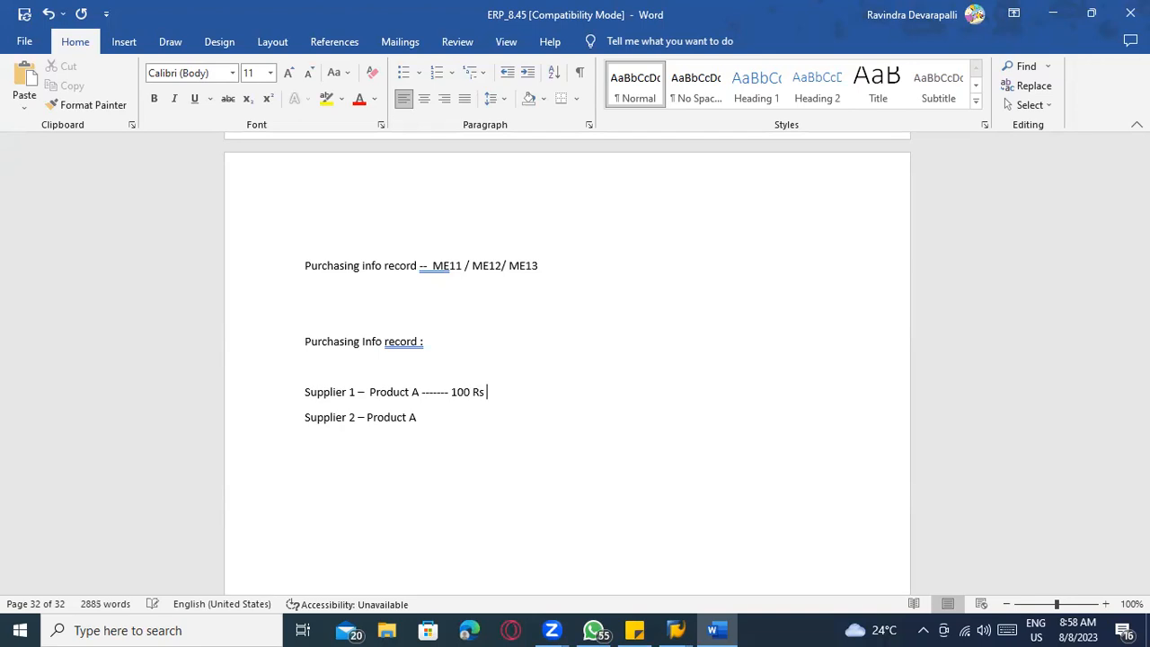
pyautogui.click(429, 411)
pyautogui.write('---- 120 Rs ,')
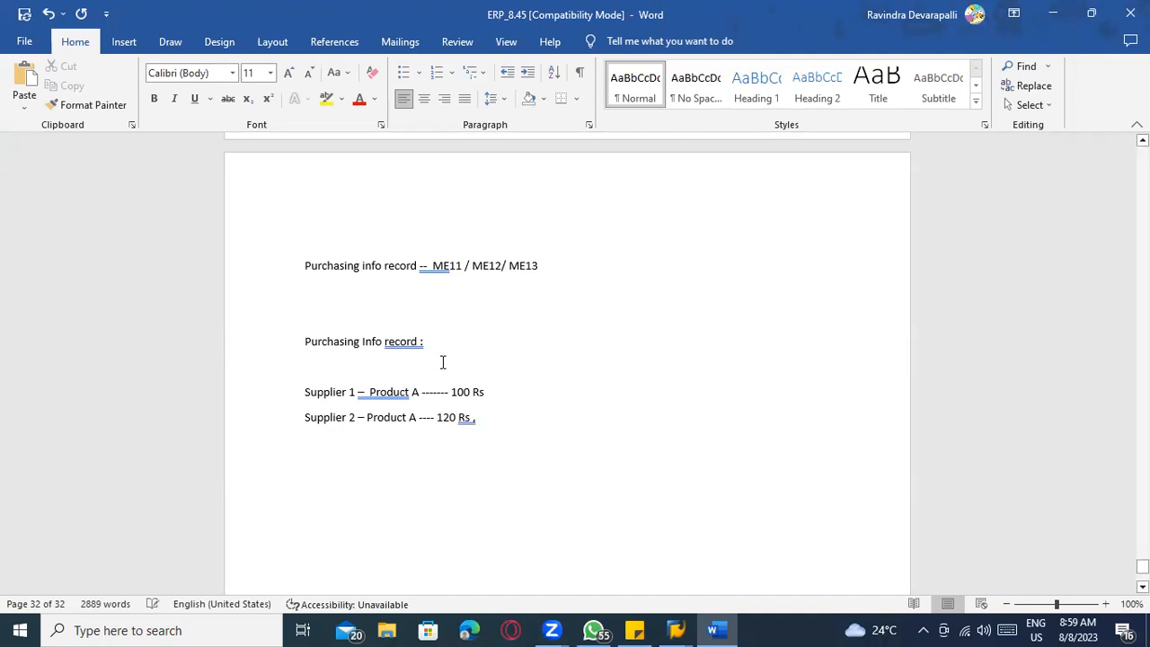
# Highlight the text "Supplier 1 – Product A" in yellow.
pyautogui.click(330, 392)
pyautogui.click(400, 392)
pyautogui.moveTo(420, 393); pyautogui.dragTo(304, 393)
pyautogui.click(326, 98)
pyautogui.click(500, 397)
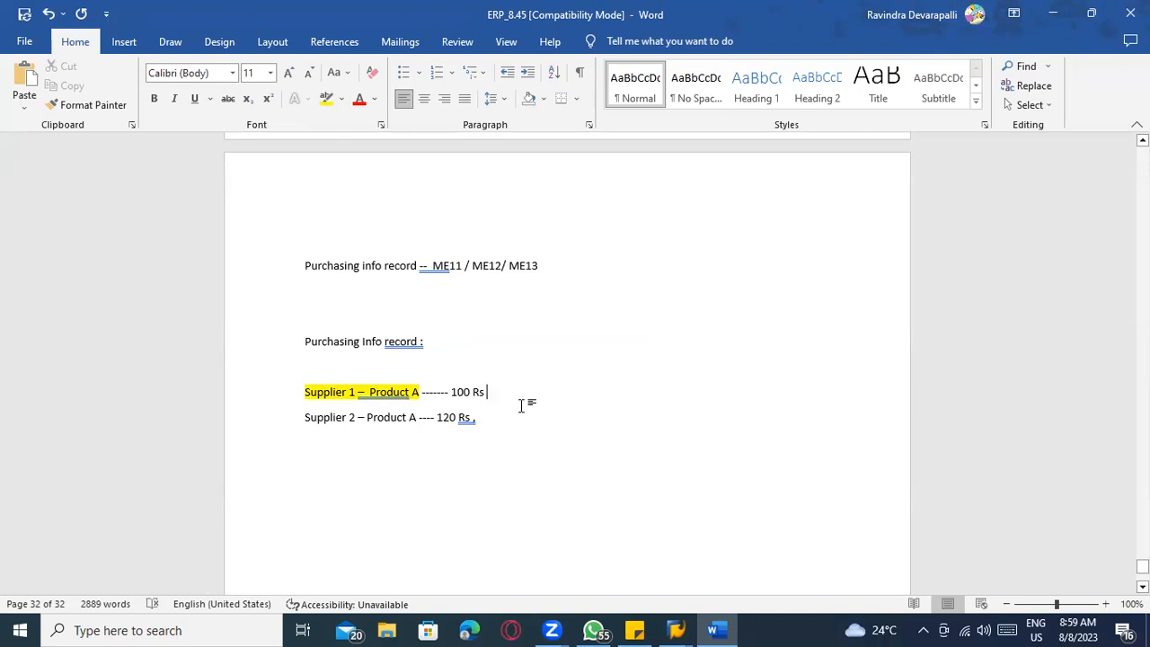
# Add the line "ME11 --- Create Purchase info record" below the supplier lines, separated by a blank line.
pyautogui.click(398, 474)
pyautogui.click(504, 421)
pyautogui.press('Return')
pyautogui.press('Return')
pyautogui.write('Me11')
pyautogui.press('BackSpace')
pyautogui.press('BackSpace')
pyautogui.press('BackSpace')
pyautogui.press('BackSpace')
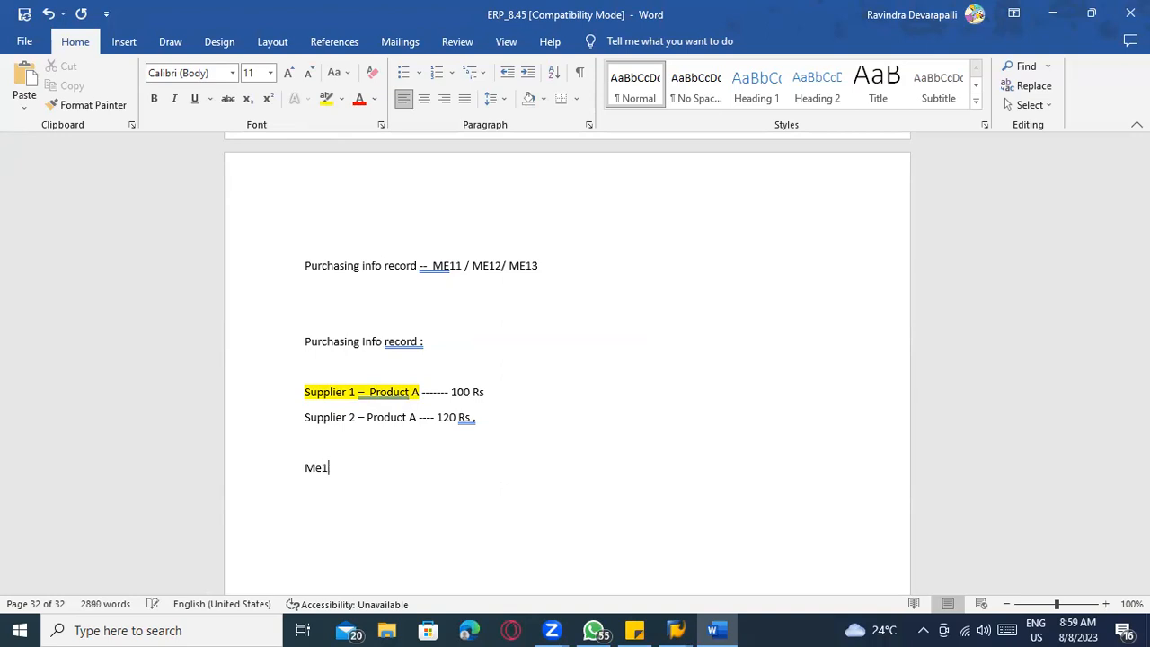
pyautogui.write('E11 --- Create Purchase')
pyautogui.press('BackSpace')
pyautogui.press('BackSpace')
pyautogui.write('se info rec')
pyautogui.press('BackSpace')
pyautogui.press('BackSpace')
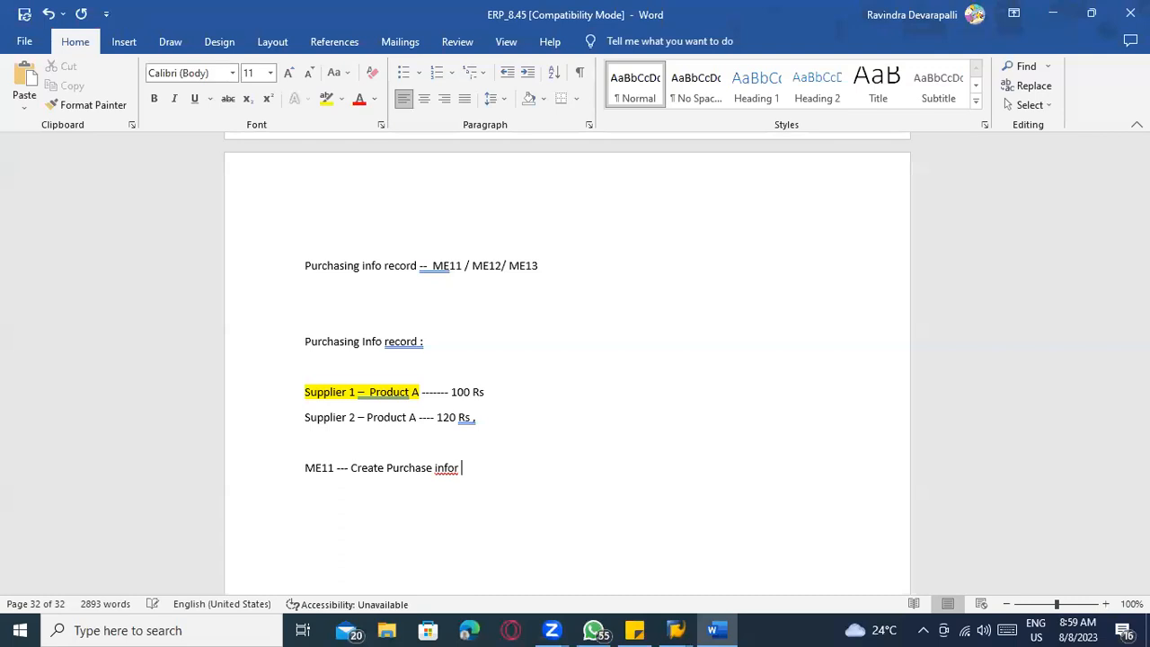
pyautogui.write('ecord')
# Switch to SAP Logon and open the preselected ECC server connection.
pyautogui.moveTo(676, 629)
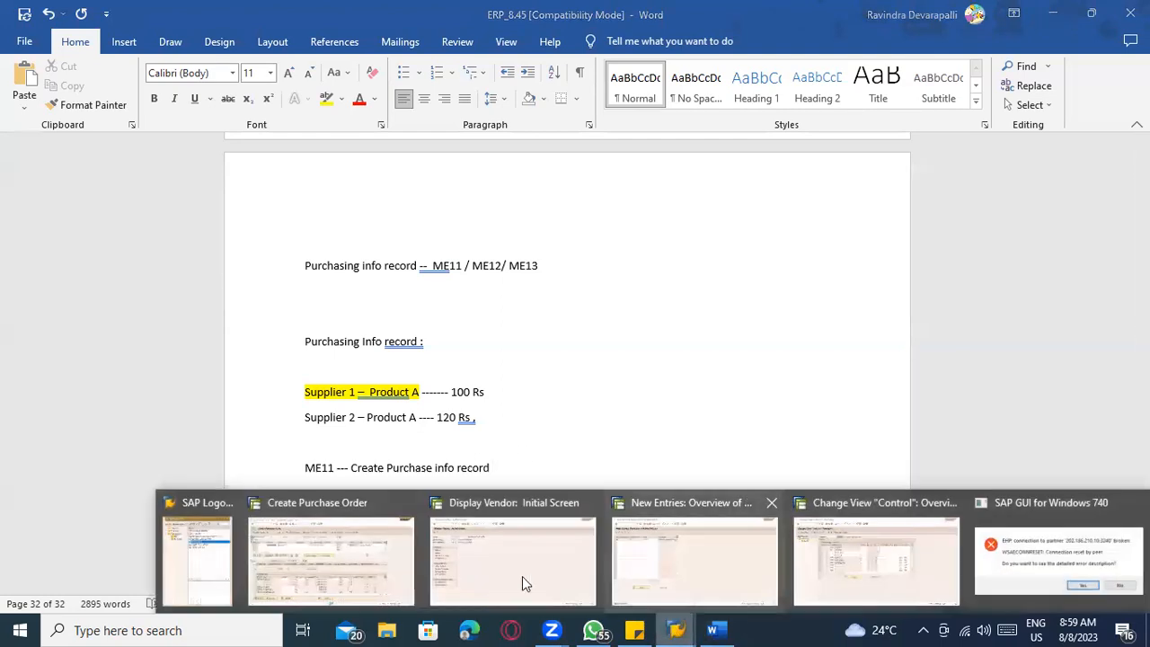
pyautogui.click(224, 548)
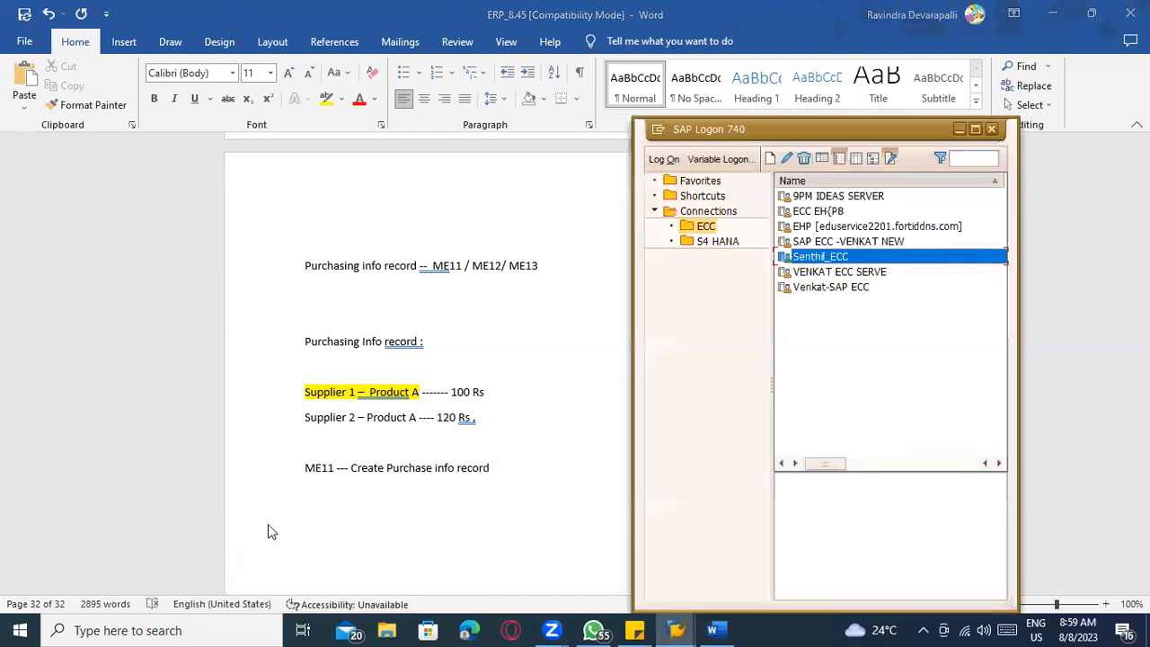
pyautogui.doubleClick(826, 261)
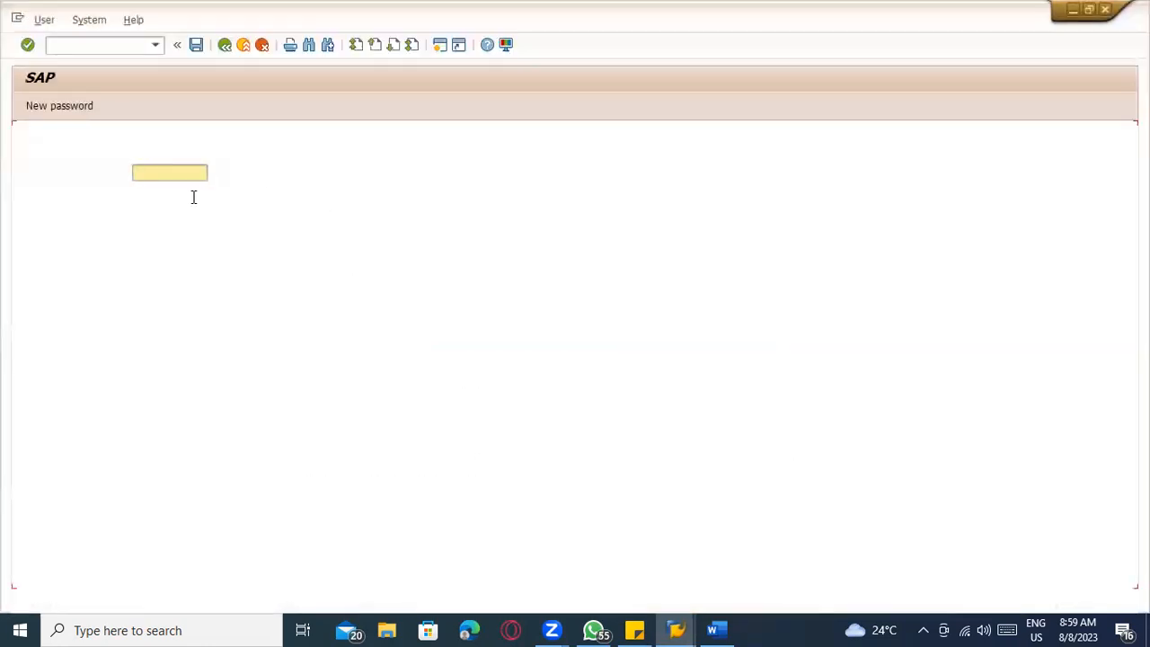
# Enter the user name and the account password from the sticky note, and log on to client 800.
pyautogui.press('space')
pyautogui.click(173, 190)
pyautogui.press('Tab')
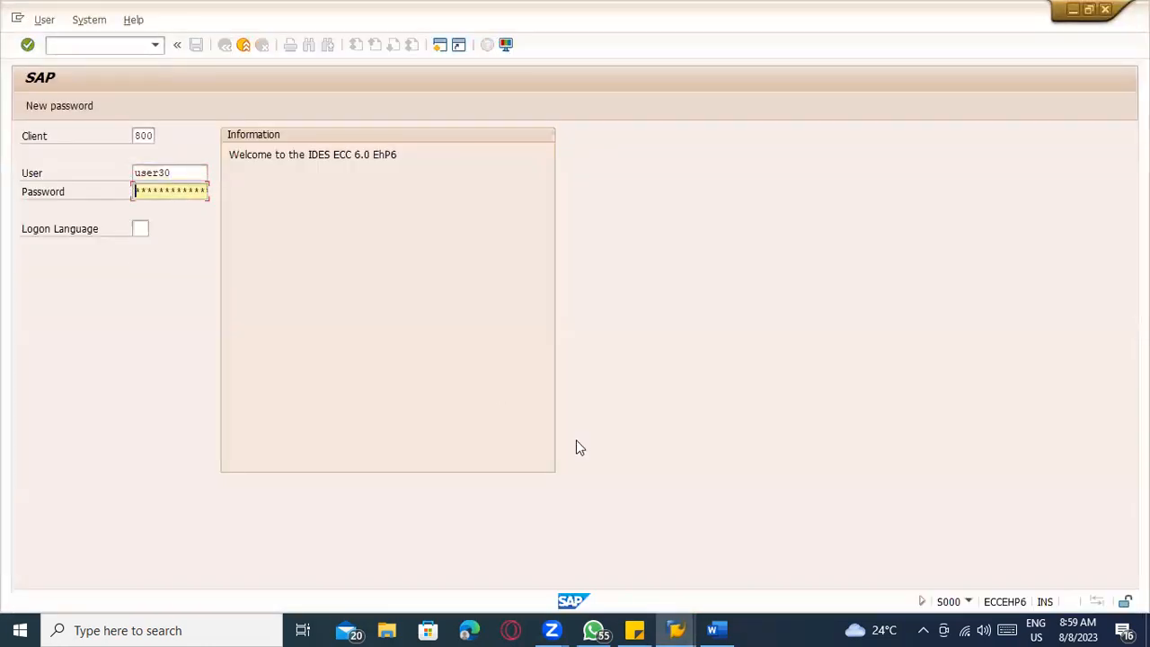
pyautogui.click(635, 626)
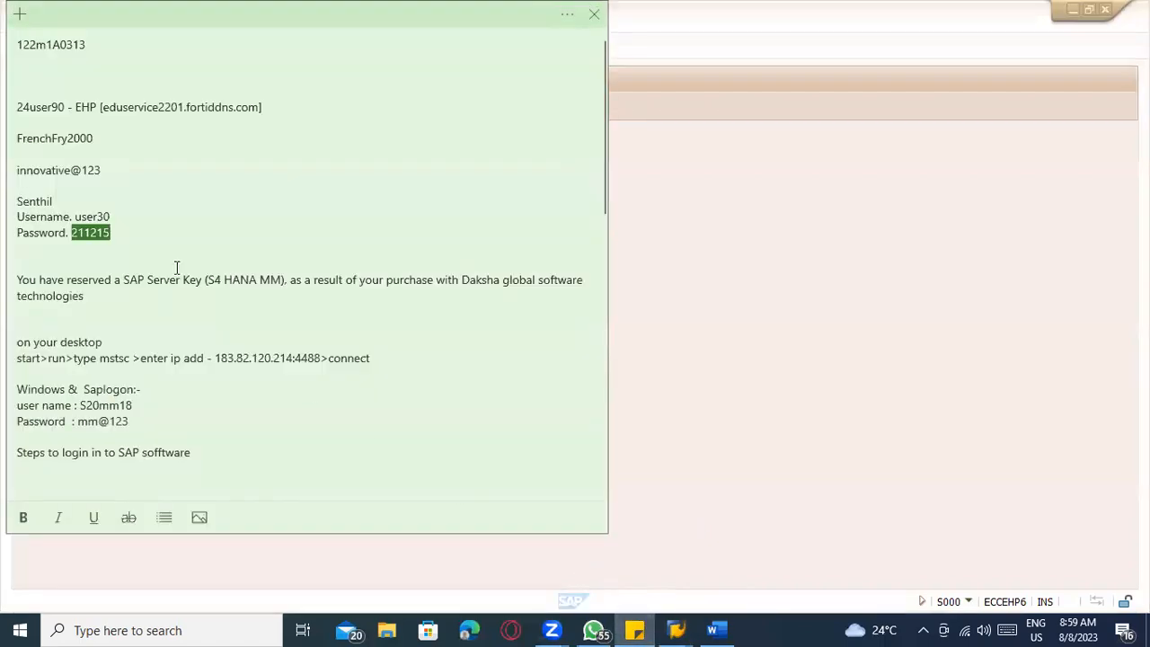
pyautogui.hotkey('alt', 'Tab')
pyautogui.hotkey('ctrl', 'v')
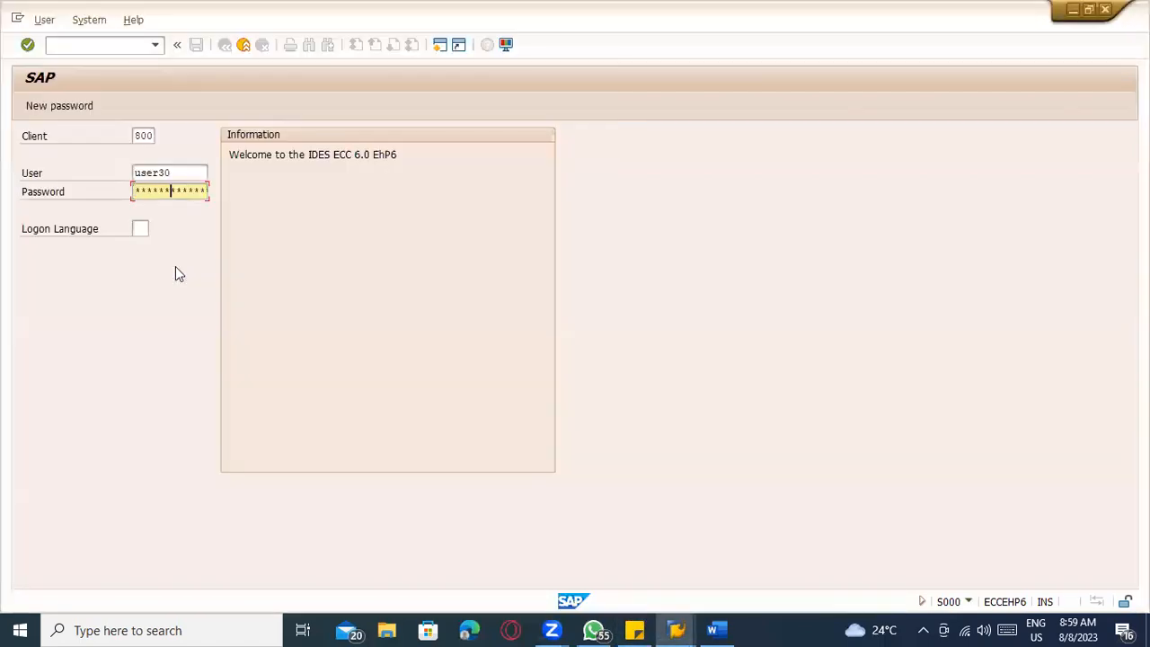
pyautogui.press('Return')
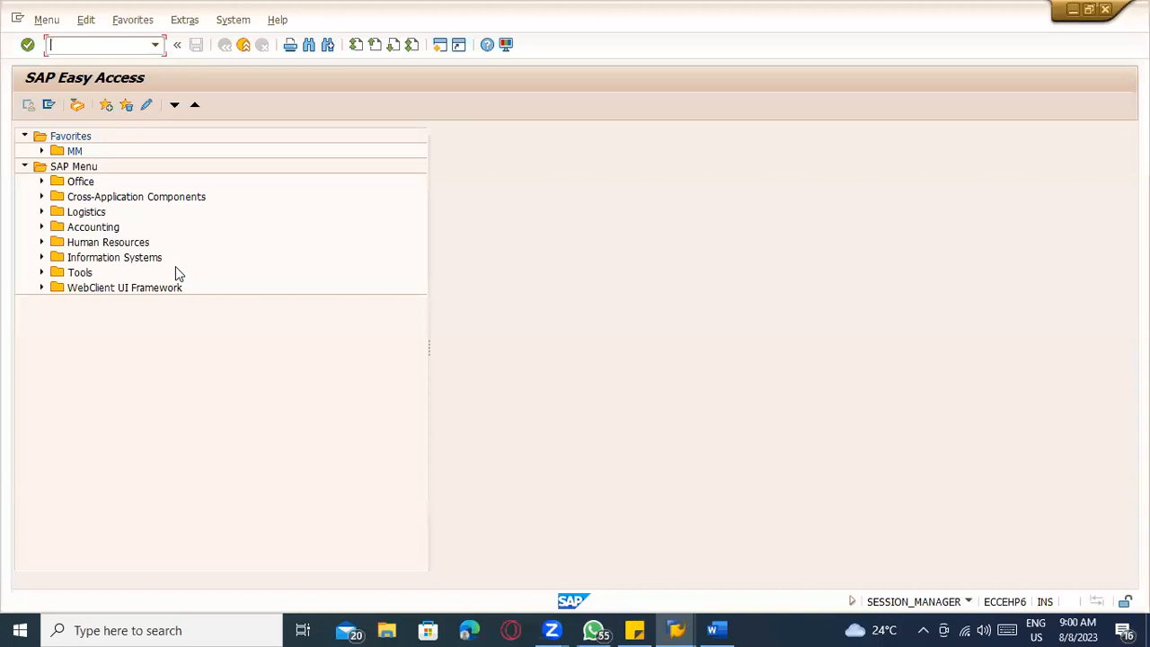
# Start transaction ME11 to create a purchasing info record.
pyautogui.write('m')
pyautogui.press('BackSpace')
pyautogui.write('Me11')
pyautogui.press('Return')
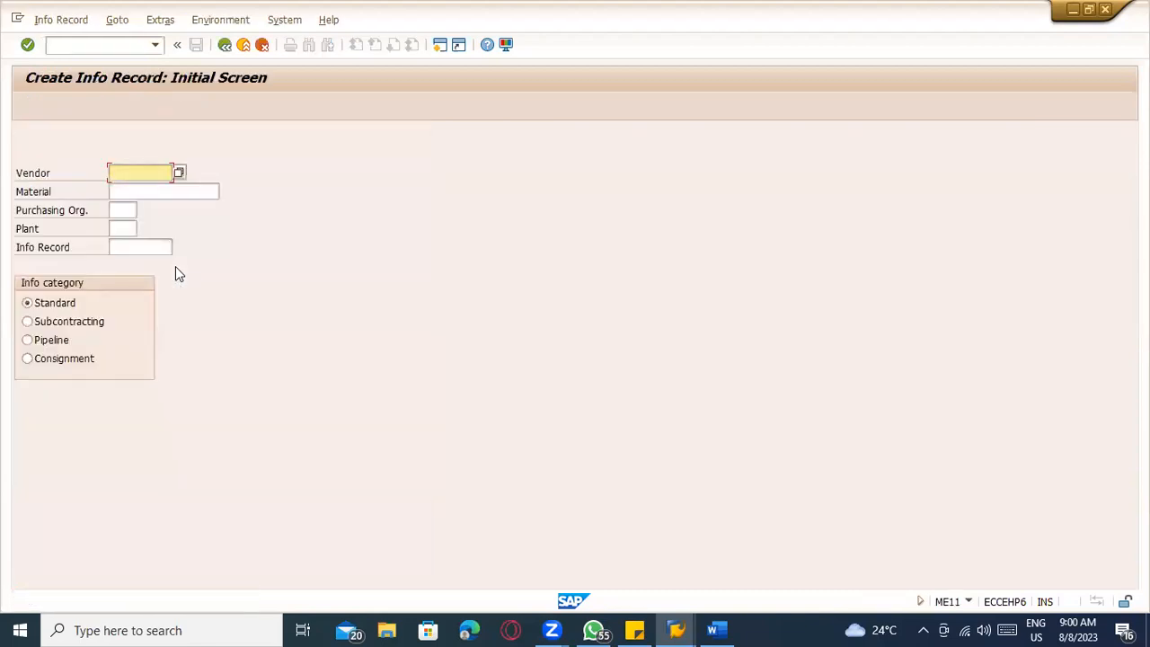
# Open the purchasing vendor list, transaction MKVZ, in a new session.
pyautogui.click(125, 175)
pyautogui.click(95, 44)
pyautogui.write('/omk')
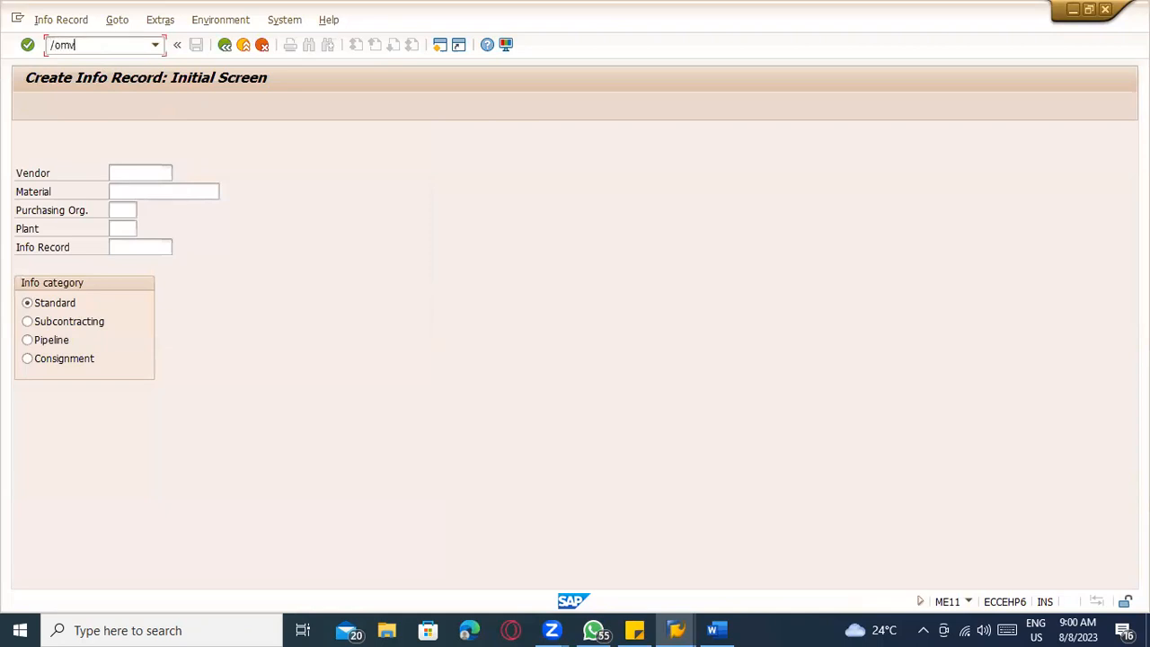
pyautogui.write('01')
pyautogui.press('Return')
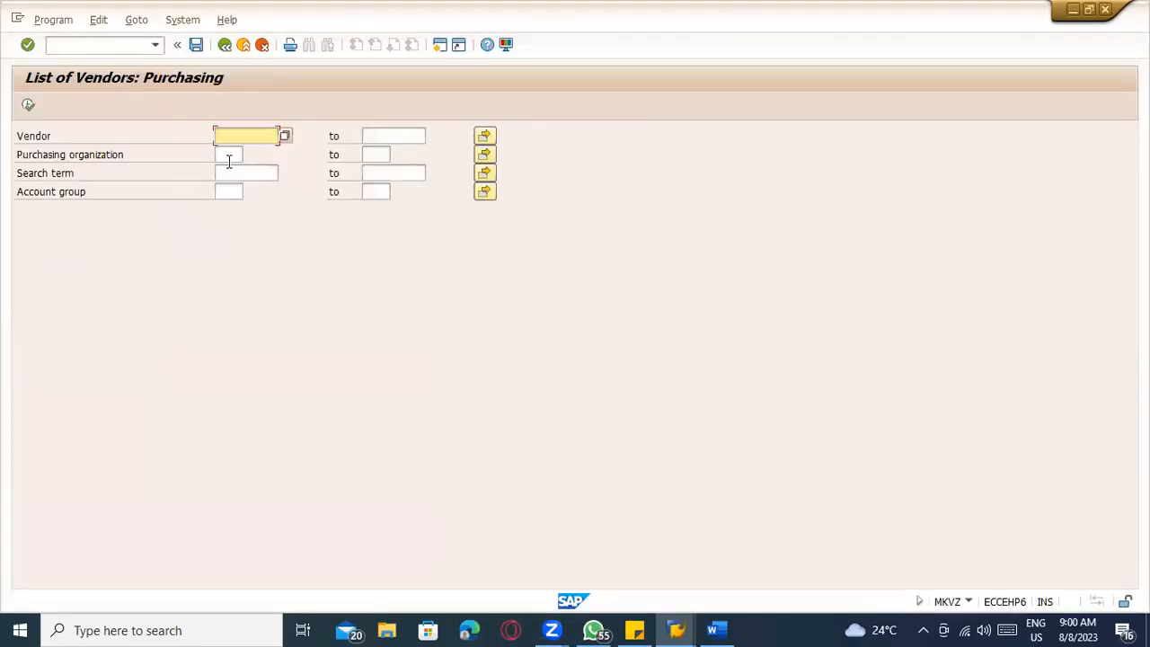
# Set the purchasing organization to TACM and run the vendor list.
pyautogui.click(229, 158)
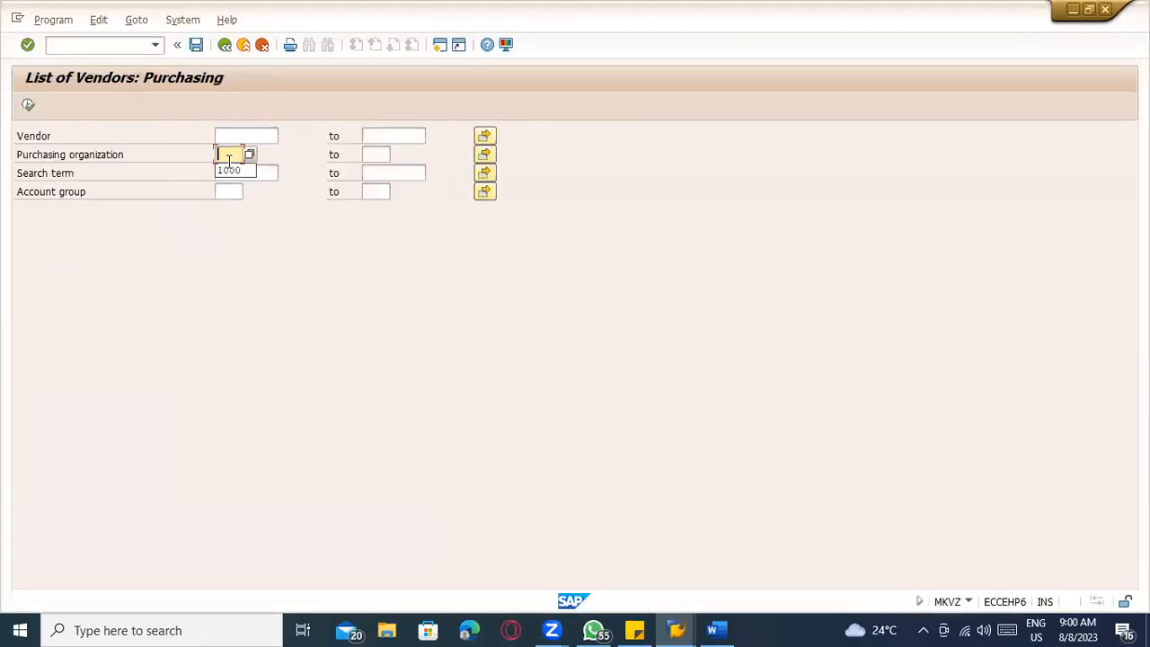
pyautogui.write('TAT')
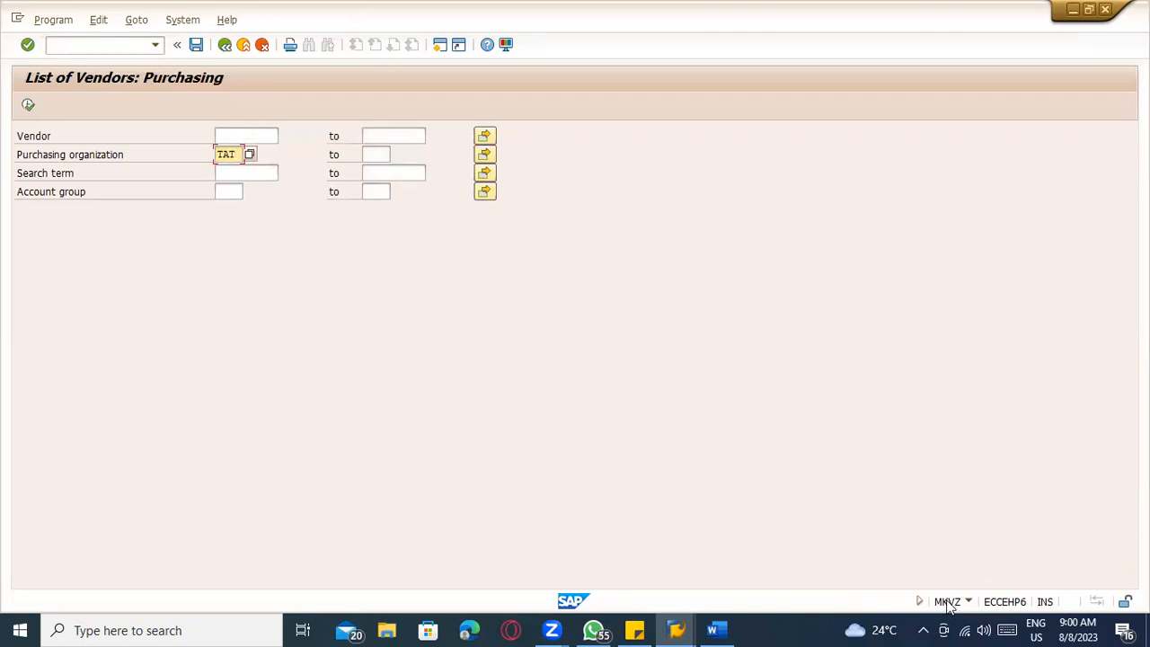
pyautogui.click(712, 630)
pyautogui.click(345, 517)
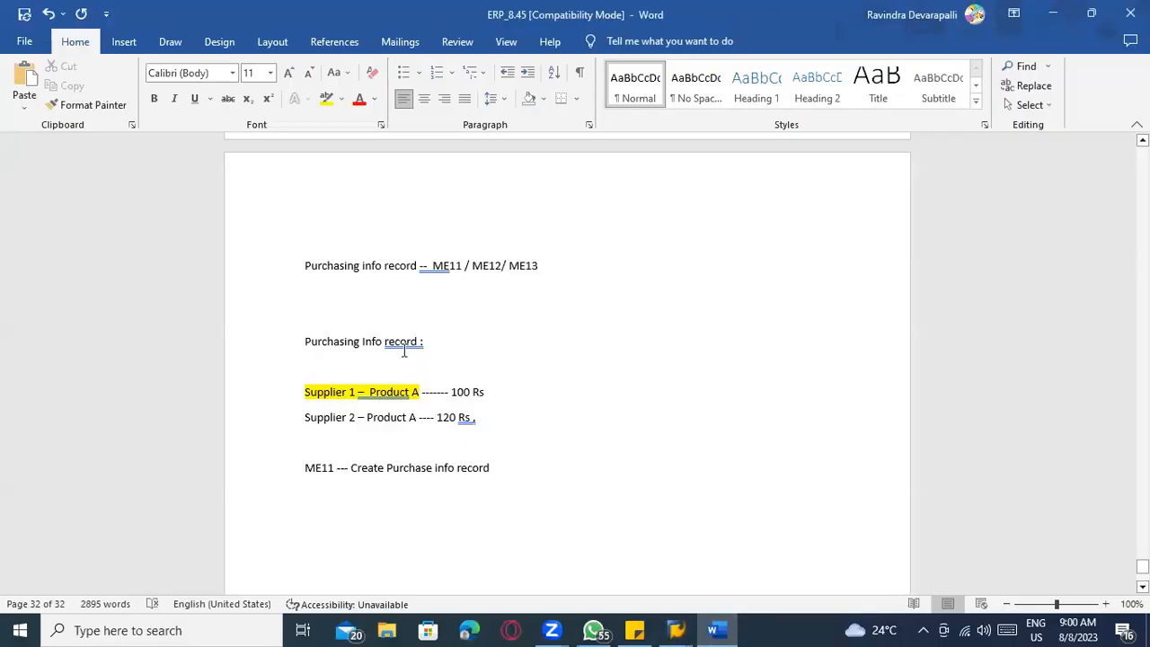
pyautogui.hotkey('alt', 'Tab')
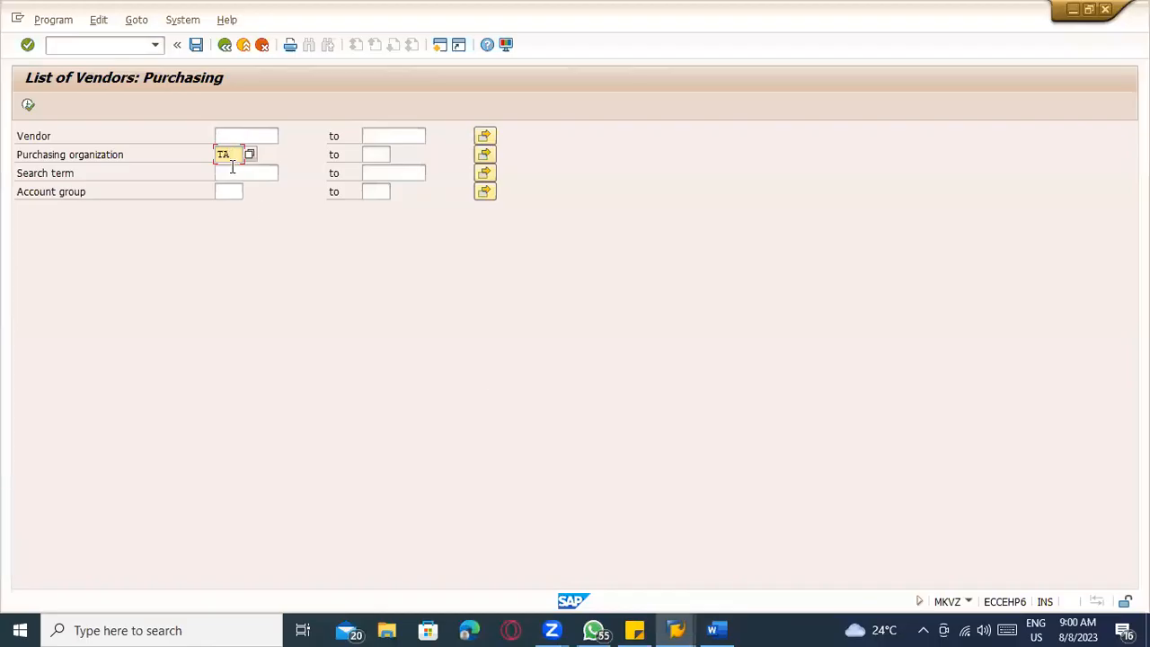
pyautogui.write('I*')
pyautogui.press('BackSpace')
pyautogui.press('BackSpace')
pyautogui.write('CM')
pyautogui.click(27, 106)
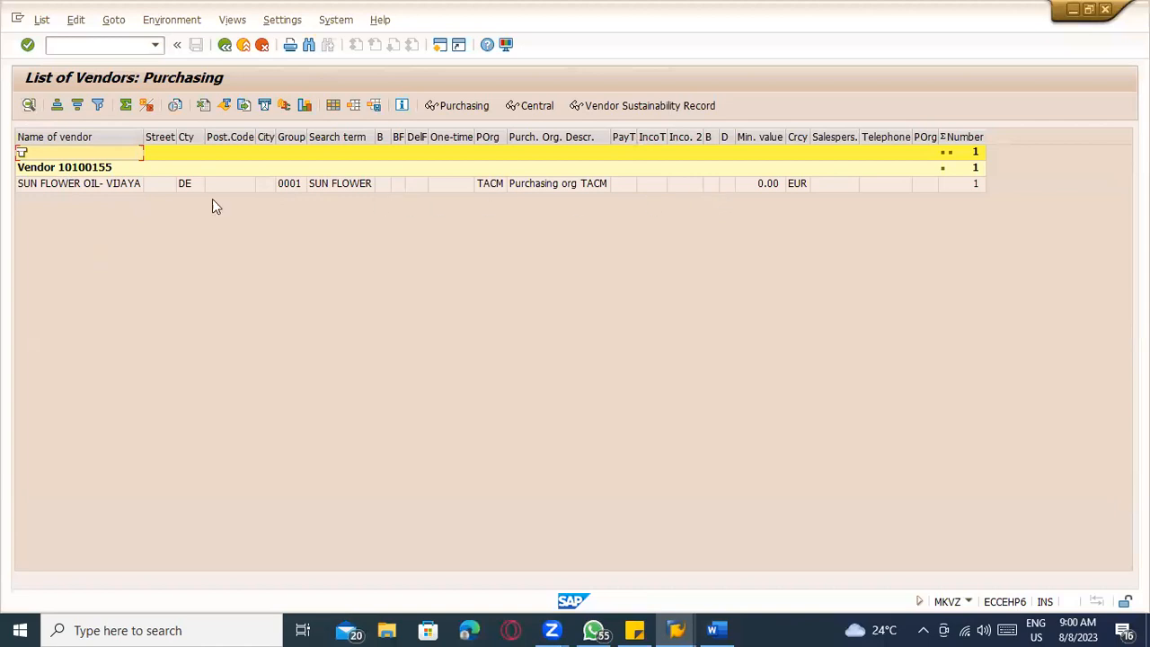
# Open the master record of the SUN FLOWER OIL vendor from the list.
pyautogui.click(87, 168)
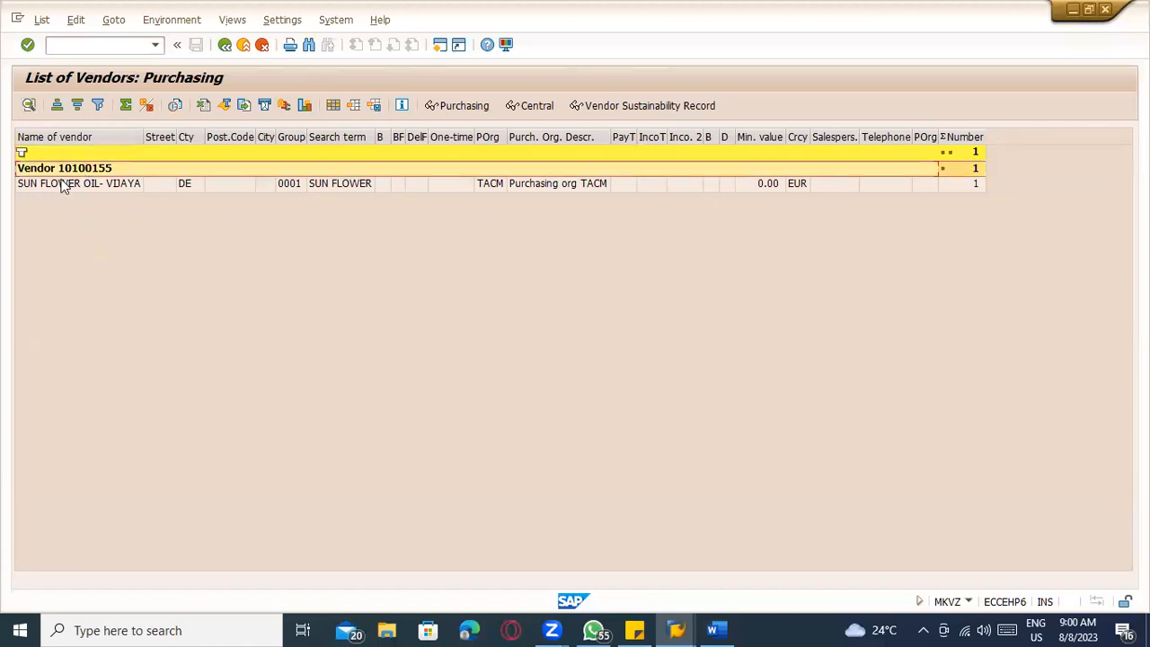
pyautogui.click(63, 185)
pyautogui.doubleClick(61, 184)
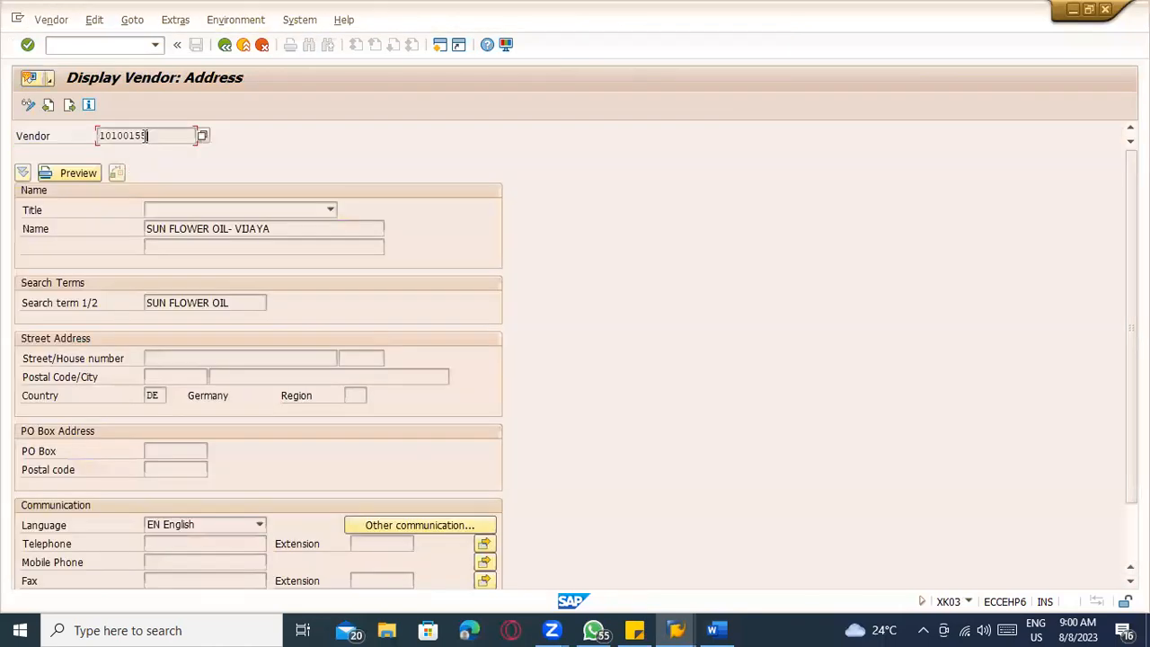
# Copy the vendor number from the vendor record into the Vendor field of the new info record.
pyautogui.moveTo(155, 136); pyautogui.dragTo(97, 135)
pyautogui.hotkey('ctrl', 'c')
pyautogui.hotkey('alt', 'Tab')
pyautogui.hotkey('alt', 'Tab')
pyautogui.press('Tab')
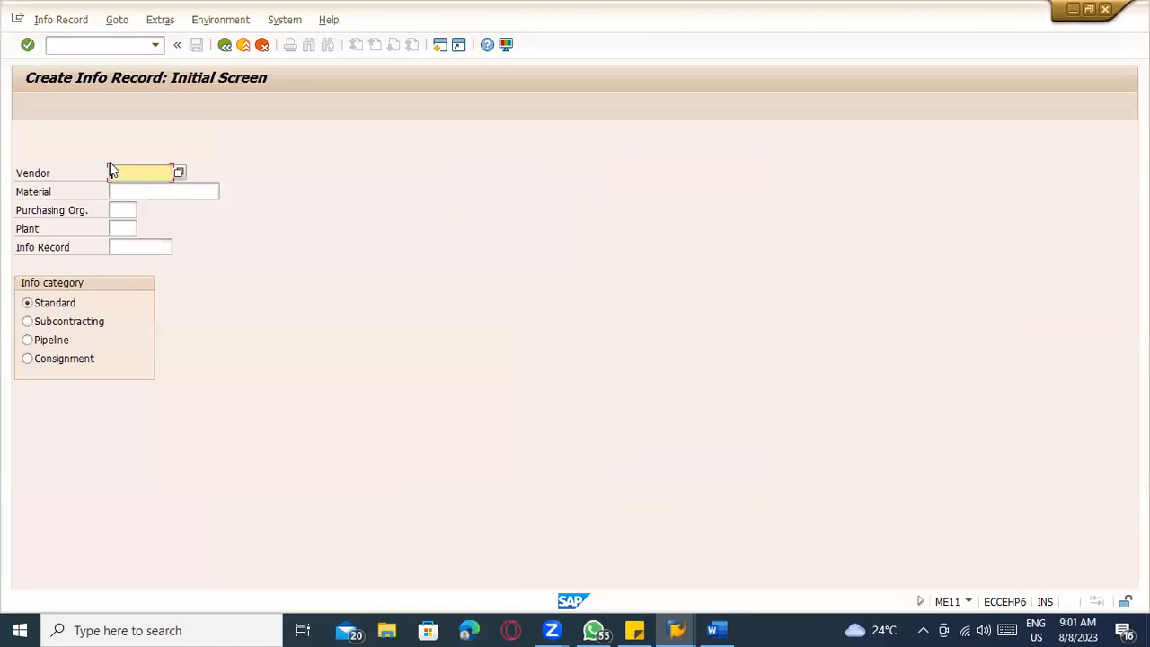
pyautogui.hotkey('ctrl', 'v')
# Replace the vendor display with the materials list, transaction MM60, and set the plant to TACM.
pyautogui.click(121, 192)
pyautogui.hotkey('alt', 'Tab')
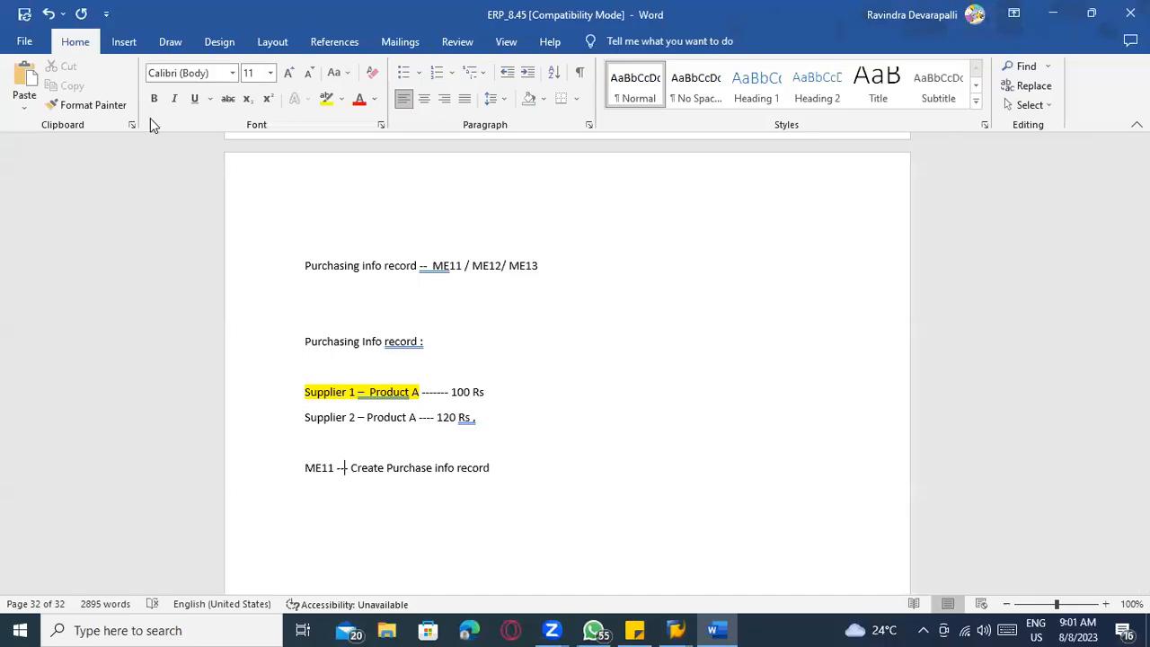
pyautogui.hotkey('alt', 'Tab')
pyautogui.press('Tab')
pyautogui.write('/')
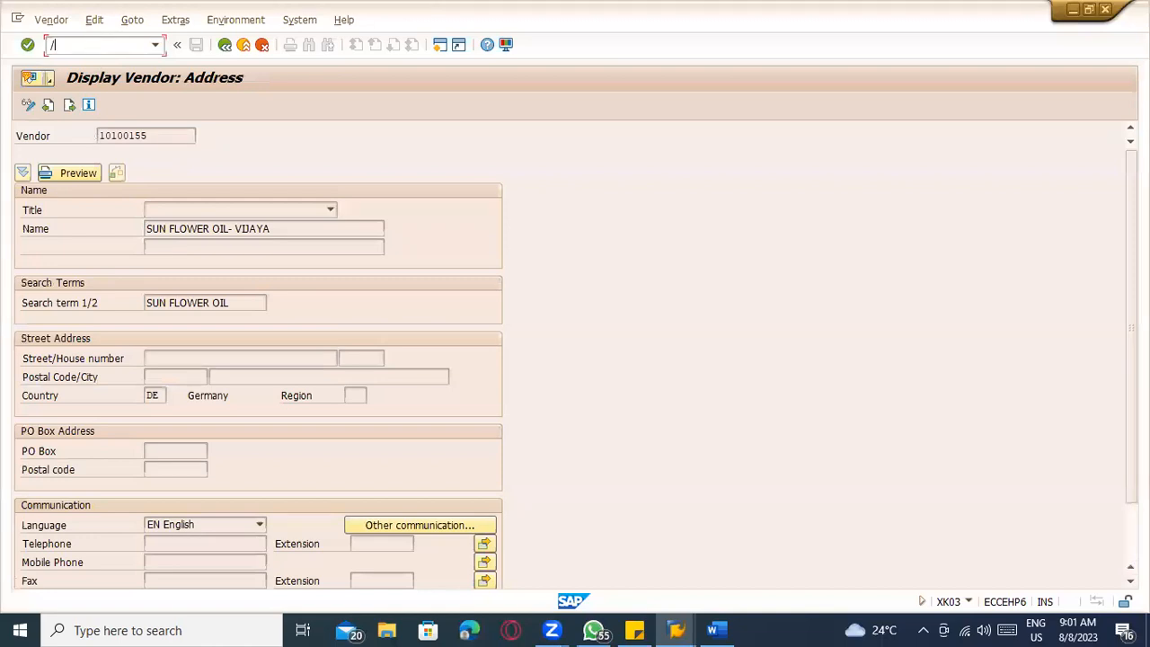
pyautogui.write('nmm60')
pyautogui.press('Return')
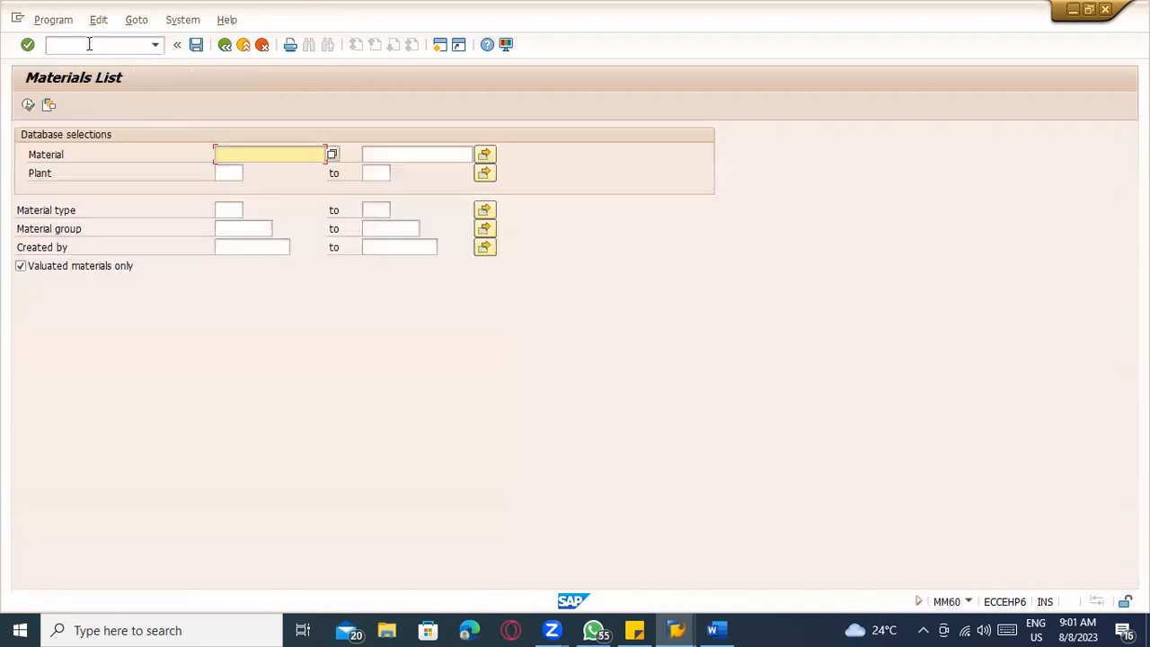
pyautogui.click(218, 174)
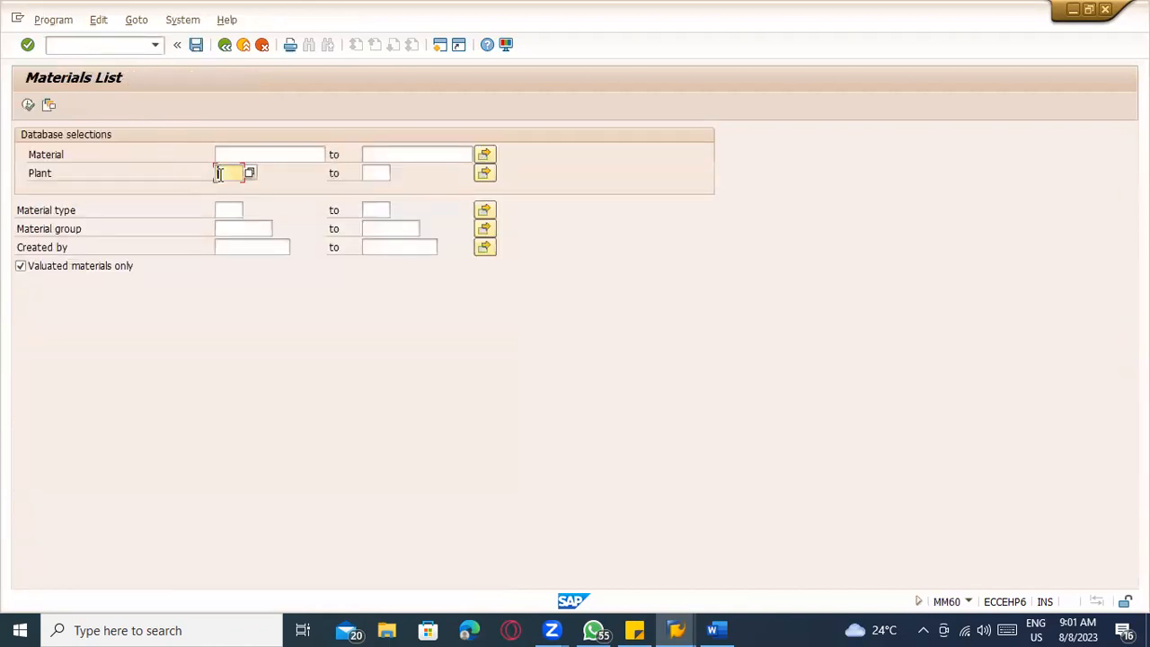
pyautogui.write('TACM')
pyautogui.click(231, 209)
pyautogui.click(235, 244)
pyautogui.click(225, 213)
pyautogui.click(220, 229)
pyautogui.click(221, 209)
pyautogui.click(232, 228)
pyautogui.click(229, 210)
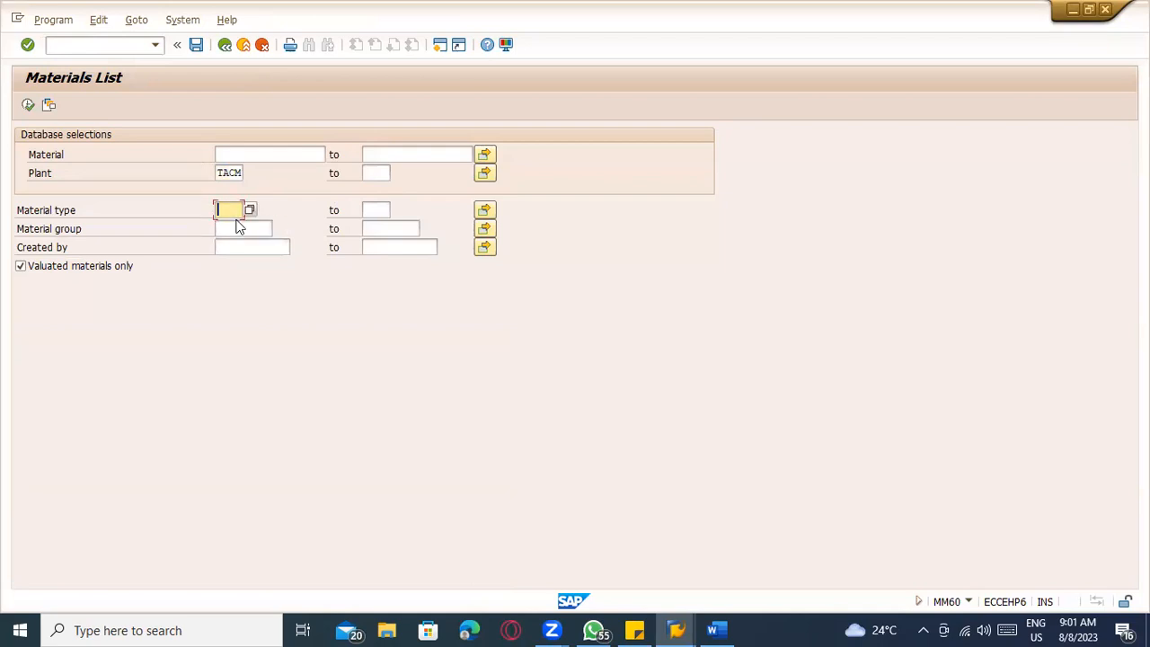
# Run the materials list for plant TACM and copy the Sunflower Oil material number into the Material field of the new info record.
pyautogui.click(28, 105)
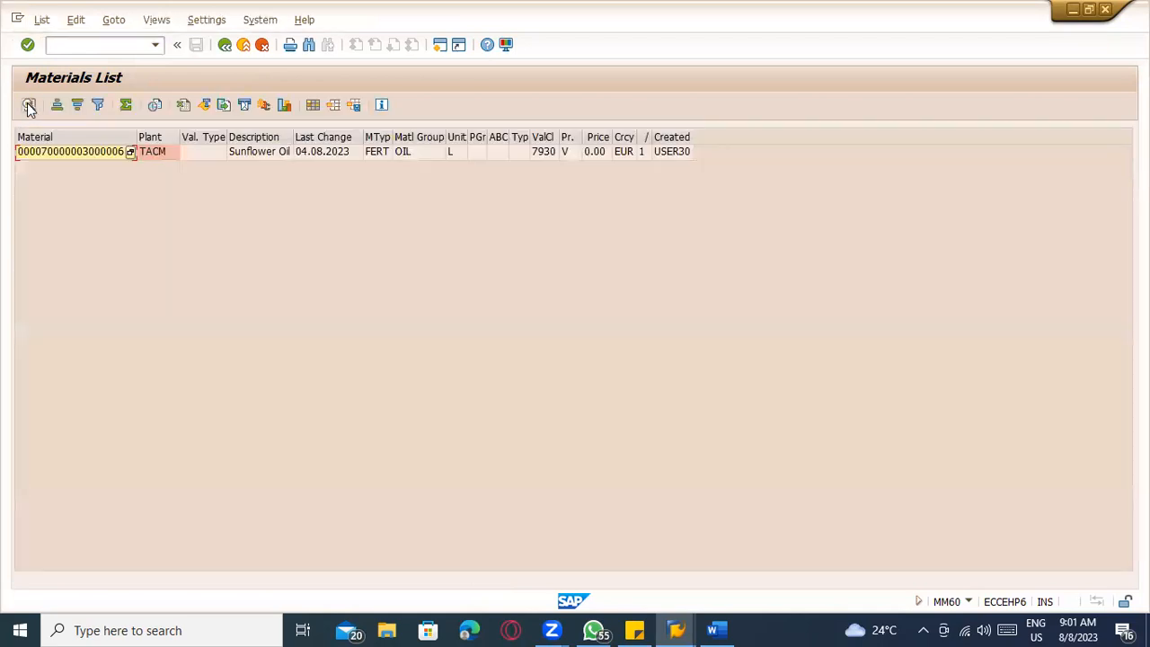
pyautogui.click(51, 153)
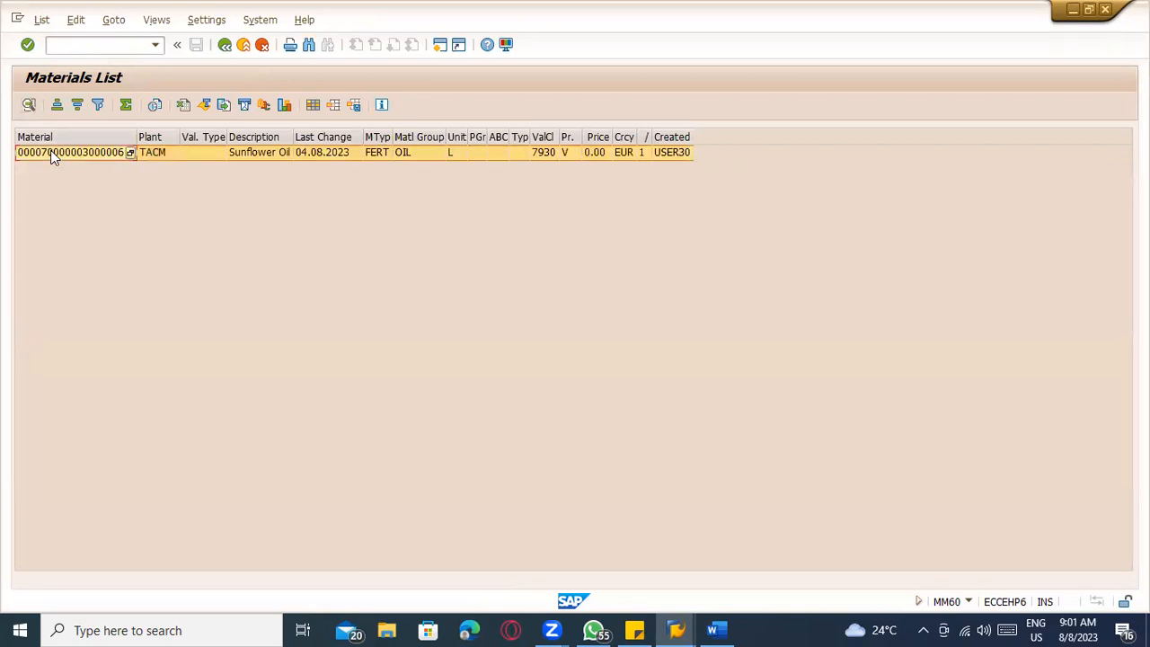
pyautogui.click(51, 154)
pyautogui.click(51, 155)
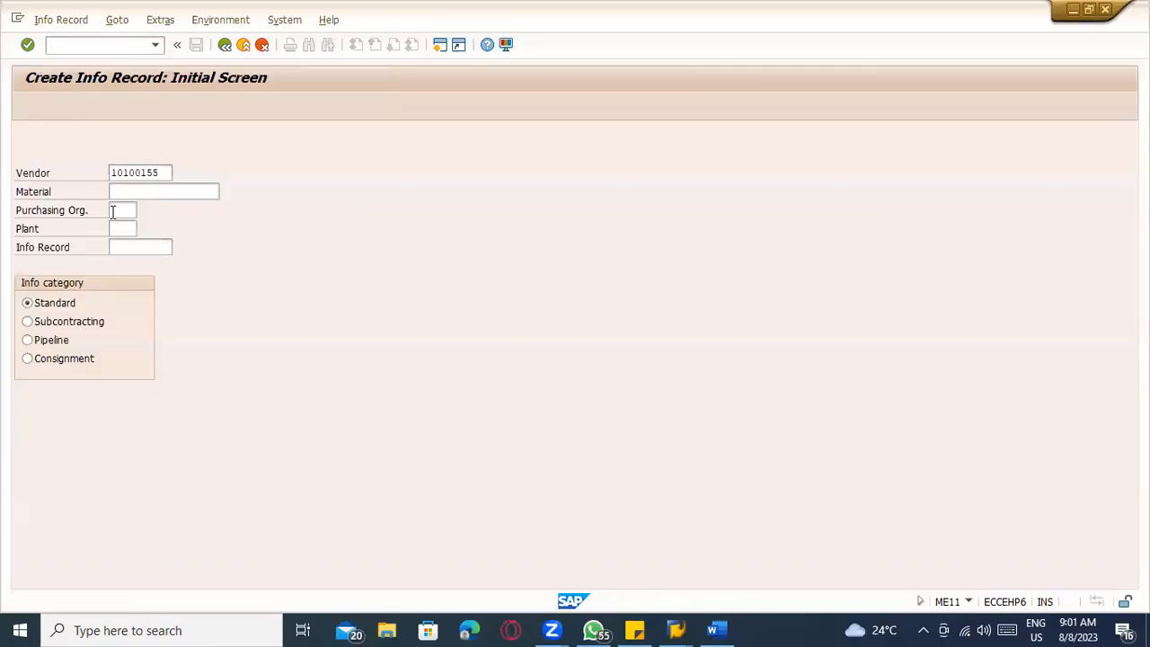
pyautogui.click(124, 187)
pyautogui.hotkey('ctrl', 'v')
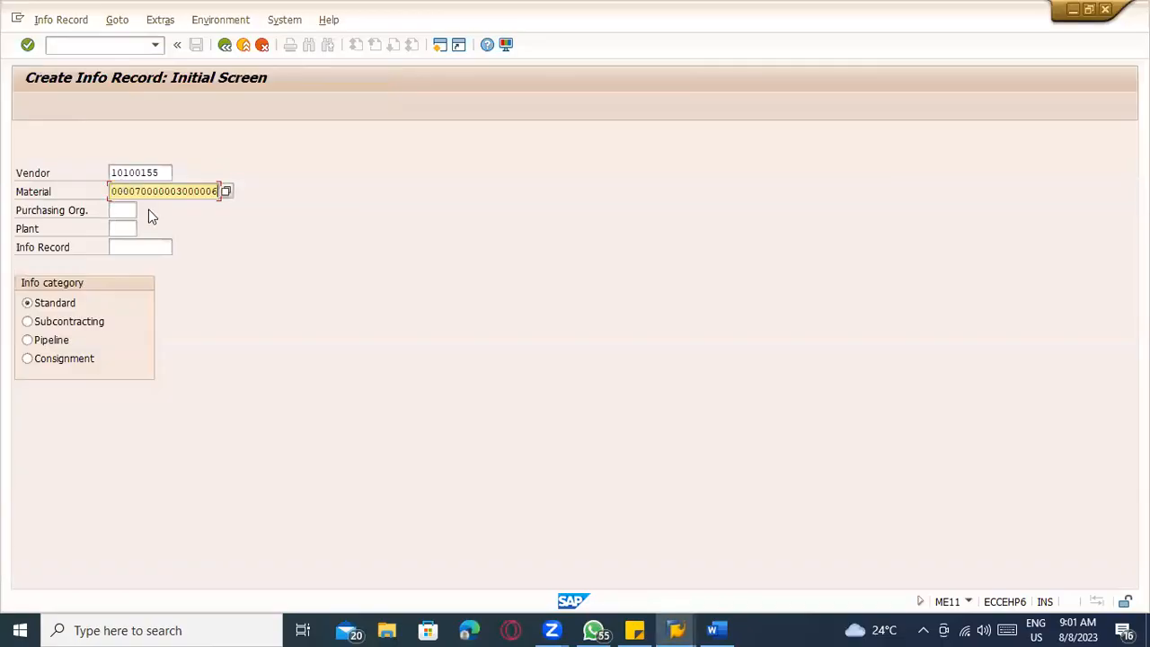
# Set the purchasing organization of the new info record to TACM.
pyautogui.moveTo(162, 172); pyautogui.dragTo(72, 173)
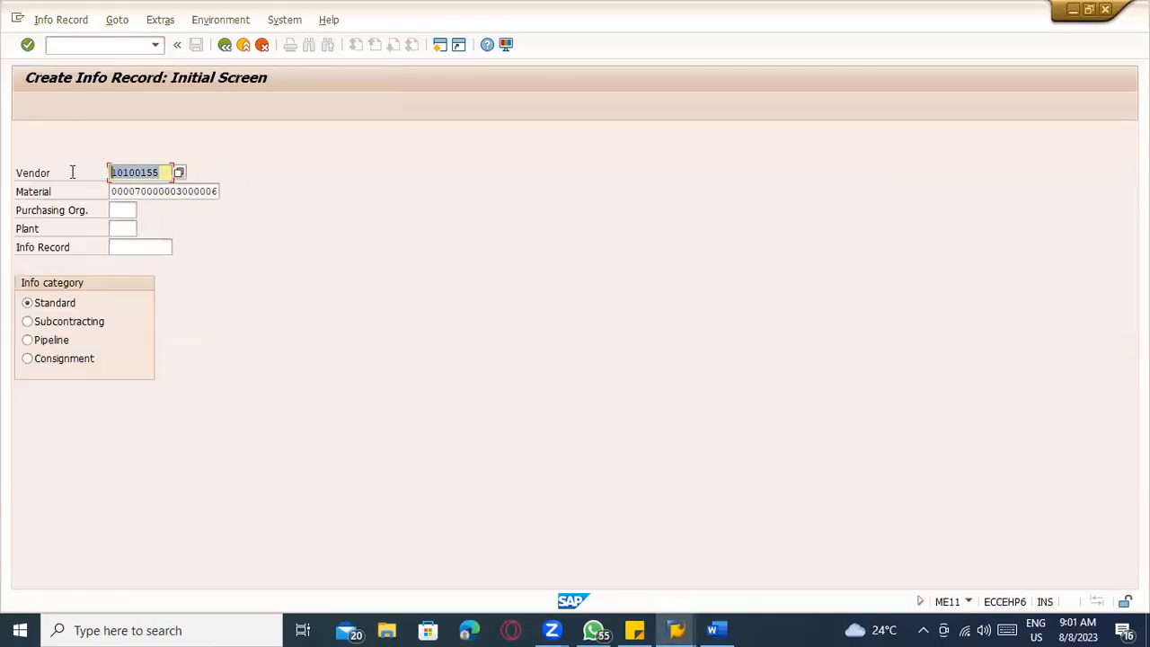
pyautogui.click(140, 191)
pyautogui.click(113, 210)
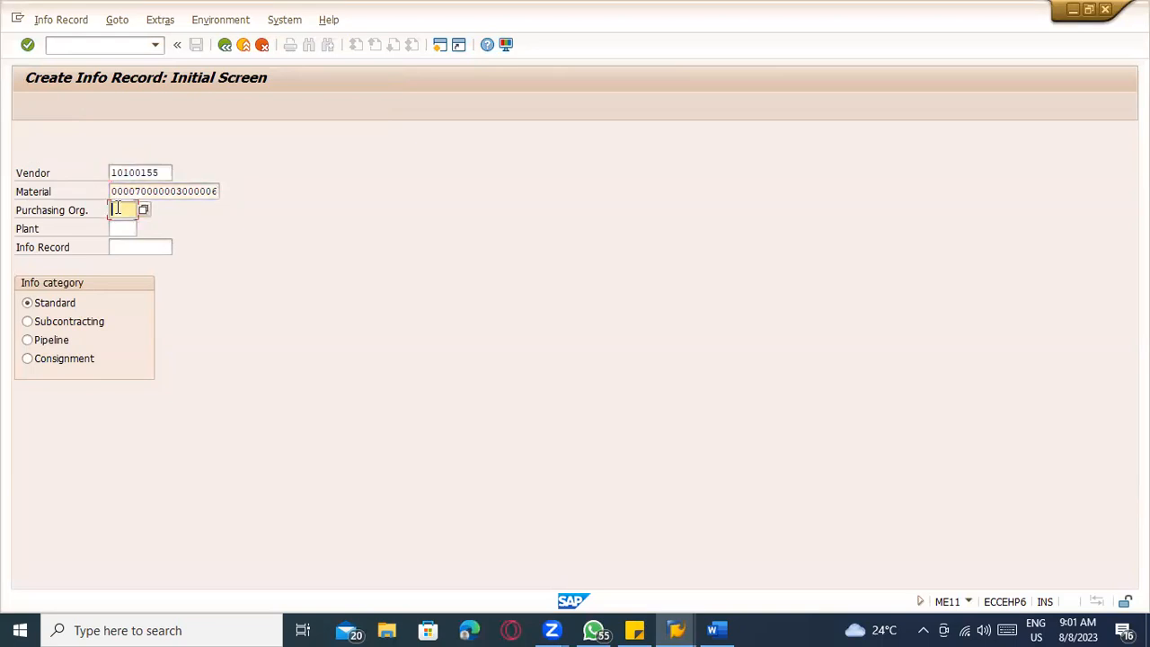
pyautogui.write('TACM')
pyautogui.moveTo(110, 209); pyautogui.dragTo(138, 218)
pyautogui.click(125, 212)
pyautogui.moveTo(111, 209); pyautogui.dragTo(158, 210)
pyautogui.click(132, 211)
pyautogui.click(123, 228)
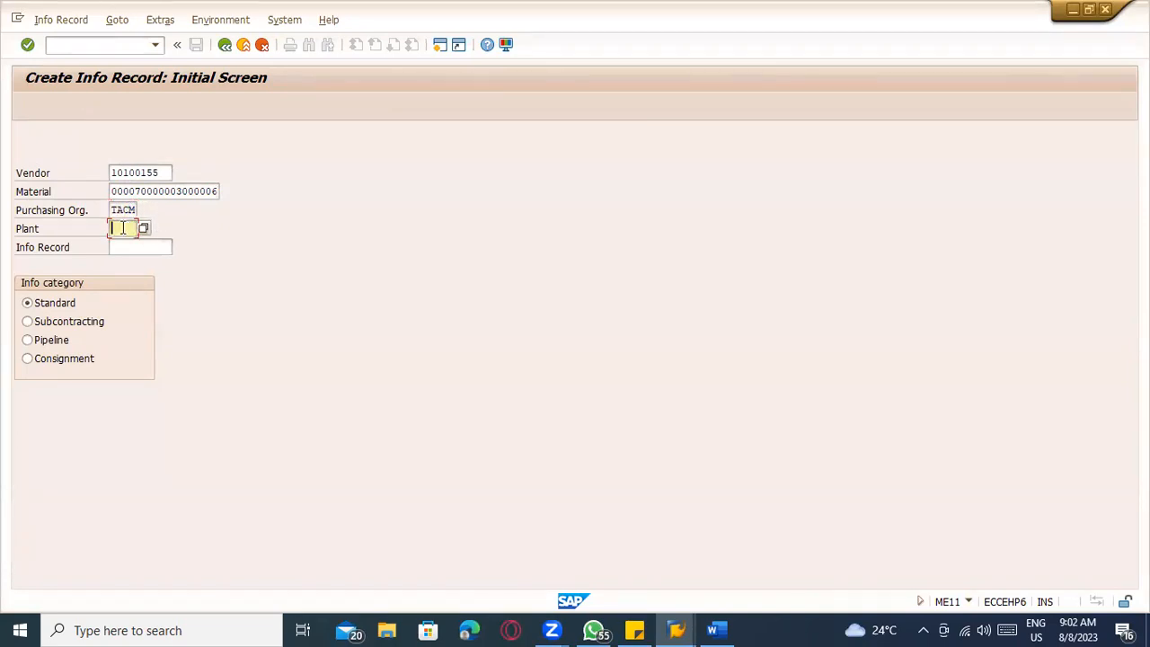
pyautogui.click(55, 234)
pyautogui.click(114, 231)
pyautogui.click(113, 210)
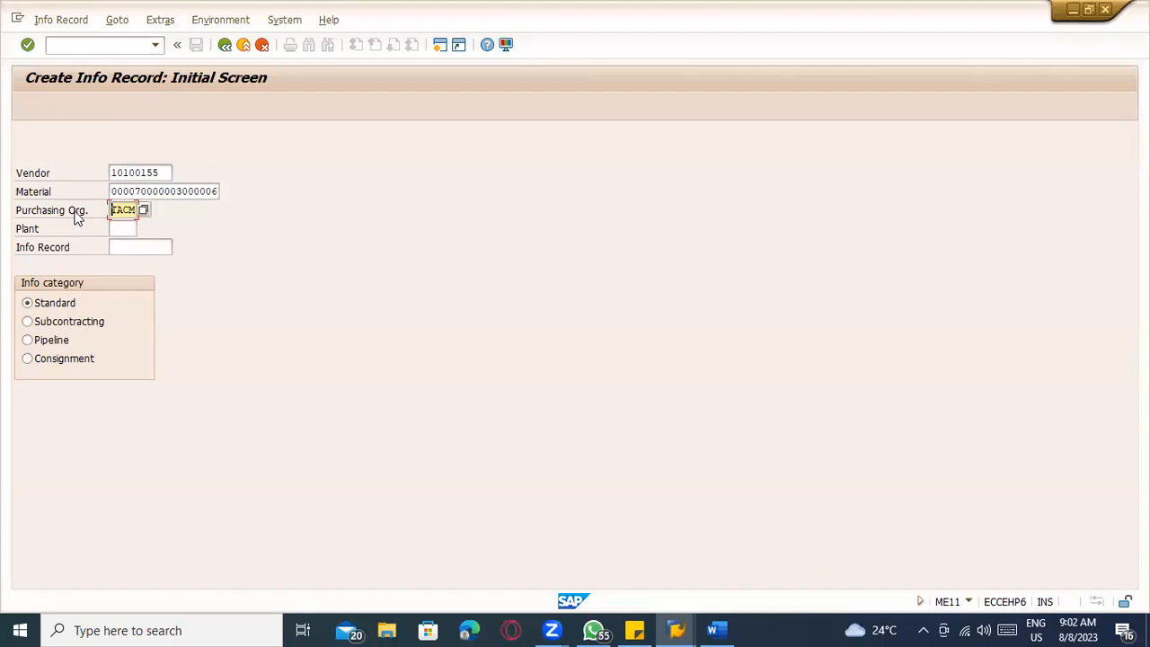
pyautogui.moveTo(112, 209); pyautogui.dragTo(140, 208)
pyautogui.click(122, 228)
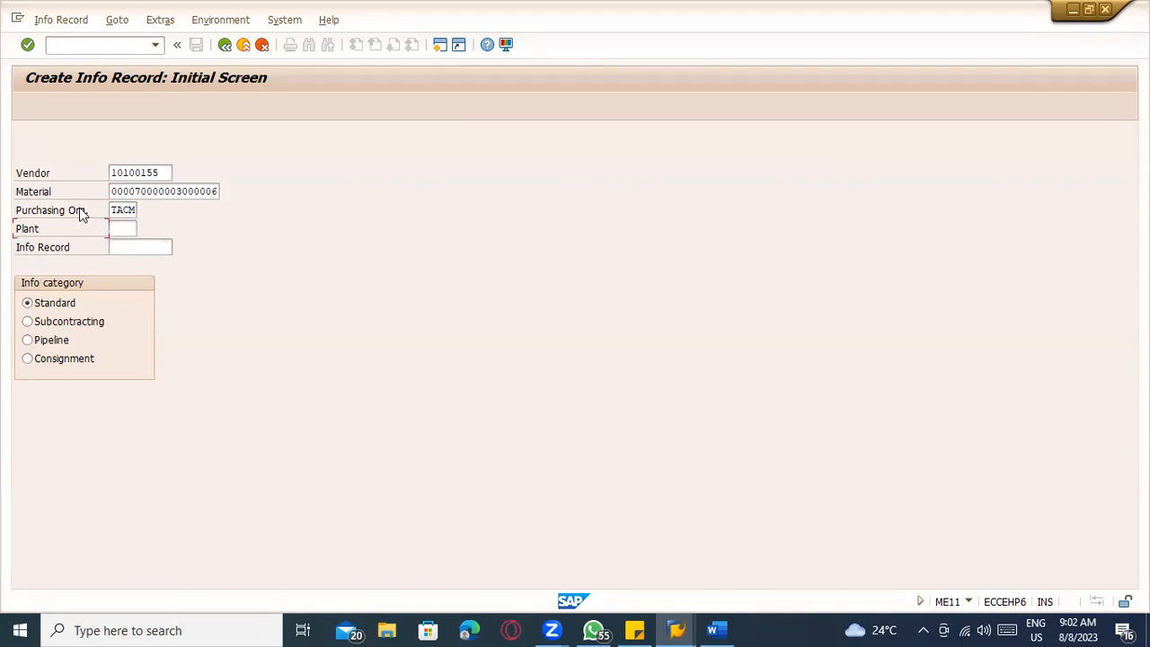
pyautogui.click(124, 228)
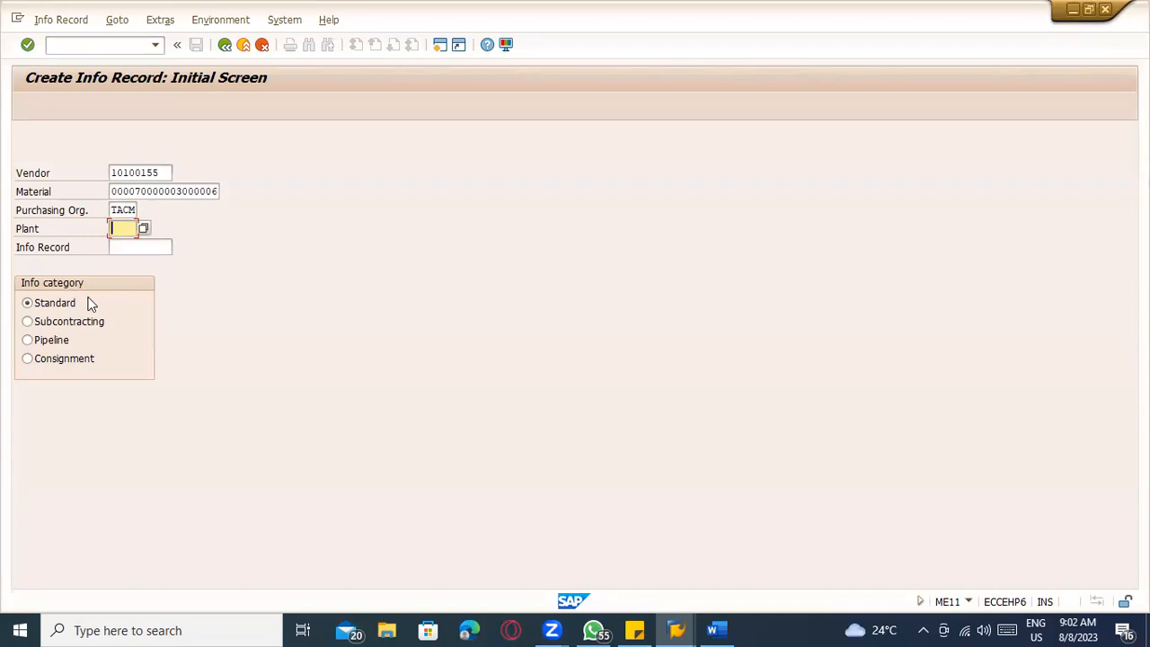
pyautogui.click(57, 306)
pyautogui.click(61, 321)
pyautogui.click(61, 340)
pyautogui.click(65, 360)
pyautogui.click(53, 340)
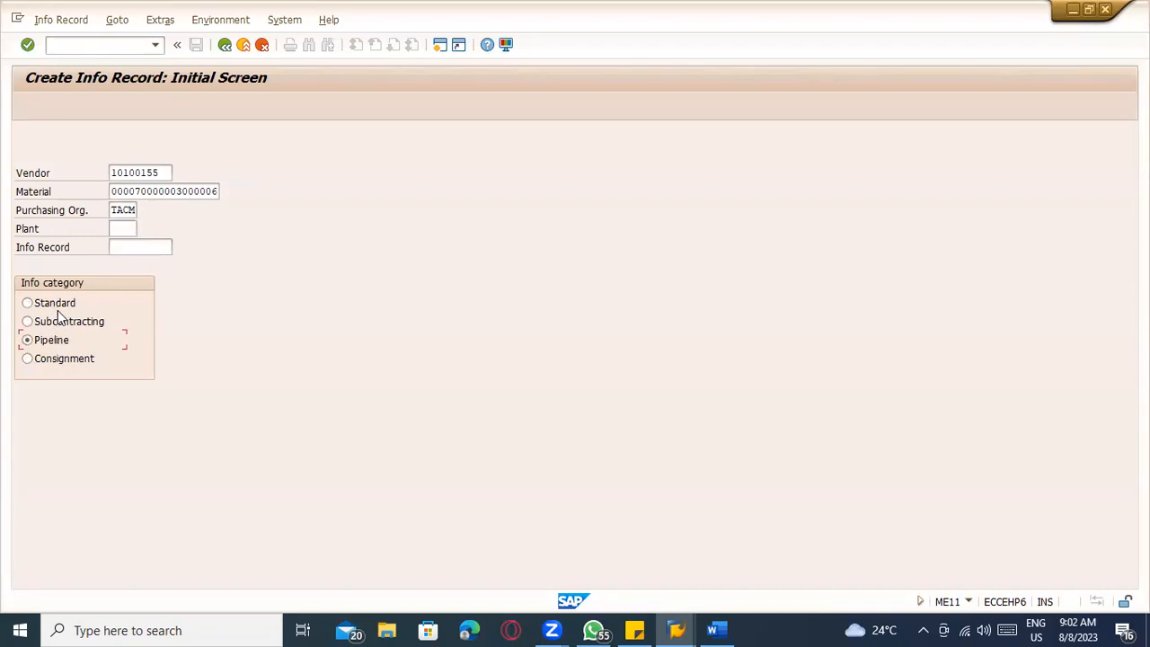
pyautogui.click(56, 319)
# Choose the Standard info category, leave the plant blank and proceed to the general data of the info record.
pyautogui.click(63, 304)
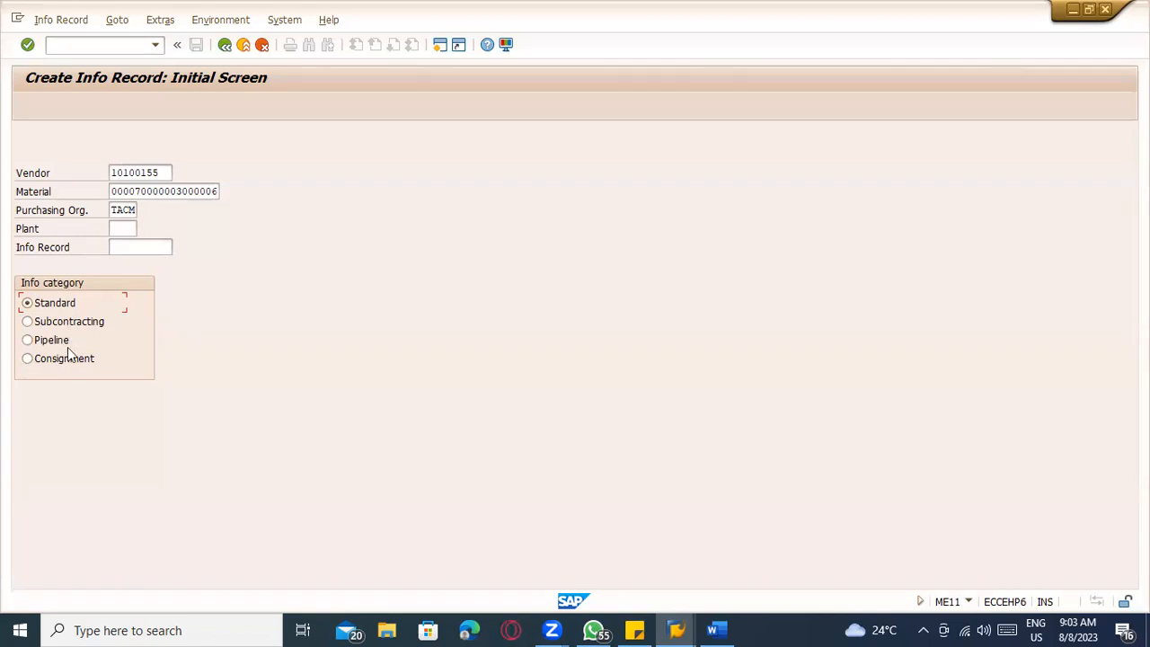
pyautogui.click(120, 229)
pyautogui.press('Return')
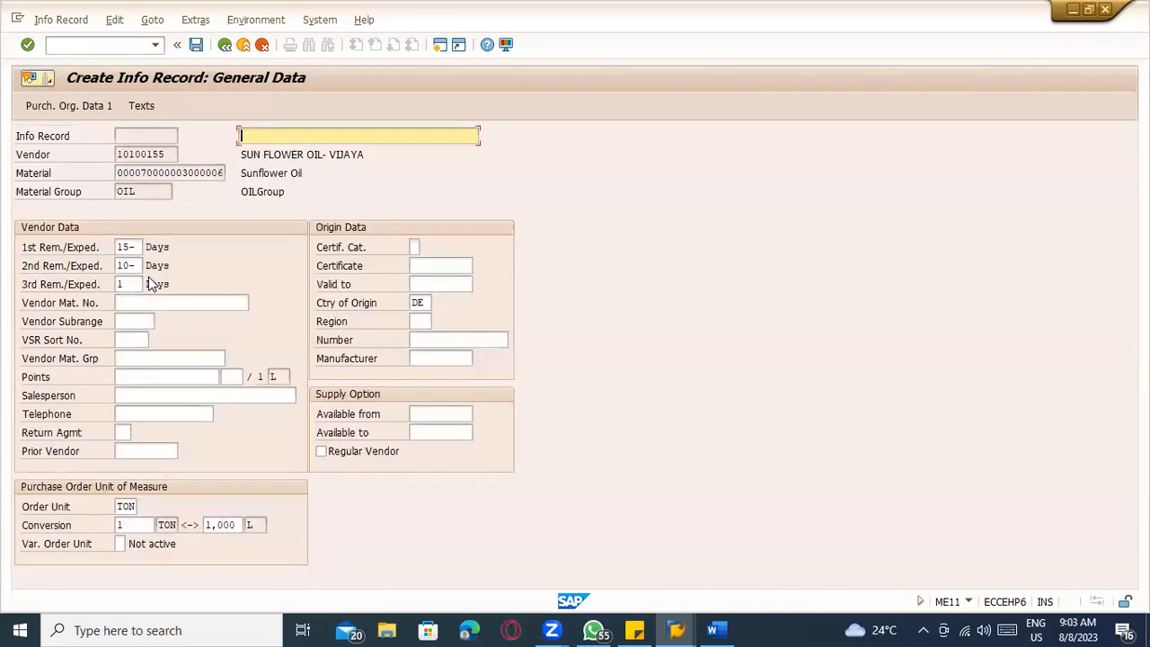
# Enter "Oil -VIjaya Brand infomration" as the info record's description and proceed to the first purchasing organization data screen.
pyautogui.click(288, 130)
pyautogui.write('Oil -V')
pyautogui.press('BackSpace')
pyautogui.write('VIjaya info')
pyautogui.press('BackSpace')
pyautogui.press('BackSpace')
pyautogui.press('BackSpace')
pyautogui.write('infomration')
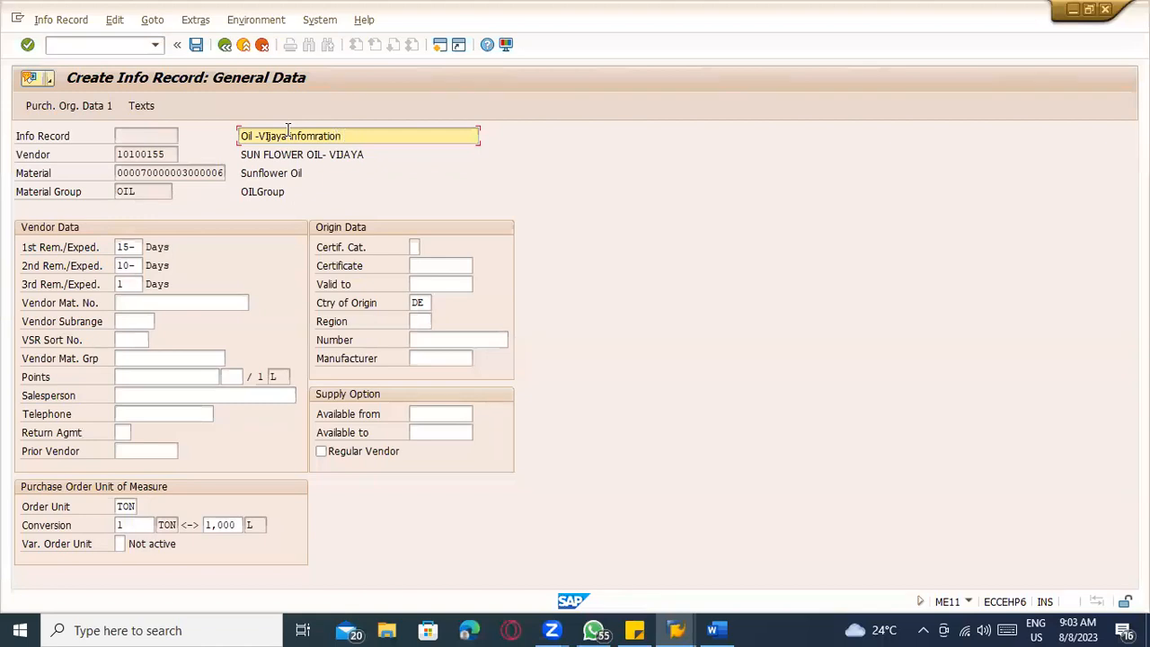
pyautogui.click(289, 136)
pyautogui.write('Brand')
pyautogui.press('Return')
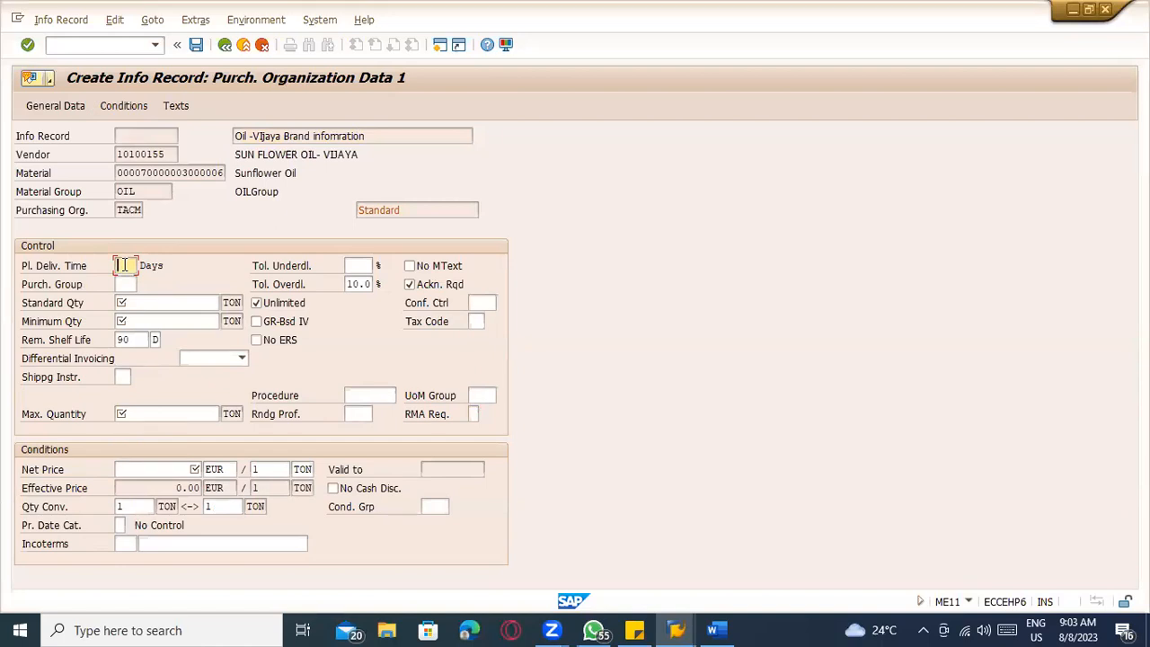
# Set the planned delivery time to 10 days and the standard quantity to 10000 TON.
pyautogui.write('10')
pyautogui.click(152, 302)
pyautogui.write('10000')
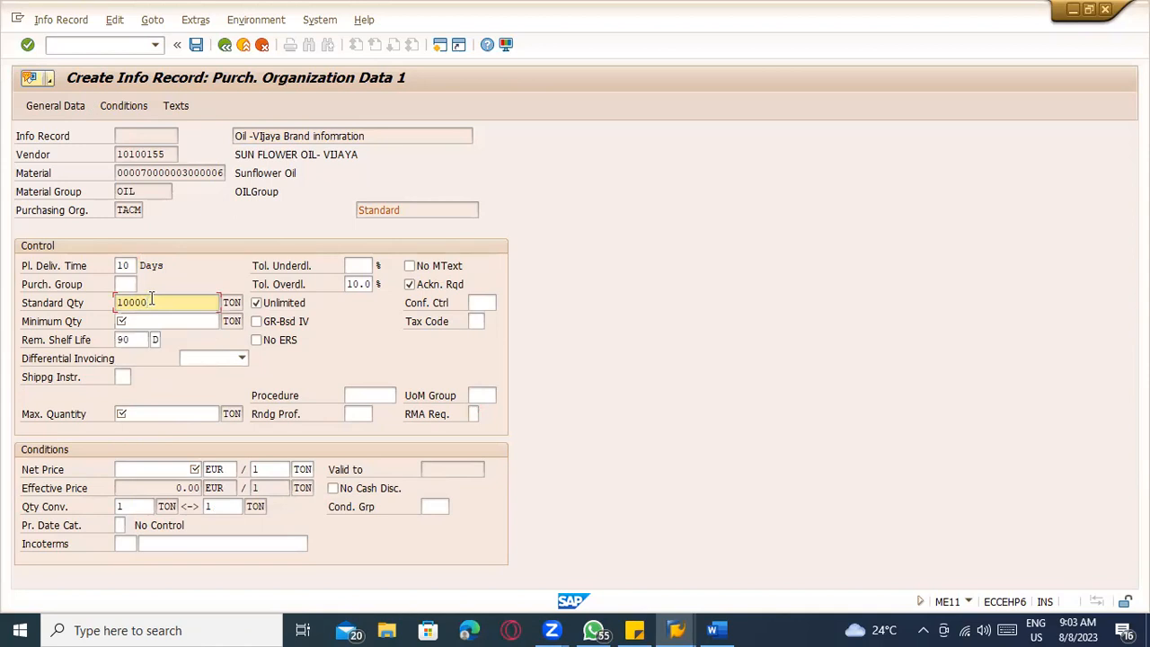
# Set the minimum quantity to 1000 TON and the maximum quantity to 100000 TON.
pyautogui.press('Tab')
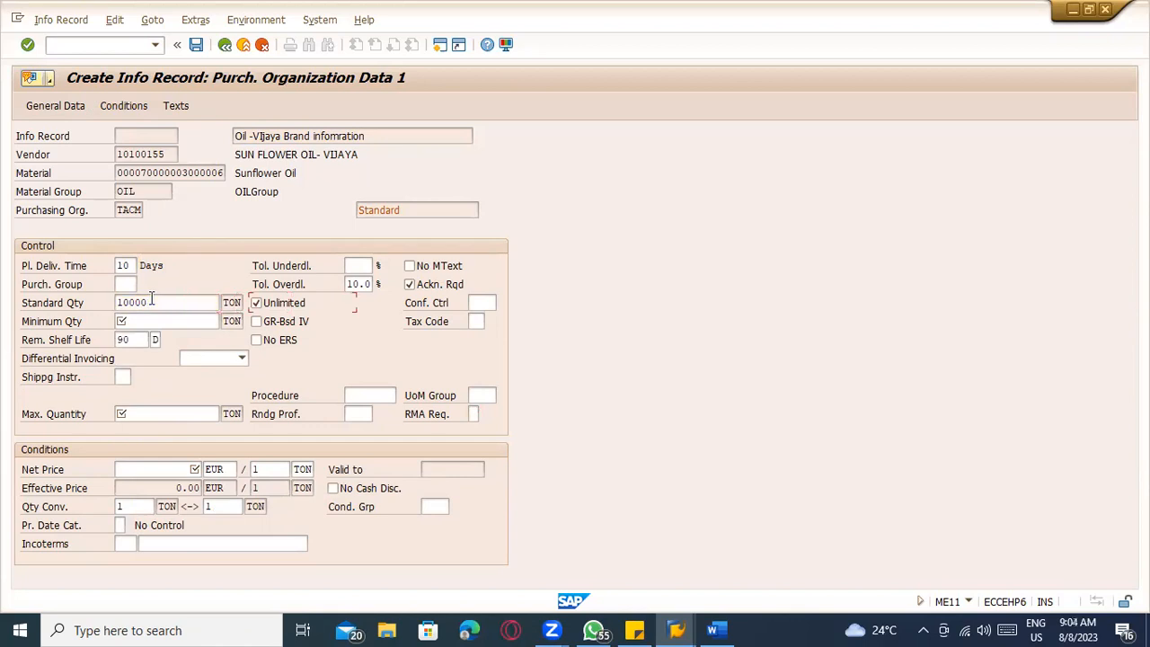
pyautogui.press('Tab')
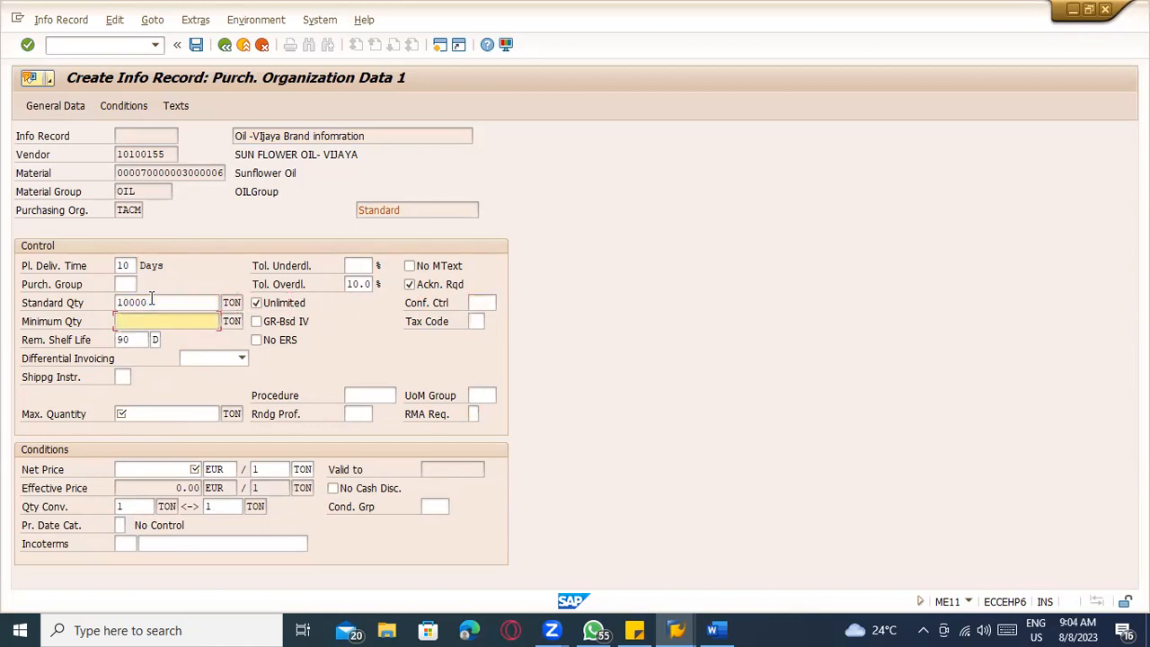
pyautogui.write('1000')
pyautogui.moveTo(159, 321); pyautogui.dragTo(106, 326)
pyautogui.click(146, 320)
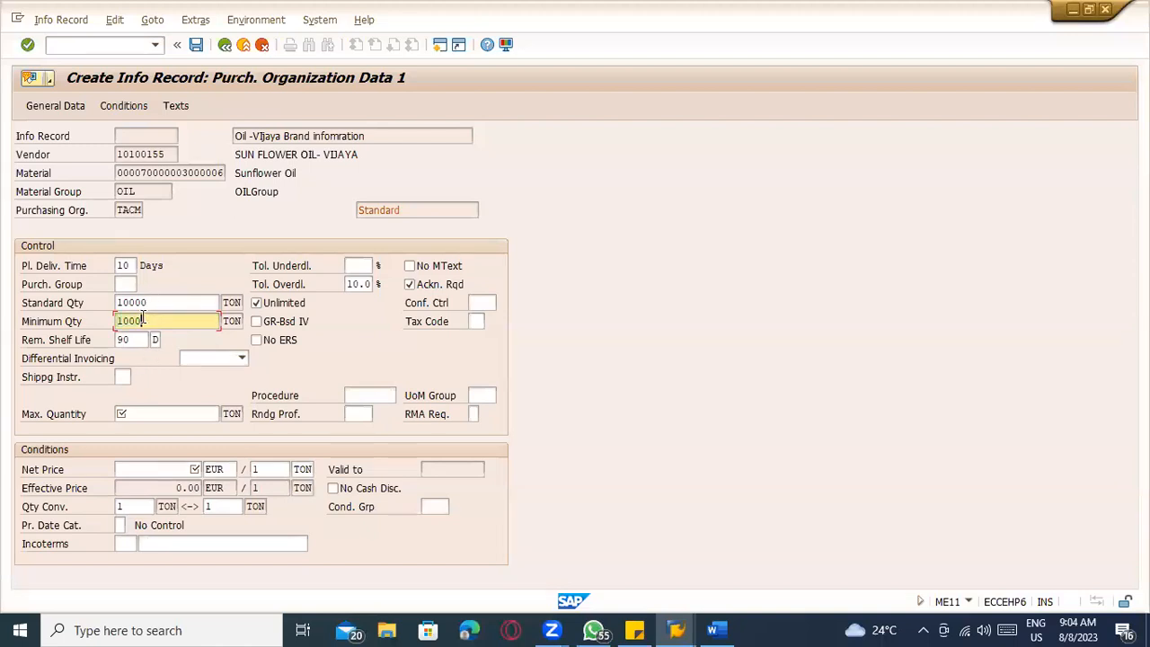
pyautogui.click(148, 416)
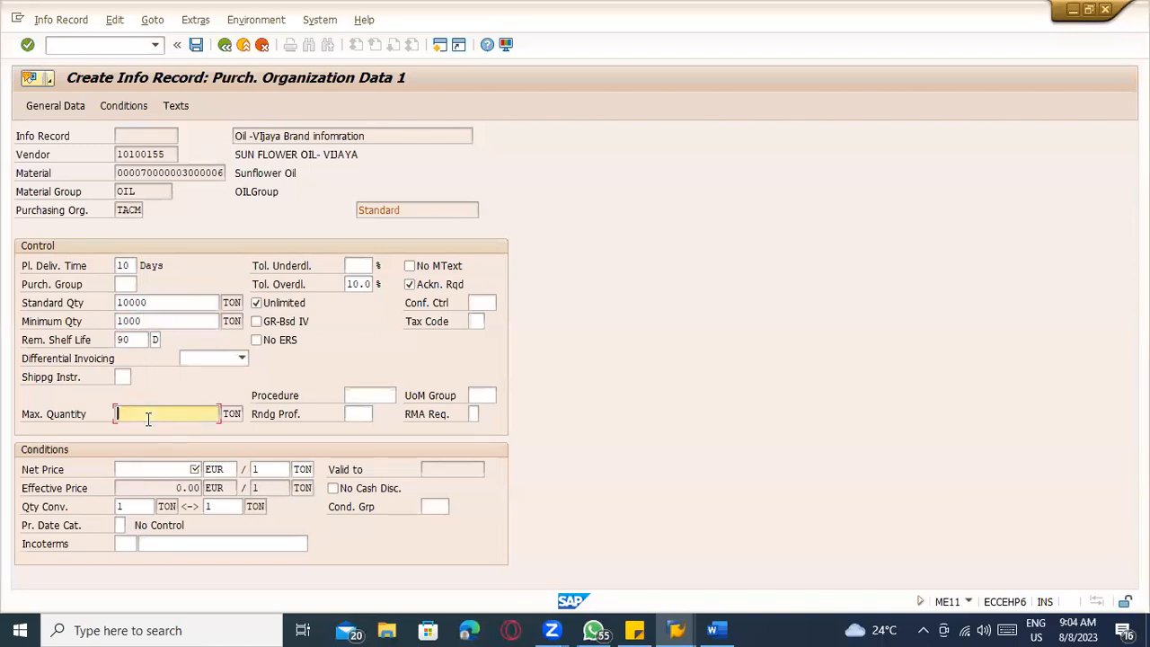
pyautogui.write('1')
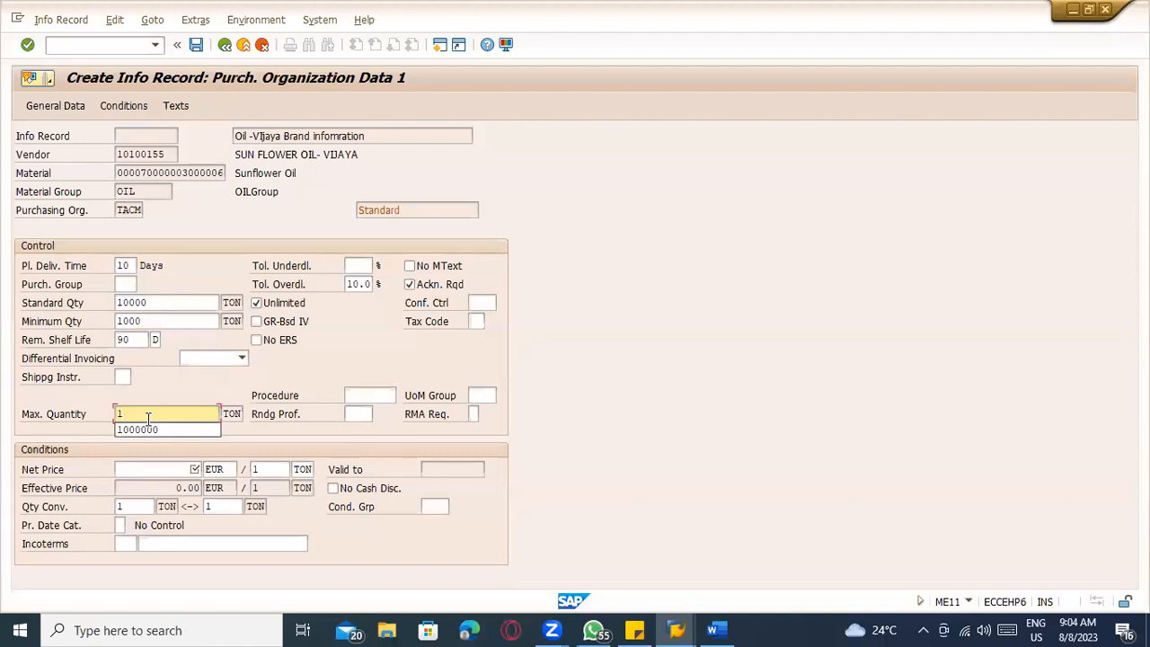
pyautogui.write('00000')
pyautogui.click(506, 445)
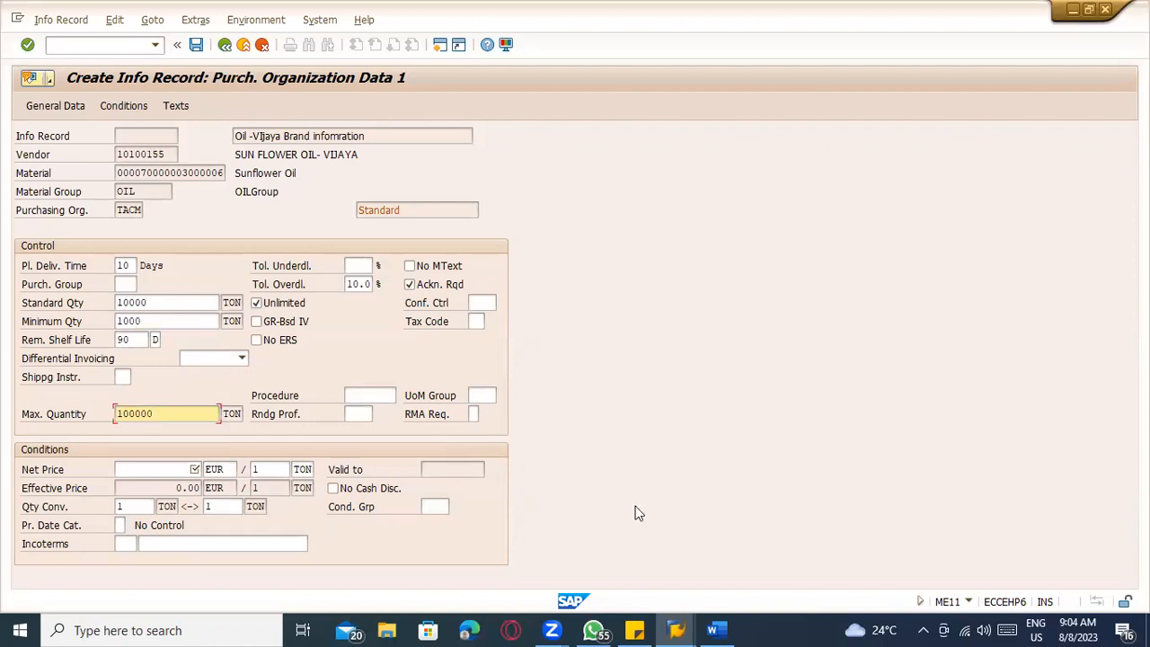
# Set the net price to 100 EUR per 1 TON and confirm the purchasing organization data.
pyautogui.click(180, 469)
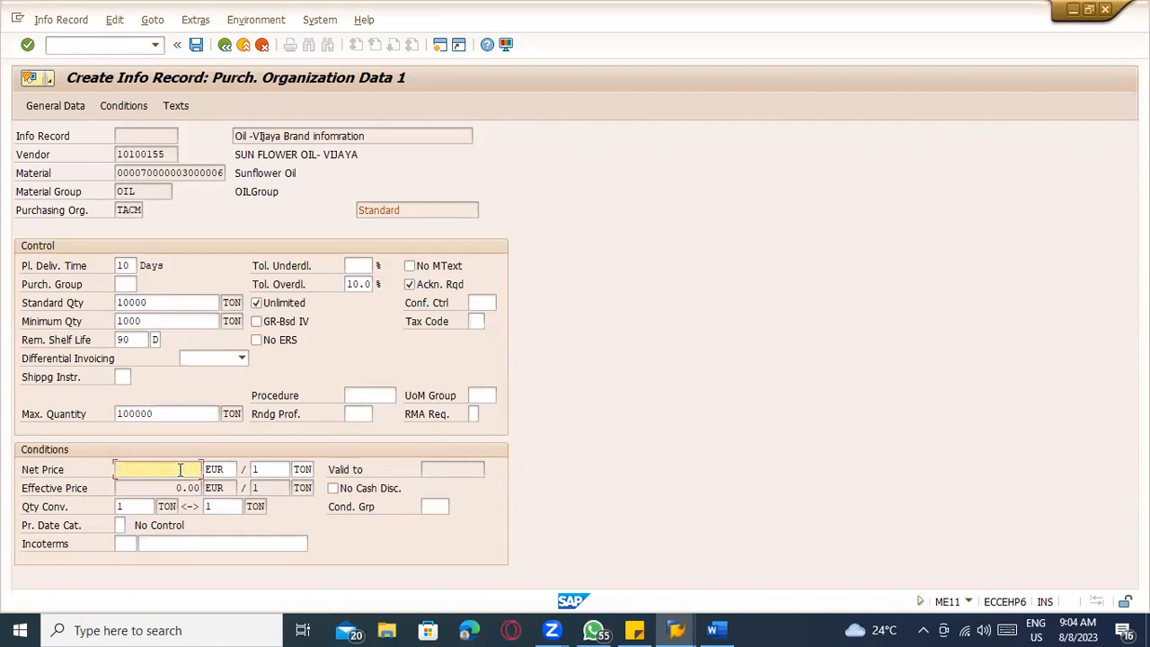
pyautogui.write('100')
pyautogui.press('Return')
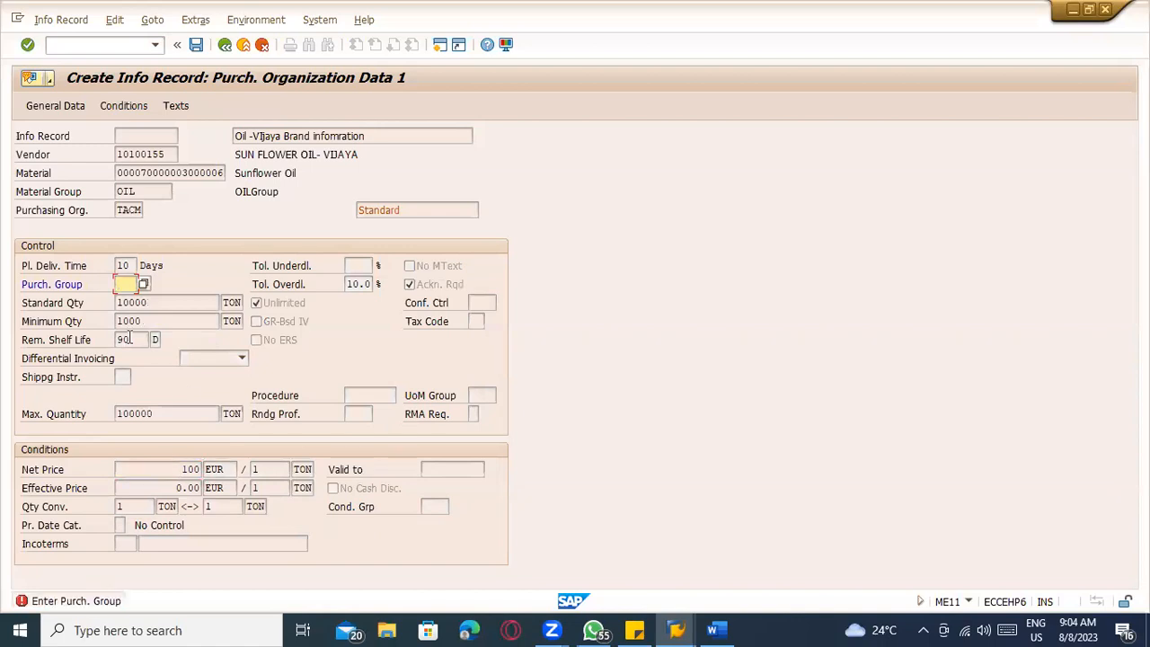
# Pick purchasing group 000 from the list of possible values and confirm the purchasing organization data.
pyautogui.click(143, 284)
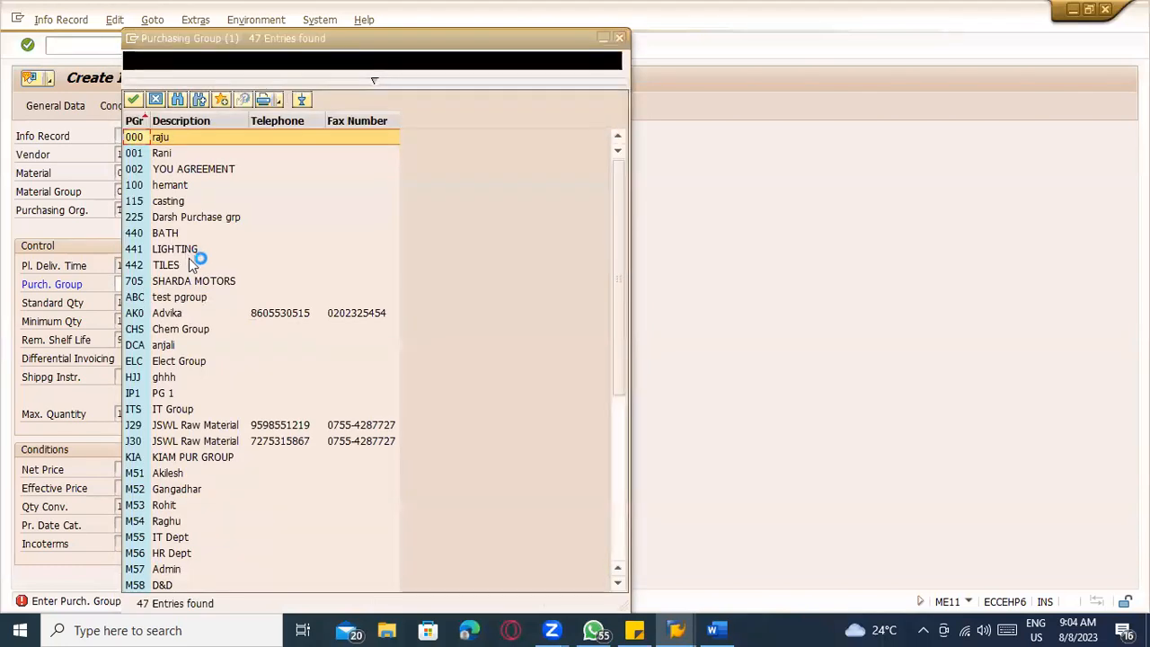
pyautogui.scroll(-2, 217, 342)
pyautogui.scroll(-4, 221, 356)
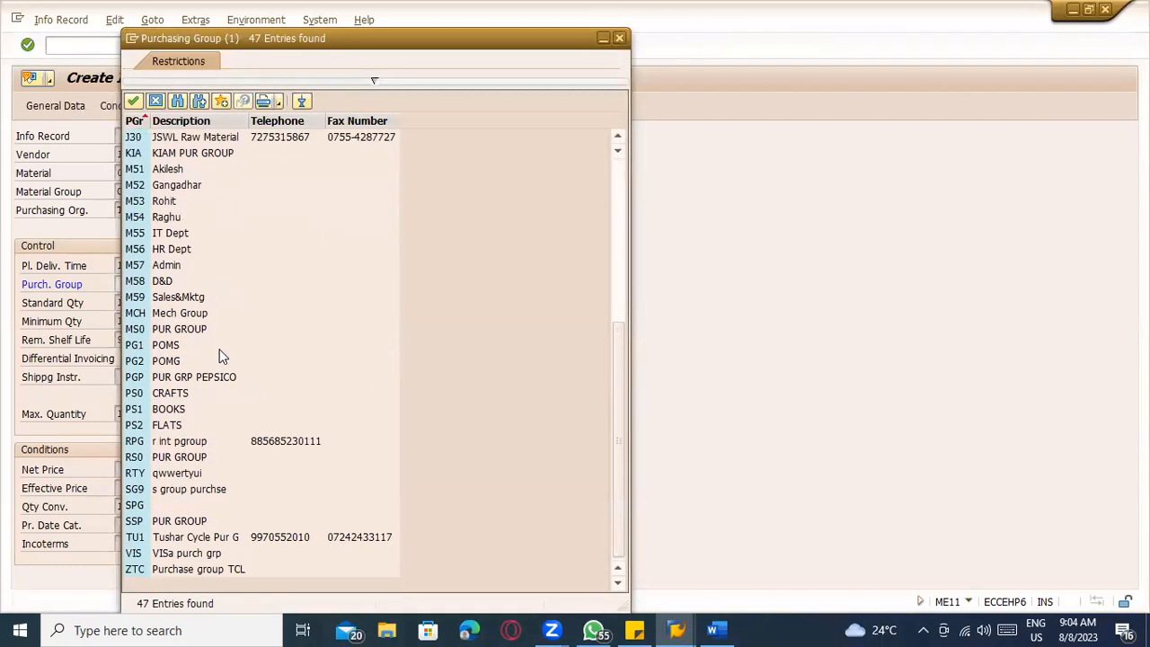
pyautogui.scroll(7, 220, 356)
pyautogui.click(156, 155)
pyautogui.doubleClick(156, 140)
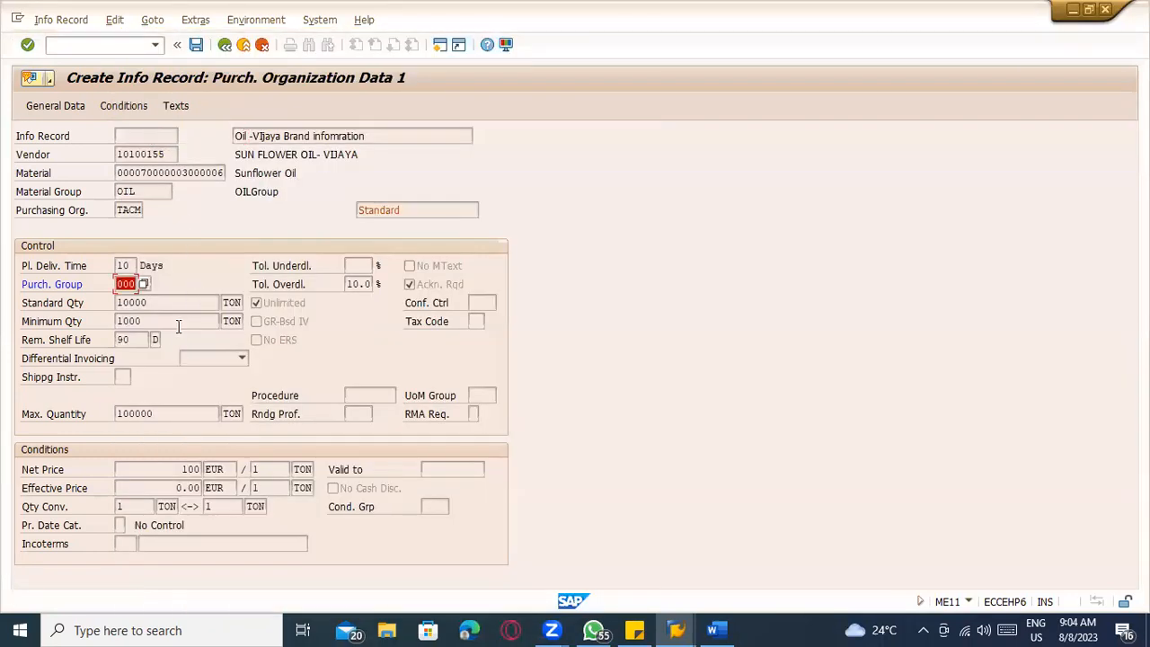
pyautogui.press('Return')
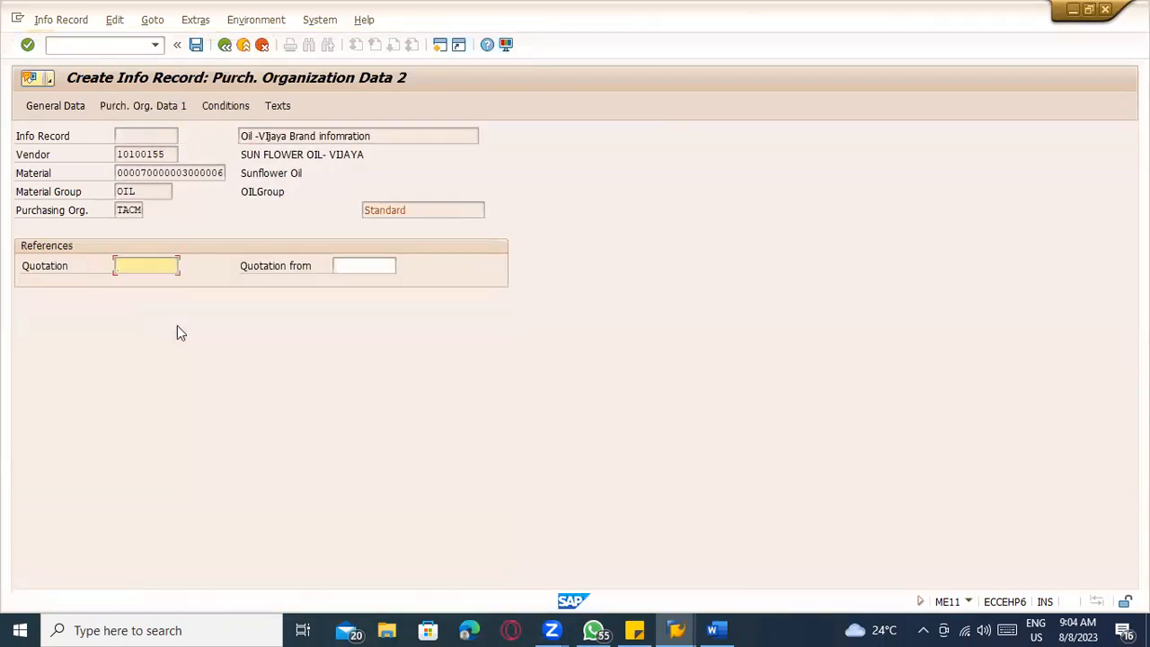
# Return to the first purchasing organization data screen and view the available shipping instructions without choosing one.
pyautogui.click(106, 107)
pyautogui.click(123, 377)
pyautogui.click(137, 380)
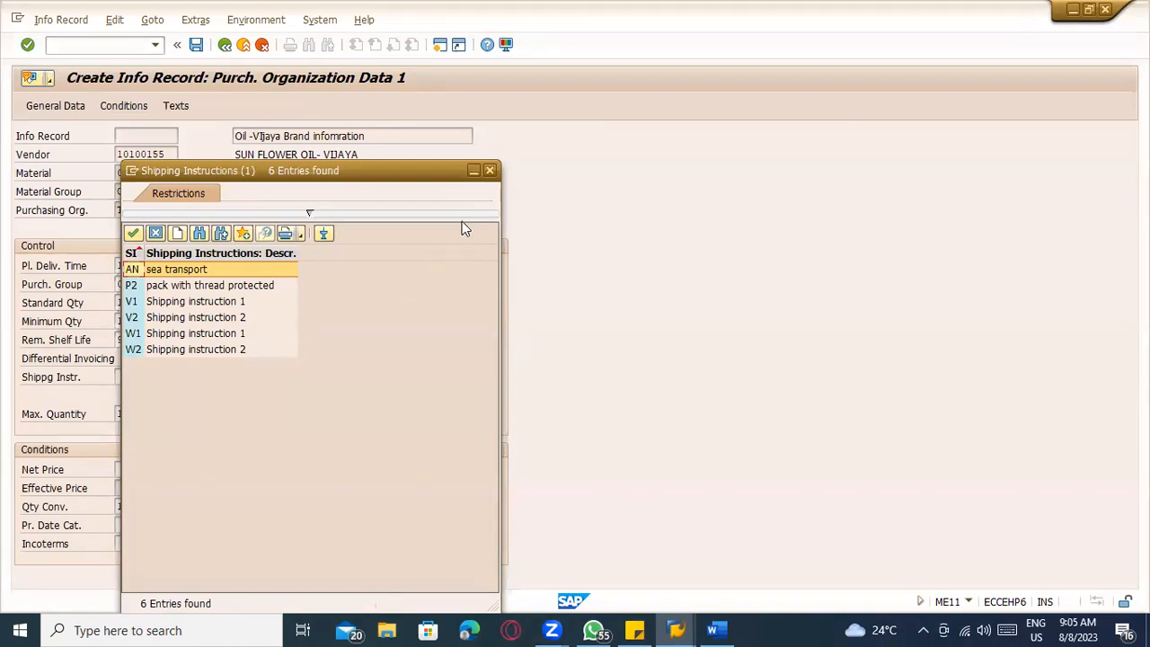
pyautogui.click(490, 172)
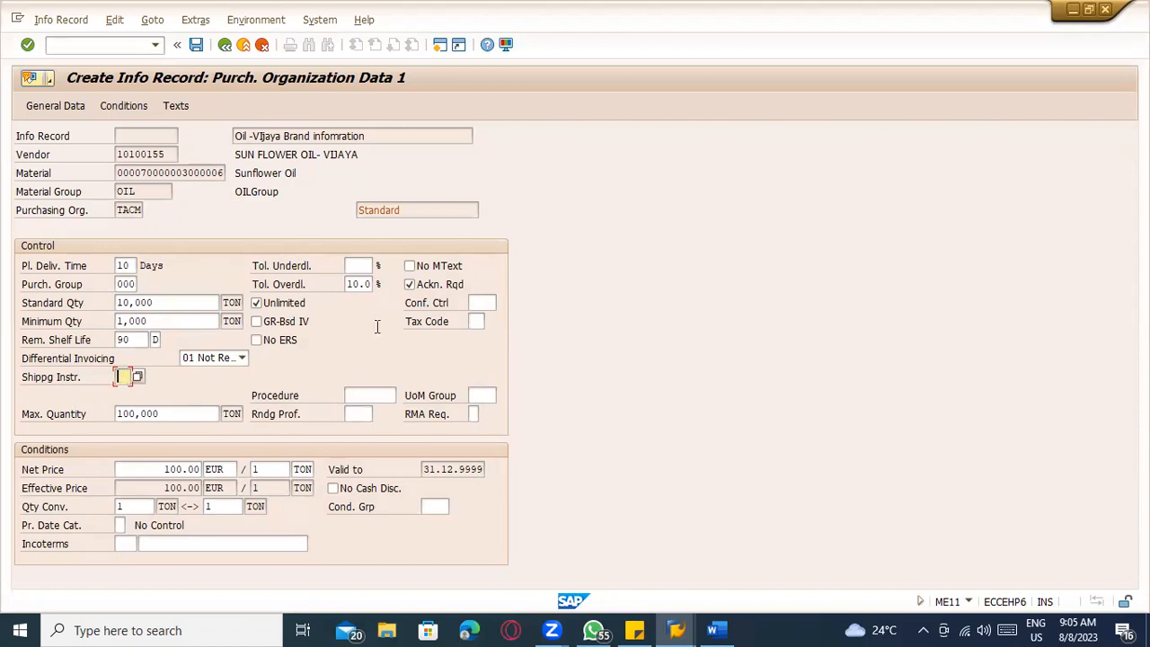
# Examine the available confirmation control keys, including 0001 Confirmations, and leave the confirmation control and tax code blank.
pyautogui.click(479, 303)
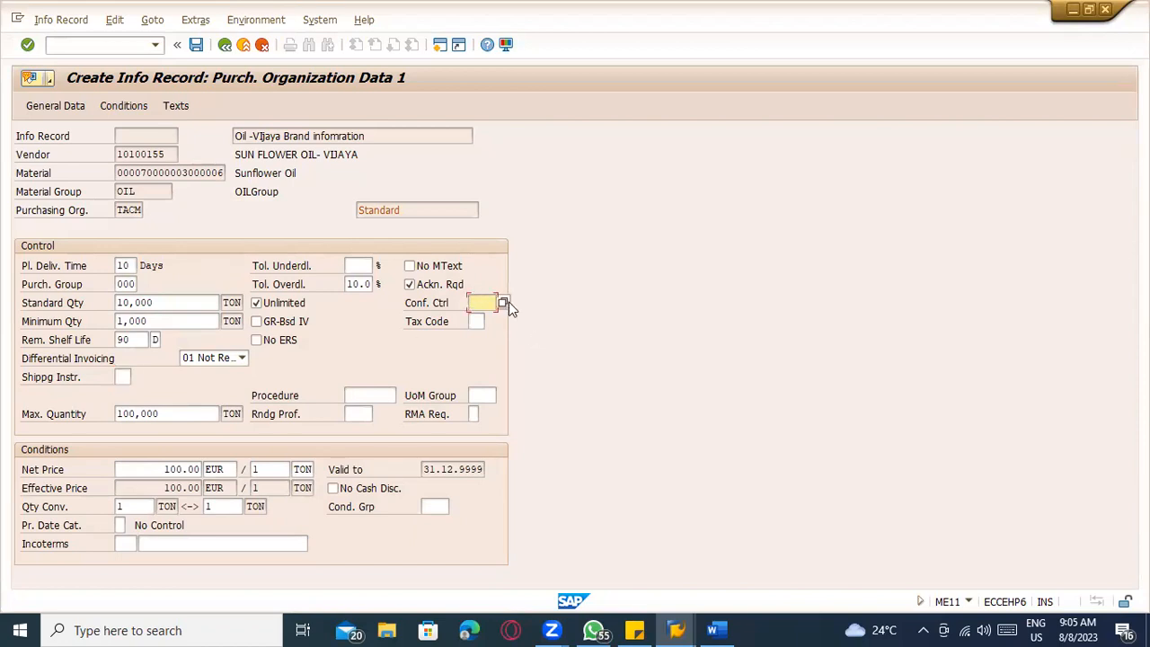
pyautogui.click(504, 302)
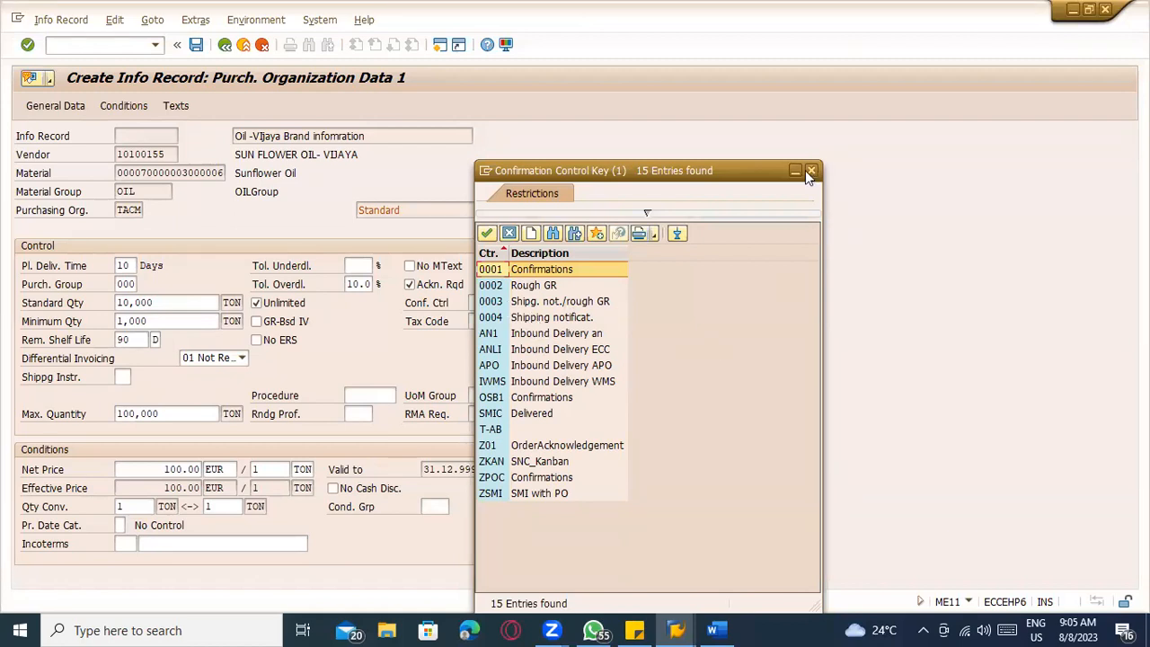
pyautogui.click(542, 273)
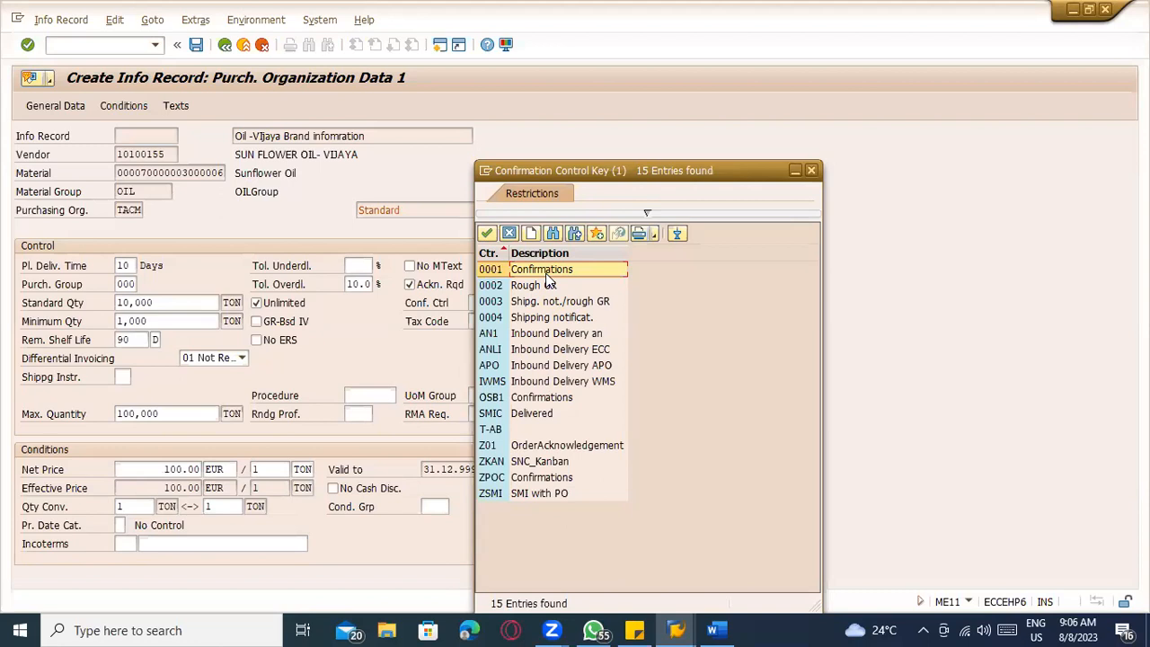
pyautogui.doubleClick(531, 269)
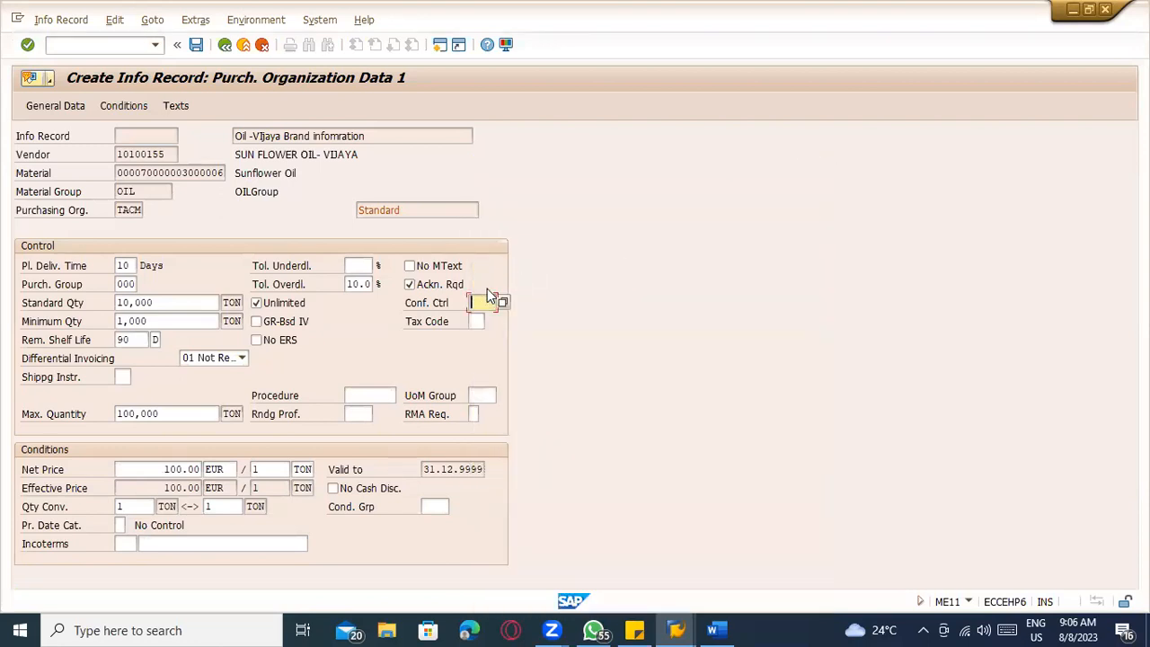
pyautogui.click(473, 324)
pyautogui.press('Return')
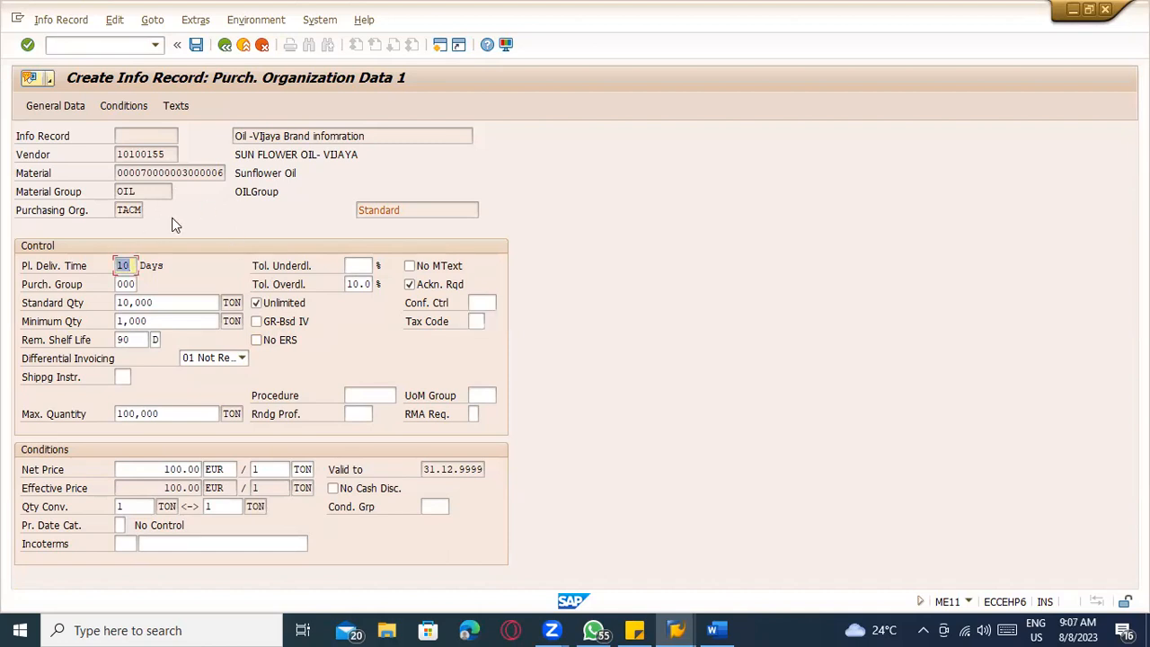
# Add discount condition NNS1 with an amount of 100 below the gross price in the info record's condition supplements.
pyautogui.click(108, 106)
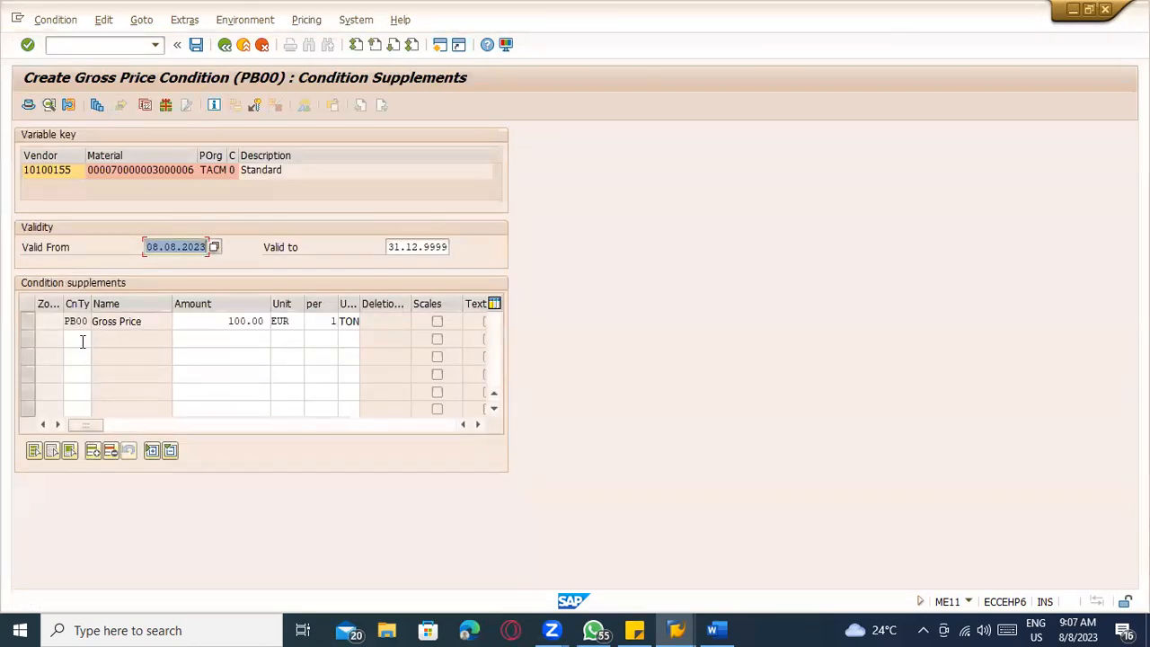
pyautogui.click(81, 341)
pyautogui.click(180, 321)
pyautogui.click(181, 341)
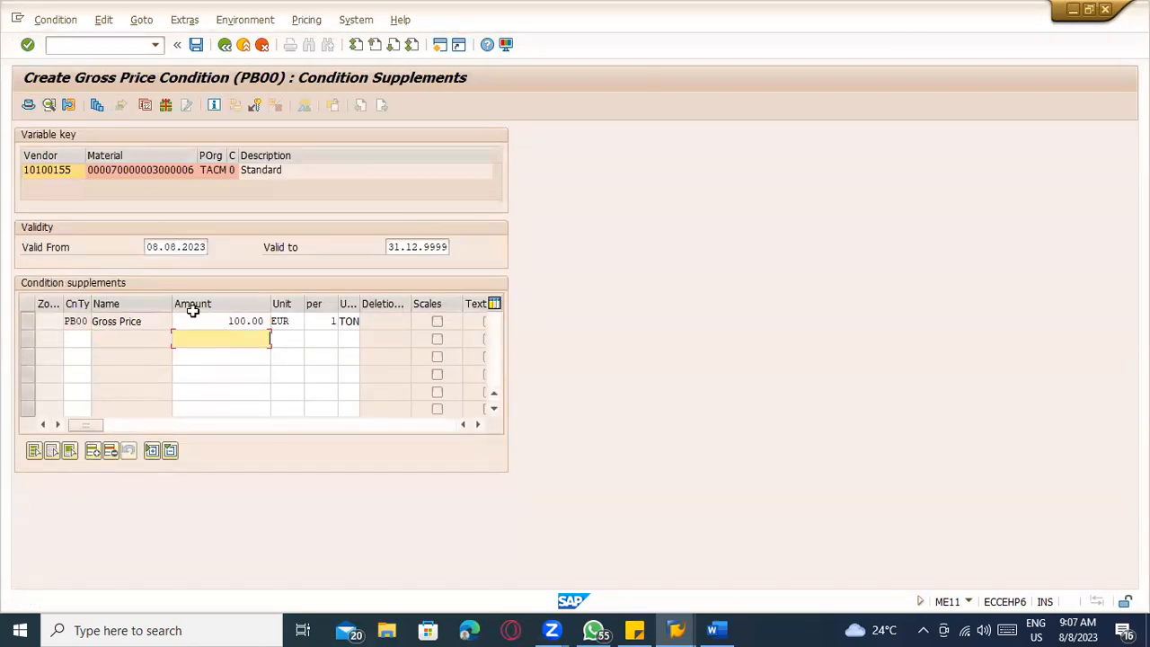
pyautogui.click(96, 339)
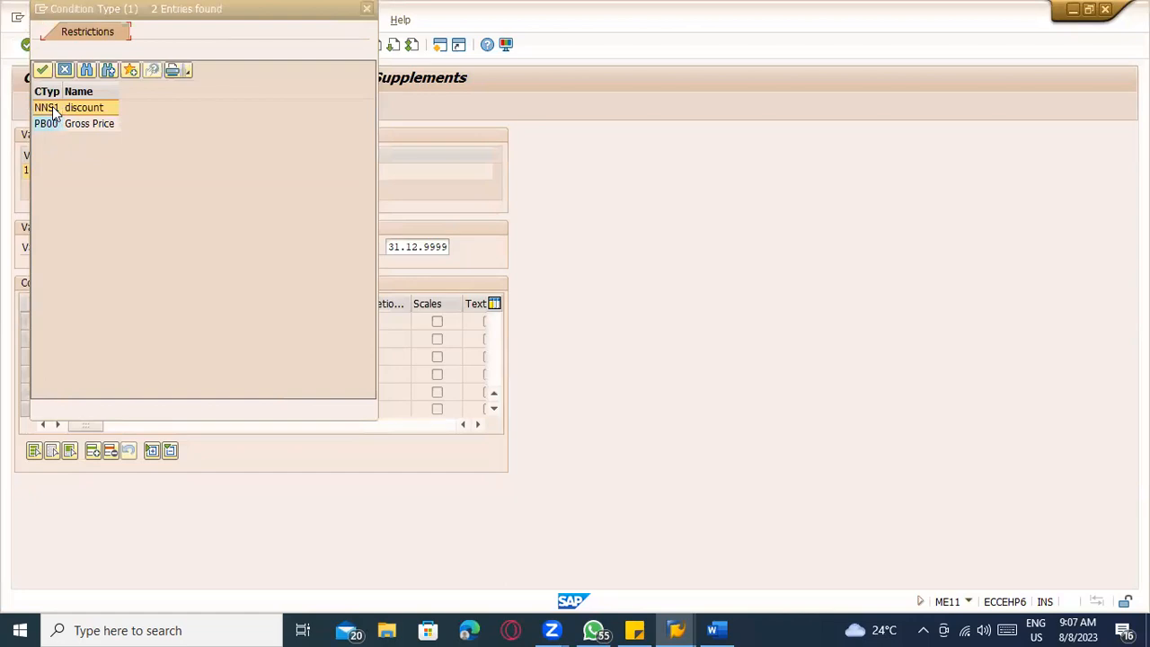
pyautogui.doubleClick(45, 123)
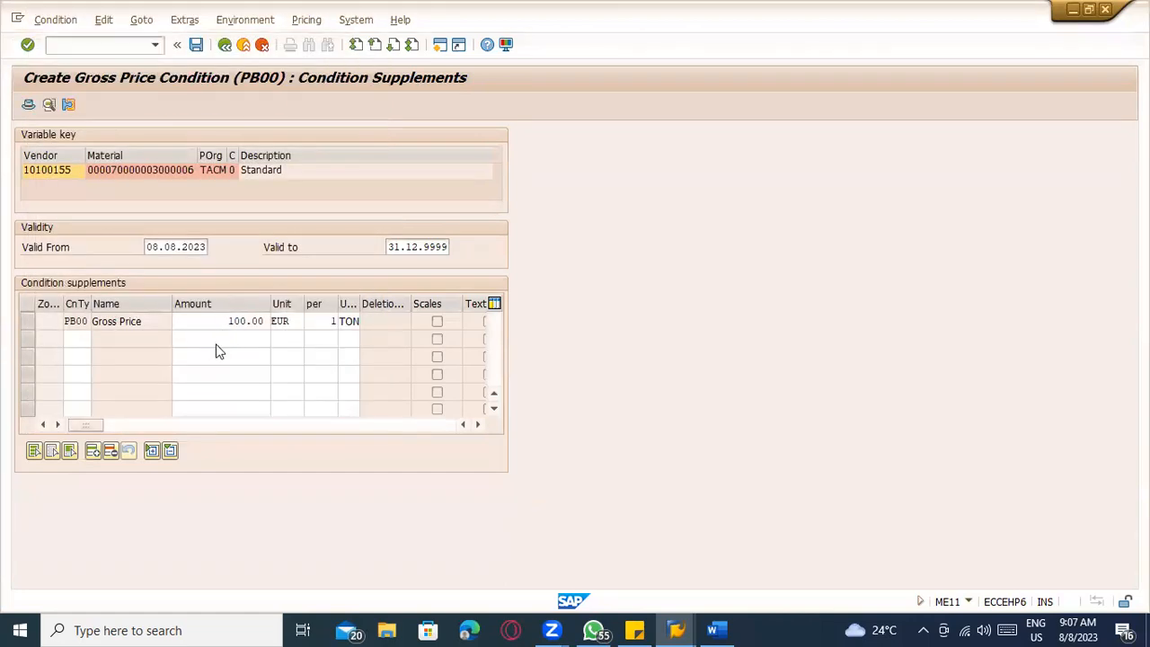
pyautogui.click(216, 341)
pyautogui.write('100')
pyautogui.press('Return')
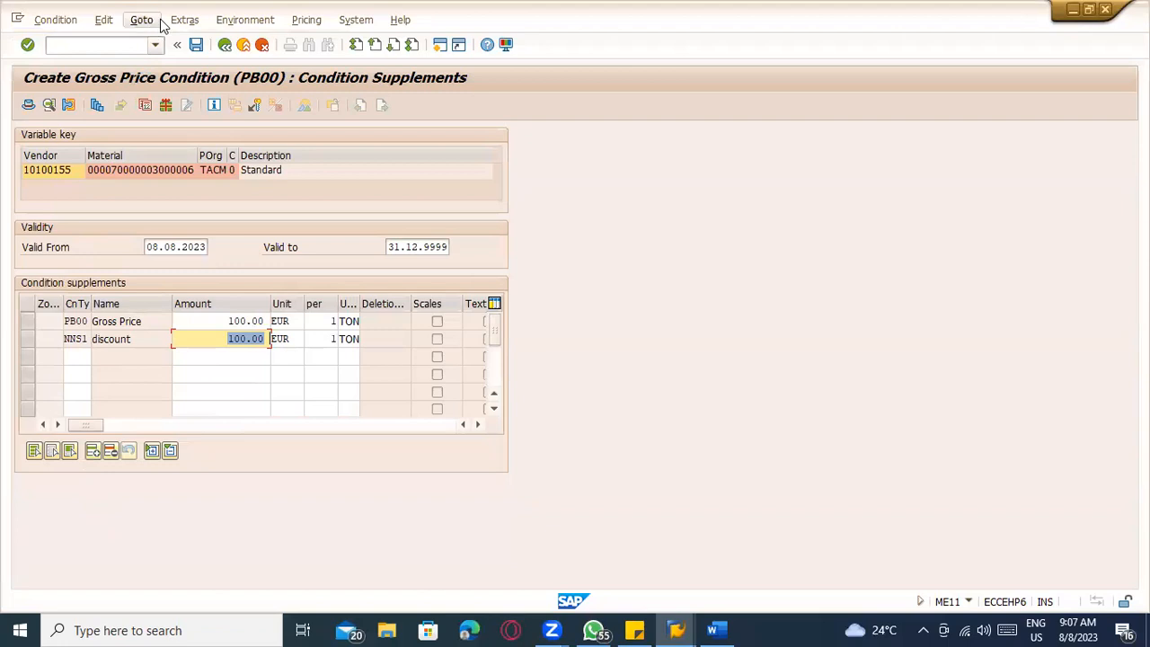
pyautogui.click(226, 23)
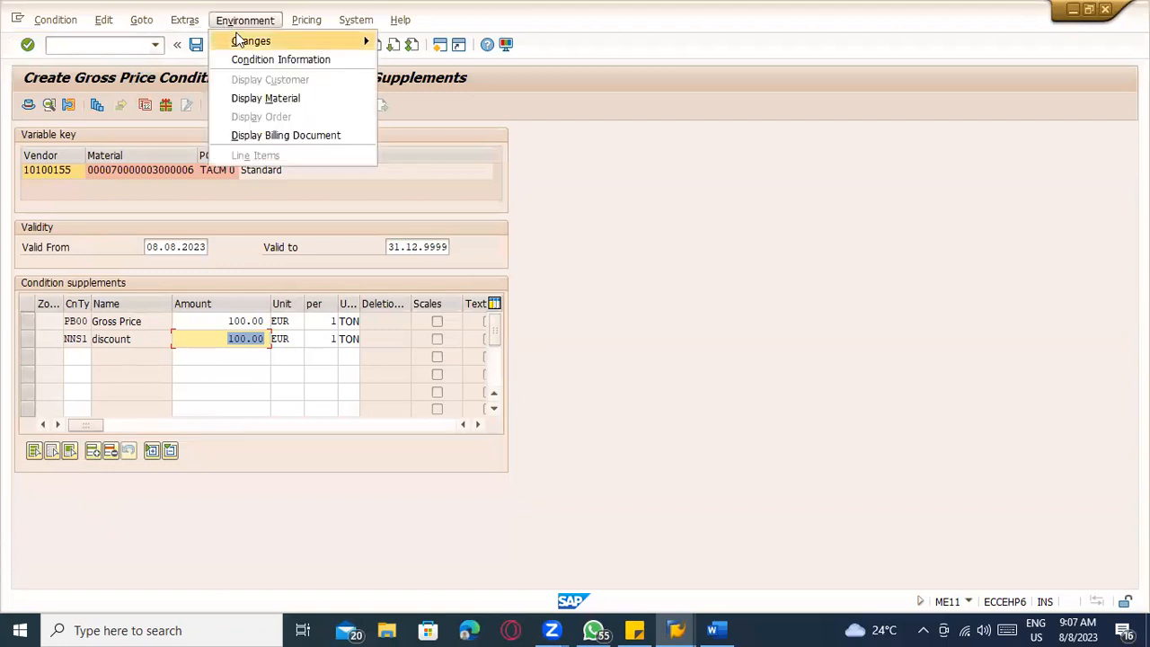
pyautogui.moveTo(241, 40)
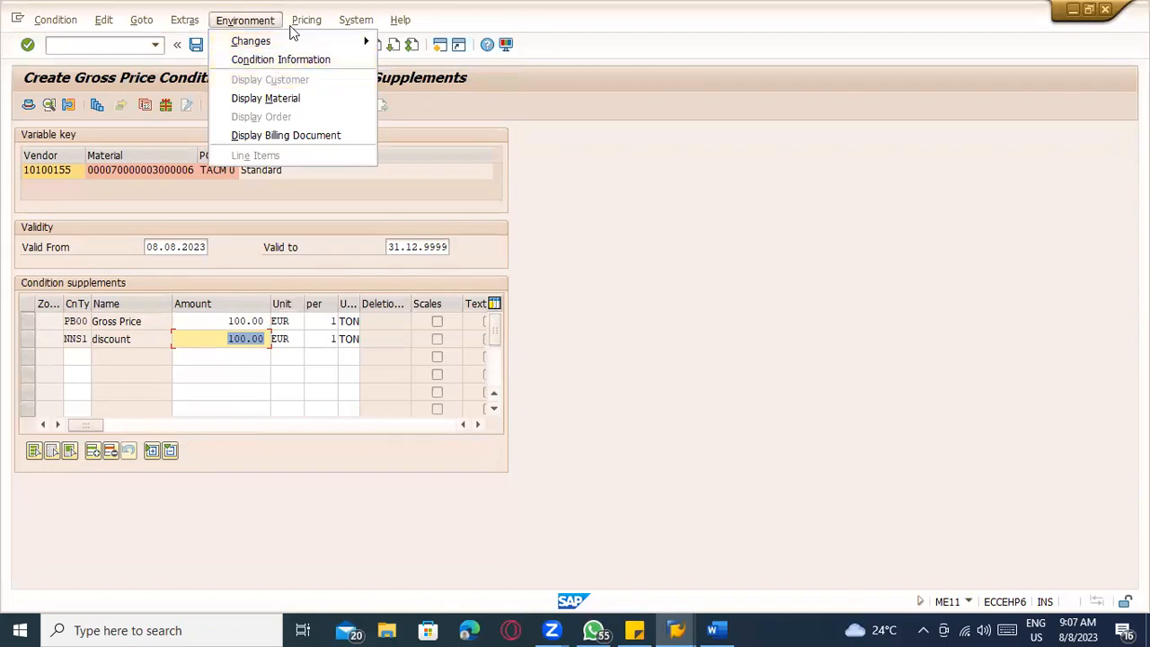
pyautogui.moveTo(185, 27)
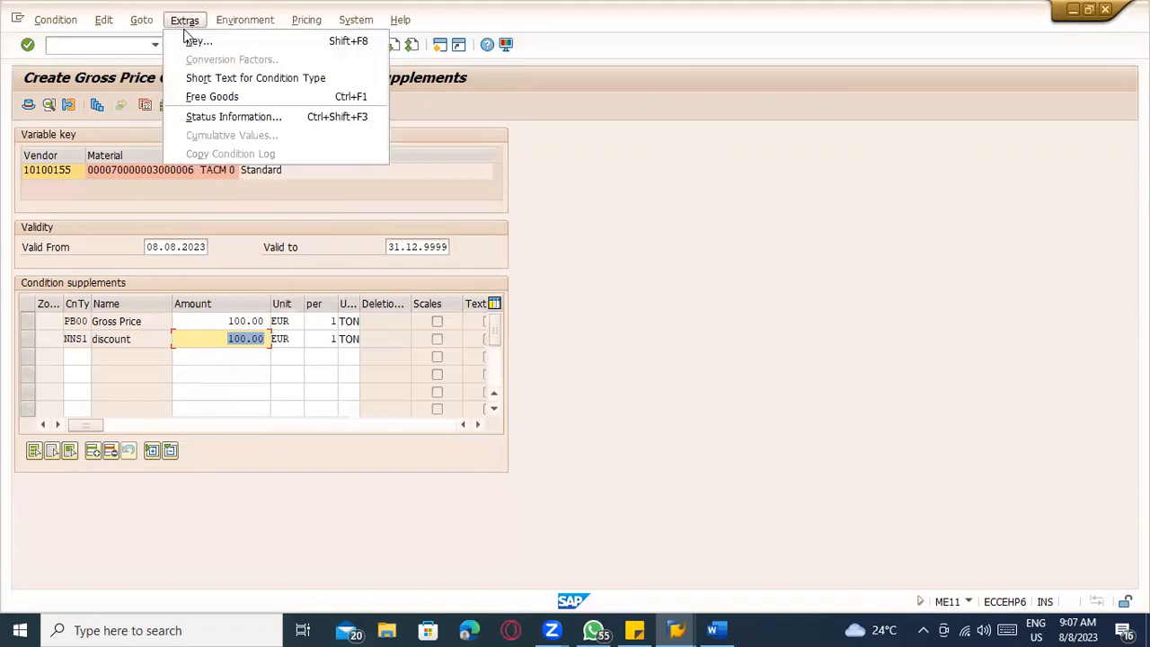
pyautogui.moveTo(129, 27)
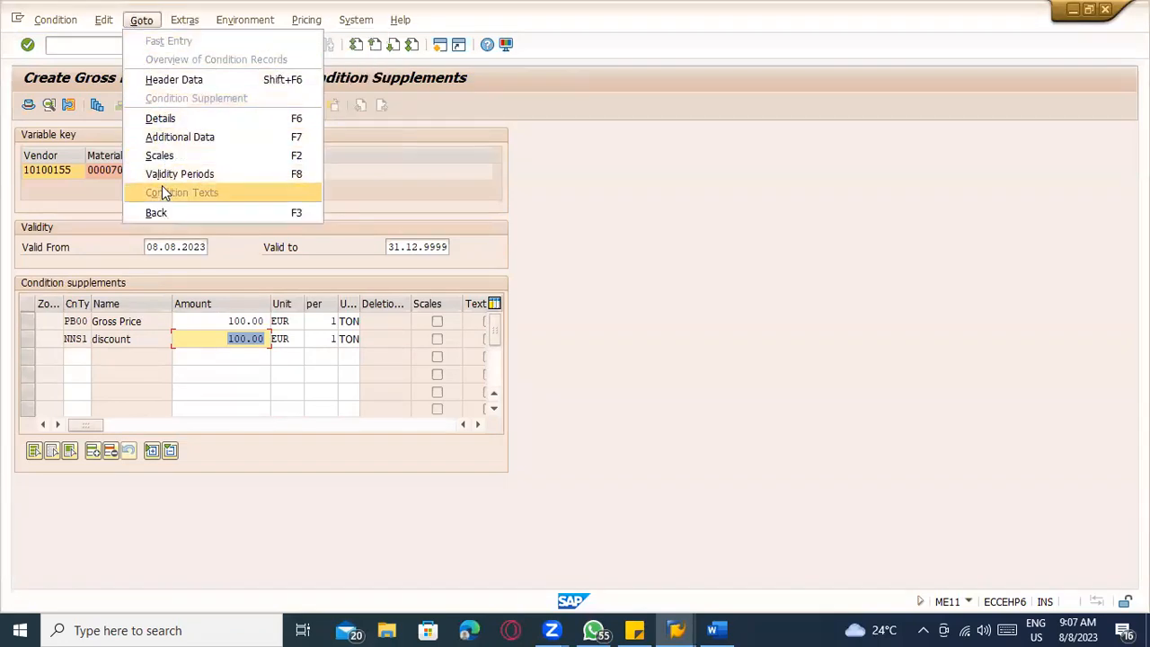
pyautogui.moveTo(273, 25)
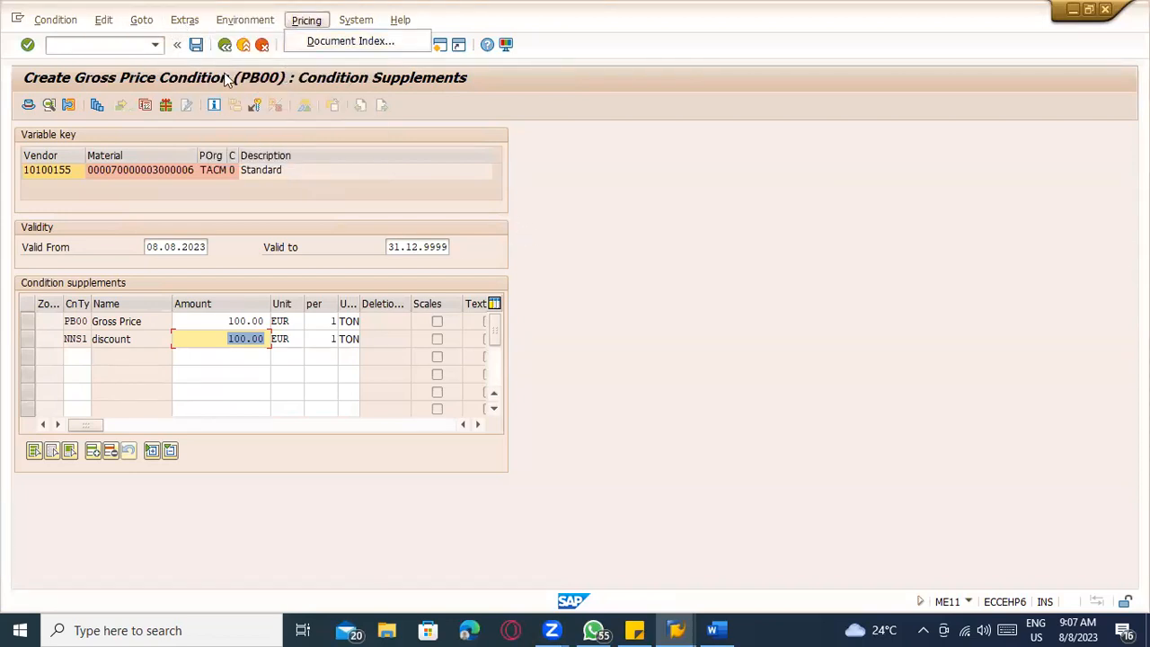
# Save the new purchasing info record from its purchasing organization data and open it in display mode.
pyautogui.click(224, 46)
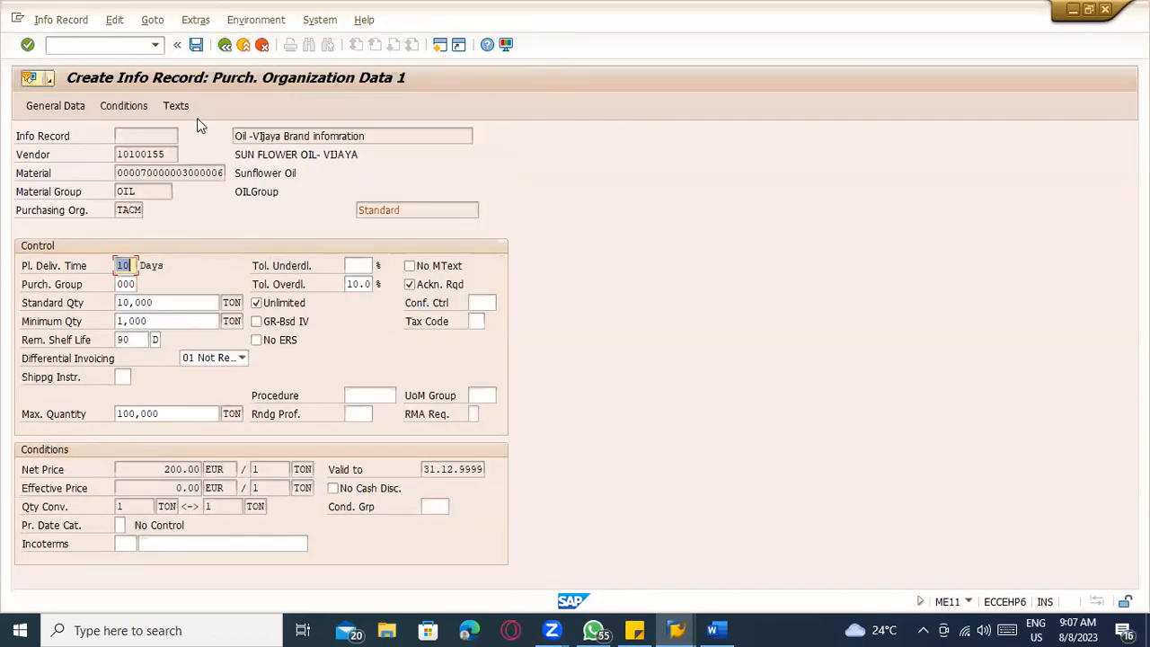
pyautogui.click(194, 46)
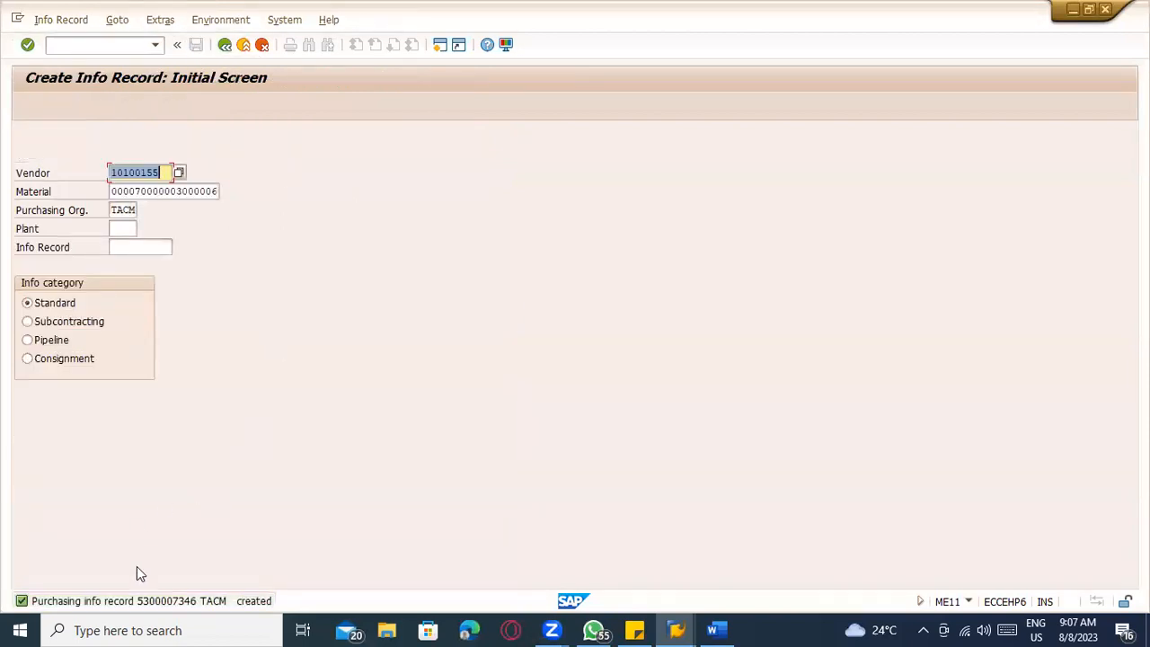
pyautogui.click(57, 20)
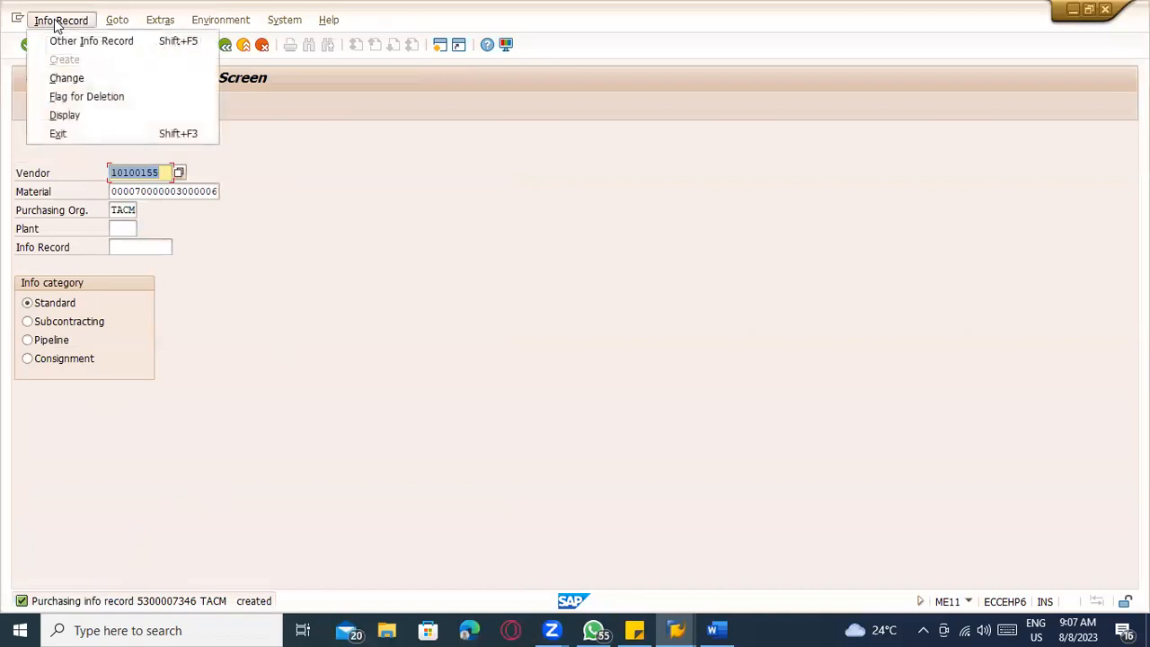
pyautogui.click(77, 111)
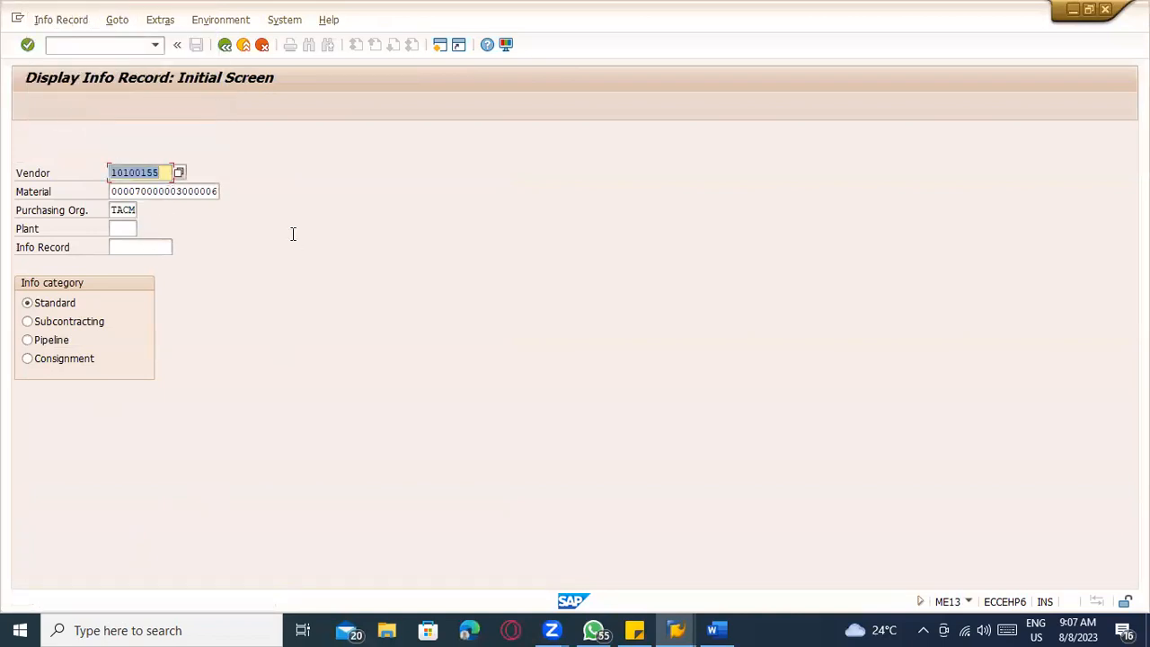
pyautogui.press('Return')
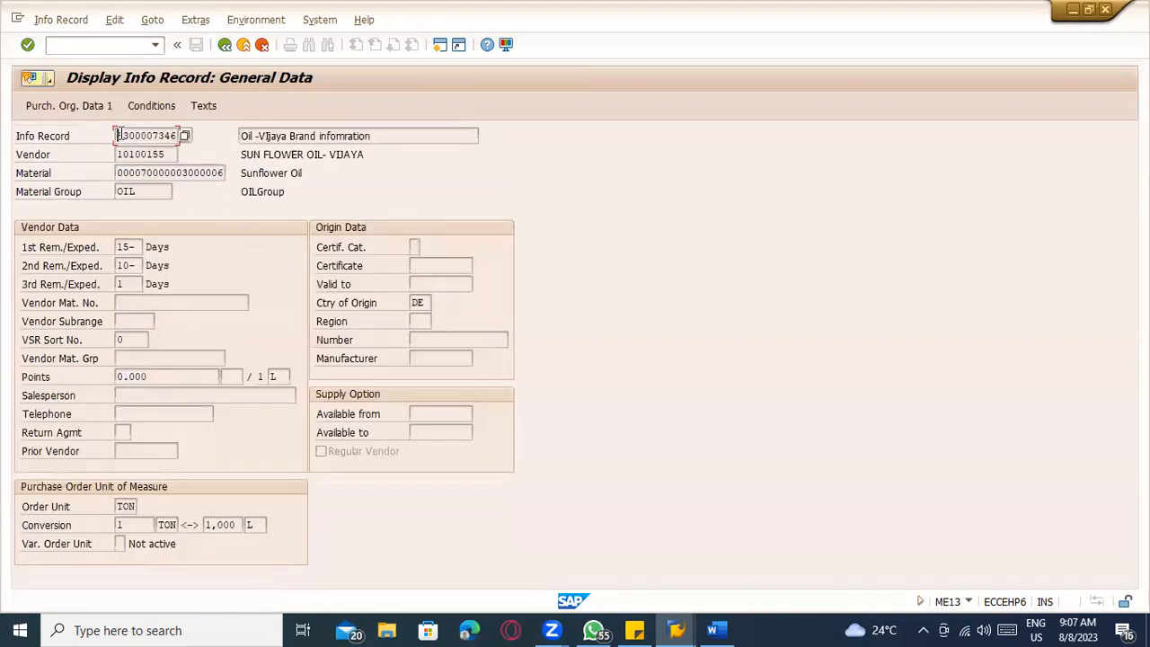
# Examine the saved info record's number and its gross price and discount conditions, returning to the general data.
pyautogui.moveTo(117, 136); pyautogui.dragTo(187, 135)
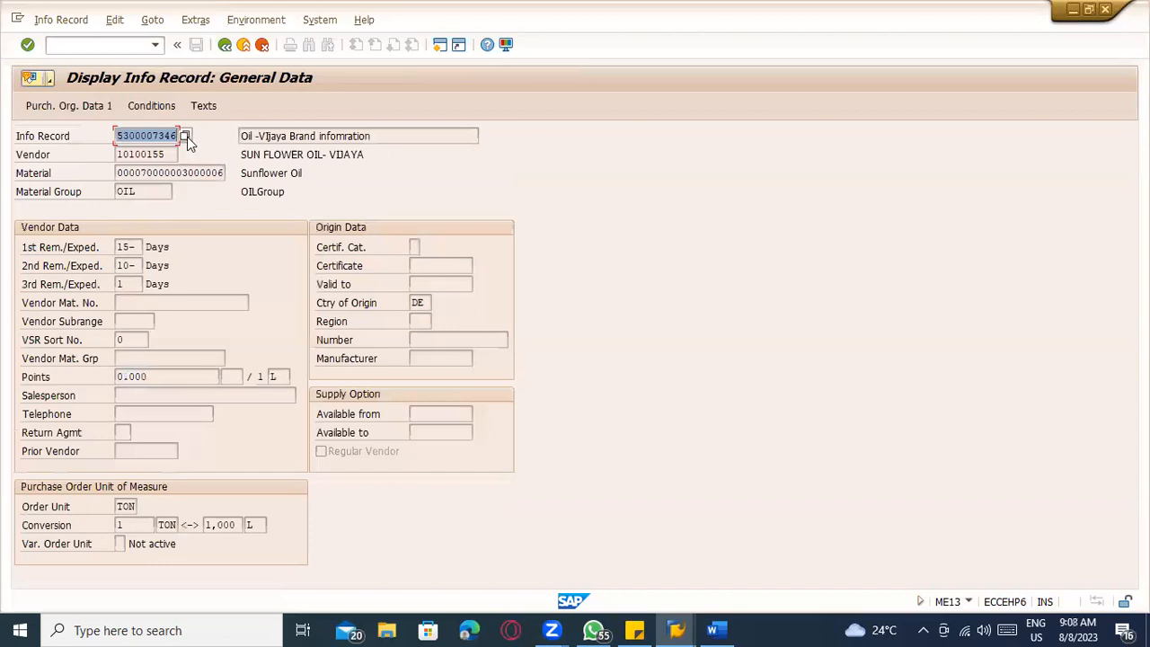
pyautogui.click(140, 136)
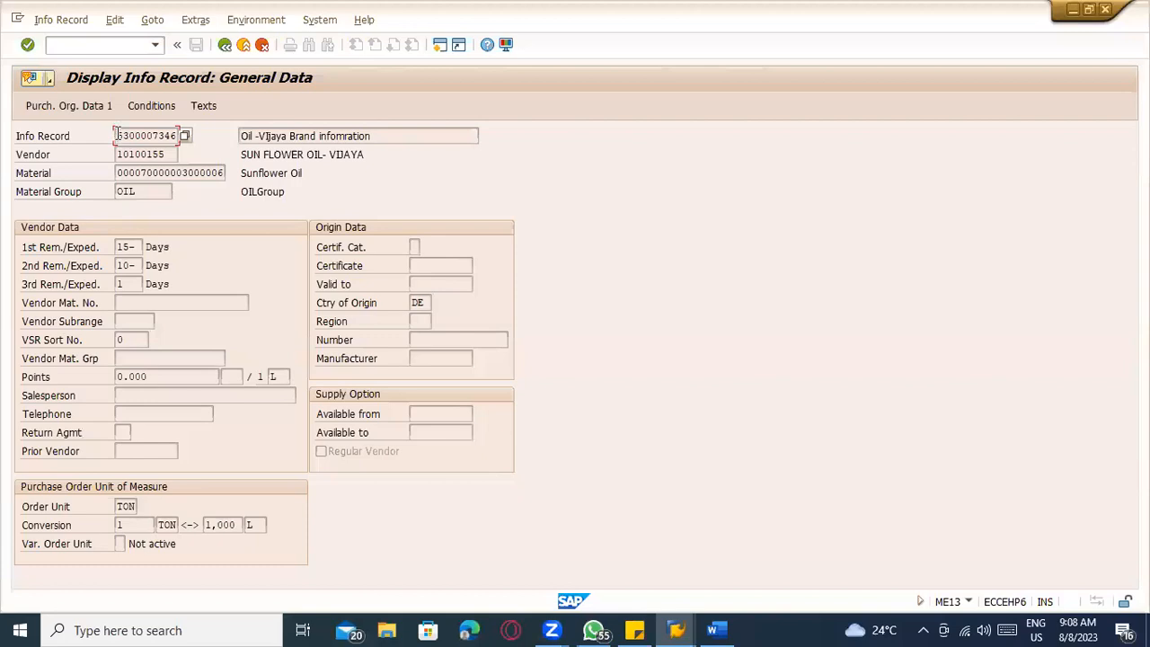
pyautogui.click(148, 104)
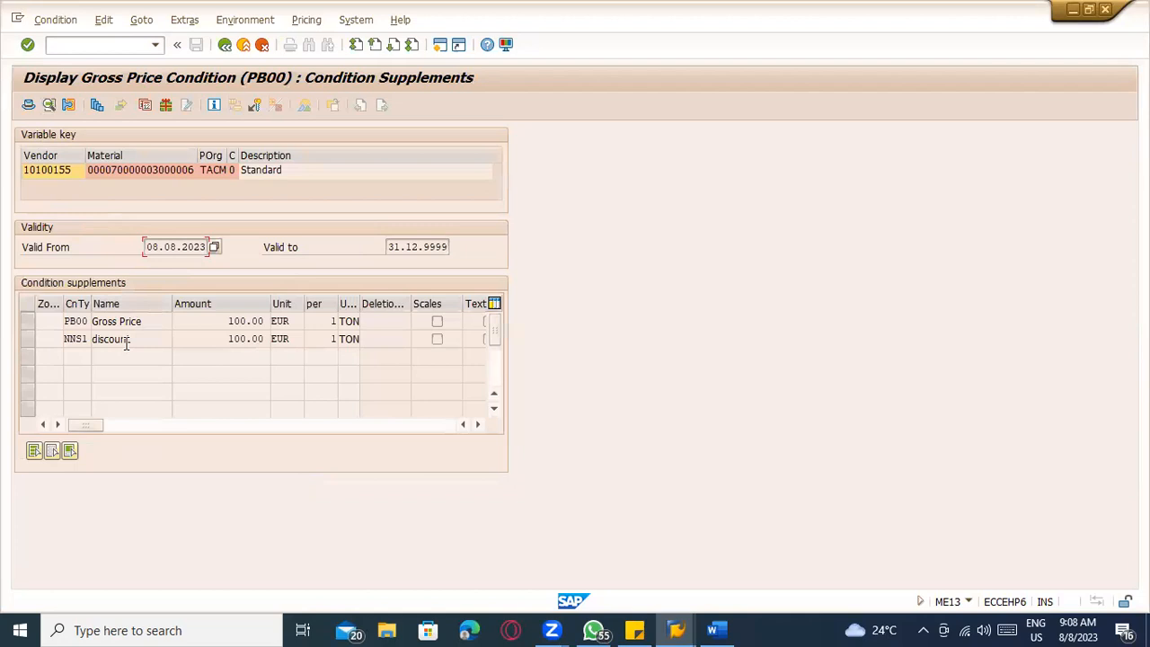
pyautogui.click(212, 325)
pyautogui.click(225, 45)
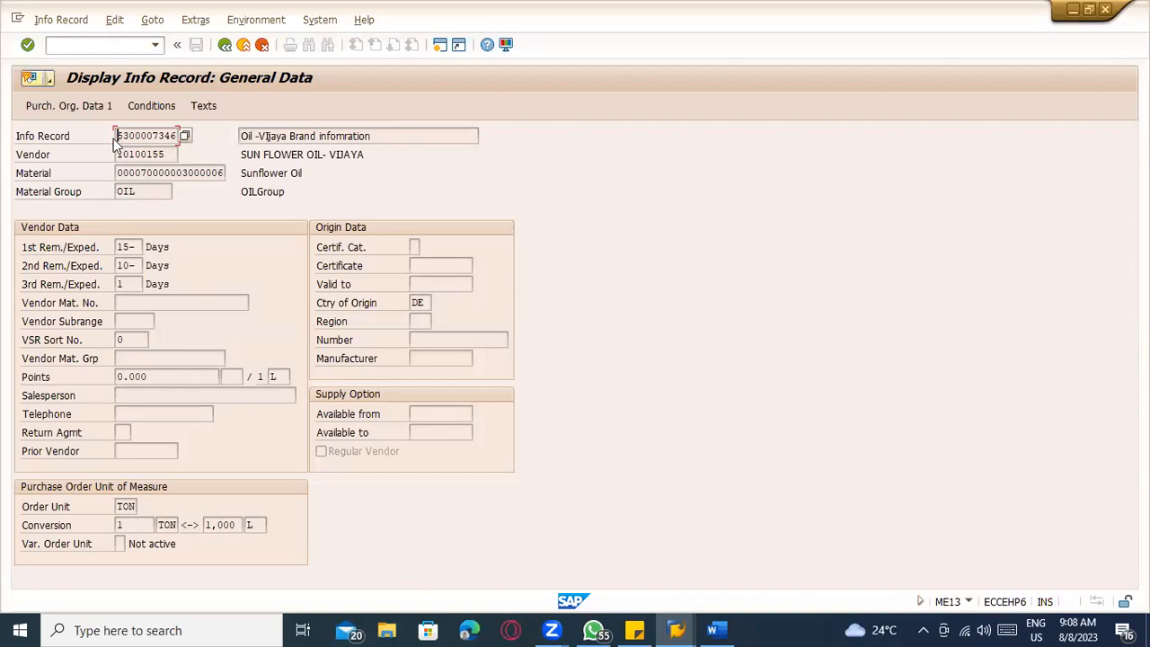
pyautogui.click(138, 100)
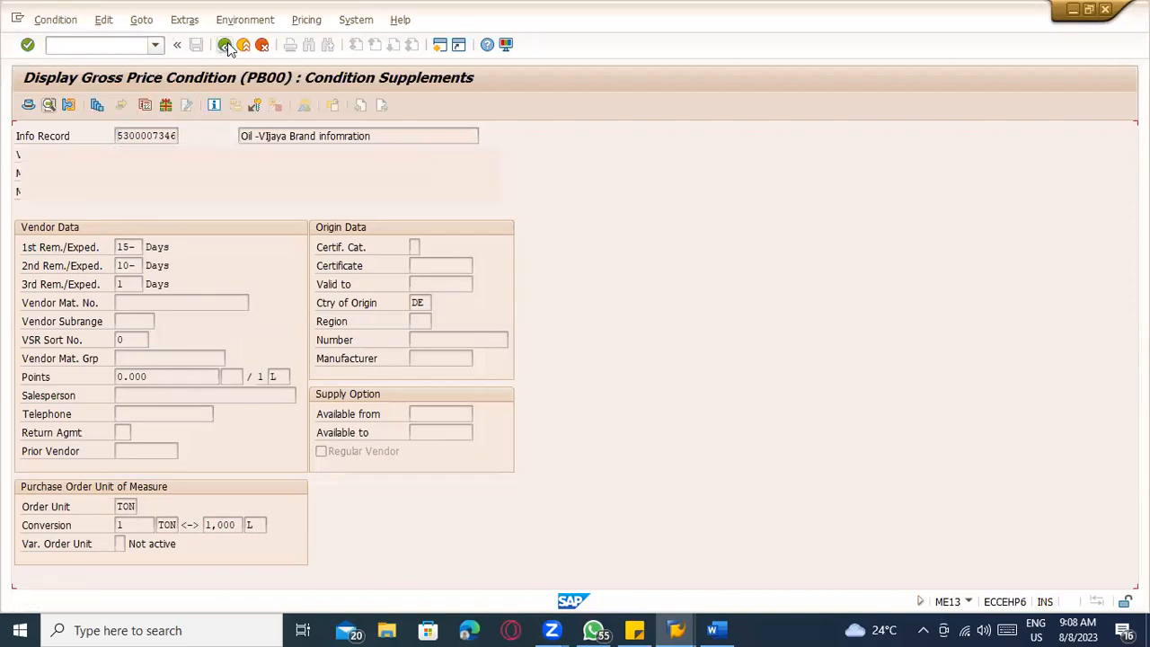
pyautogui.click(225, 45)
# Switch the info record to change mode, set the NNS1 discount amount to 10, and save the record.
pyautogui.click(81, 20)
pyautogui.click(90, 56)
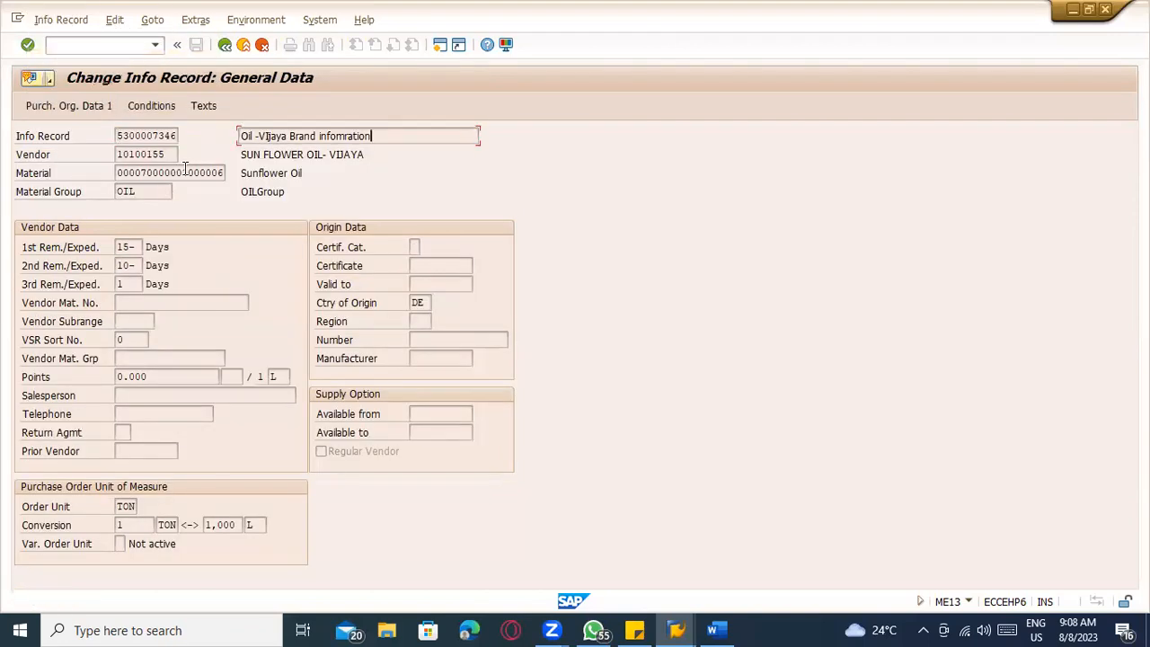
pyautogui.click(148, 106)
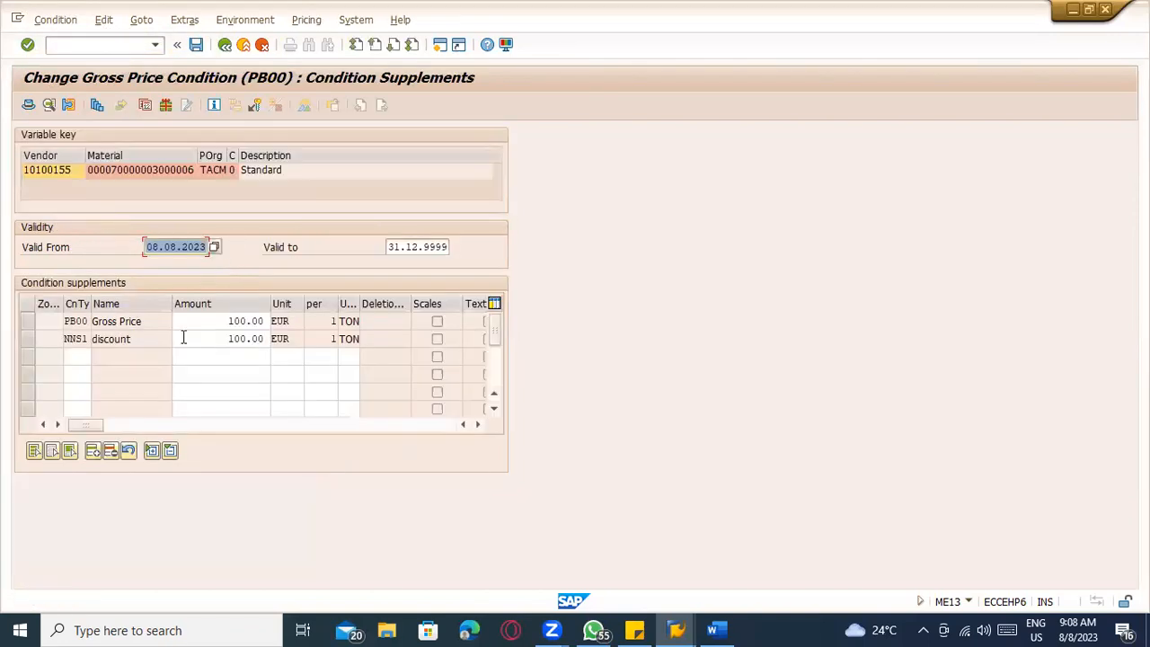
pyautogui.moveTo(229, 341); pyautogui.dragTo(306, 347)
pyautogui.press('Delete')
pyautogui.write('10')
pyautogui.press('Return')
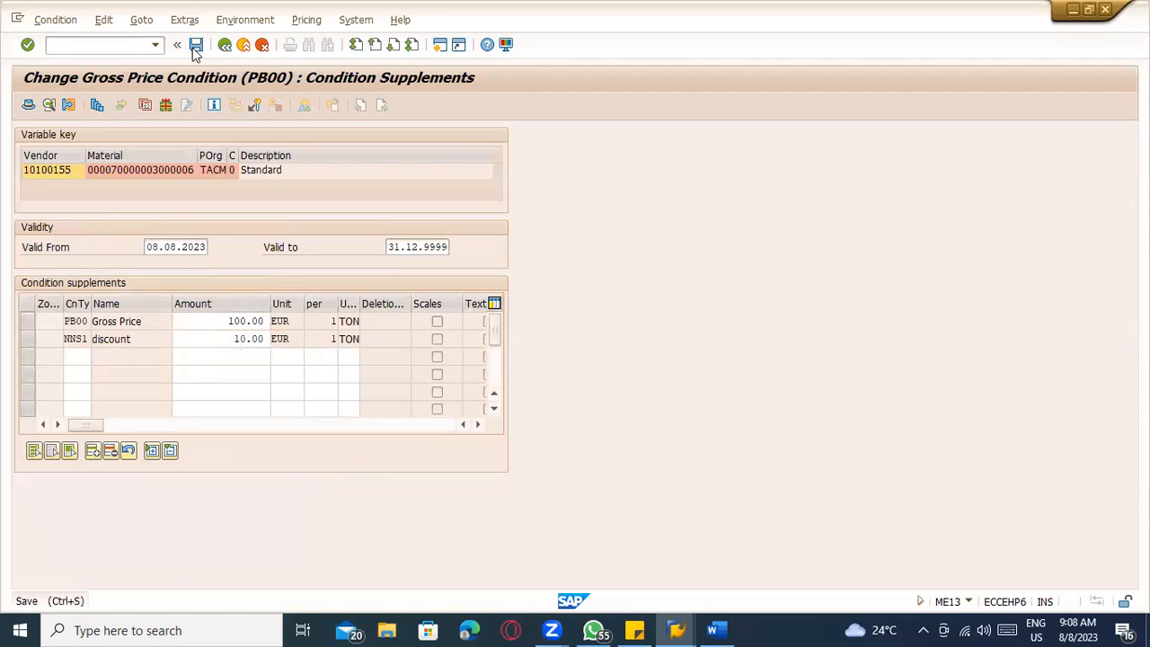
pyautogui.click(196, 46)
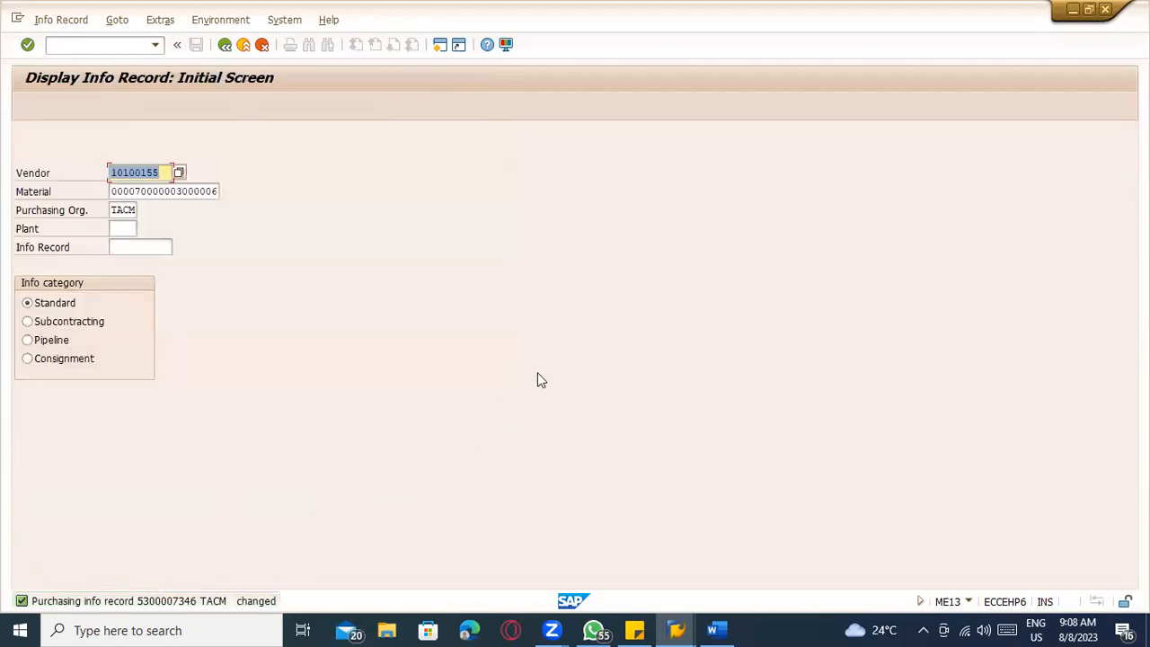
# Open purchase order creation (ME21N) in a new session and fill in the vendor with the number copied from the info record.
pyautogui.click(97, 44)
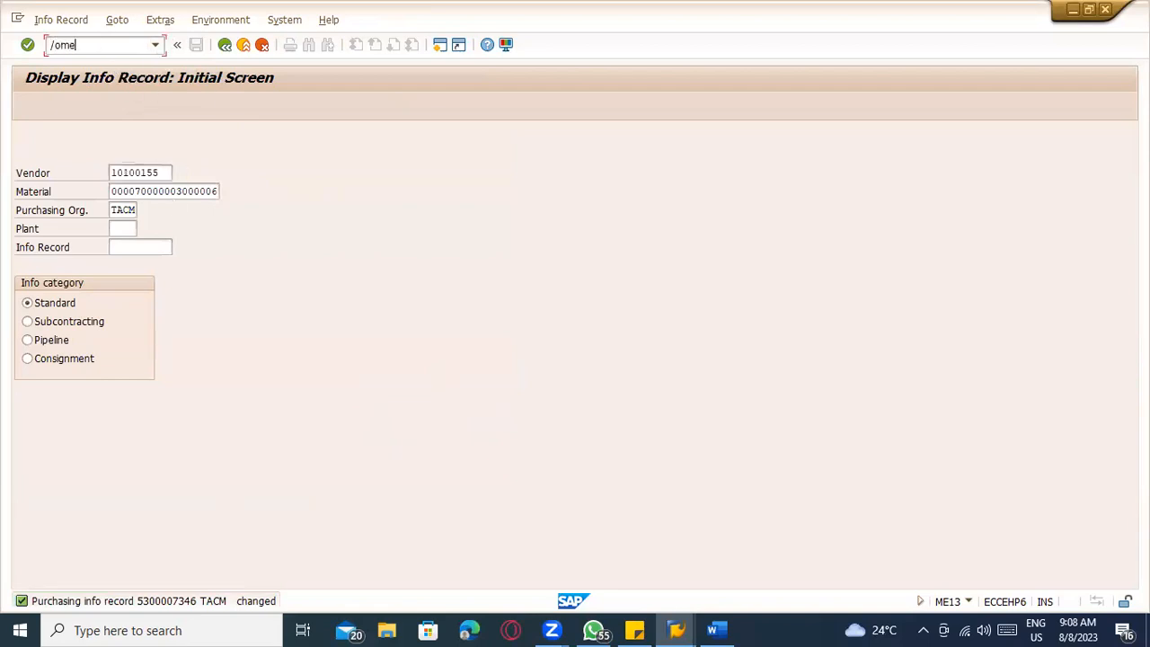
pyautogui.press('Return')
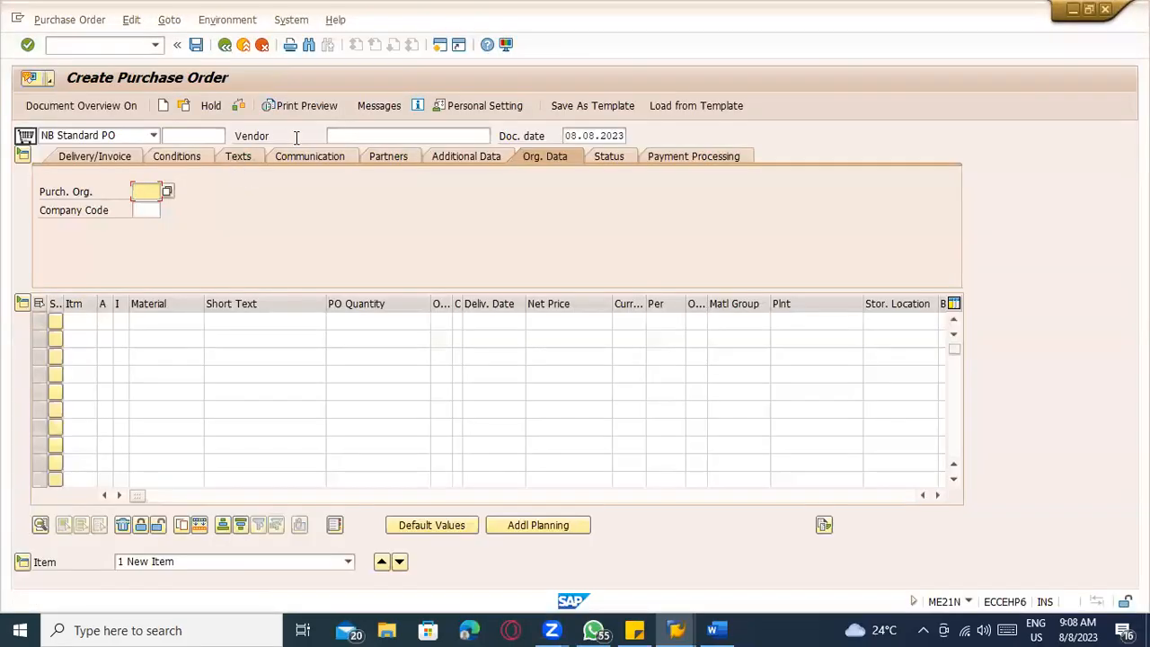
pyautogui.hotkey('alt', 'Tab')
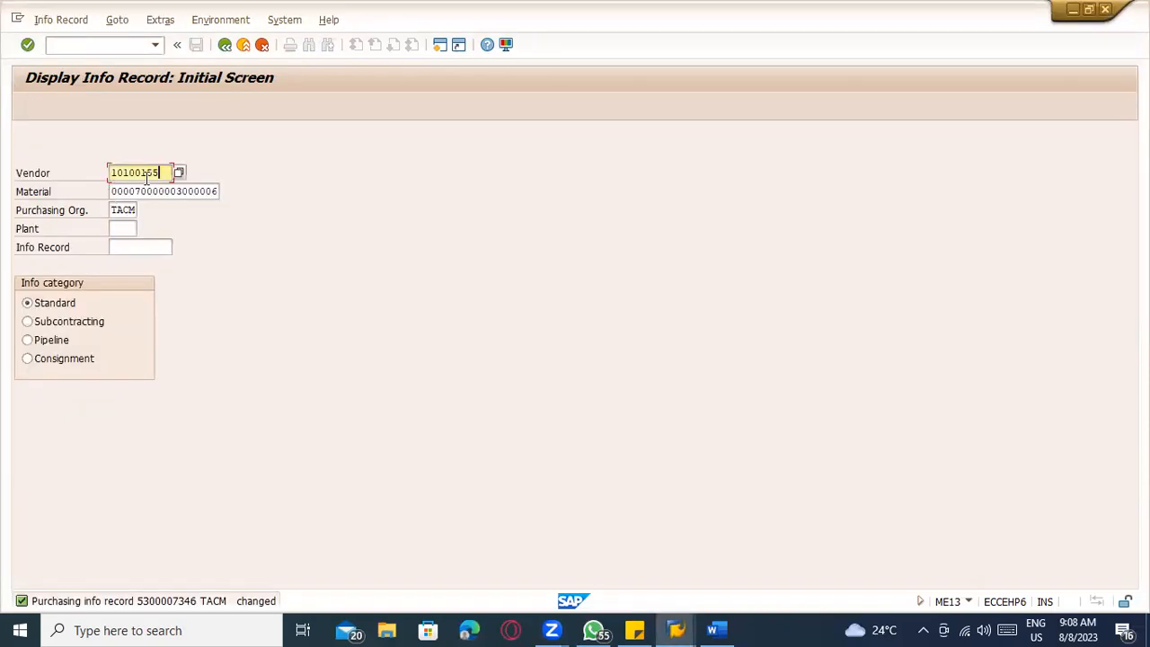
pyautogui.moveTo(161, 173); pyautogui.dragTo(110, 173)
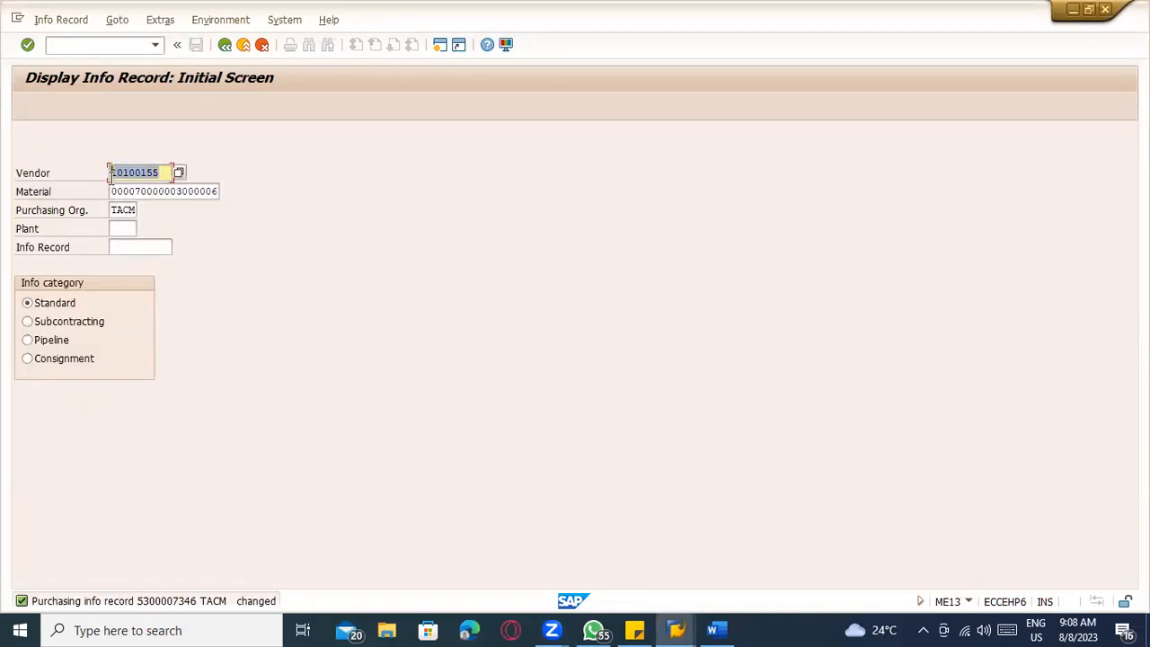
pyautogui.hotkey('ctrl', 'c')
pyautogui.hotkey('alt', 'Tab')
pyautogui.click(356, 136)
pyautogui.hotkey('ctrl', 'v')
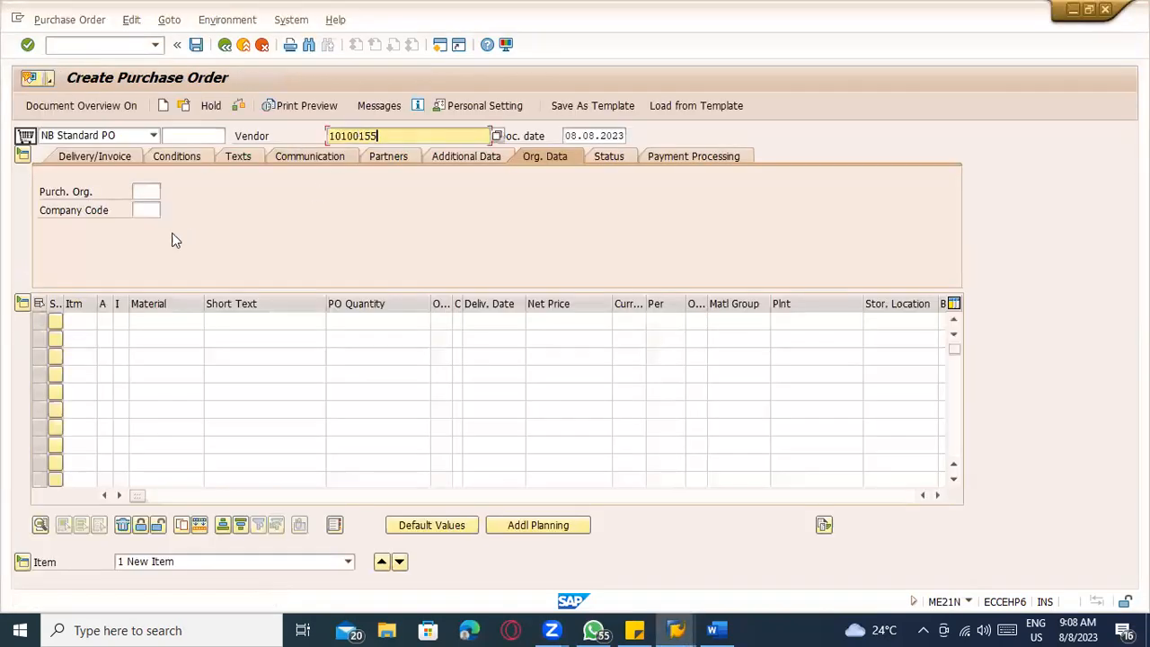
# Set the purchase order's purchasing organization to TACM, purchasing group to 000 and company code to TATC.
pyautogui.click(144, 190)
pyautogui.write('TACM')
pyautogui.press('Return')
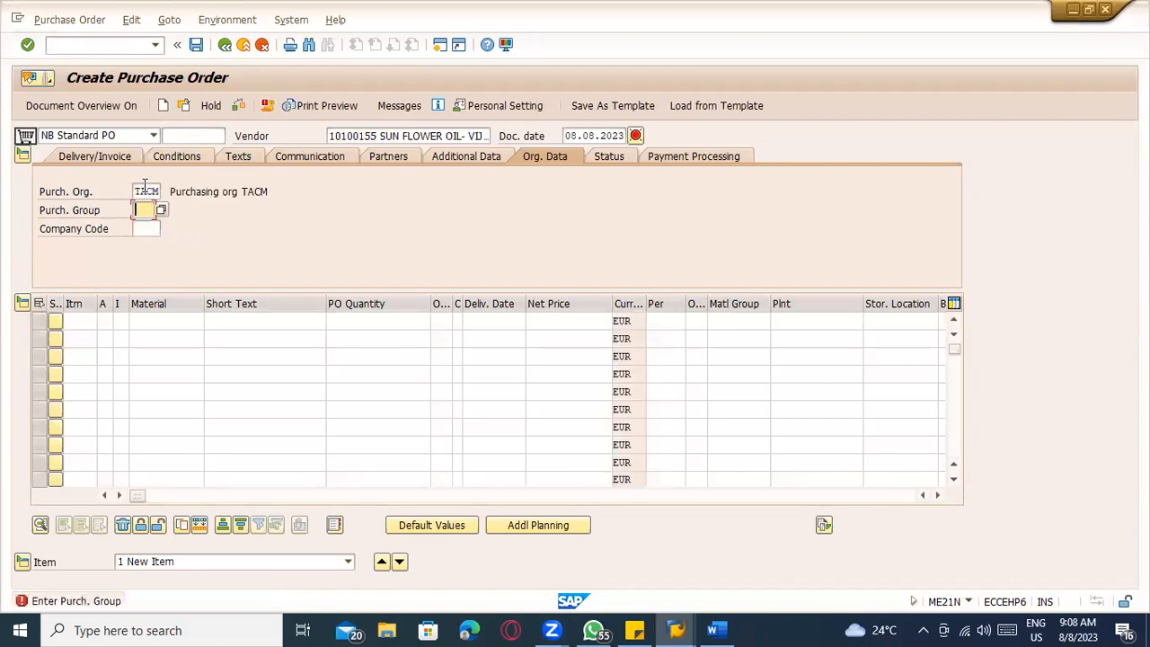
pyautogui.write('000')
pyautogui.press('Tab')
pyautogui.write('TACM')
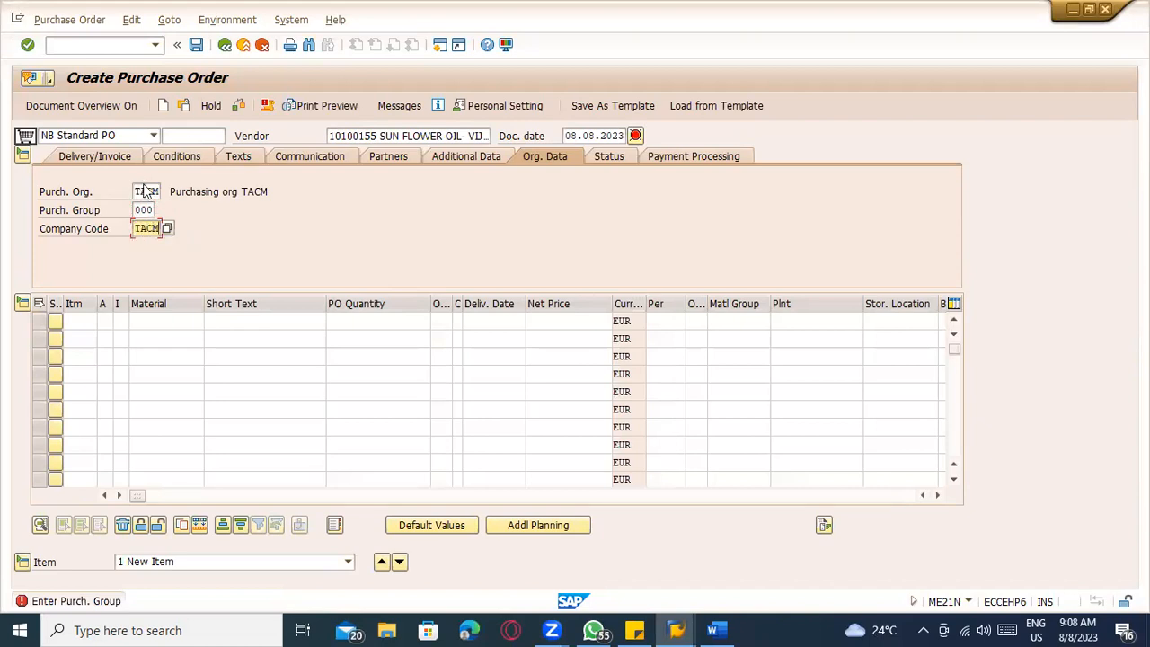
pyautogui.press('Return')
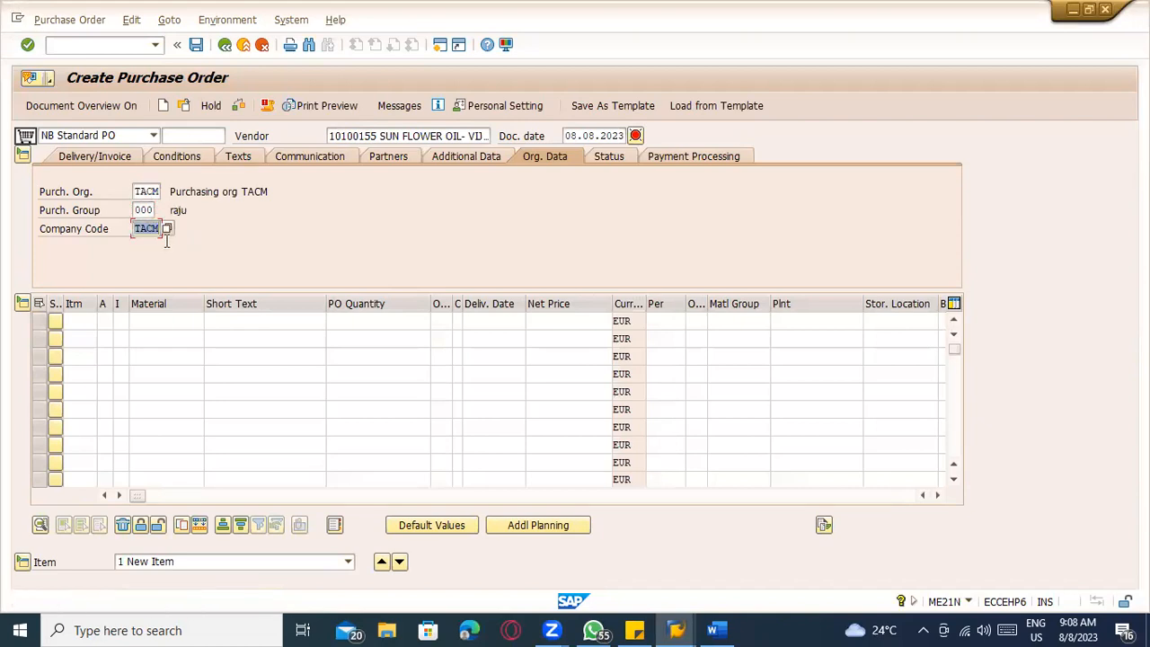
pyautogui.click(165, 315)
pyautogui.press('Return')
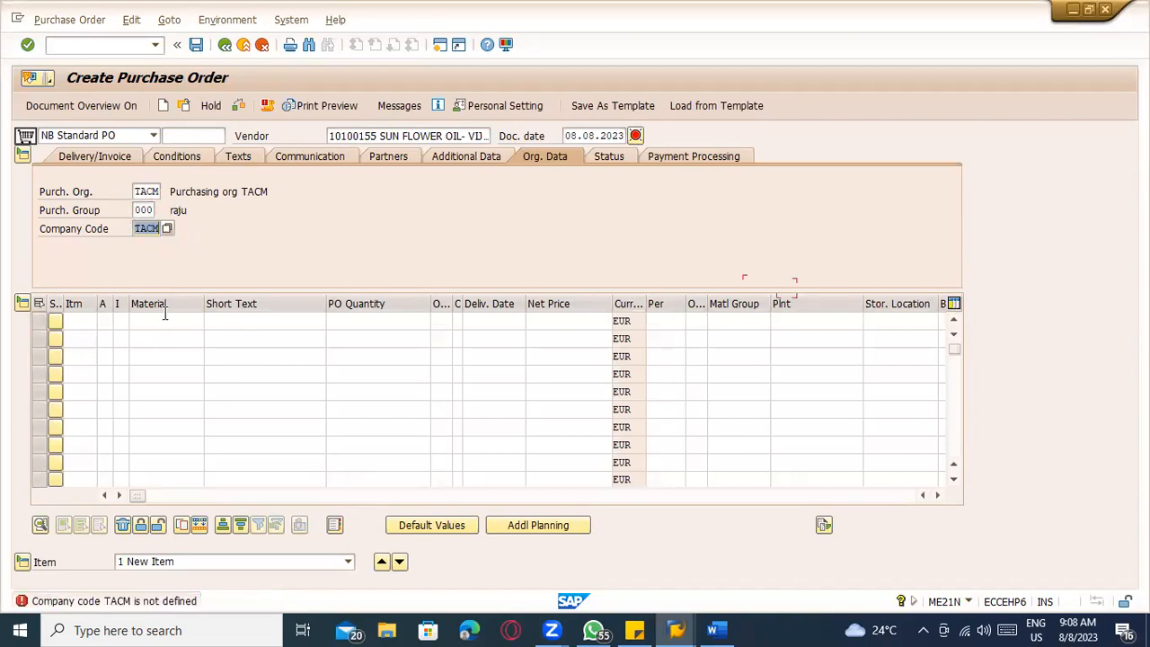
pyautogui.write('TATC')
pyautogui.press('Return')
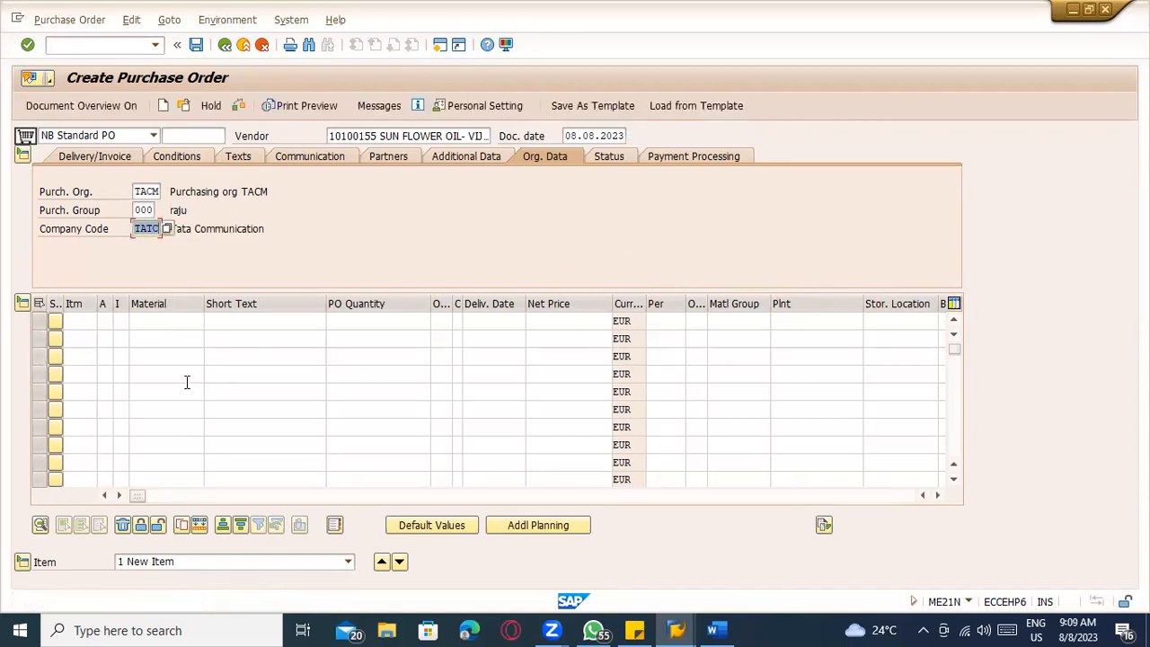
# Add the material number copied from the info record as the purchase order's first item, with plant TACM.
pyautogui.click(174, 321)
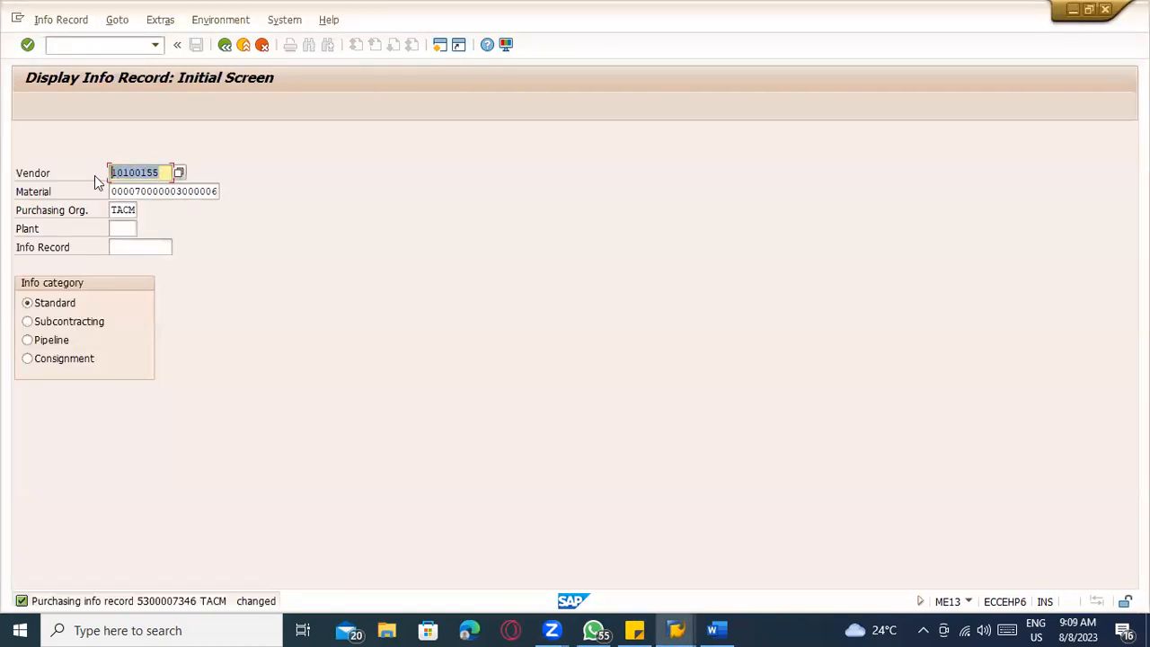
pyautogui.press('Tab')
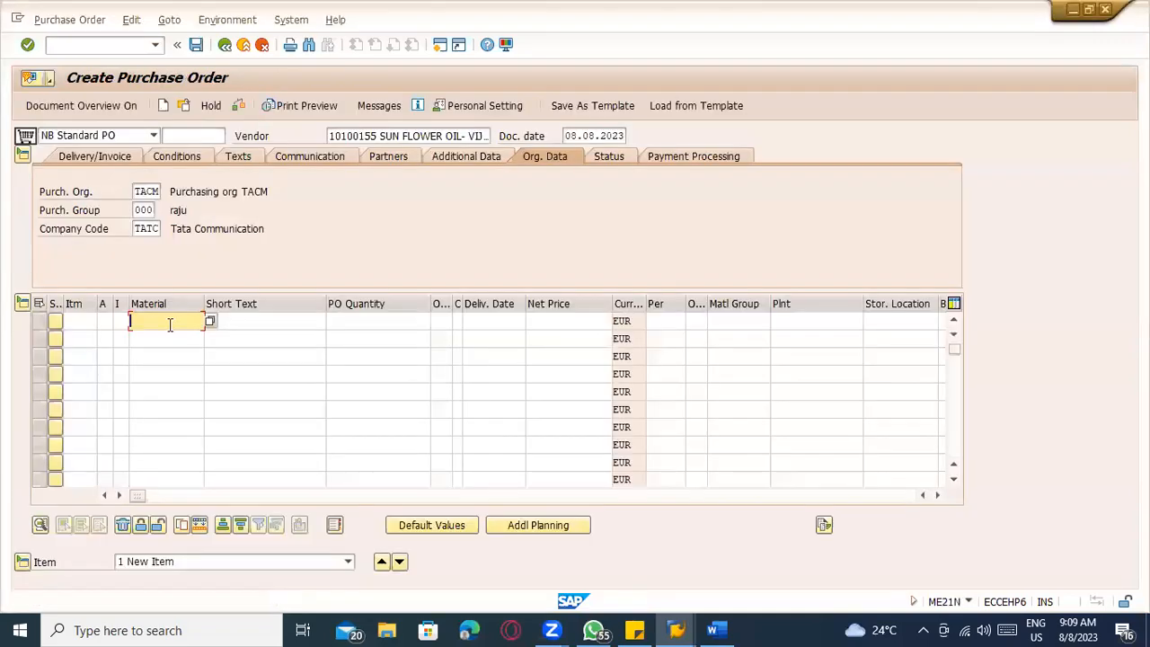
pyautogui.hotkey('ctrl', 'v')
pyautogui.press('Return')
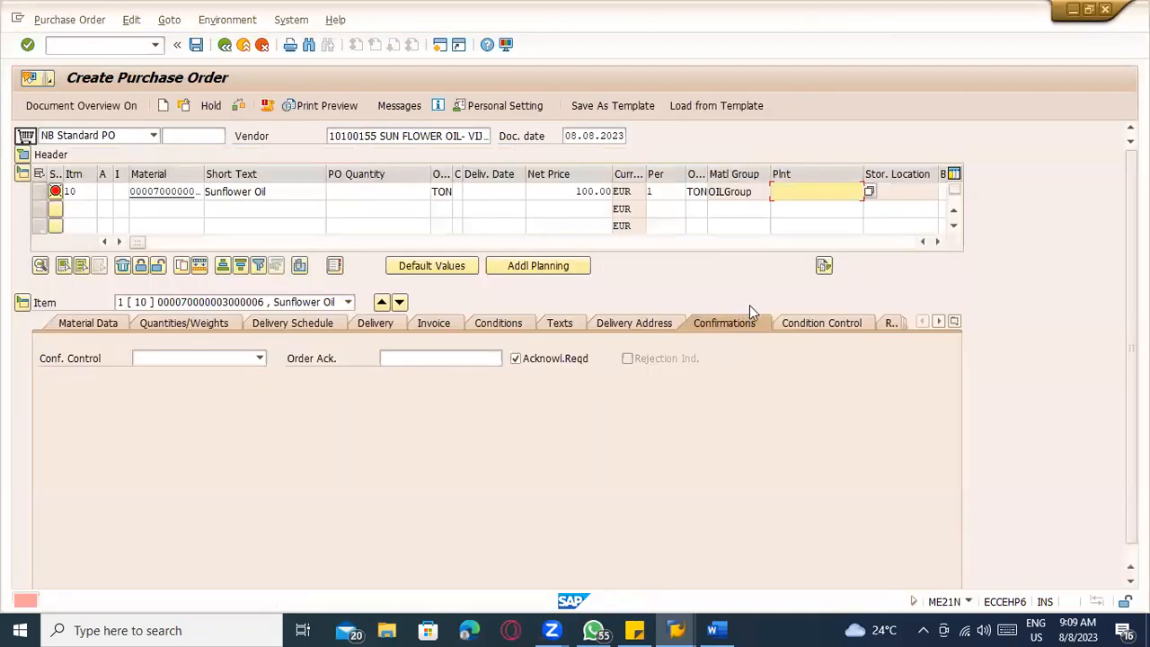
pyautogui.click(790, 193)
pyautogui.write('TACM')
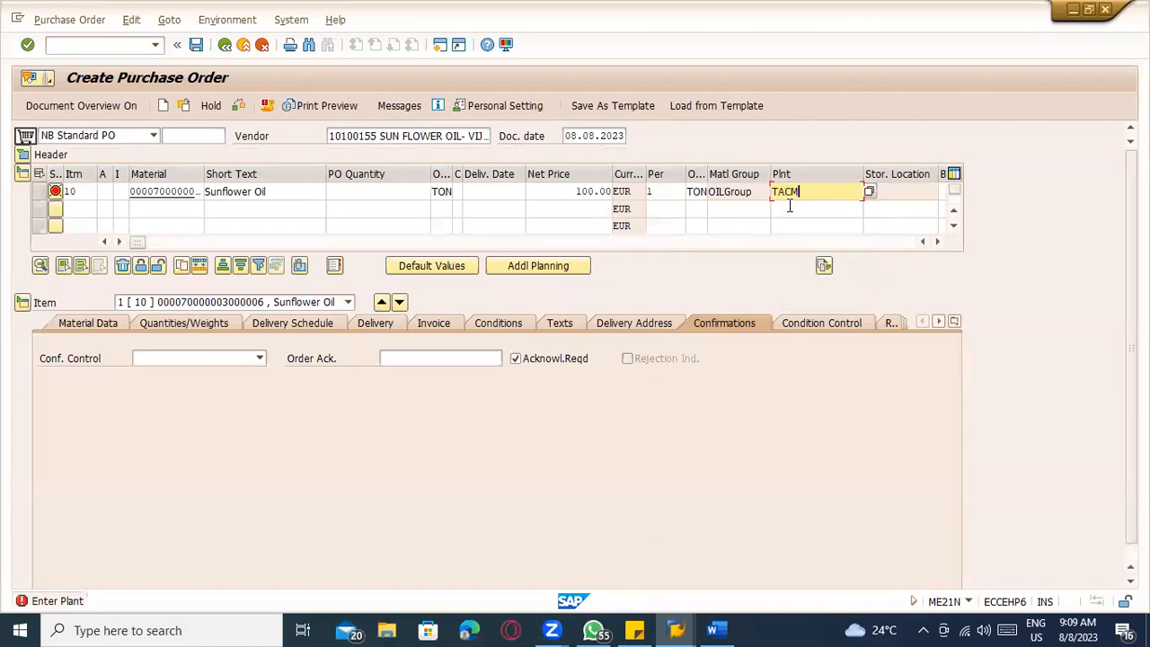
pyautogui.press('Return')
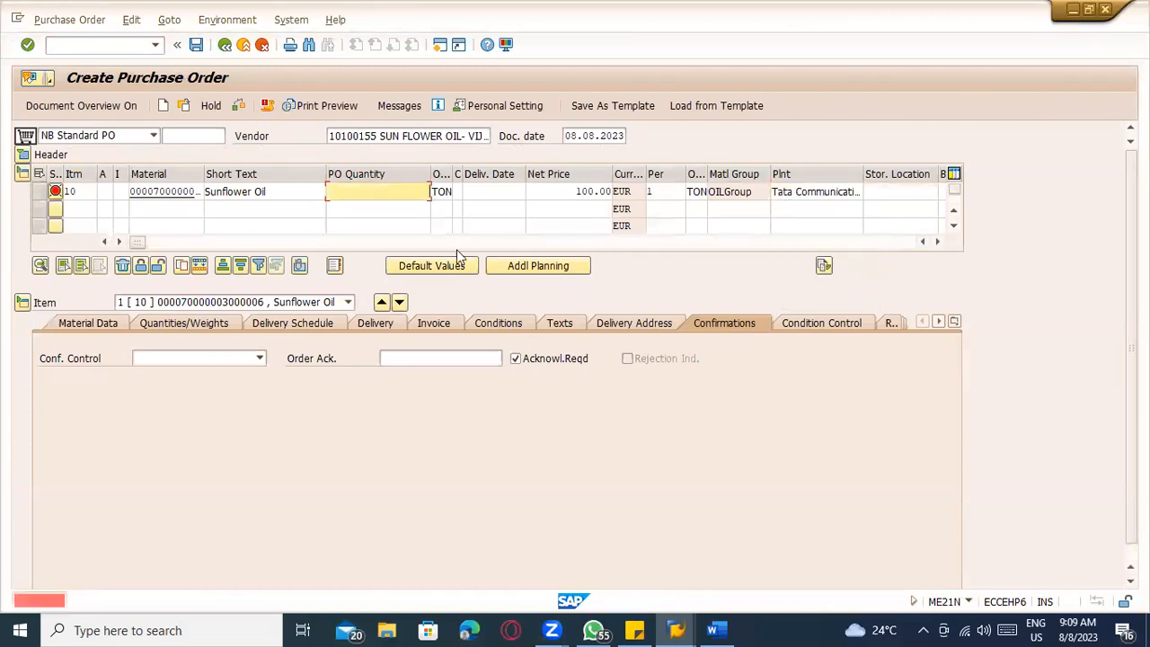
# Examine the sunflower oil item's net price and its pricing elements in the item conditions.
pyautogui.moveTo(574, 191); pyautogui.dragTo(642, 191)
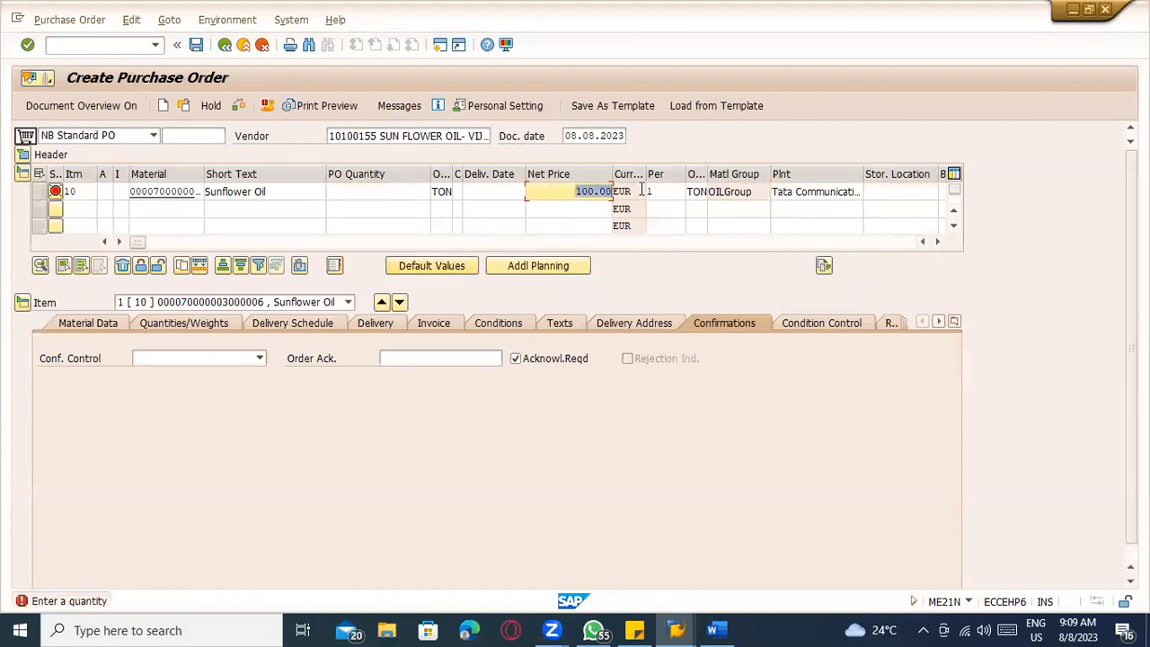
pyautogui.click(497, 324)
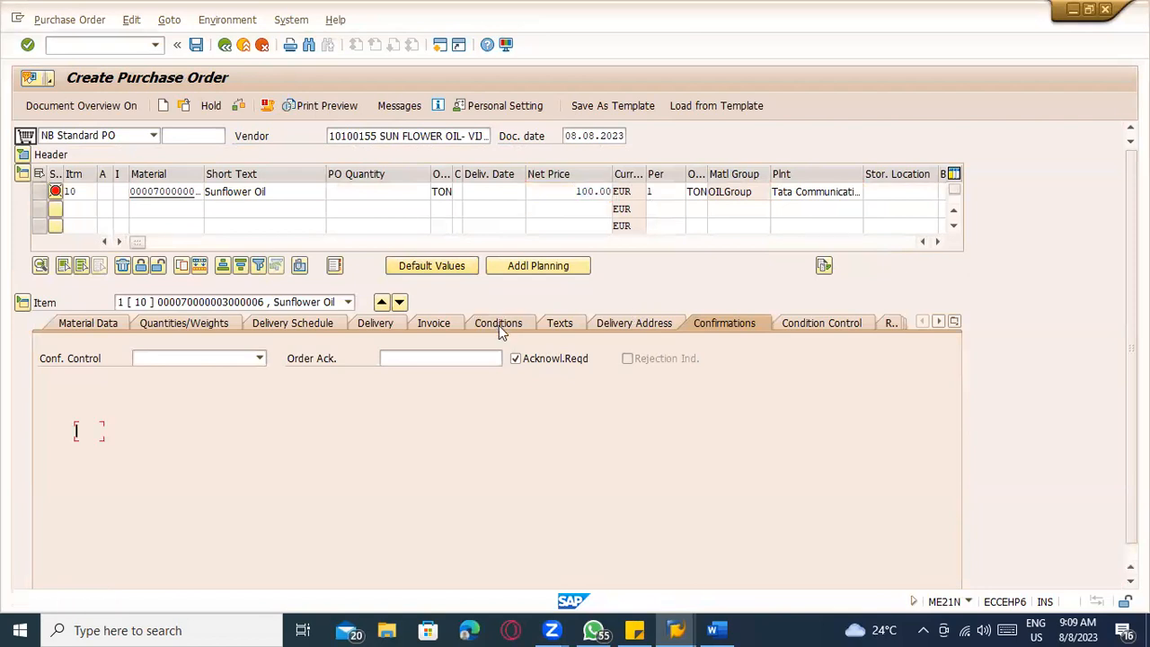
pyautogui.moveTo(240, 431); pyautogui.dragTo(362, 425)
pyautogui.click(365, 472)
pyautogui.scroll(-1, 365, 471)
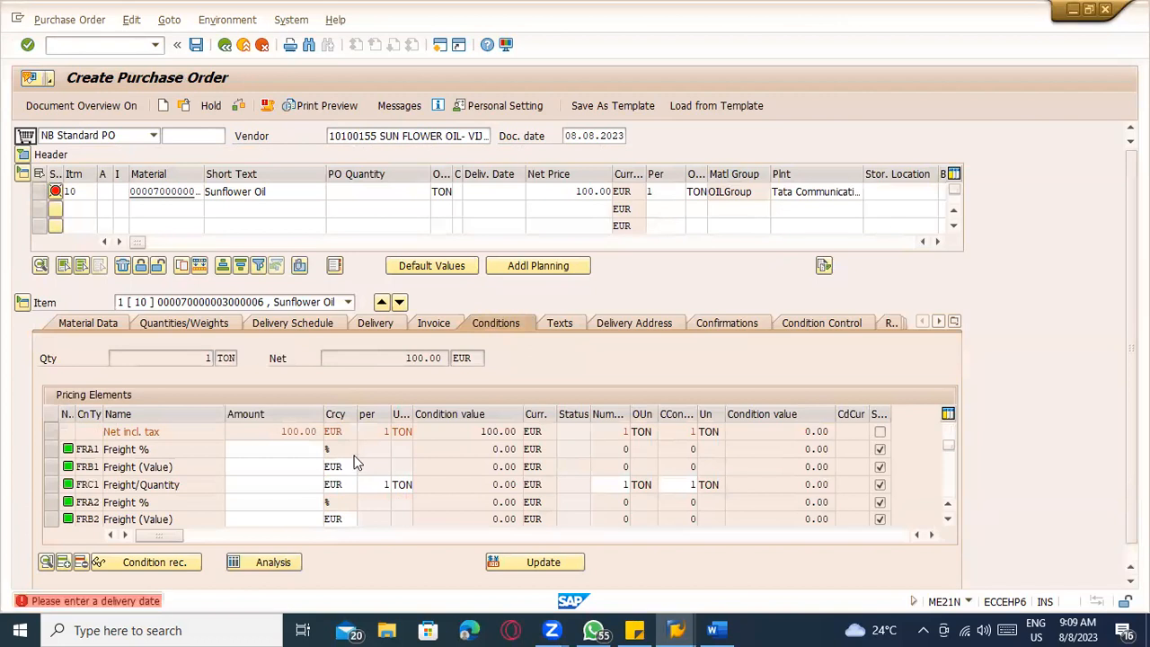
pyautogui.scroll(1, 356, 458)
# Widen the item overview's Info Rec. column and check which info record the item refers to.
pyautogui.moveTo(139, 241); pyautogui.dragTo(397, 246)
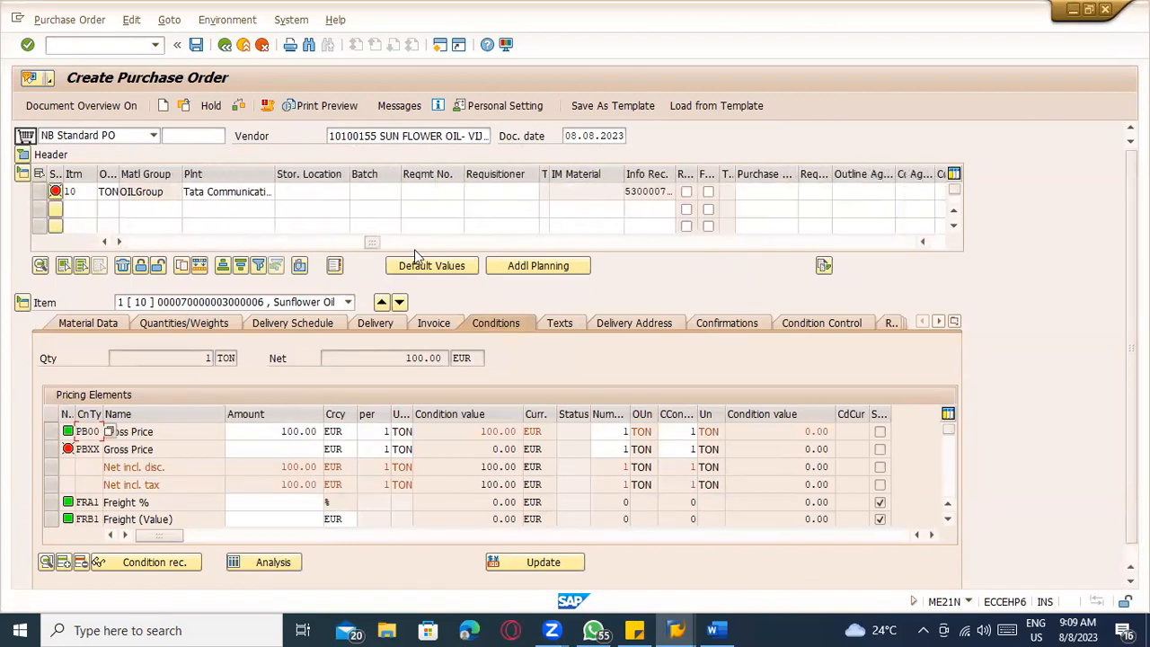
pyautogui.moveTo(537, 176); pyautogui.dragTo(399, 193)
pyautogui.hotkey('alt', 'Tab')
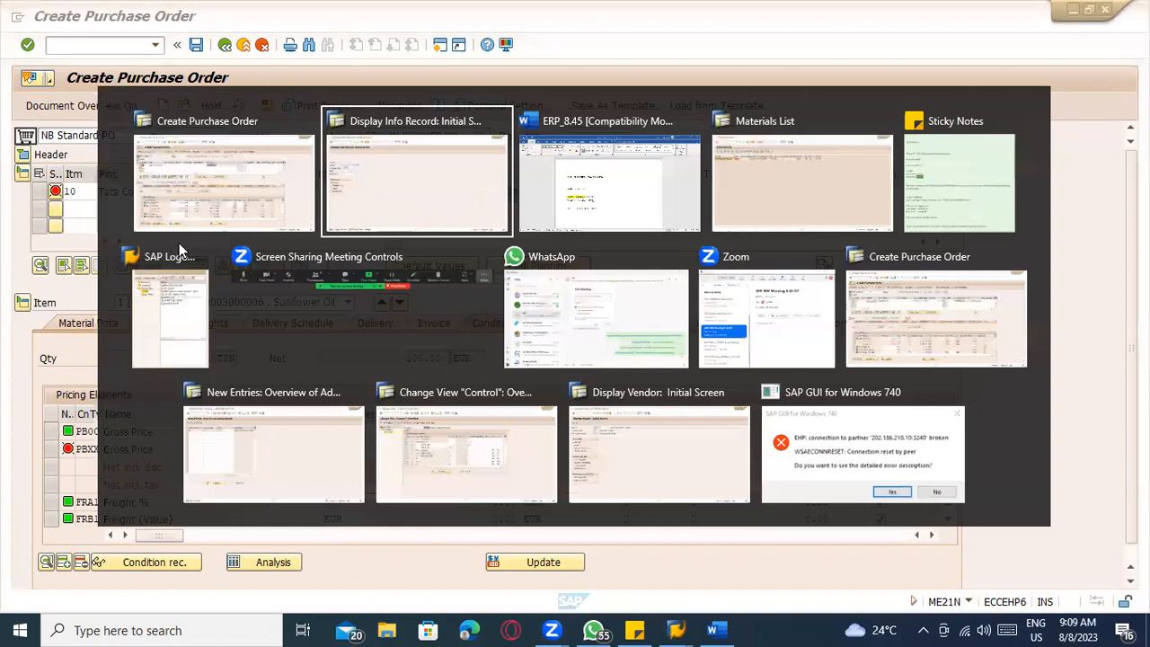
pyautogui.press('Return')
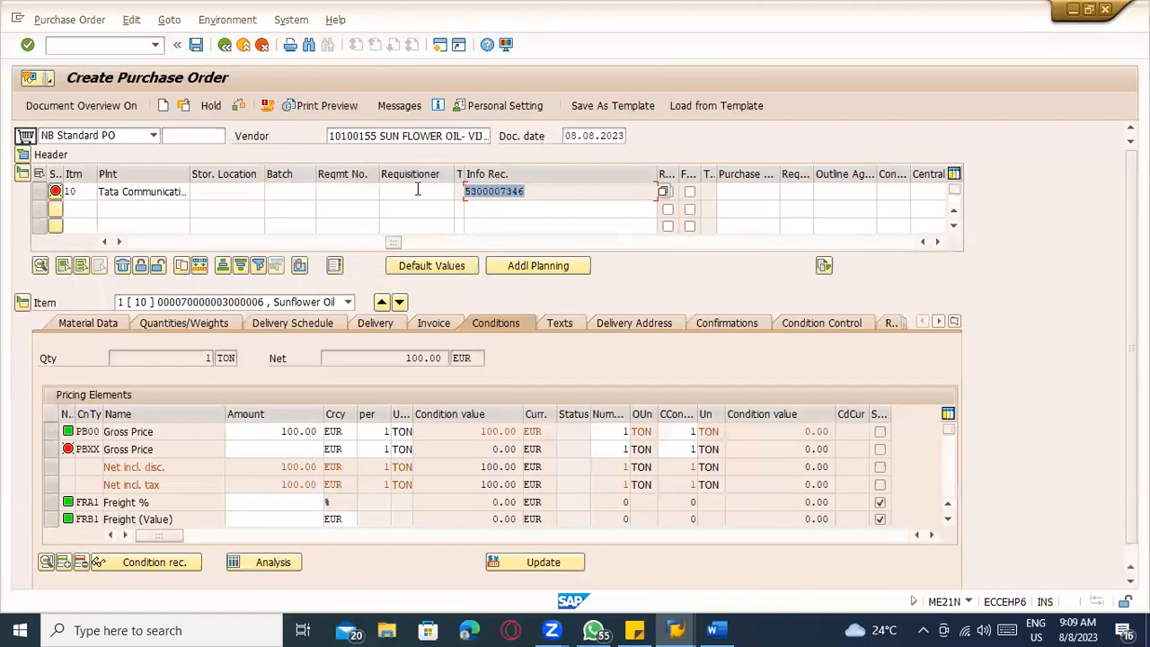
# Exit the purchase order without saving it and leave the info record display.
pyautogui.click(242, 44)
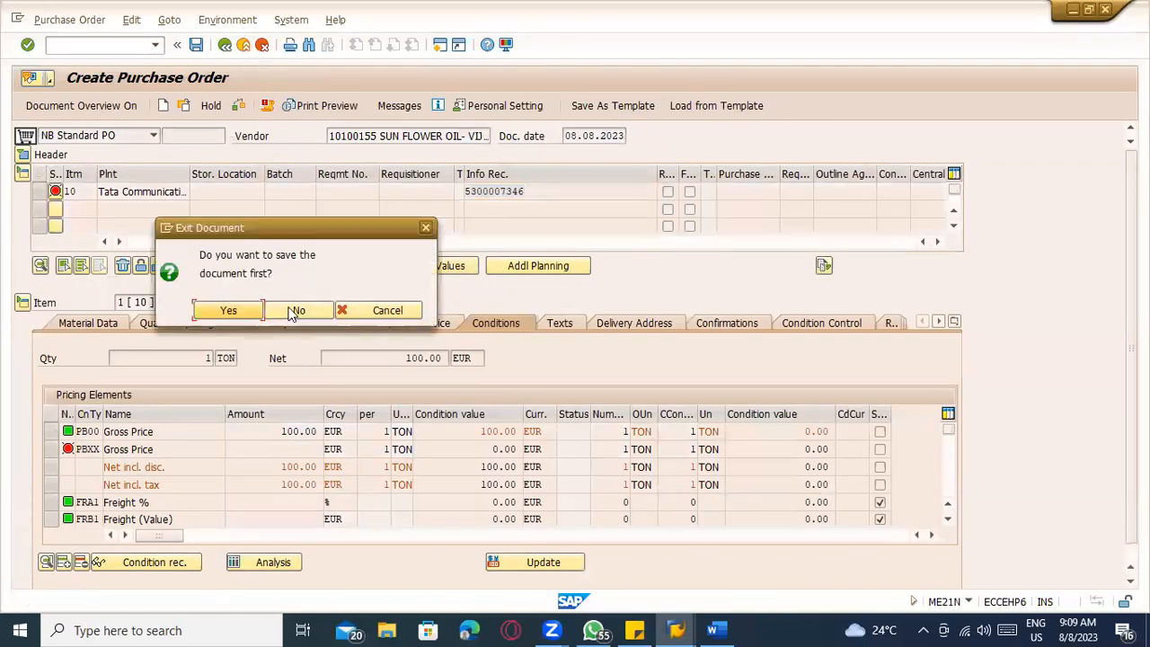
pyautogui.click(289, 309)
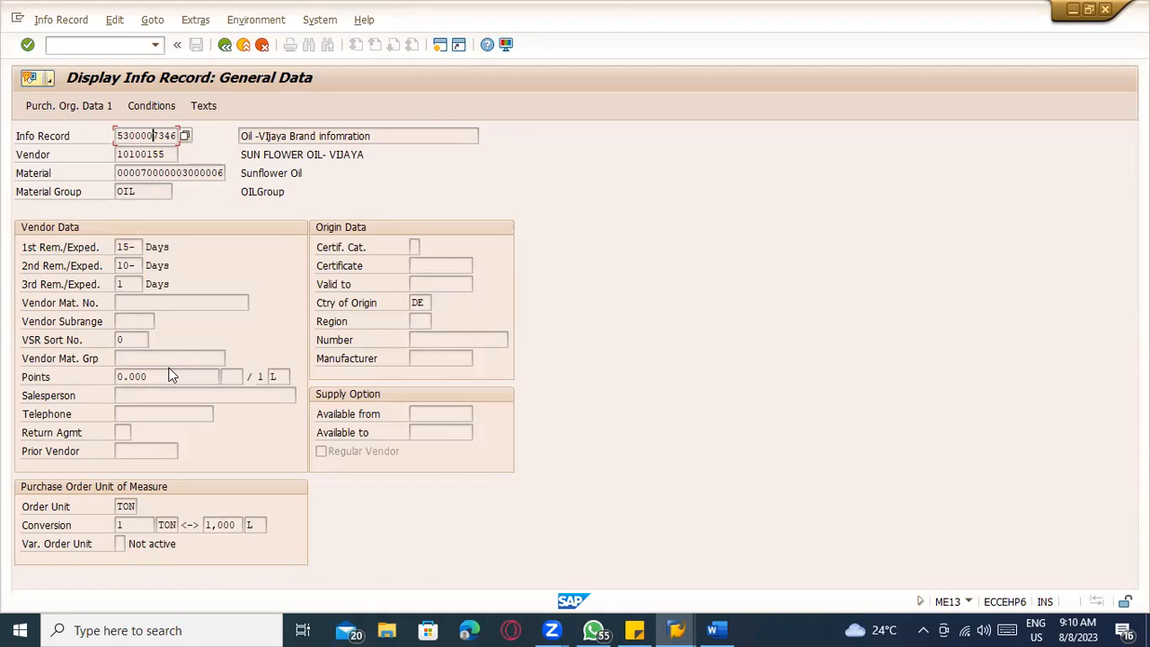
pyautogui.click(243, 44)
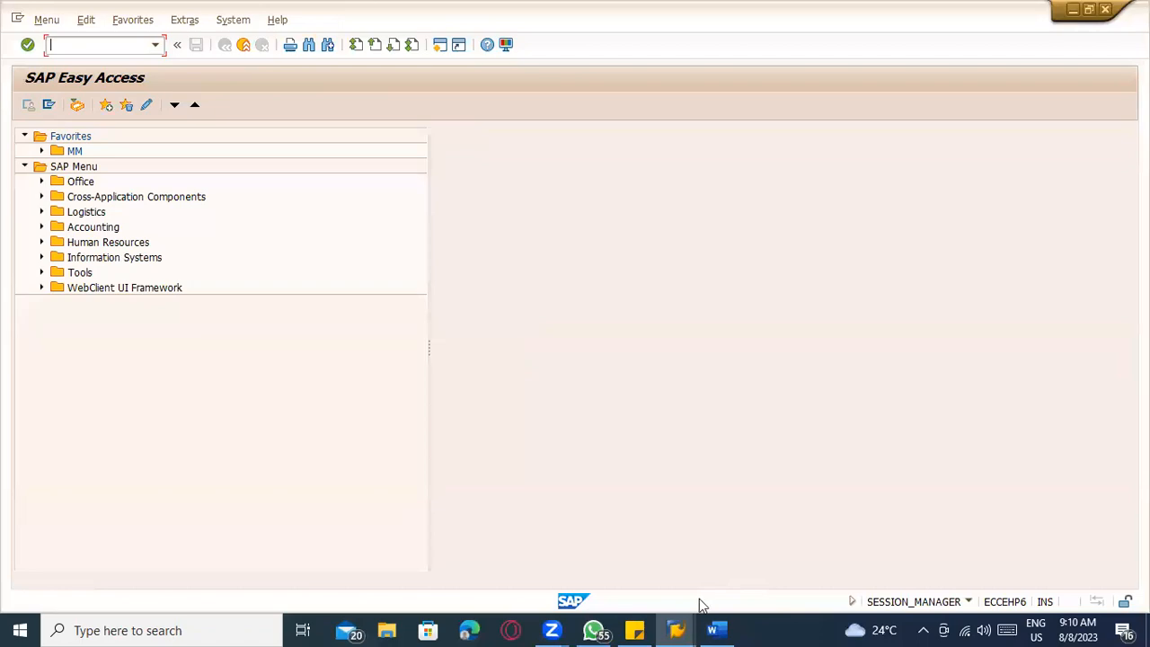
# Glance at the Word notes, return to SAP and start info record creation (ME11) for the same vendor and material with plant TACM.
pyautogui.click(712, 630)
pyautogui.scroll(-1, 361, 512)
pyautogui.click(342, 459)
pyautogui.click(527, 407)
pyautogui.hotkey('alt', 'Tab')
pyautogui.write('me11')
pyautogui.press('Return')
pyautogui.press('Tab')
pyautogui.press('Tab')
pyautogui.press('Tab')
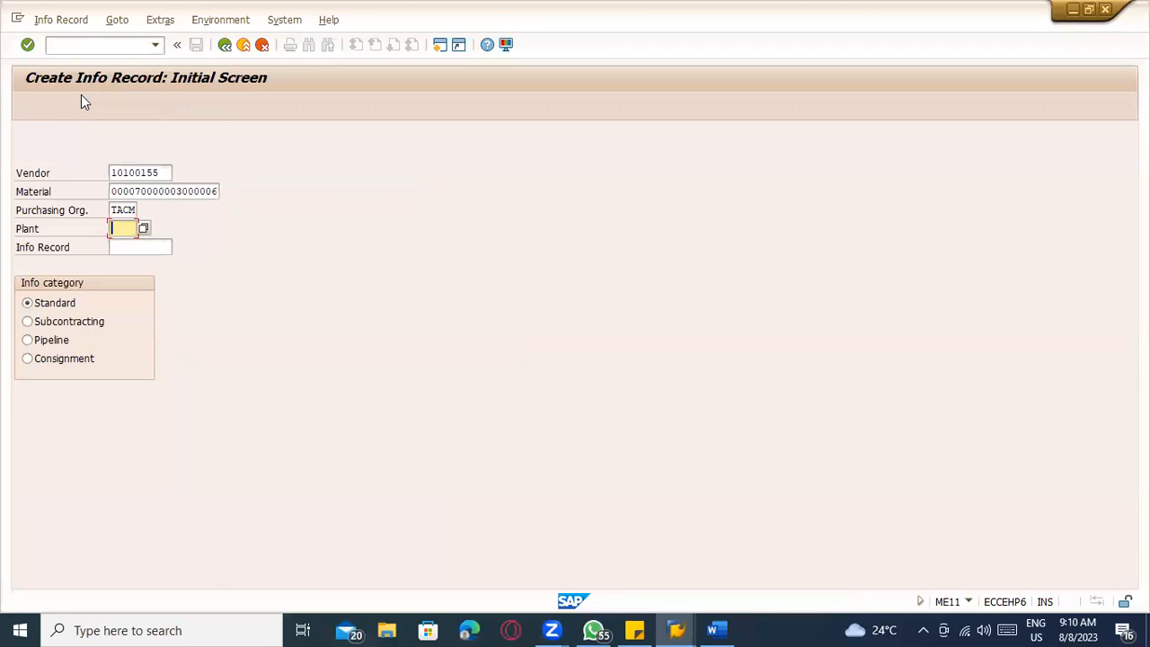
pyautogui.write('TA')
pyautogui.press('Return')
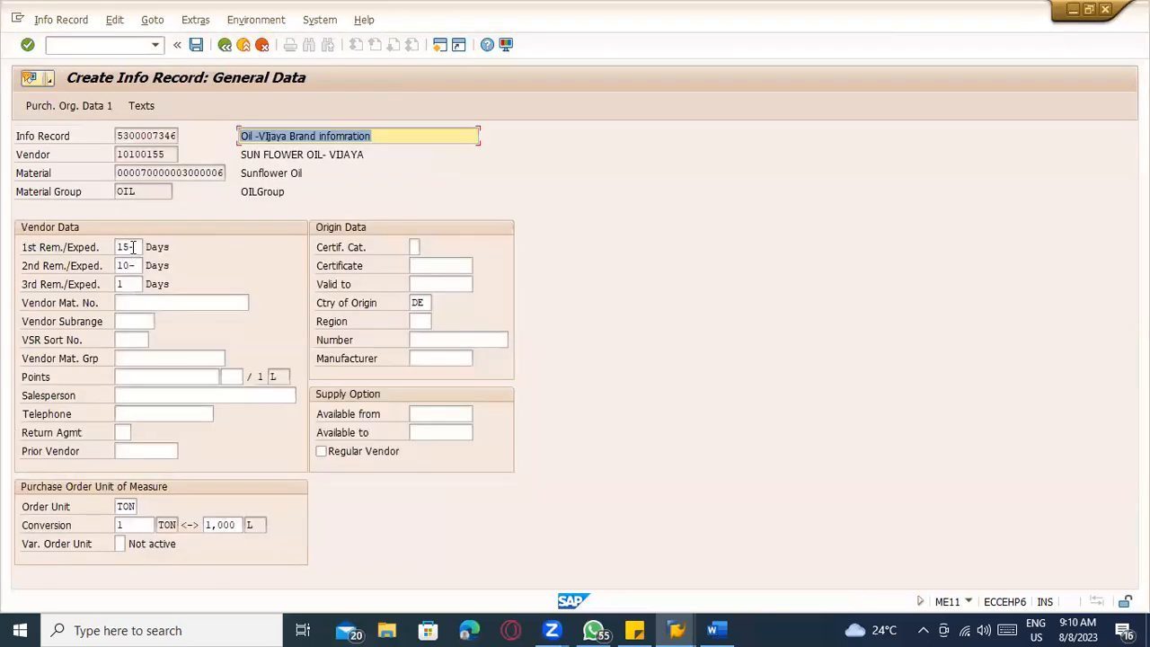
# Review the reminder days in the general data and the standard quantity in the purchasing organization data.
pyautogui.click(133, 250)
pyautogui.click(138, 268)
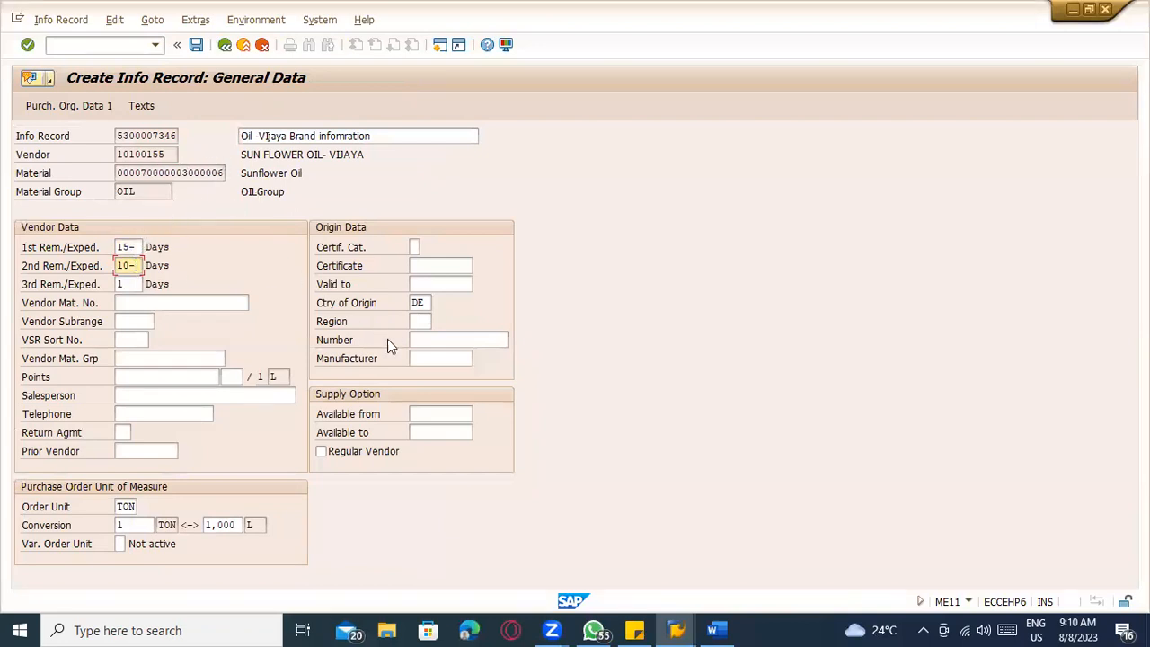
pyautogui.press('Return')
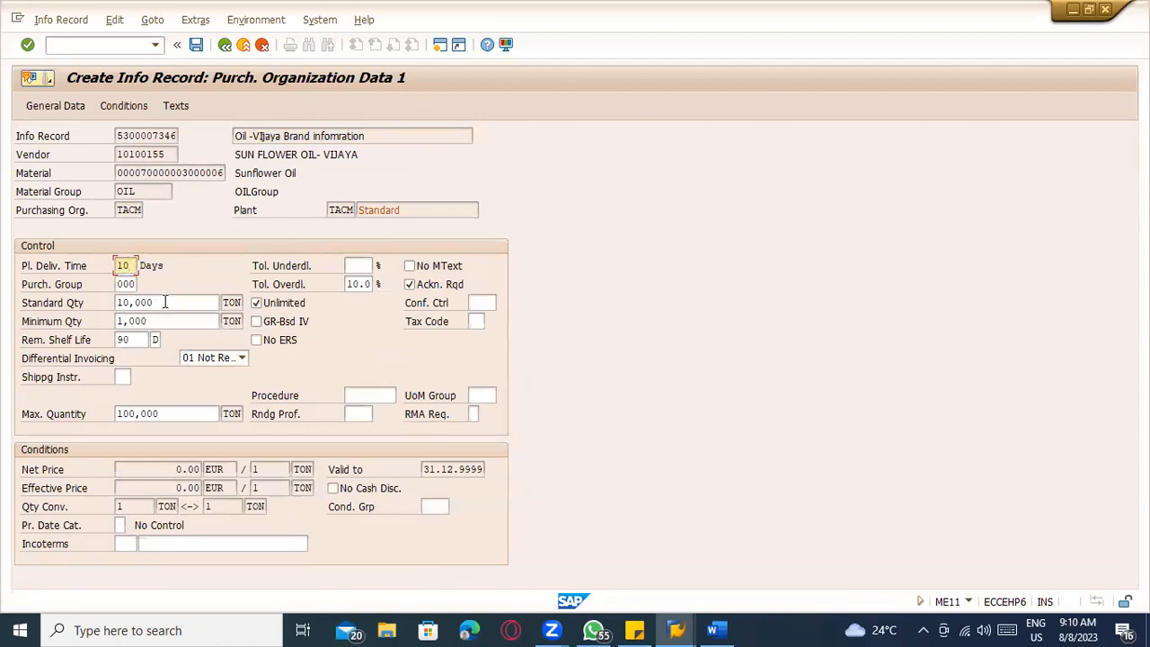
pyautogui.moveTo(163, 304); pyautogui.dragTo(49, 307)
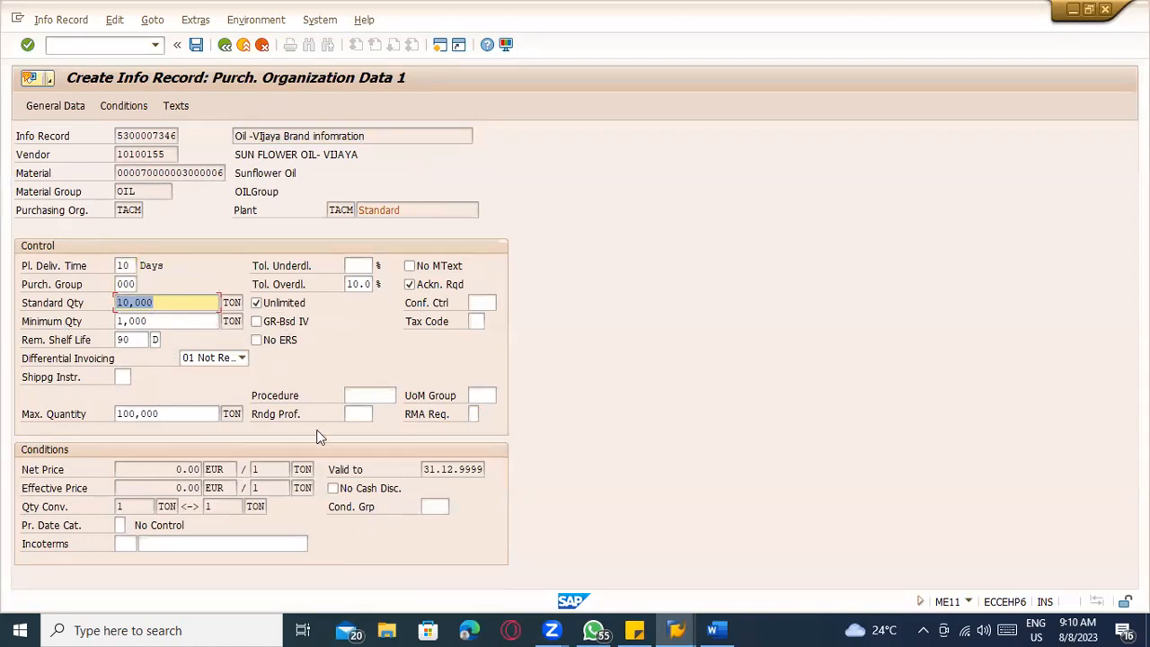
# Check the purchasing organization and plant of the plant-level info record, and exit its creation.
pyautogui.click(142, 210)
pyautogui.doubleClick(142, 210)
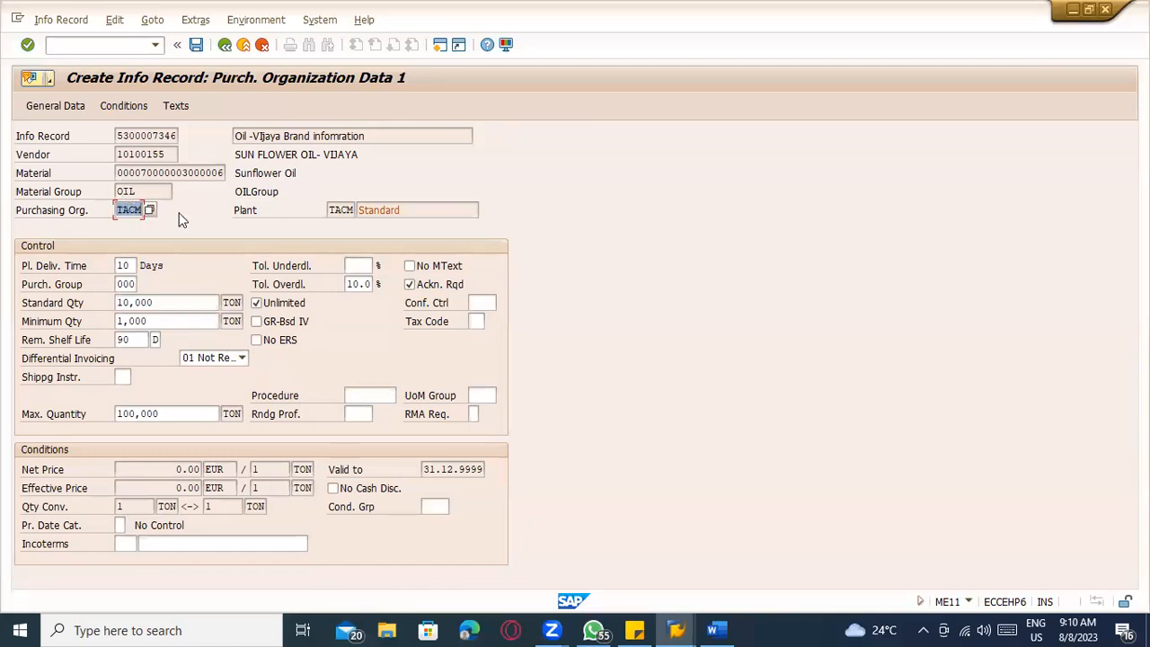
pyautogui.doubleClick(333, 210)
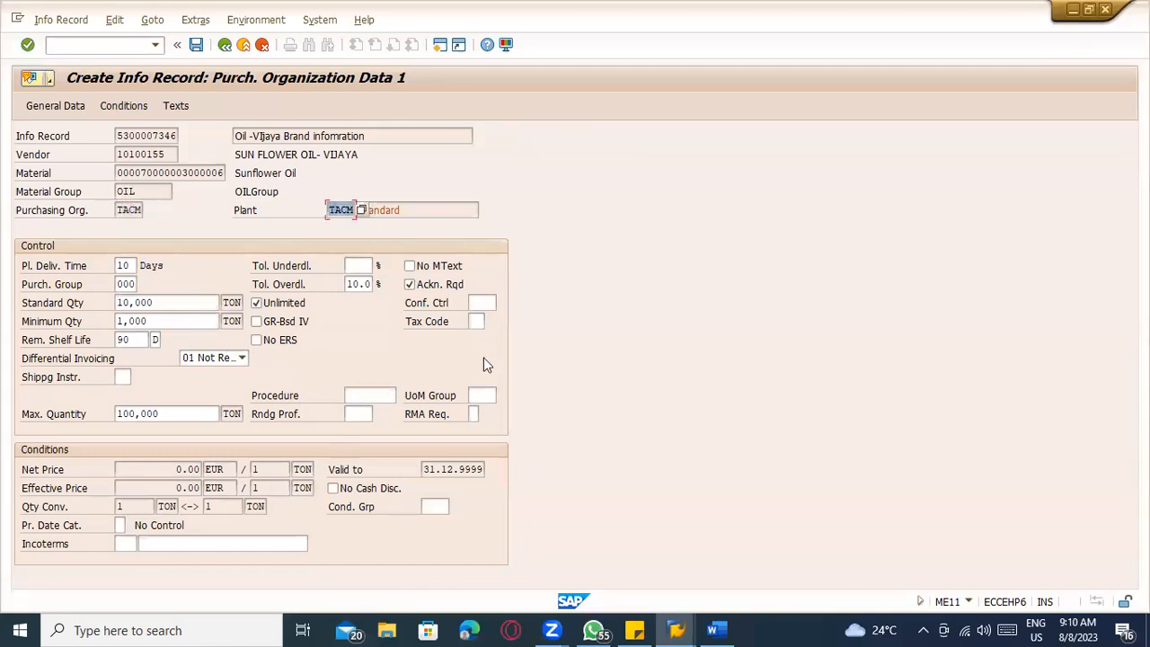
pyautogui.click(334, 206)
pyautogui.doubleClick(134, 210)
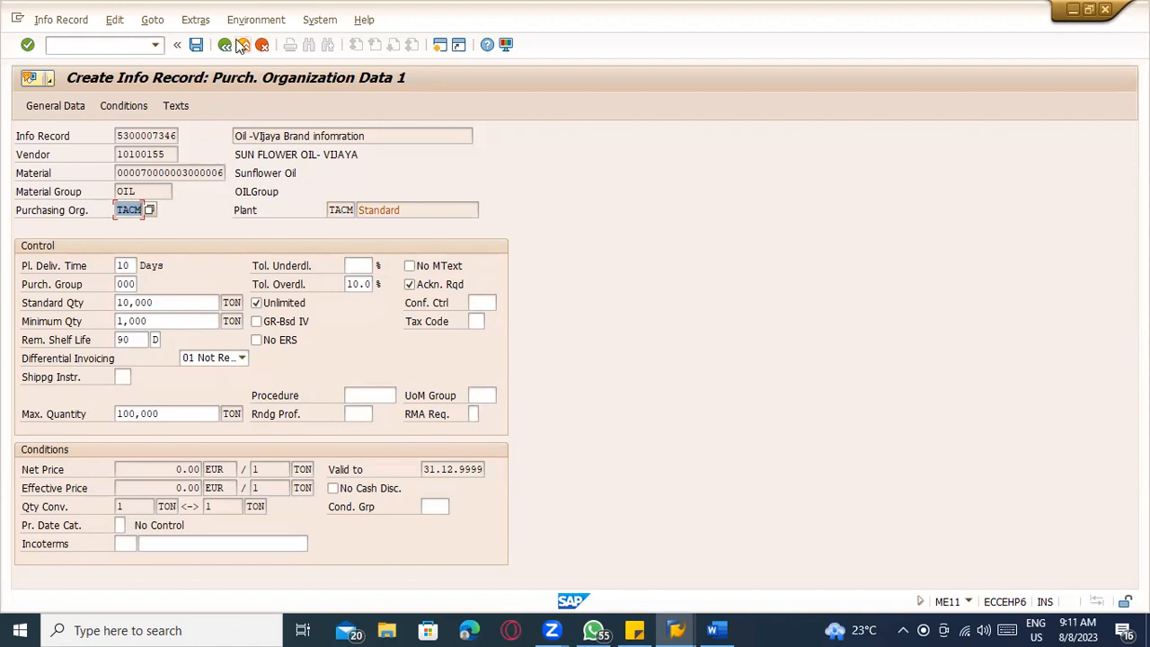
pyautogui.click(241, 45)
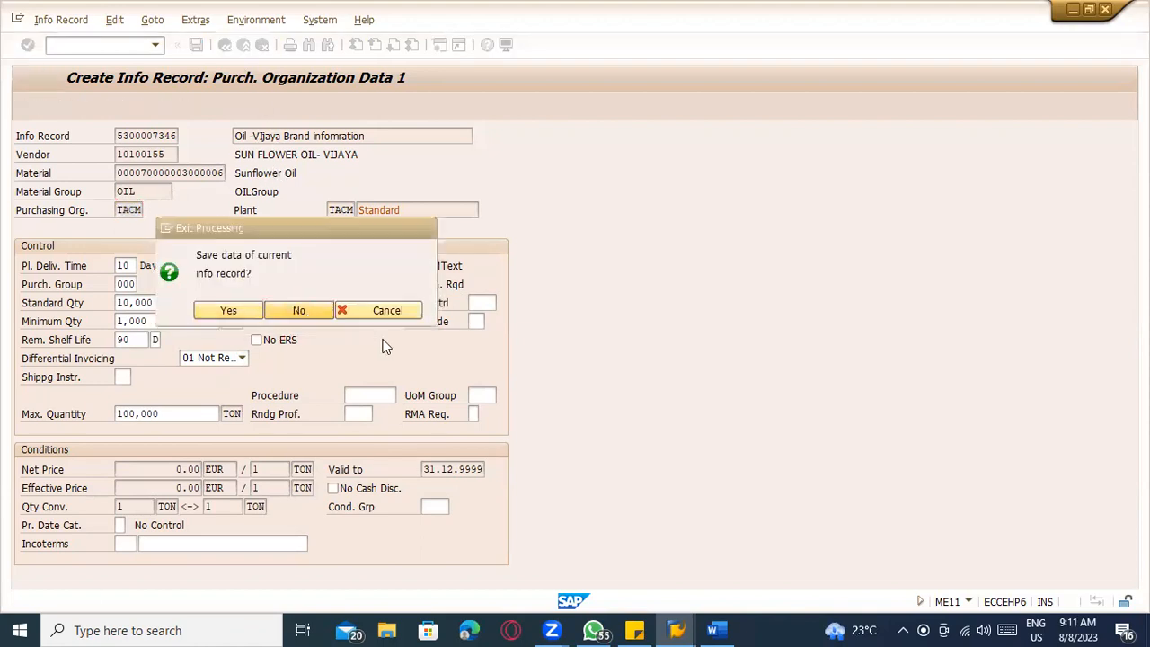
# Switch to the Word notes and add the line "ME12 – Change Purchasing info record" below the ME11 line.
pyautogui.click(710, 629)
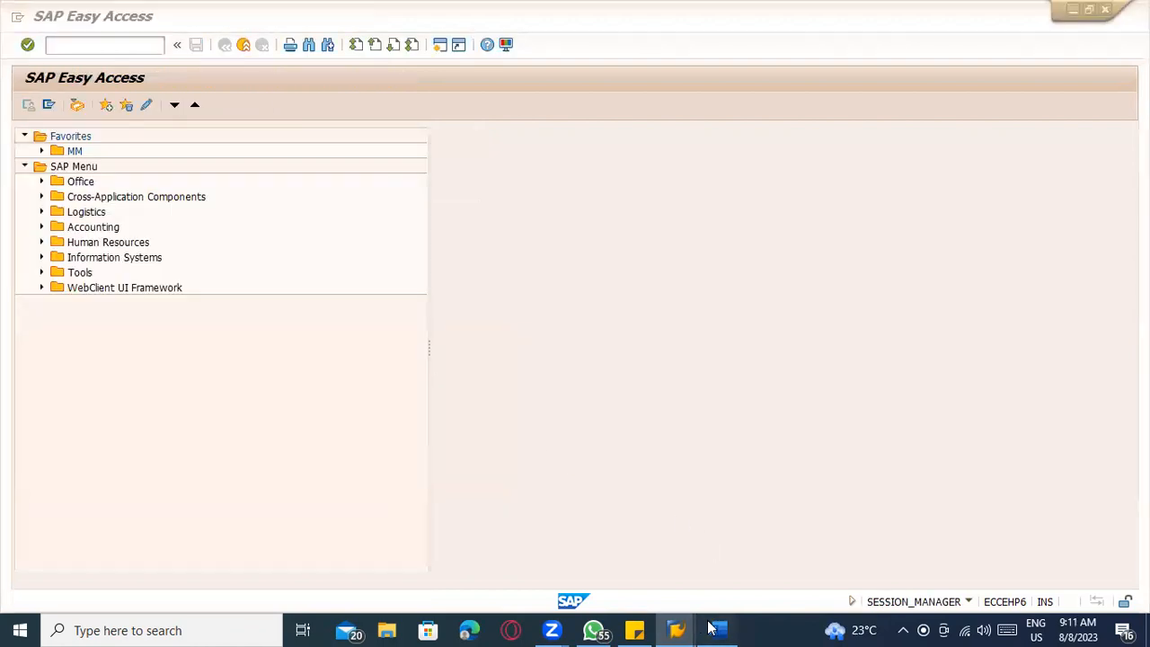
pyautogui.scroll(-1, 449, 439)
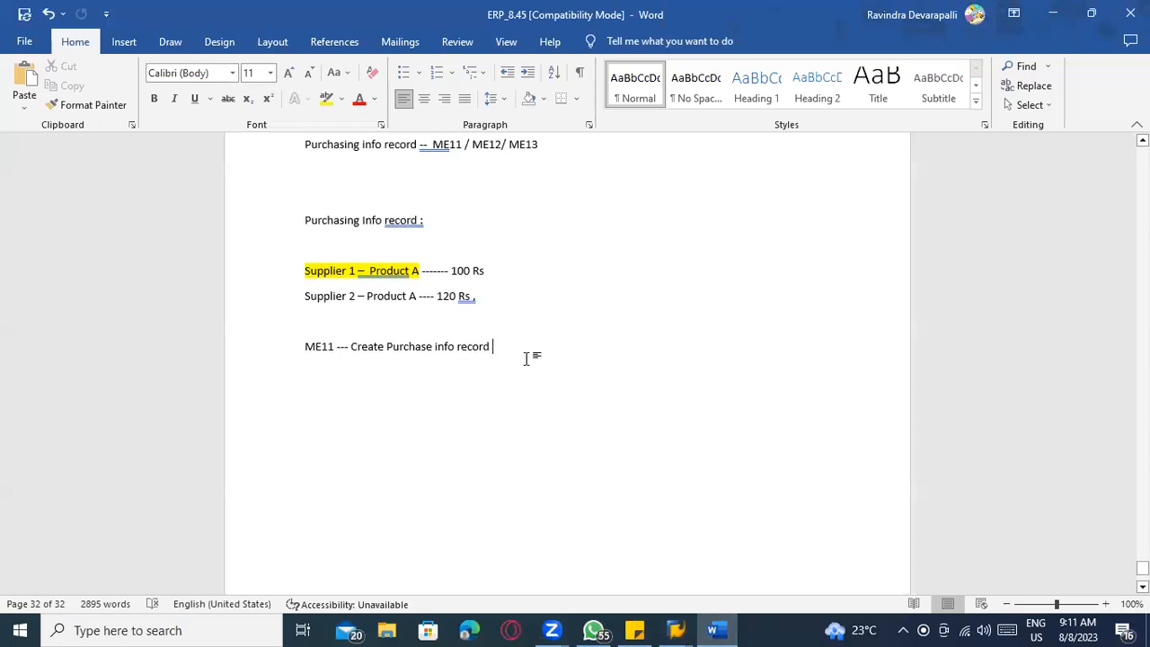
pyautogui.press('Return')
pyautogui.press('Return')
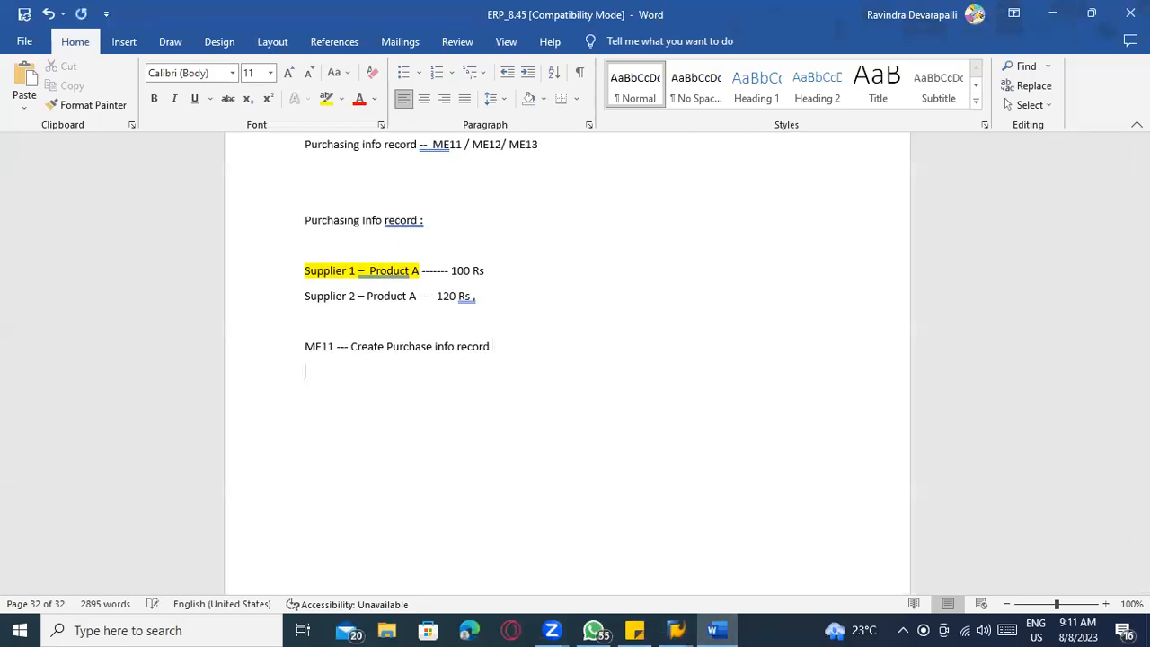
pyautogui.write('ME12 - Change Purcha')
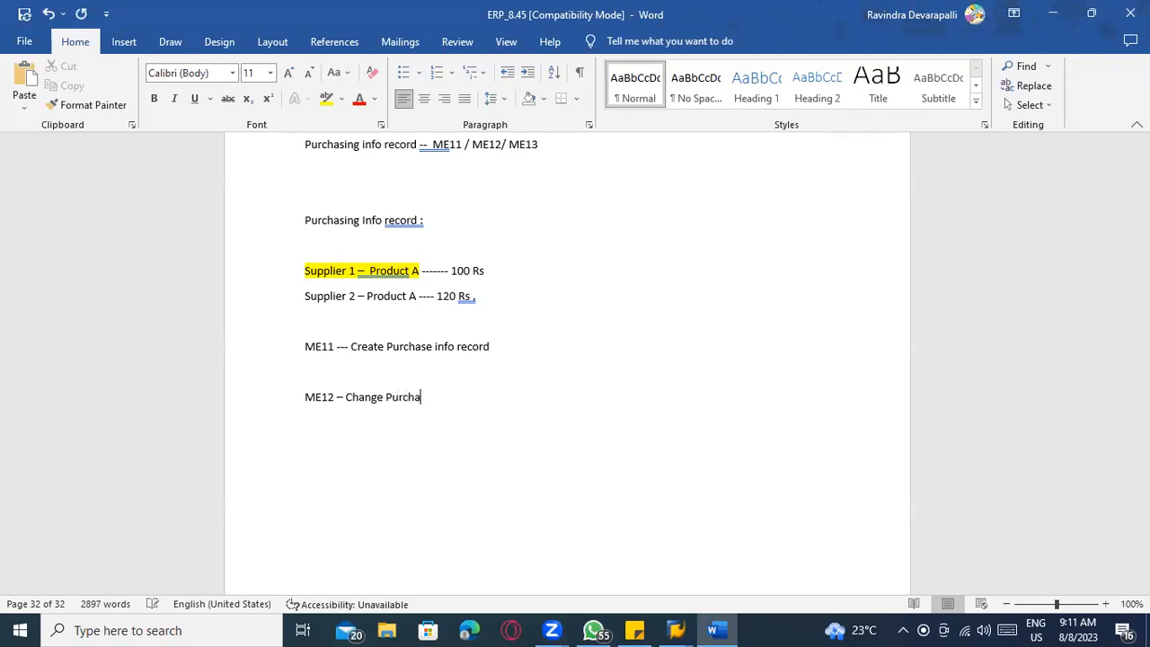
pyautogui.write('sing info record')
pyautogui.press('Return')
# Add the line "ME13 – Display purchasing info record" below the ME12 line.
pyautogui.write('ME')
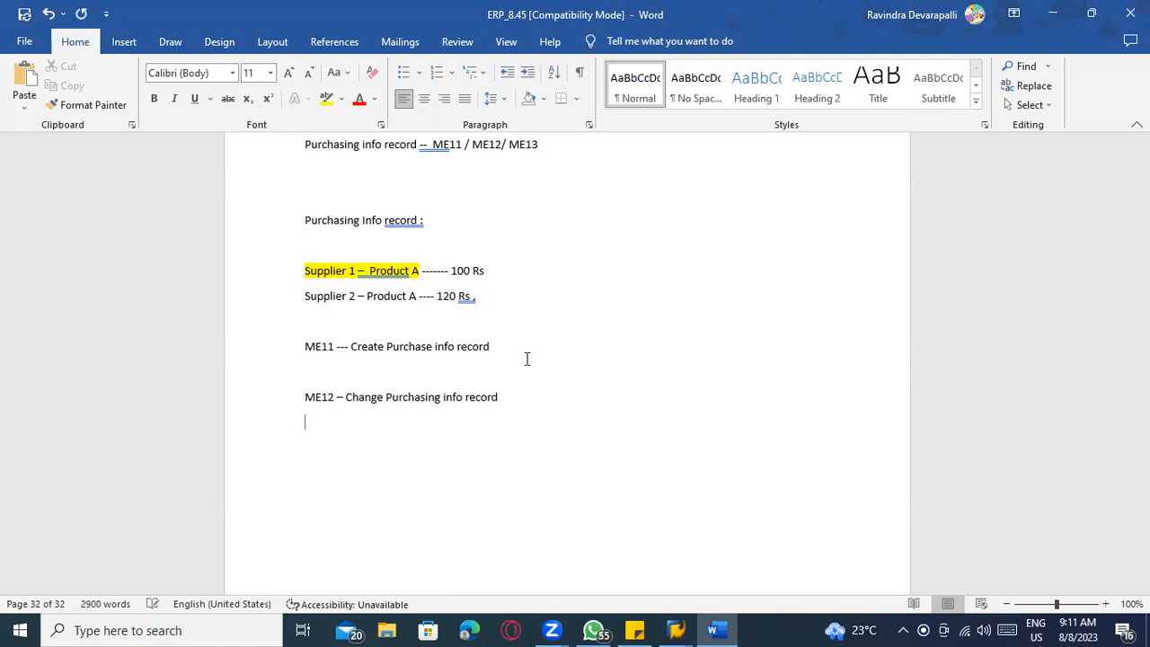
pyautogui.write('13 - ')
pyautogui.write('Display pu')
pyautogui.write('rchasin')
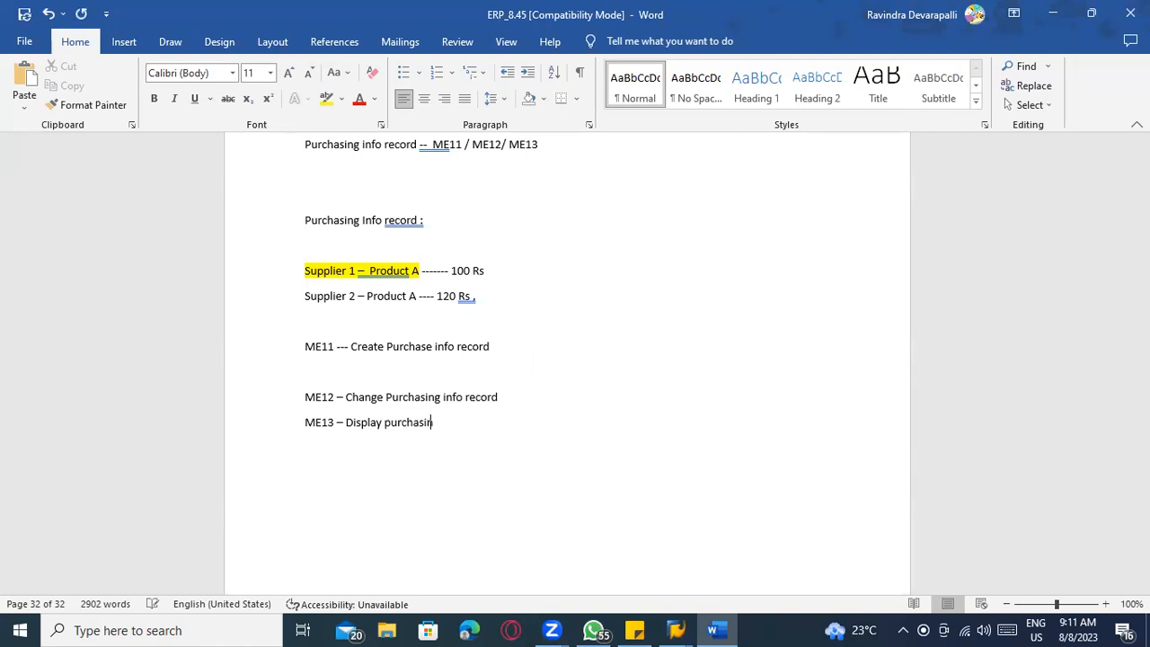
pyautogui.write('g info reocr')
pyautogui.press('BackSpace')
pyautogui.press('BackSpace')
pyautogui.press('BackSpace')
pyautogui.write('cord')
pyautogui.press('Return')
# Switch back to SAP and open the Info Records per Vendor report (ME1L).
pyautogui.hotkey('alt', 'Tab')
pyautogui.write('me13')
pyautogui.press('BackSpace')
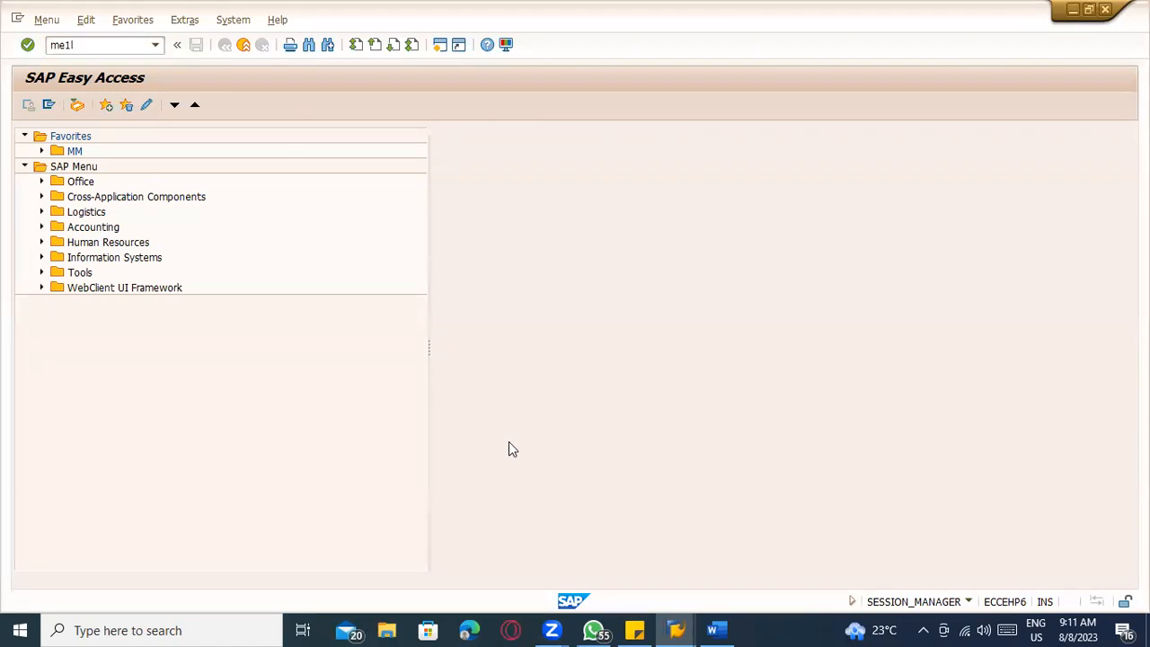
pyautogui.press('Return')
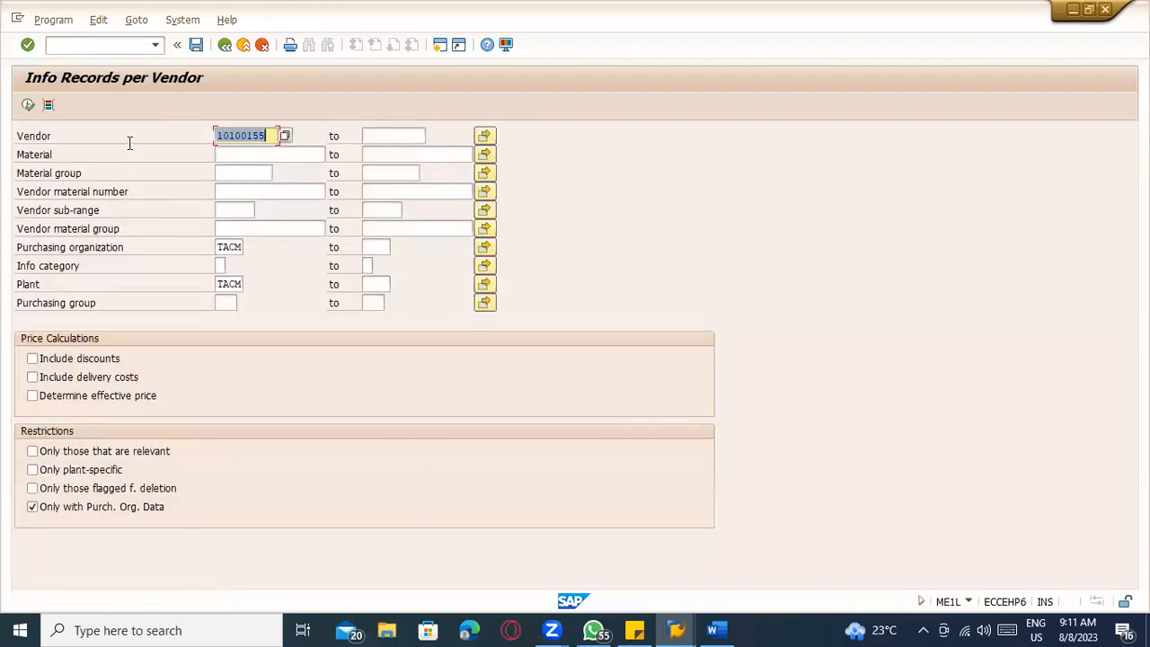
# Add the line "ME1L - Info record per vendor" at the end of the Word notes.
pyautogui.hotkey('alt', 'Tab')
pyautogui.press('Return')
pyautogui.write('ME1')
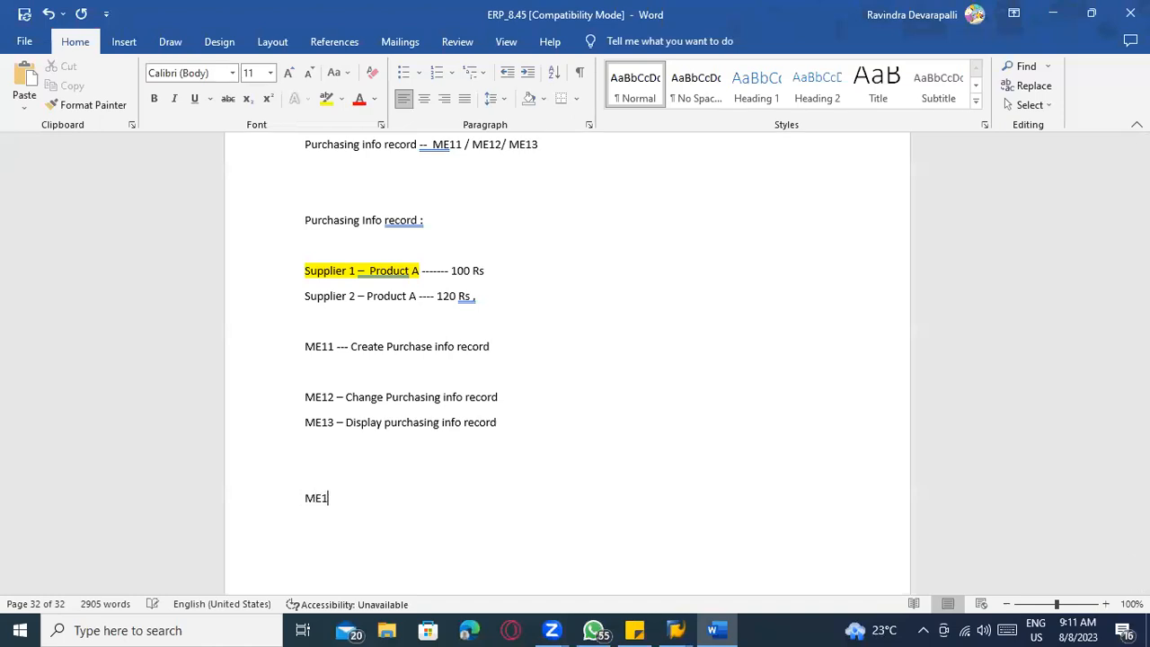
pyautogui.write('L - Info record per vendor')
# Return to SAP and try to open transaction ME1N in place of the info records per vendor report.
pyautogui.hotkey('alt', 'Tab')
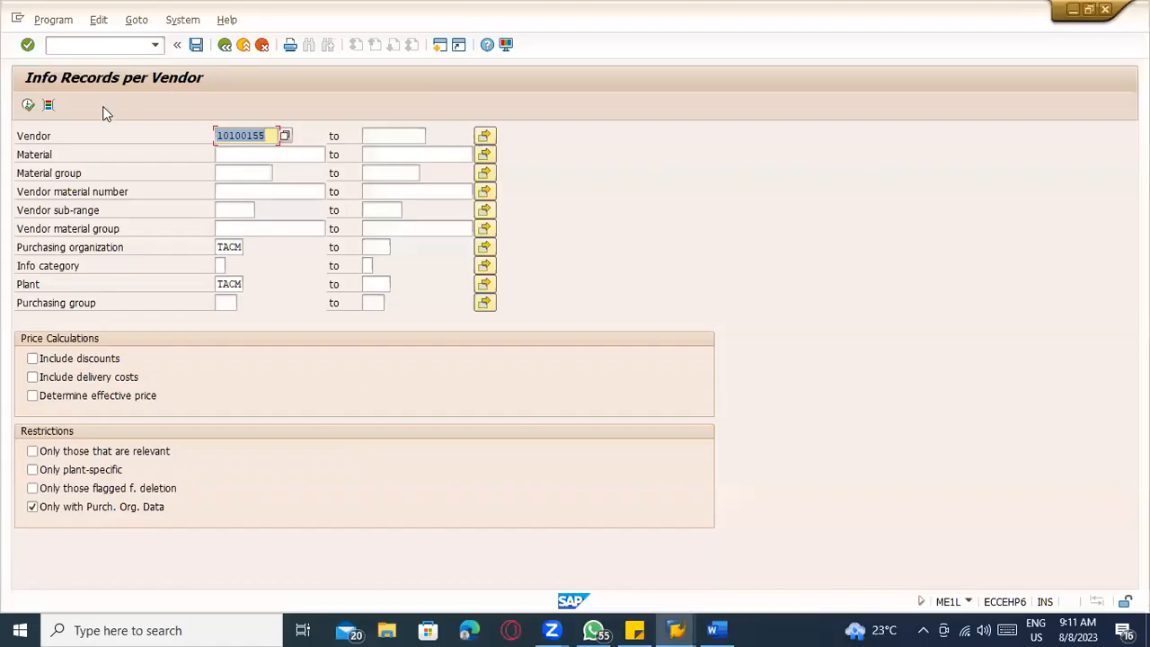
pyautogui.click(81, 47)
pyautogui.hotkey('alt', 'Tab')
pyautogui.hotkey('alt', 'Tab')
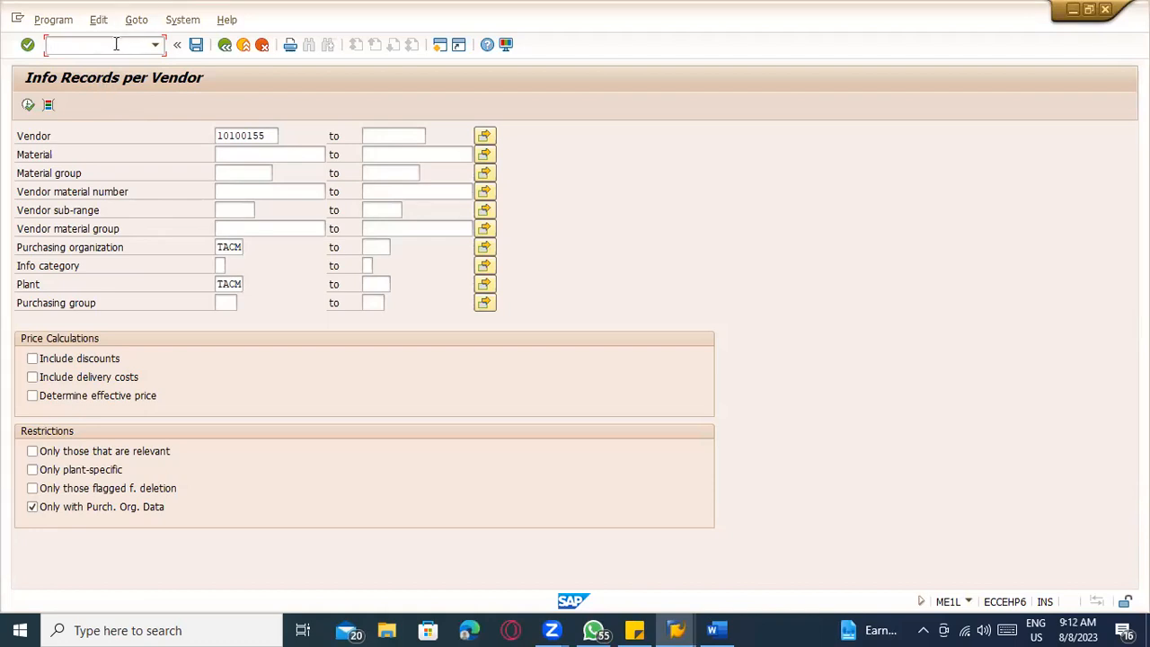
pyautogui.write('/nme1n')
pyautogui.press('Return')
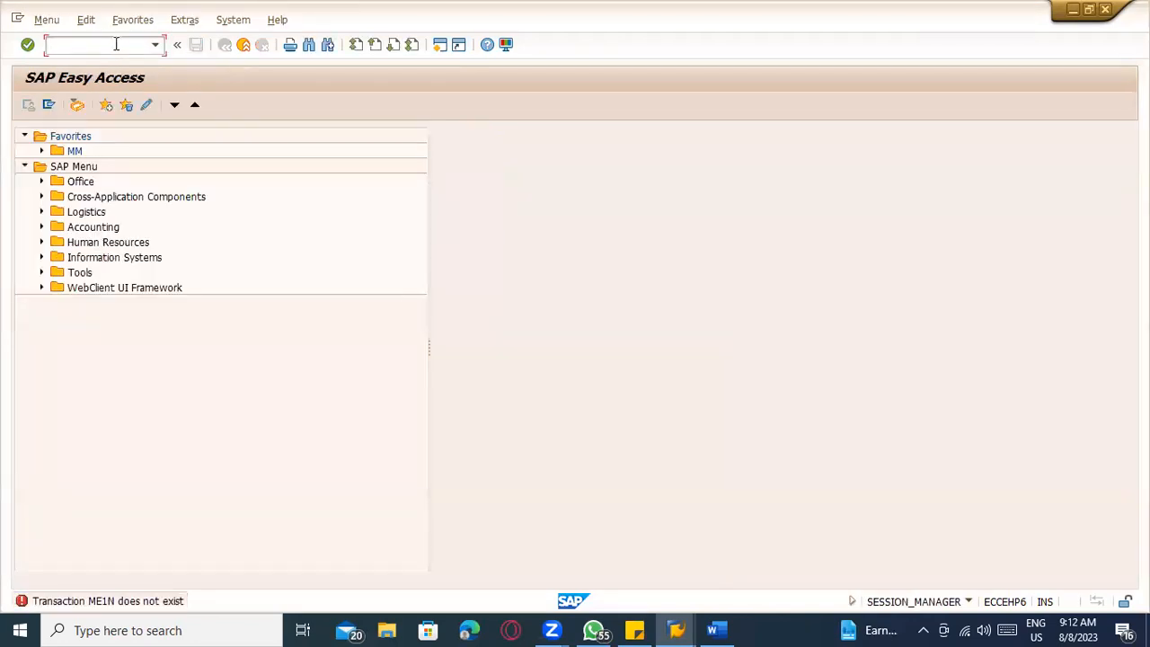
# Expand the SAP tree through Logistics, Materials Management, Purchasing, Master Data and Info Record down to List Displays.
pyautogui.click(40, 213)
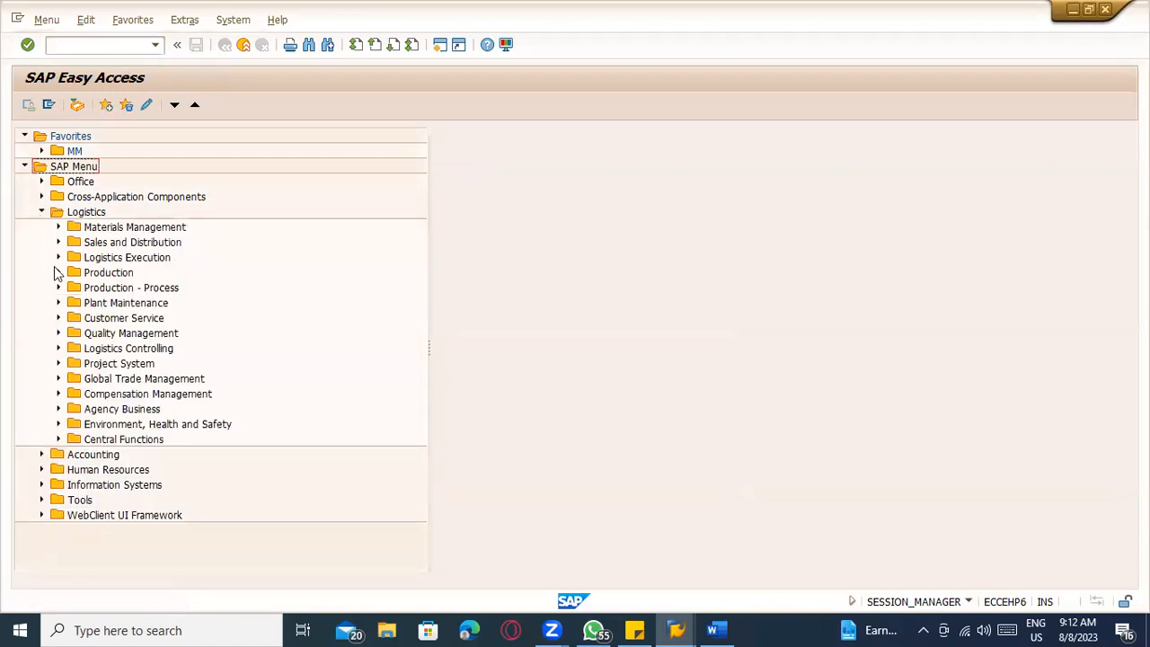
pyautogui.click(57, 227)
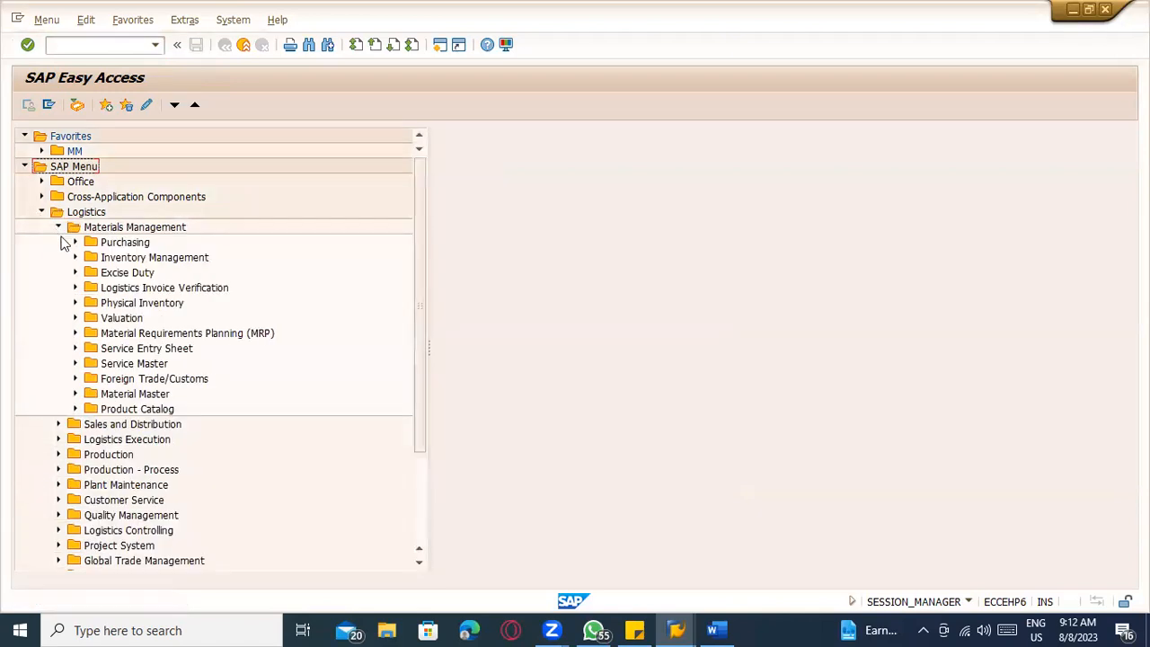
pyautogui.click(66, 243)
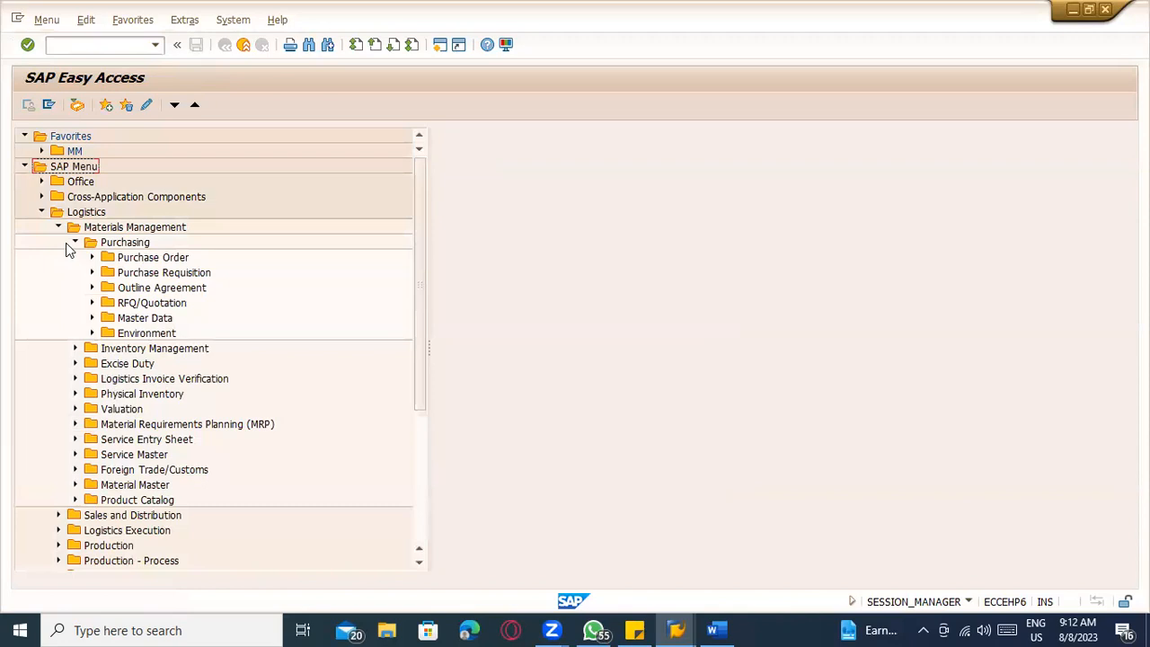
pyautogui.click(66, 242)
pyautogui.click(65, 242)
pyautogui.click(89, 320)
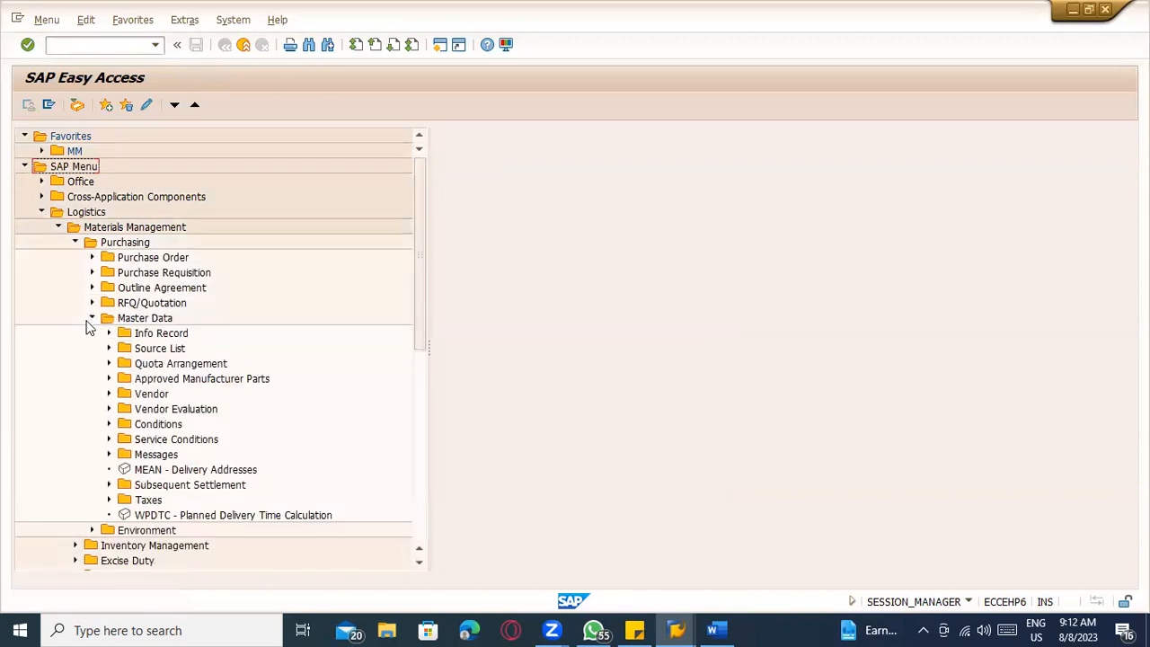
pyautogui.click(108, 334)
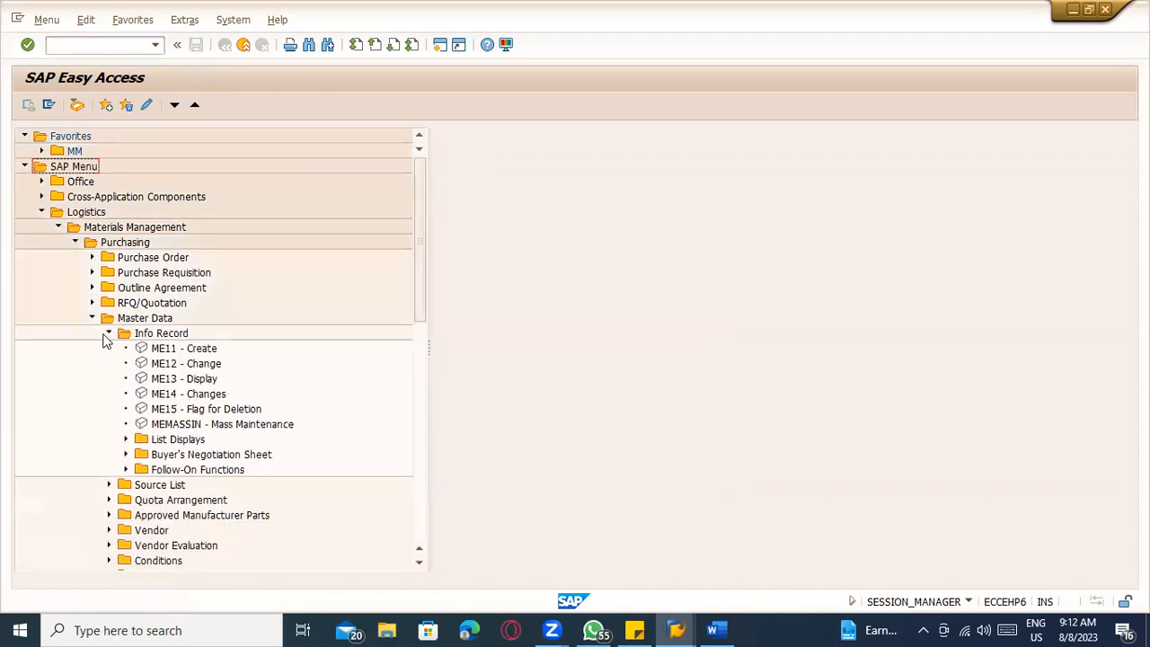
pyautogui.click(125, 440)
pyautogui.scroll(-3, 180, 378)
# Review the info record list display transactions from ME1L to MES11, then collapse the Master Data folder.
pyautogui.click(208, 320)
pyautogui.click(216, 335)
pyautogui.click(225, 352)
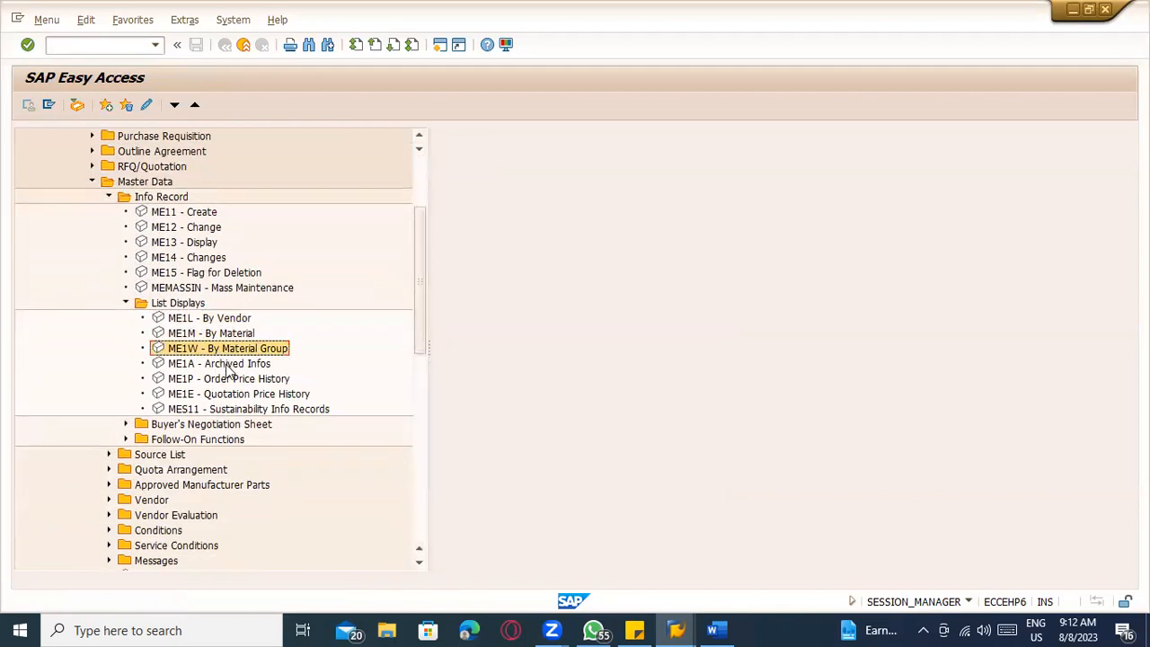
pyautogui.click(227, 364)
pyautogui.click(245, 392)
pyautogui.click(250, 409)
pyautogui.click(249, 395)
pyautogui.click(236, 379)
pyautogui.click(225, 349)
pyautogui.click(220, 333)
pyautogui.click(220, 319)
pyautogui.click(235, 334)
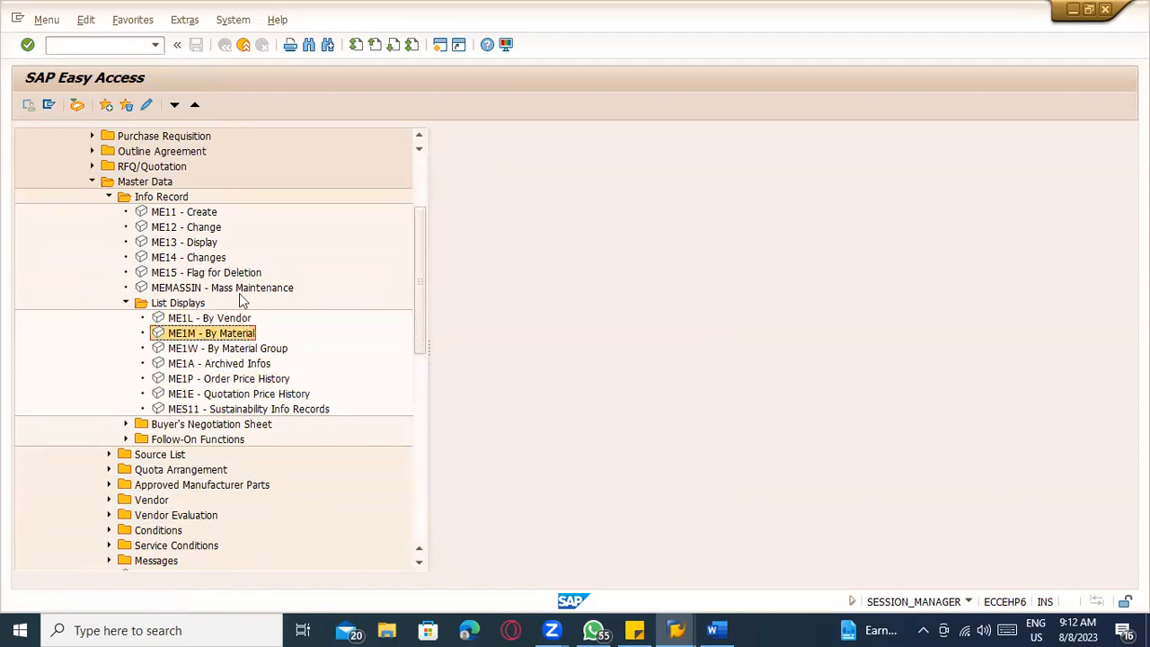
pyautogui.click(93, 183)
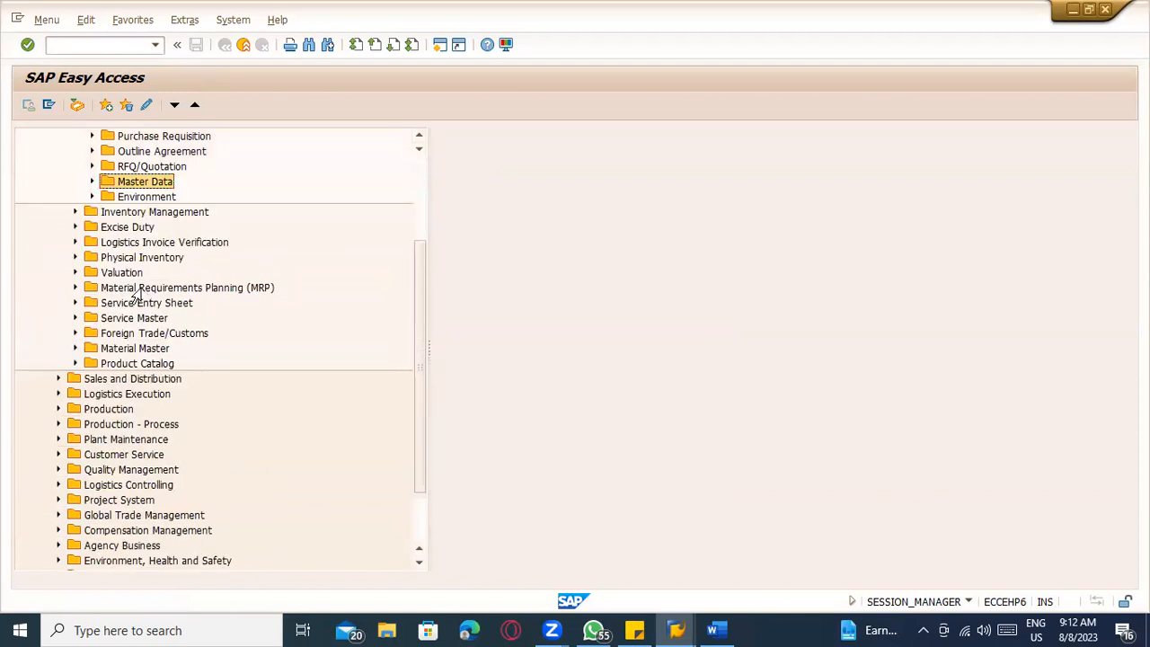
# Switch to Word, highlight the ME1L line in the notes, and return to SAP.
pyautogui.hotkey('alt', 'Tab')
pyautogui.click(304, 500)
pyautogui.keyDown('shift'); pyautogui.click(507, 512); pyautogui.keyUp('shift')
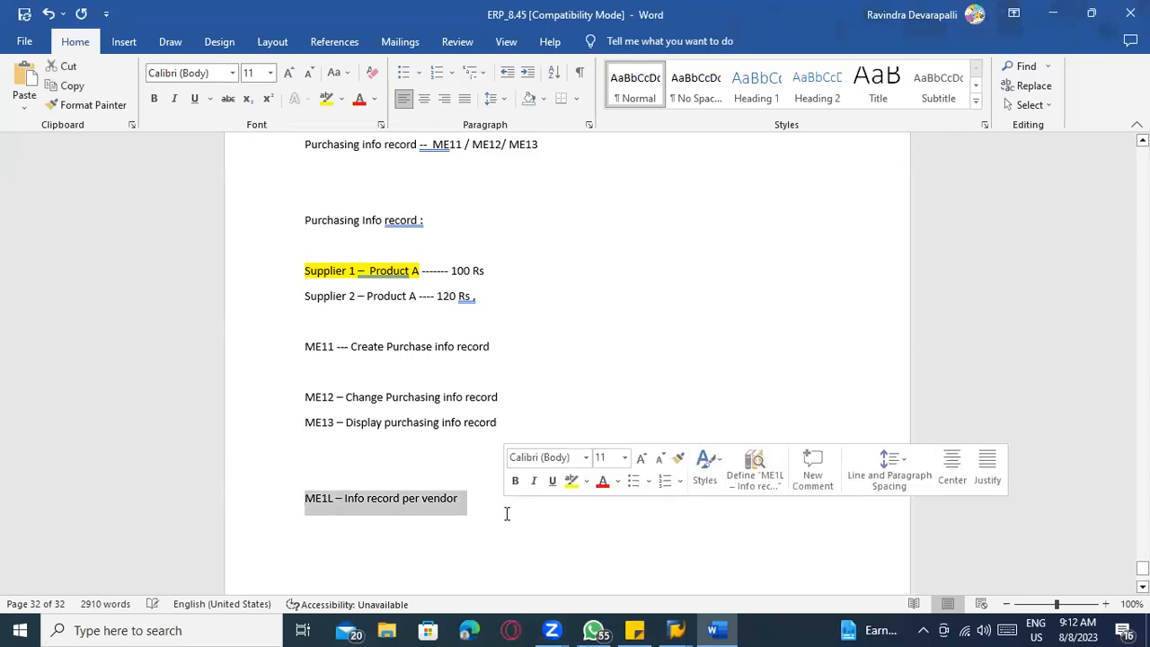
pyautogui.hotkey('alt', 'Tab')
# Expand Master Data again, collapse List Displays, and select the ME14 - Changes transaction under Info Record.
pyautogui.scroll(3, 167, 290)
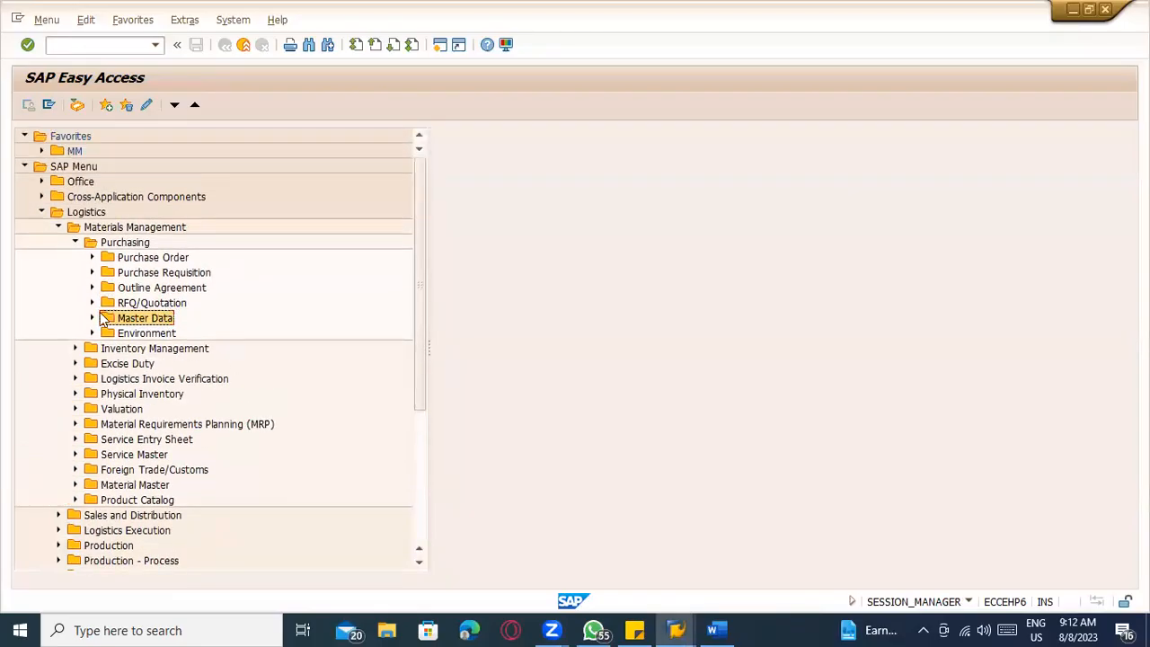
pyautogui.click(91, 318)
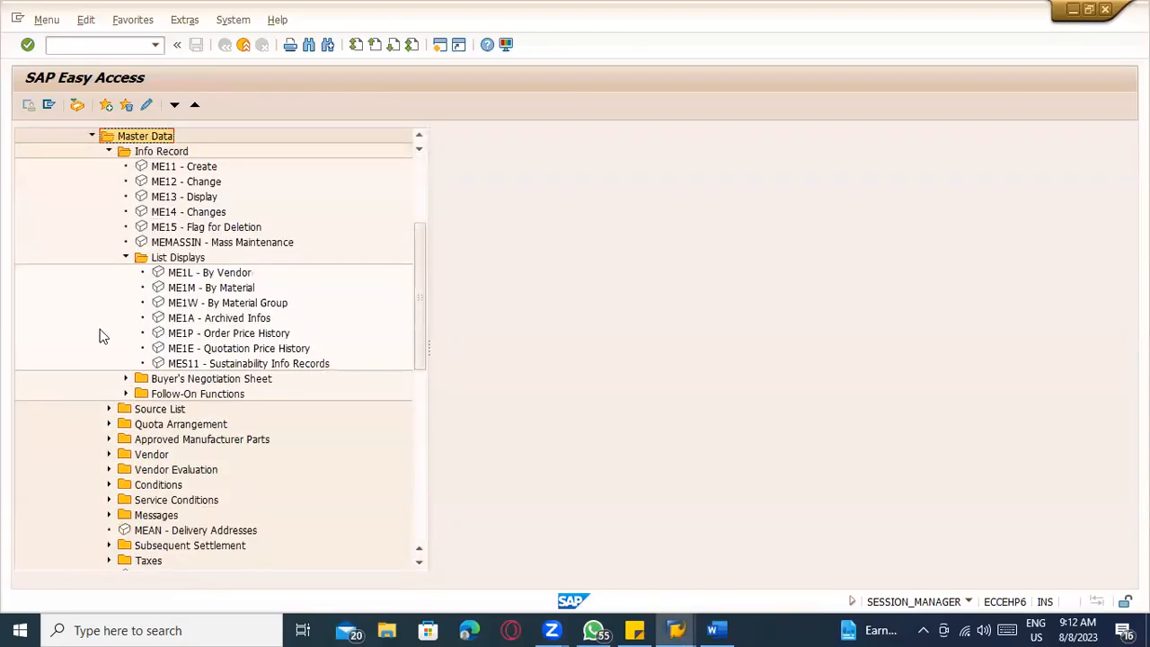
pyautogui.click(125, 258)
pyautogui.click(156, 229)
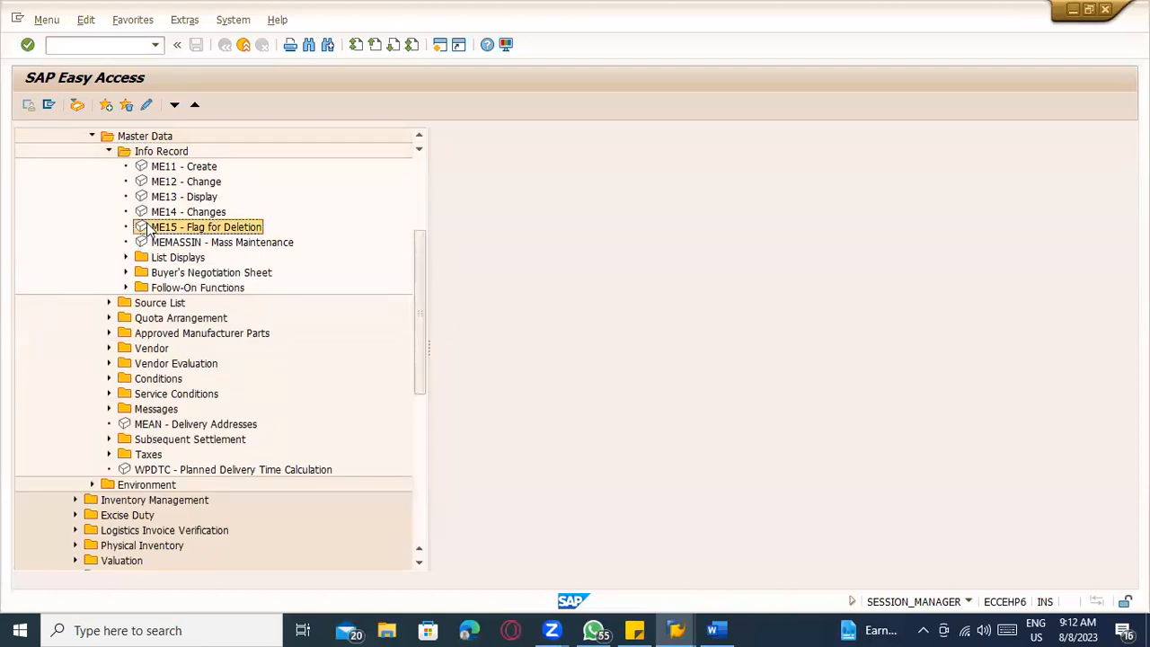
pyautogui.click(200, 216)
# Switch to Word and add the lines "MM01", "MM02", "MM03" and "MM04 – Changes" below the ME1L line.
pyautogui.hotkey('alt', 'Tab')
pyautogui.click(356, 536)
pyautogui.click(311, 470)
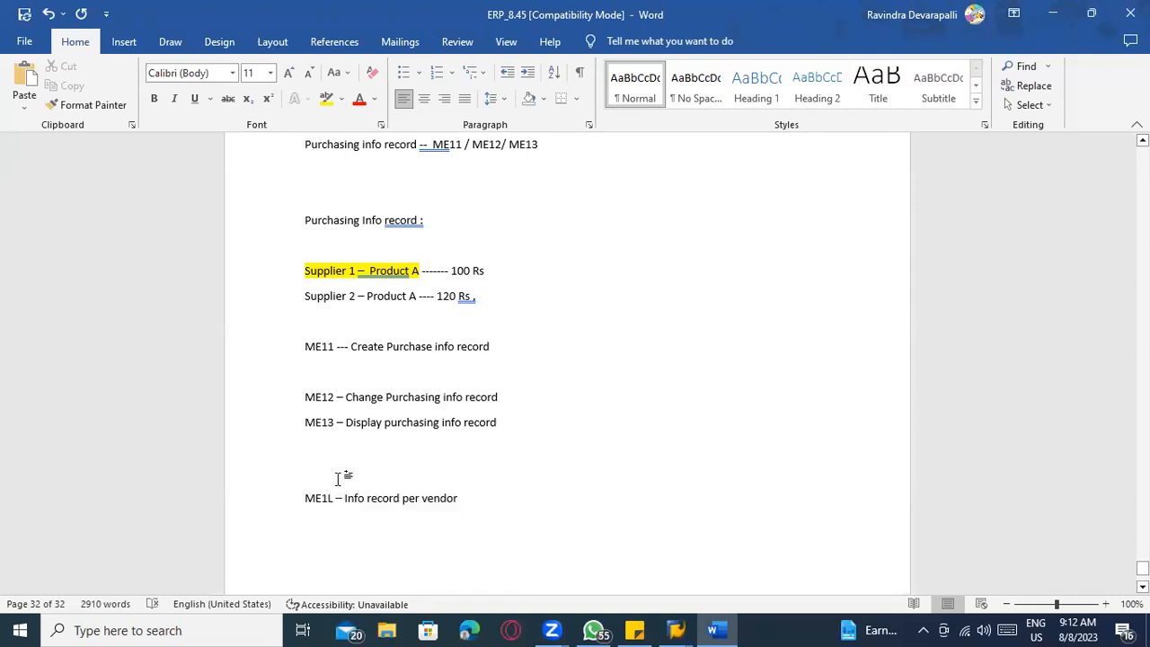
pyautogui.scroll(-3, 337, 479)
pyautogui.press('Down')
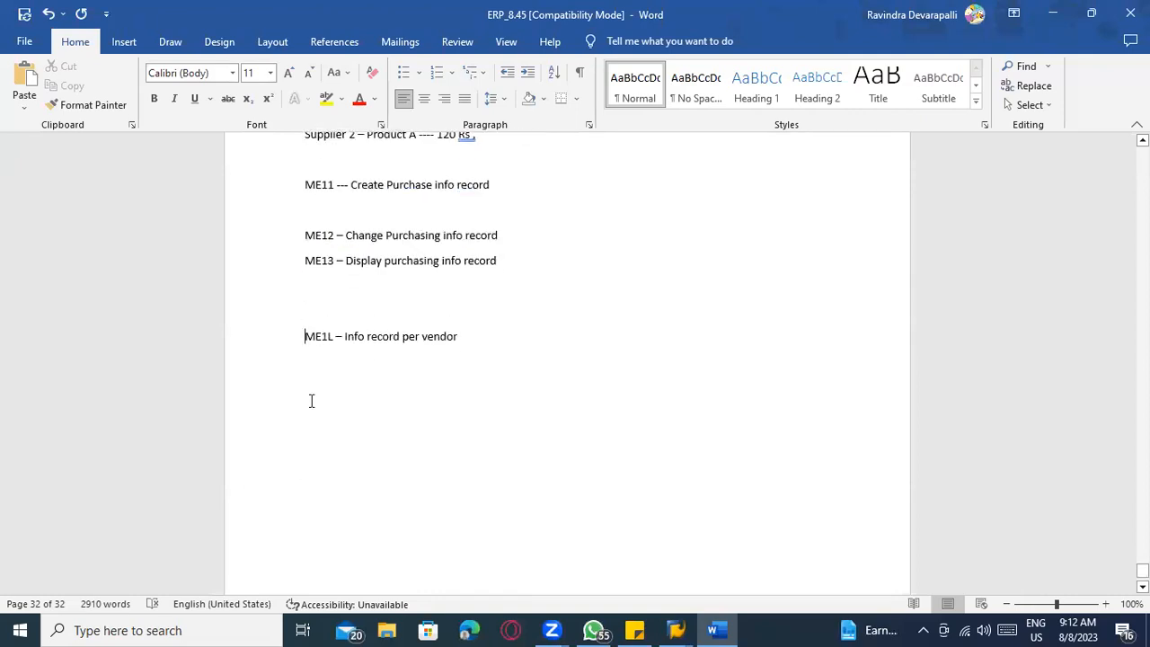
pyautogui.click(306, 397)
pyautogui.write('MM01')
pyautogui.press('Return')
pyautogui.write('MM02')
pyautogui.press('Return')
pyautogui.write('MM03')
pyautogui.press('Return')
pyautogui.write('MM04 - Changes ')
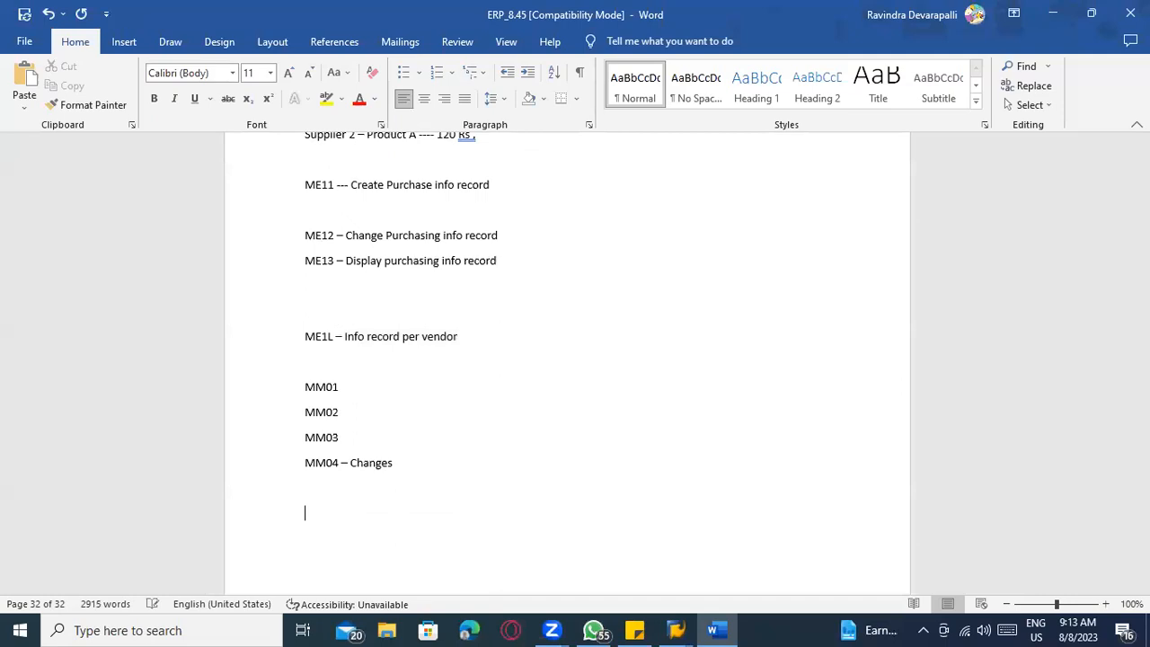
# Add the line "ME14 – Display changes" at the end of the Word notes.
pyautogui.write('ME14 -- Display chang')
pyautogui.press('BackSpace')
pyautogui.press('BackSpace')
pyautogui.write('nges')
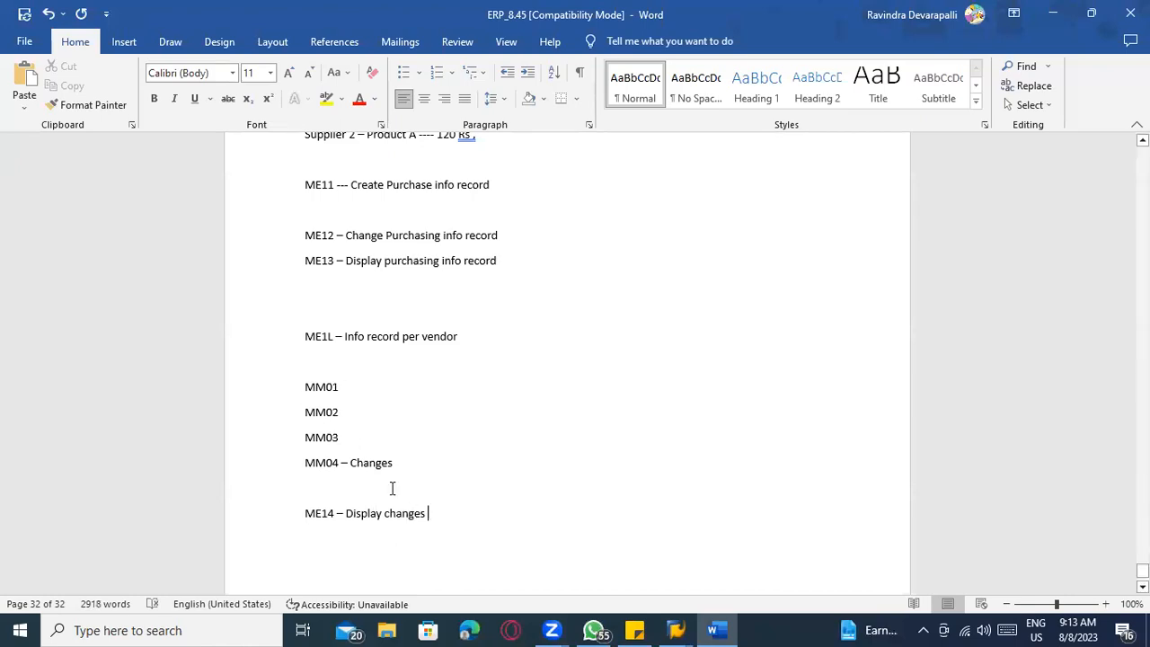
pyautogui.moveTo(437, 516); pyautogui.dragTo(358, 524)
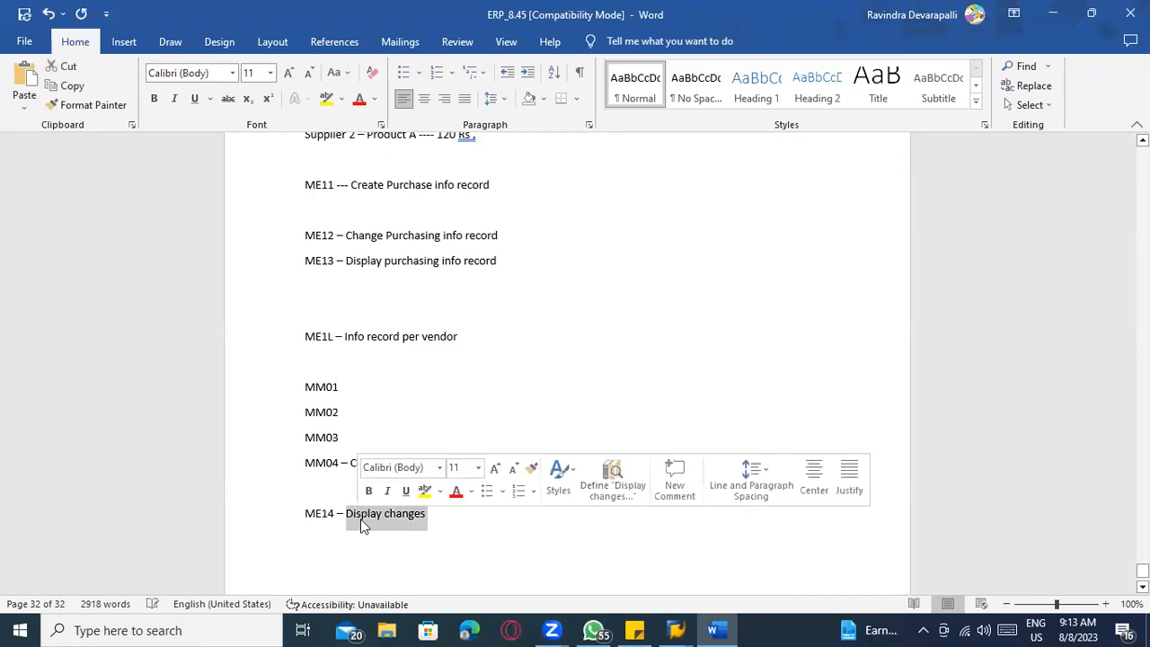
pyautogui.click(450, 524)
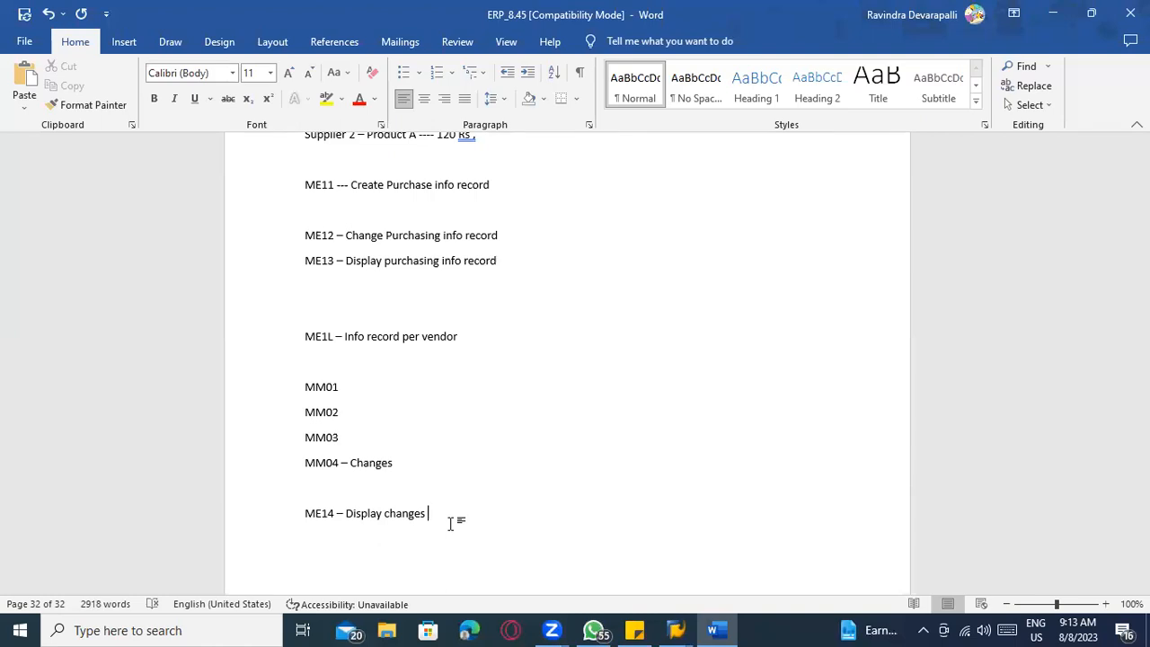
# Return to SAP and open the sunflower oil info record's general data for change in ME12.
pyautogui.hotkey('alt', 'Tab')
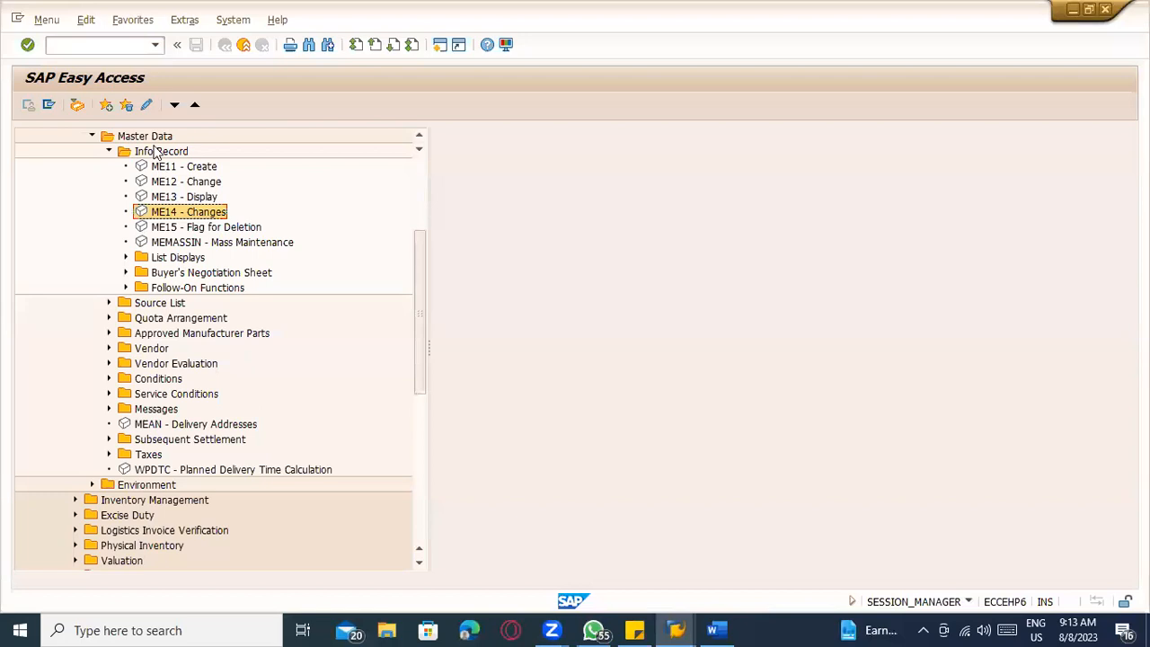
pyautogui.click(97, 44)
pyautogui.write('nm')
pyautogui.press('Return')
pyautogui.write('/nme12')
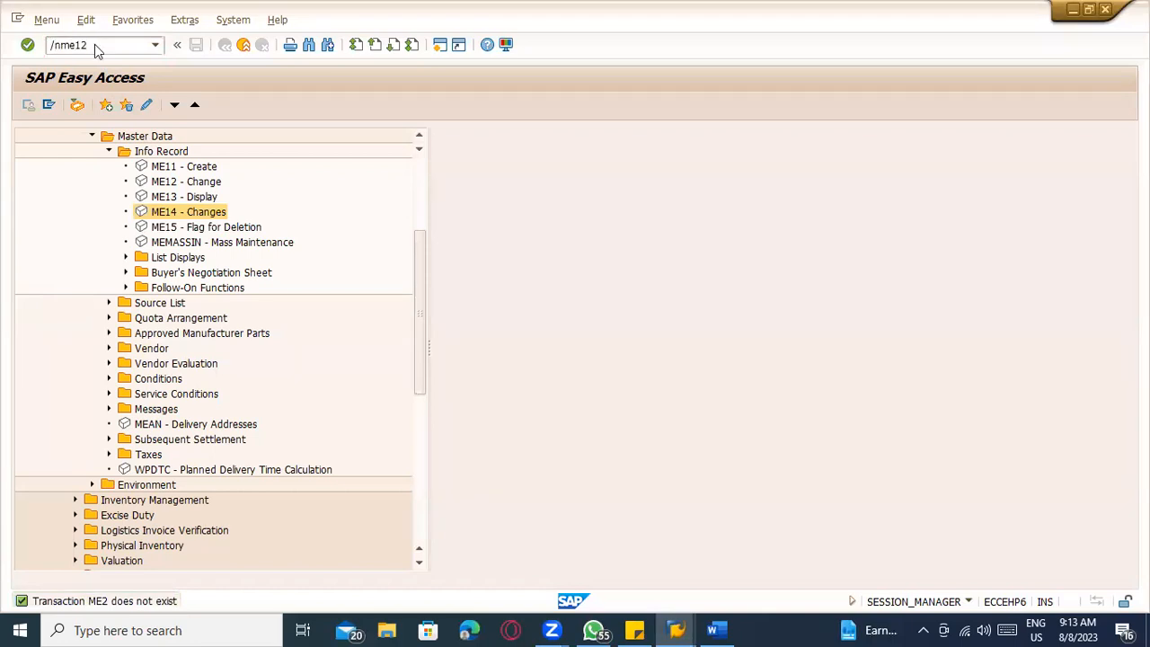
pyautogui.press('Return')
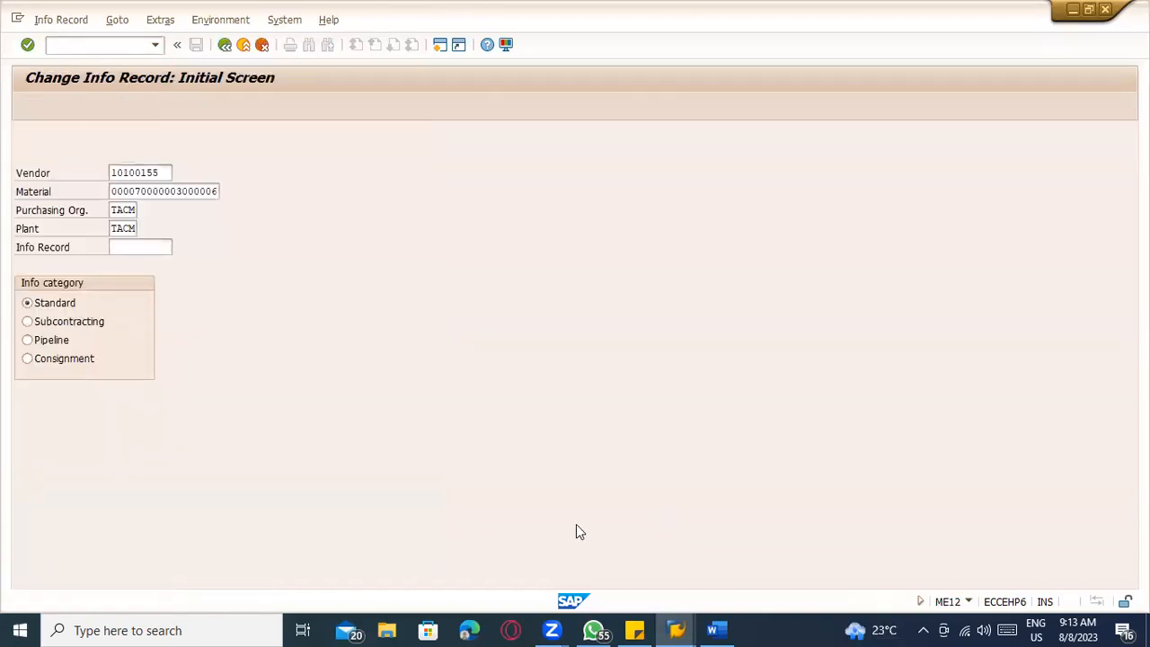
pyautogui.press('Return')
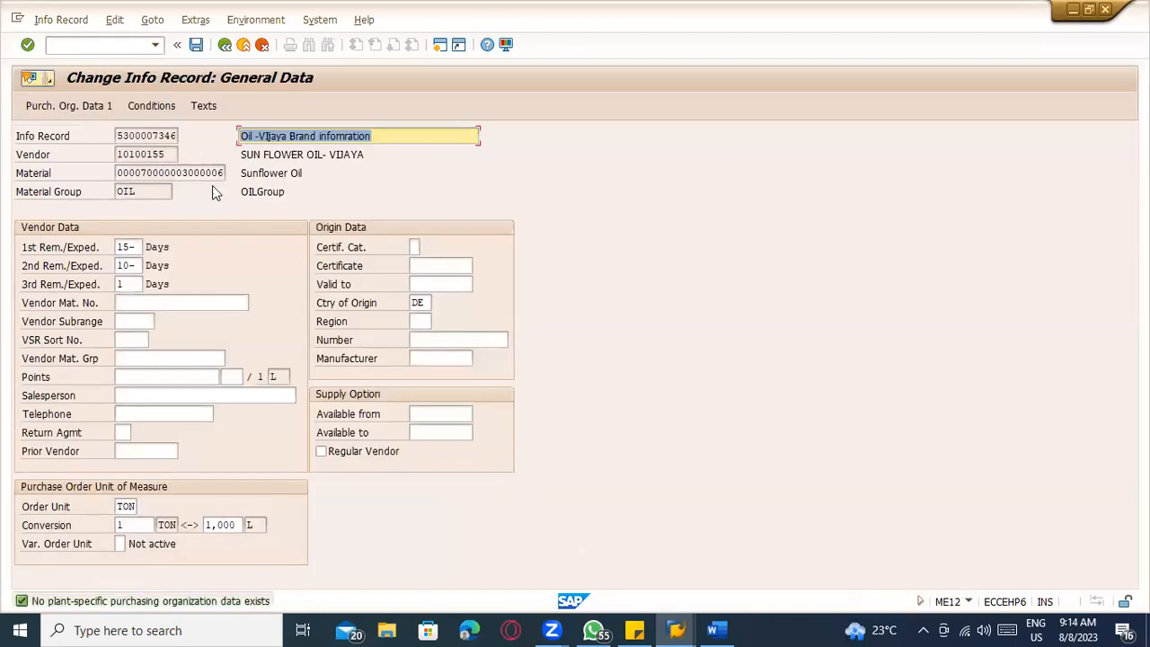
# Set the first, second and third reminders to 5, 10 and 15 days and save the info record.
pyautogui.click(129, 285)
pyautogui.press('BackSpace')
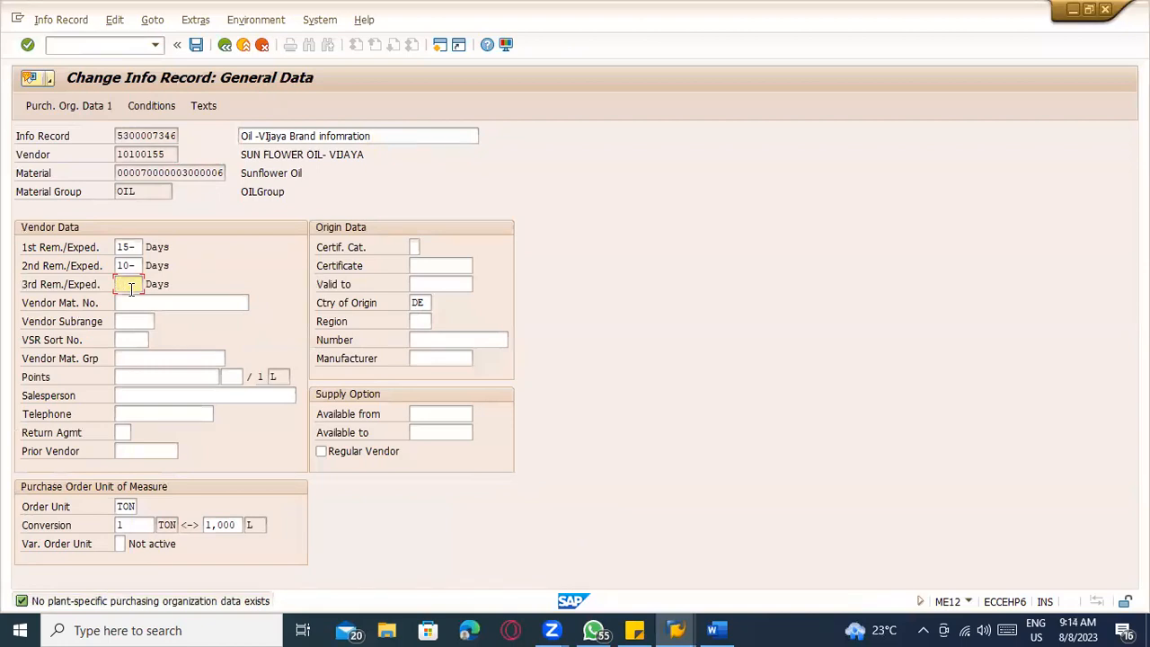
pyautogui.write('5')
pyautogui.hotkey('shift', 'Tab')
pyautogui.write('10')
pyautogui.hotkey('shift', 'Tab')
pyautogui.write('5')
pyautogui.press('Tab')
pyautogui.write('10')
pyautogui.press('Tab')
pyautogui.write('1')
pyautogui.hotkey('ctrl', 's')
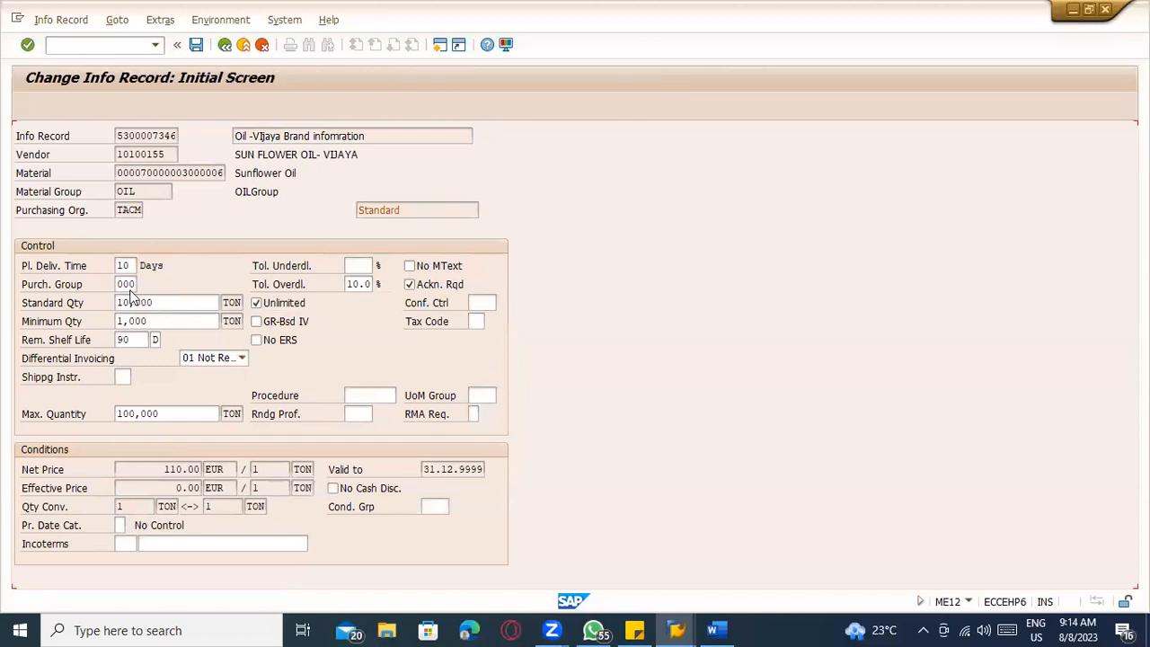
# Open the Changes to Purchasing Info Record report (ME14).
pyautogui.click(100, 46)
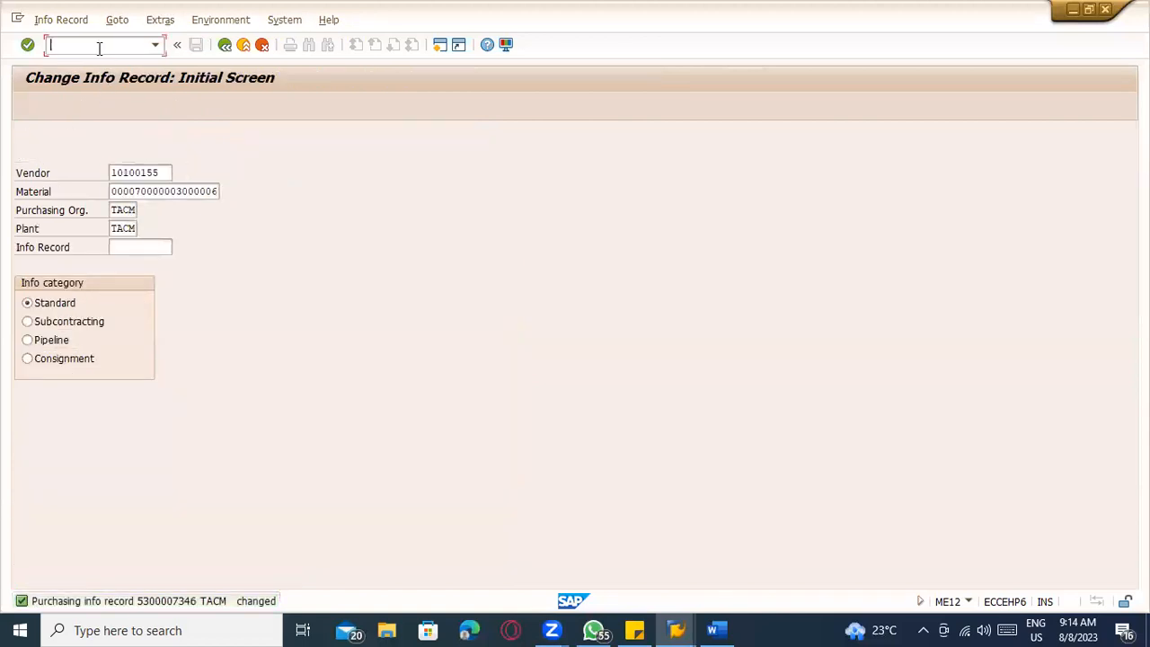
pyautogui.write('/nme14')
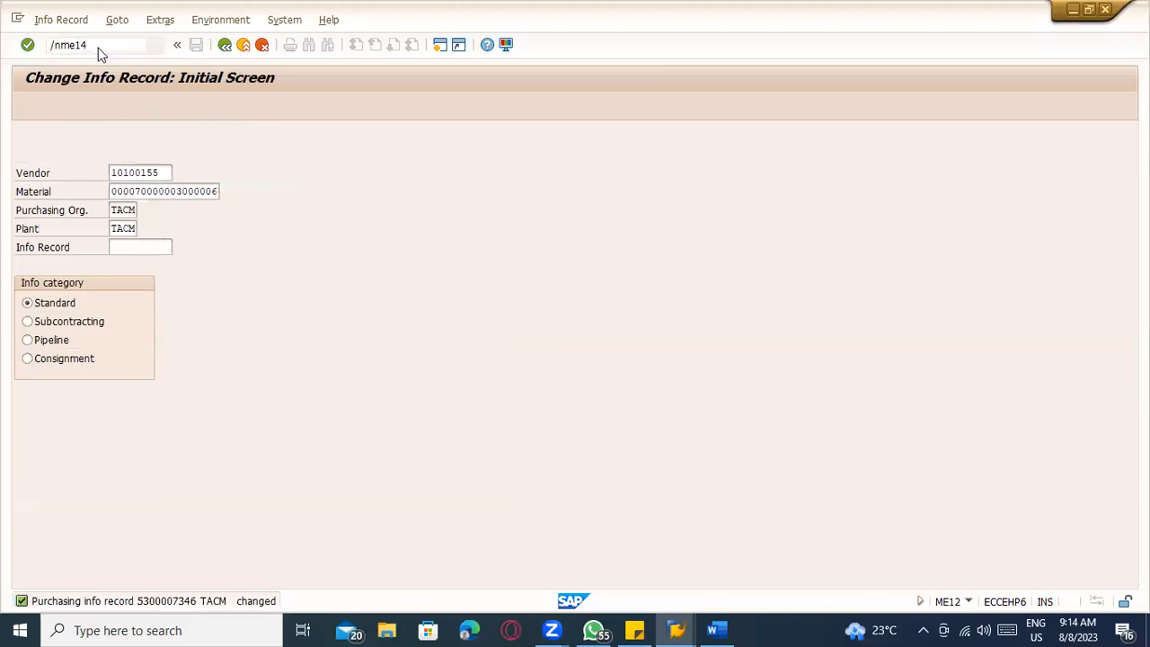
pyautogui.press('Return')
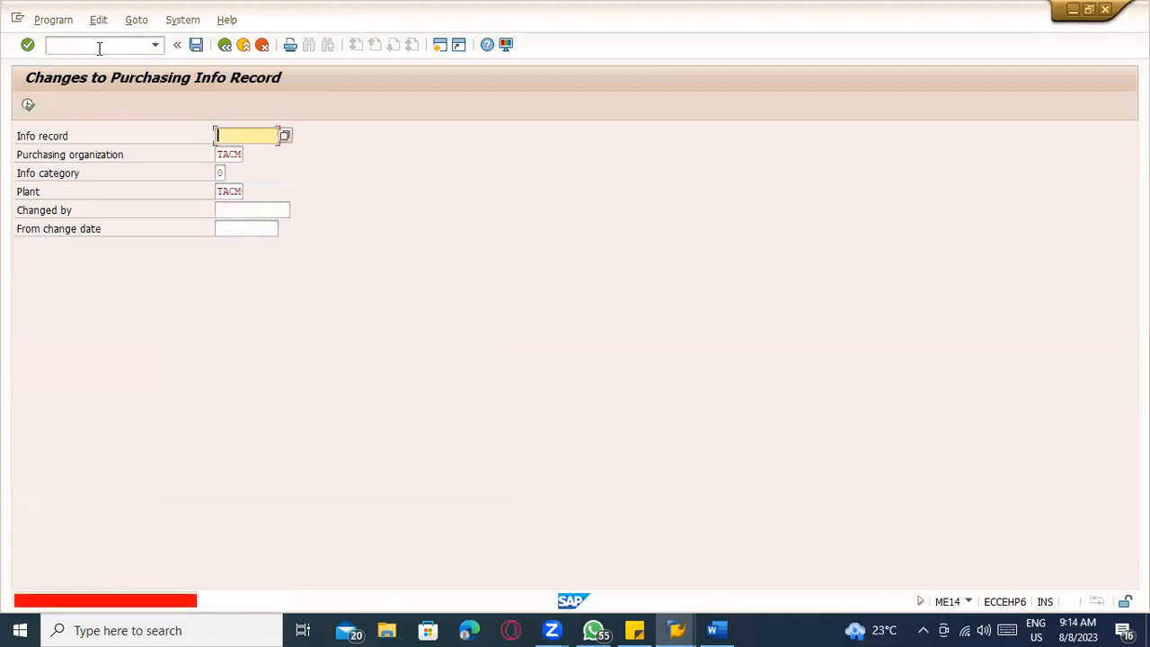
# Display the sunflower oil info record with ME13 in another SAP session and copy its info record number.
pyautogui.hotkey('alt', 'Tab')
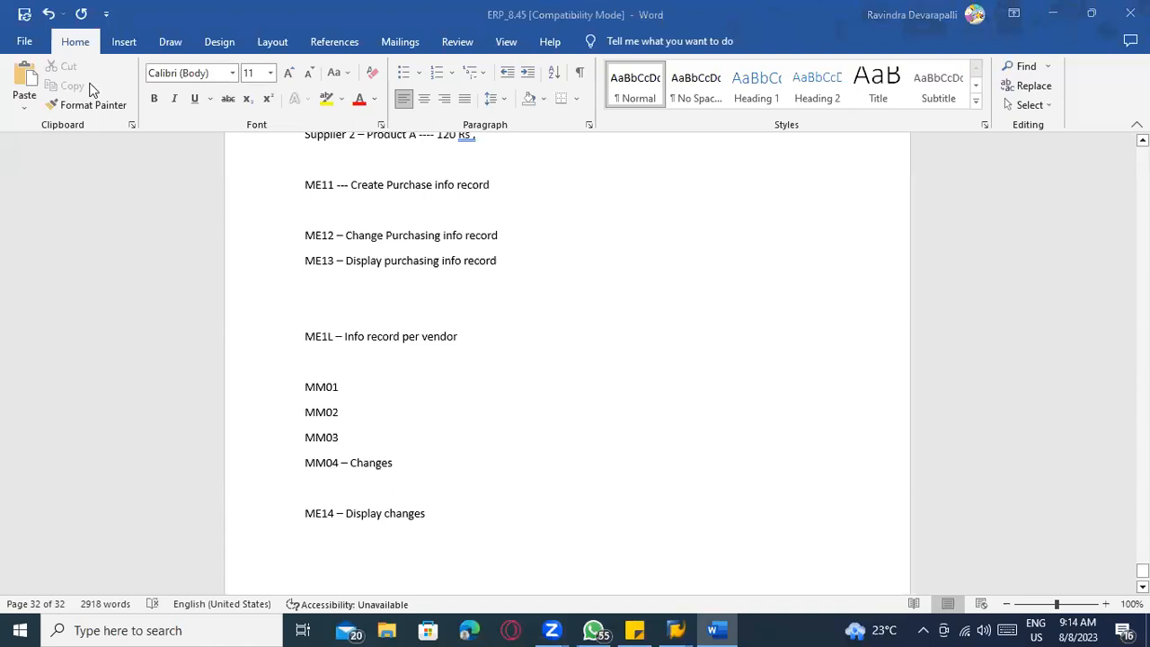
pyautogui.hotkey('alt', 'Tab')
pyautogui.hotkey('alt', 'Tab')
pyautogui.write('me1')
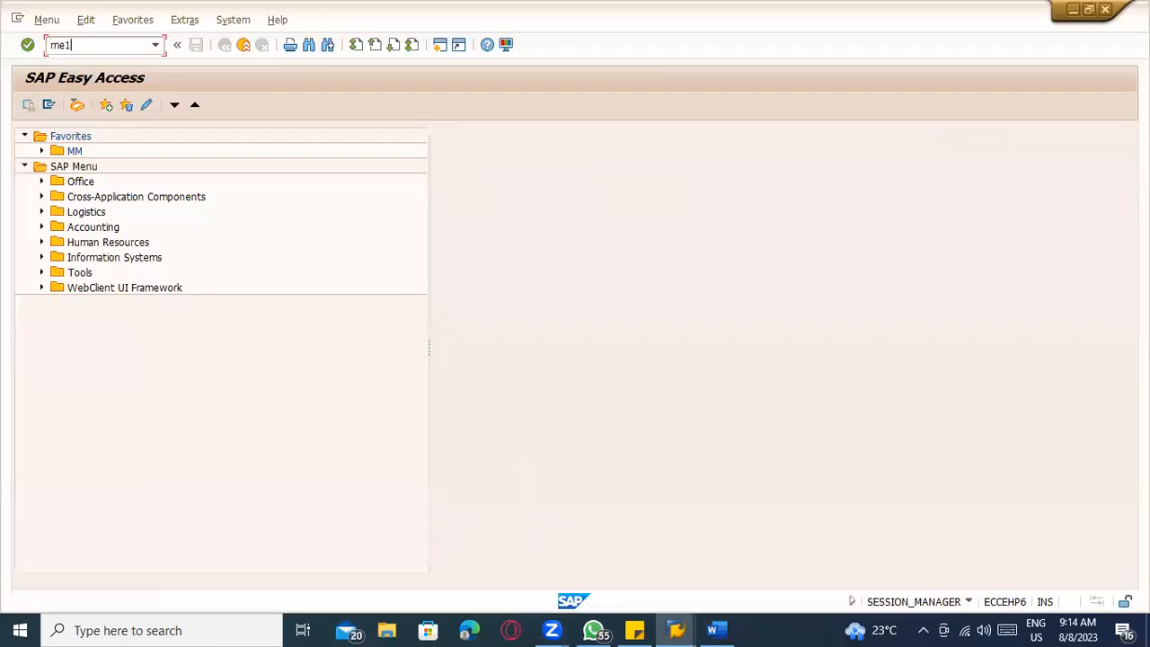
pyautogui.press('Return')
pyautogui.press('Return')
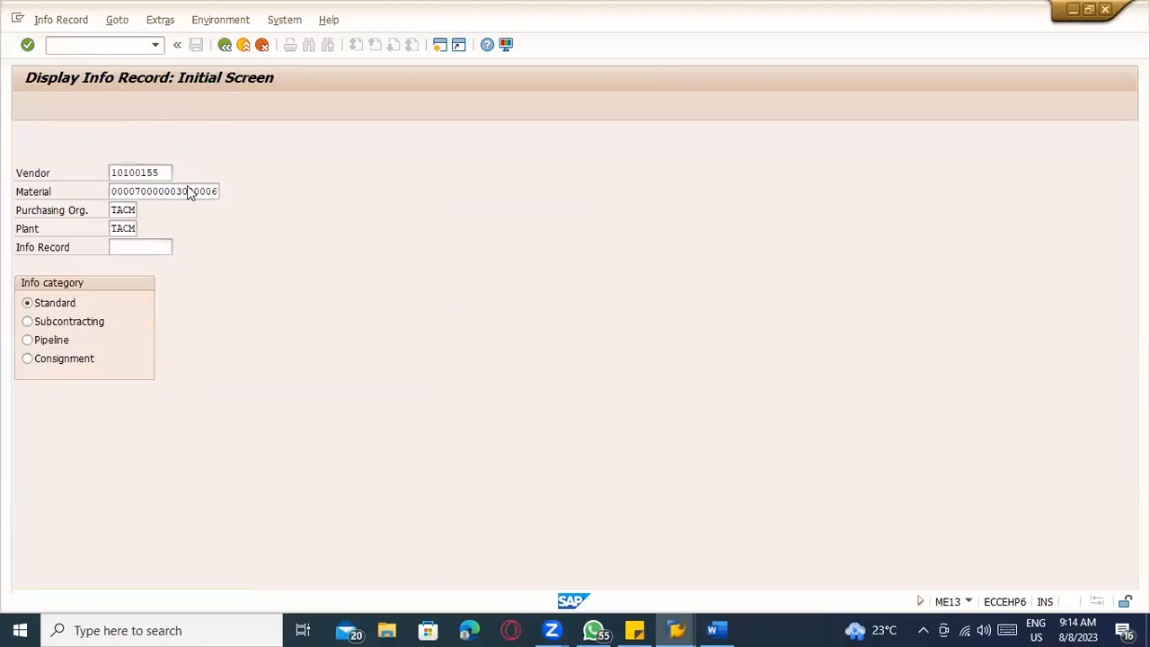
pyautogui.moveTo(116, 135); pyautogui.dragTo(214, 131)
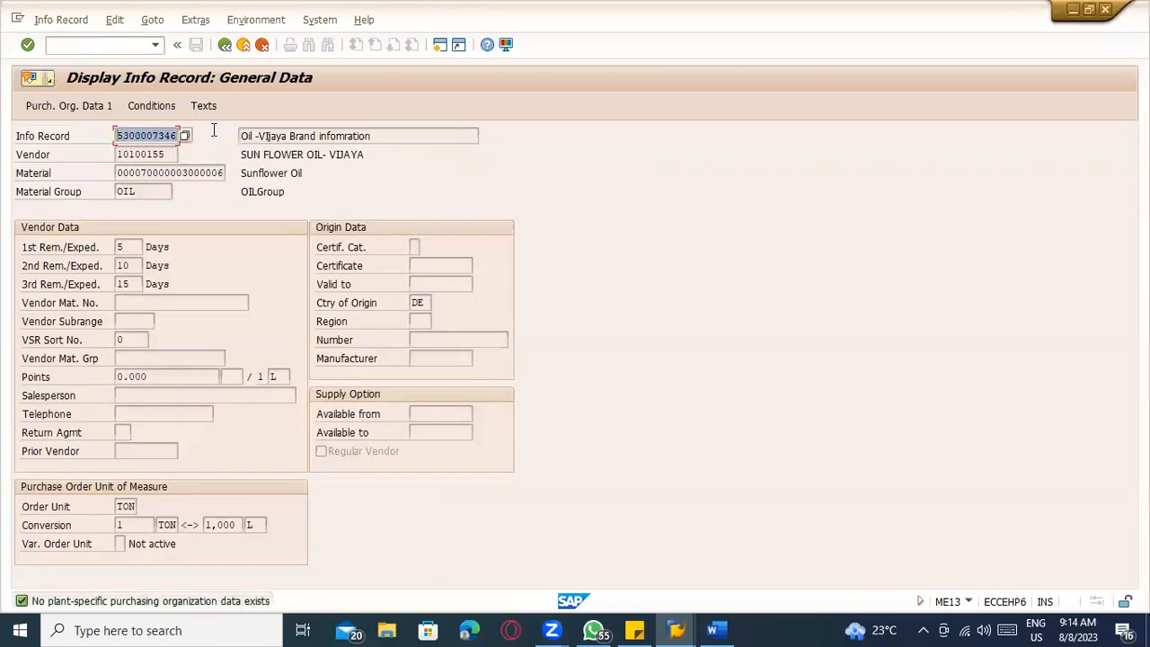
pyautogui.hotkey('ctrl', 'c')
# Return to the ME14 session, paste the copied info record number, and run the report.
pyautogui.hotkey('alt', 'Tab')
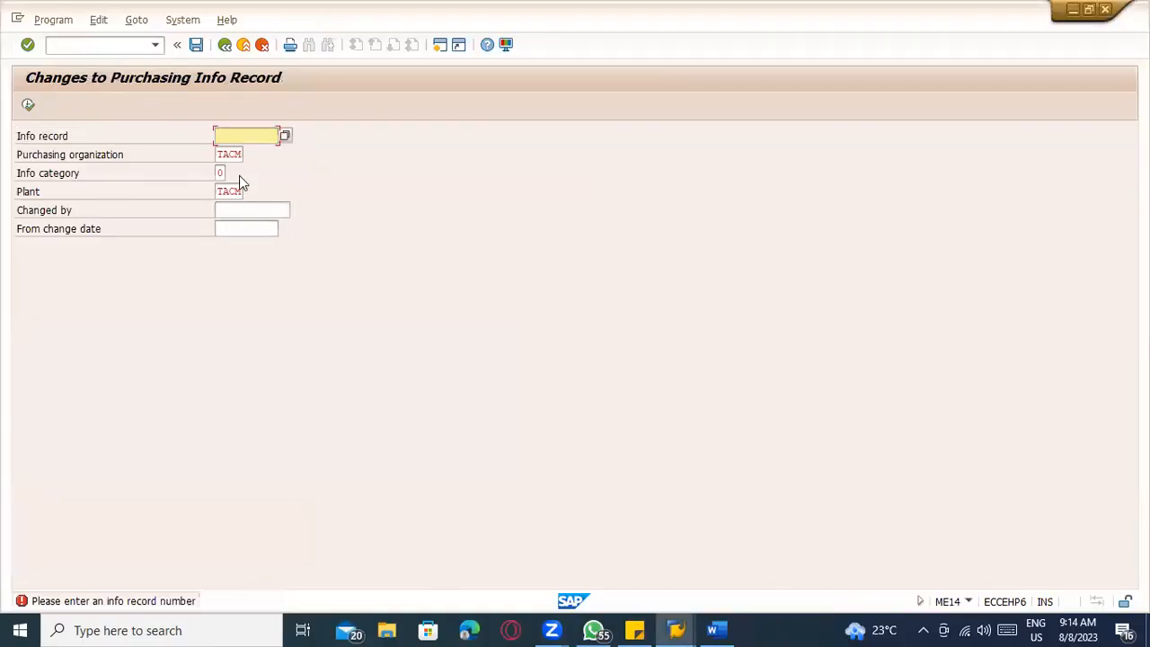
pyautogui.hotkey('ctrl', 'v')
pyautogui.click(28, 105)
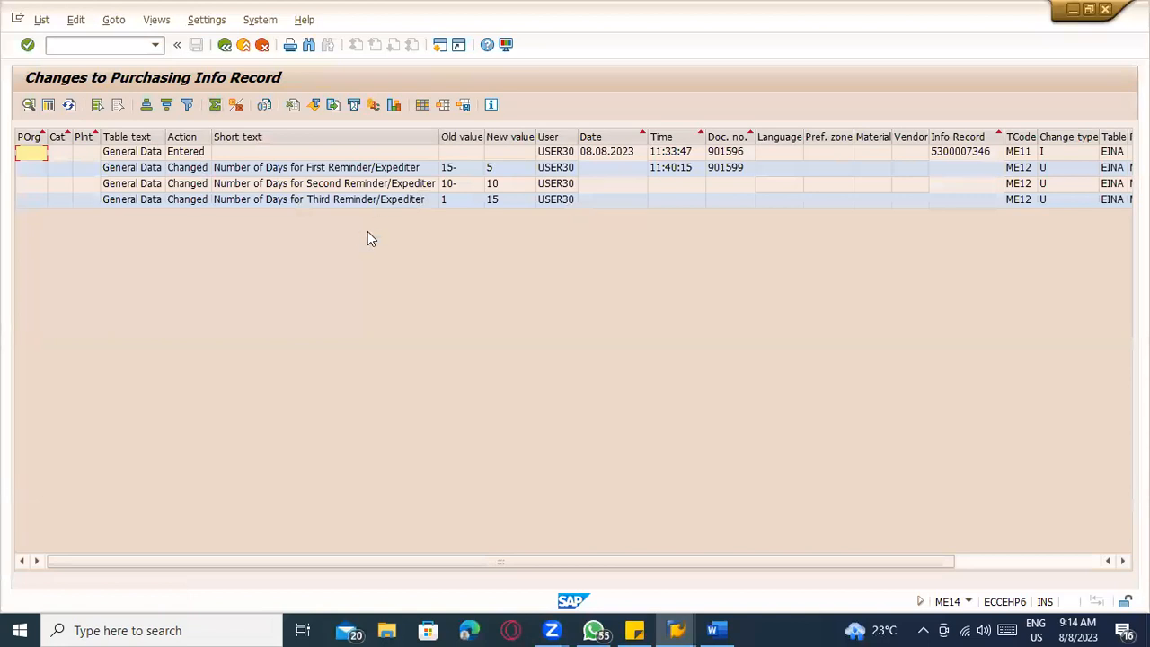
# Examine the first reminder's change entry and compare the report's old and new value columns.
pyautogui.click(399, 169)
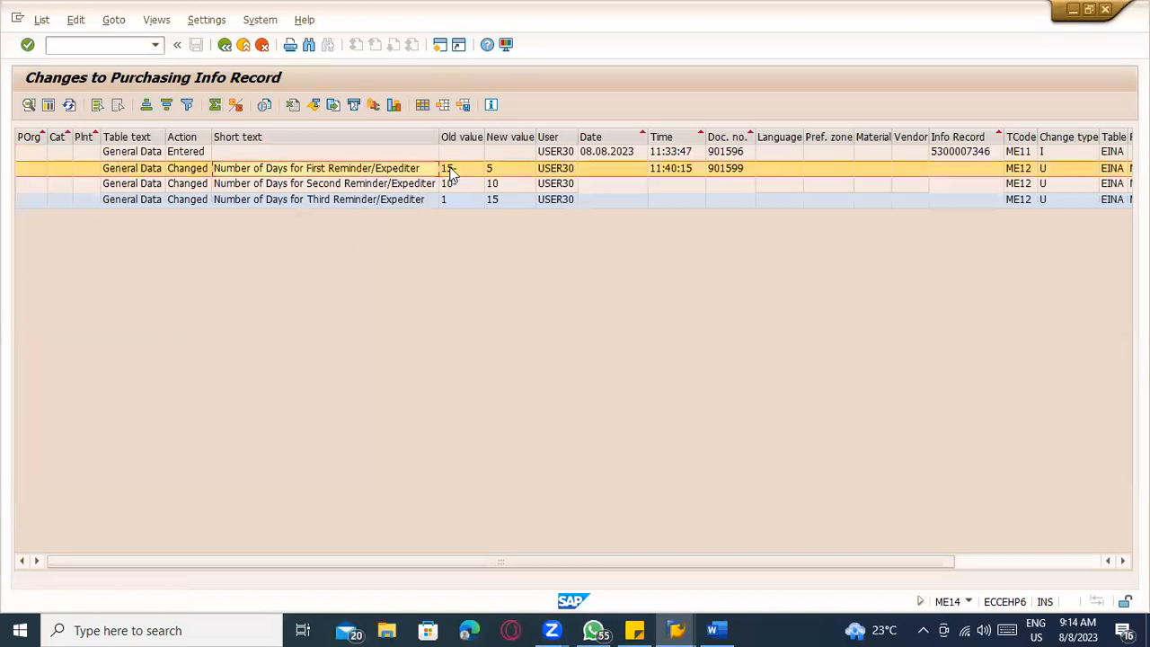
pyautogui.click(446, 136)
pyautogui.click(496, 139)
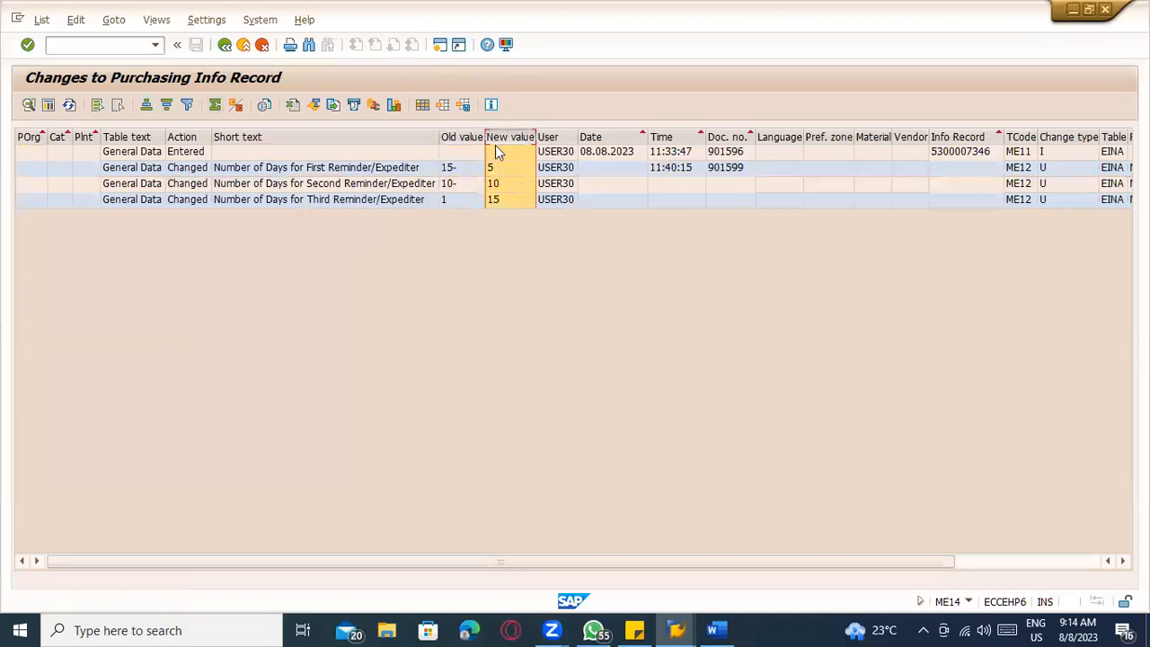
# Examine the second and third reminders' old and new values, then the report's user, date, time and remaining columns.
pyautogui.click(497, 168)
pyautogui.click(463, 185)
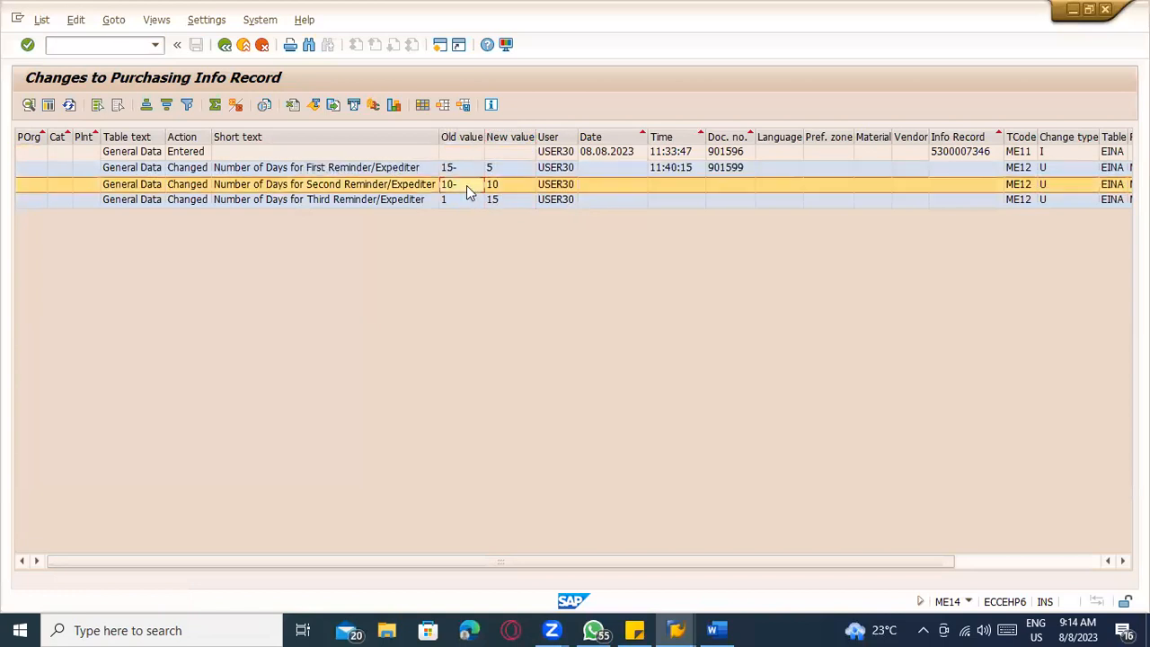
pyautogui.click(494, 185)
pyautogui.click(452, 202)
pyautogui.click(516, 207)
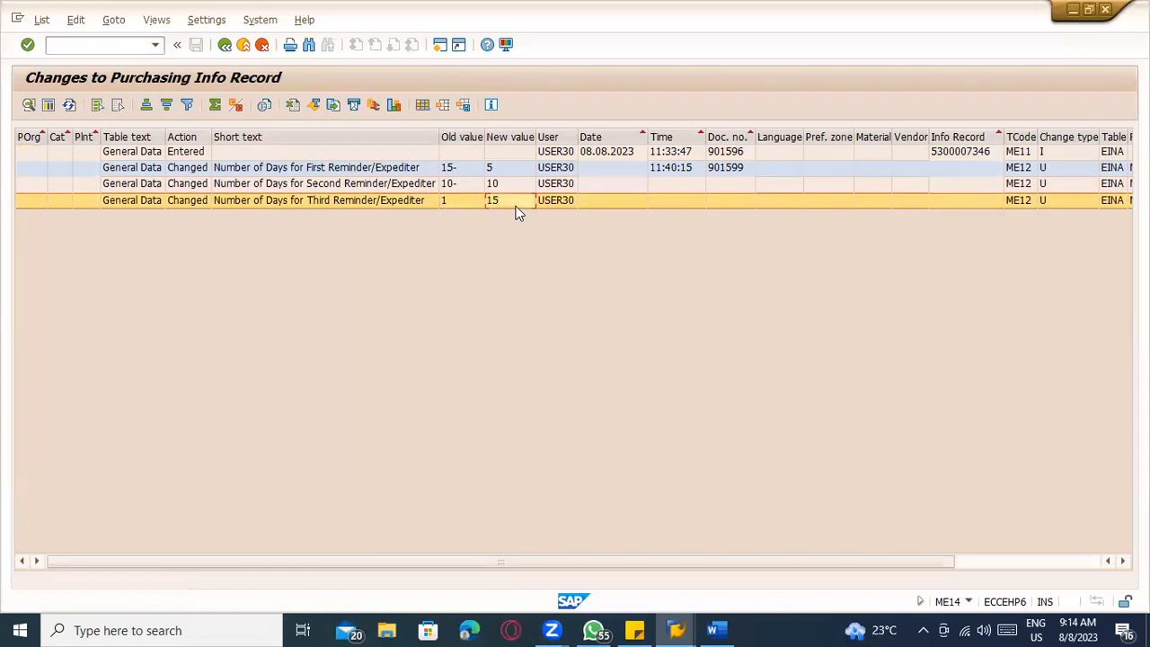
pyautogui.click(548, 136)
pyautogui.click(593, 137)
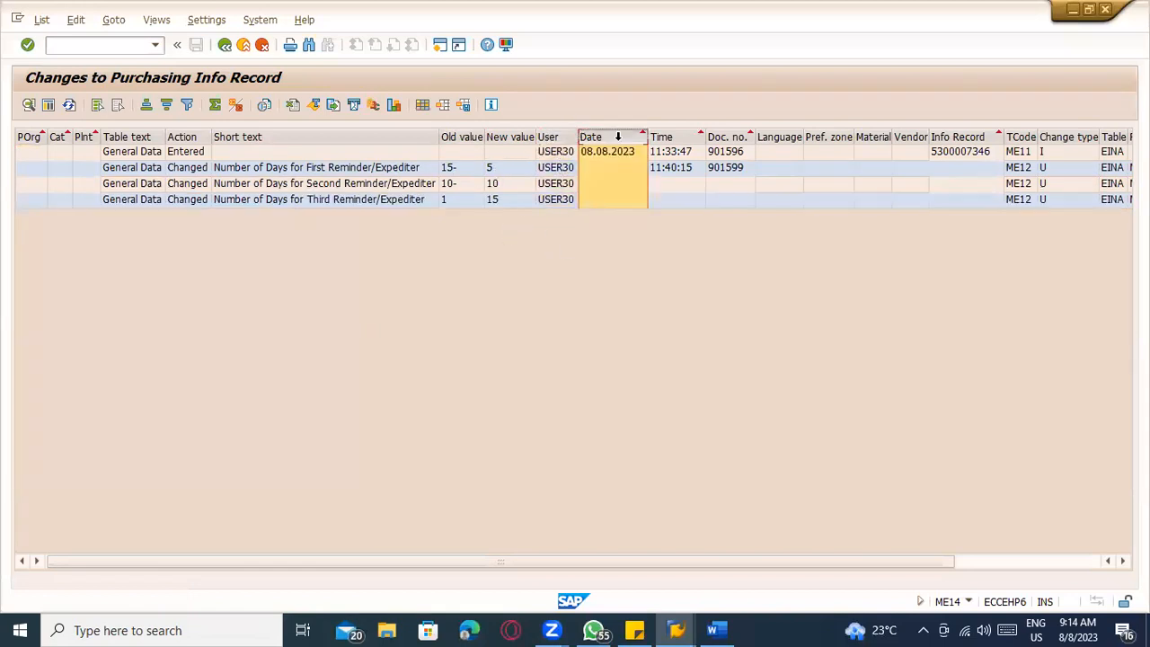
pyautogui.click(656, 136)
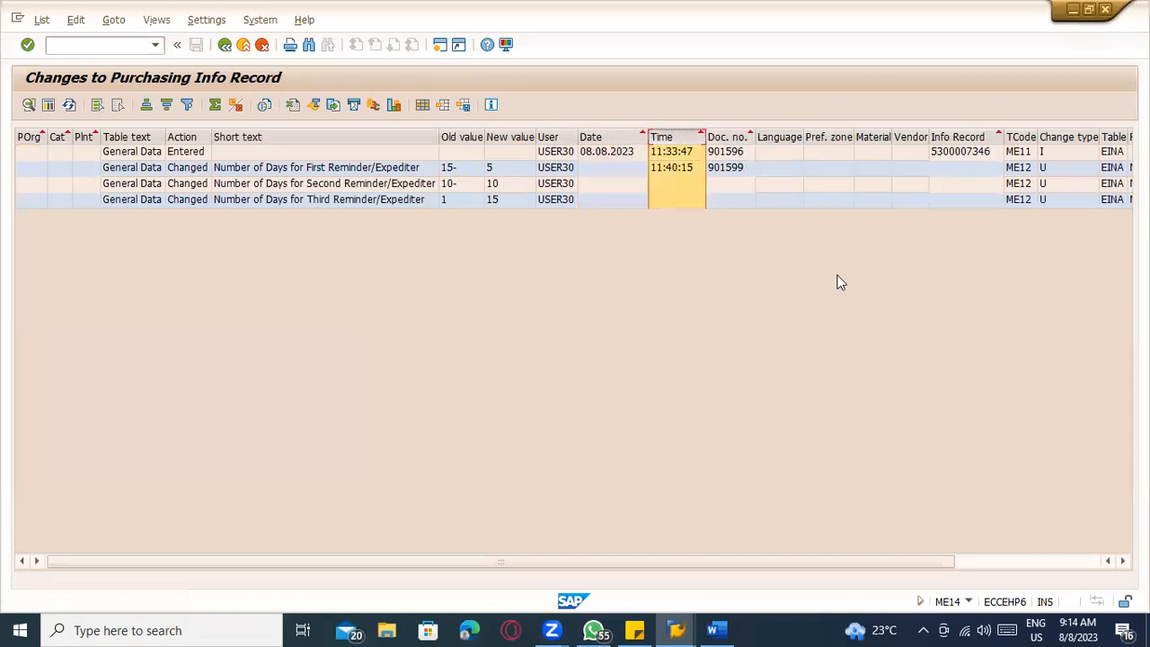
pyautogui.click(980, 561)
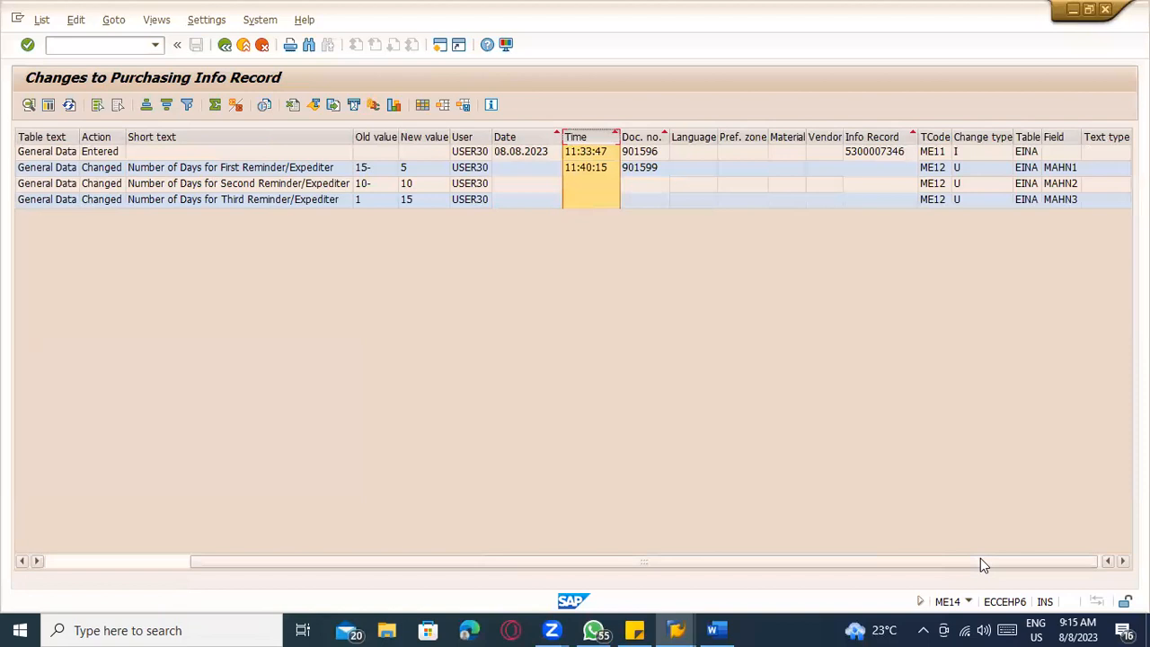
pyautogui.moveTo(980, 561); pyautogui.dragTo(647, 551)
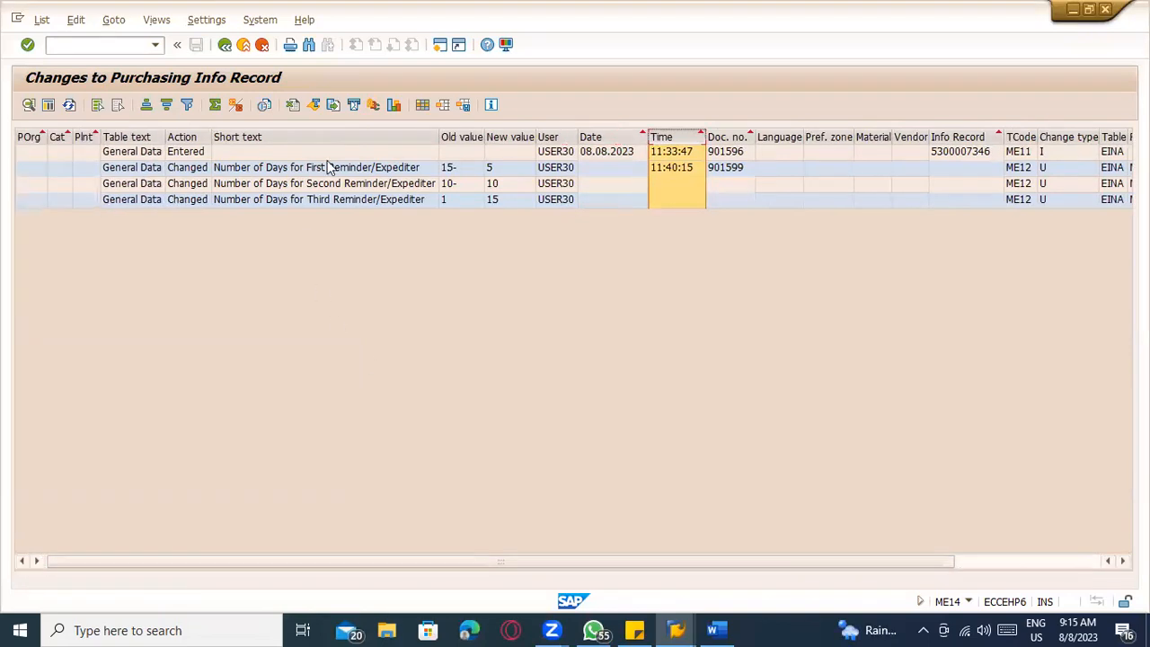
# Return to the SAP Easy Access menu and look through the Info Record folder's remaining transactions and subfolders, from ME15 to Follow-On Functions.
pyautogui.click(225, 44)
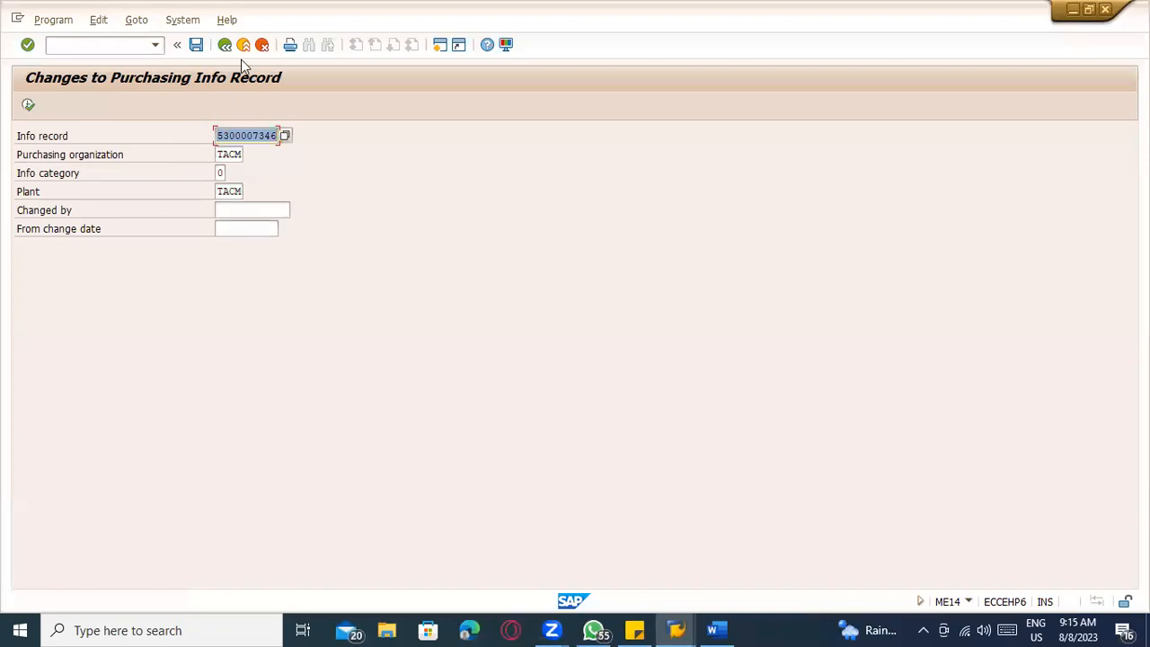
pyautogui.click(243, 44)
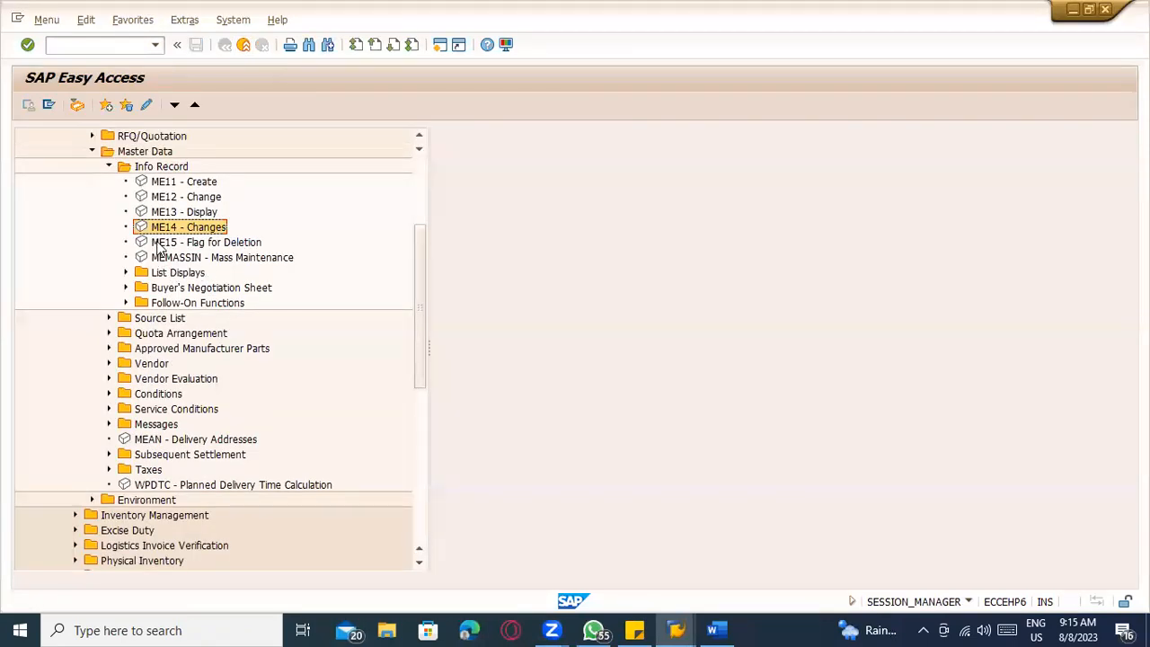
pyautogui.click(158, 242)
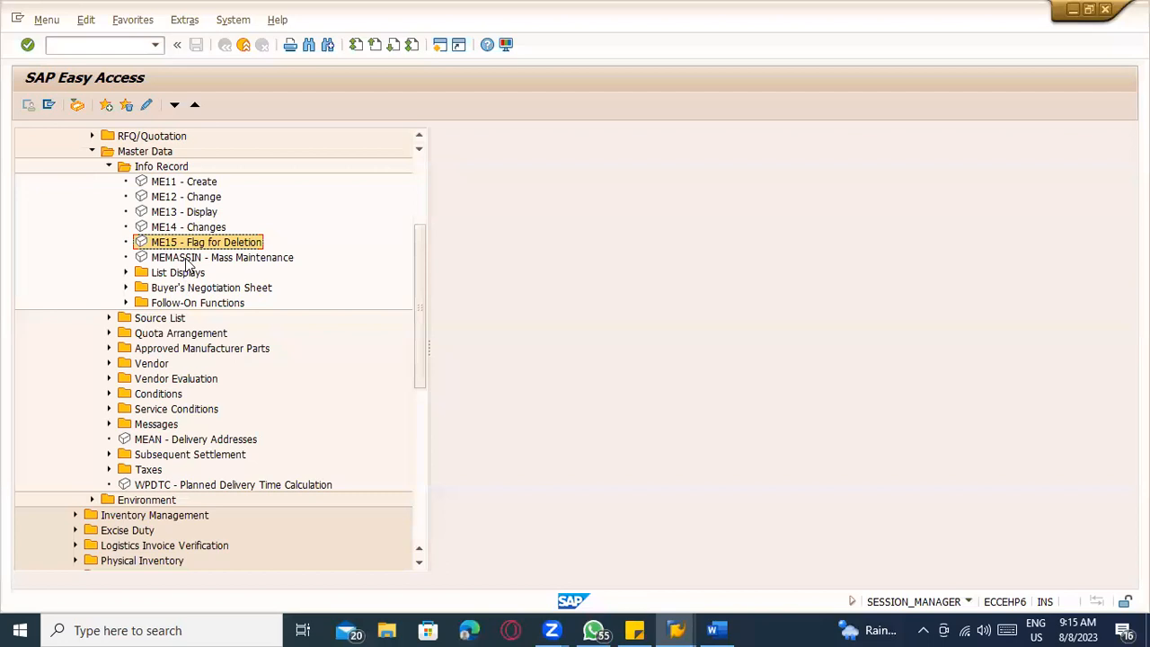
pyautogui.click(188, 261)
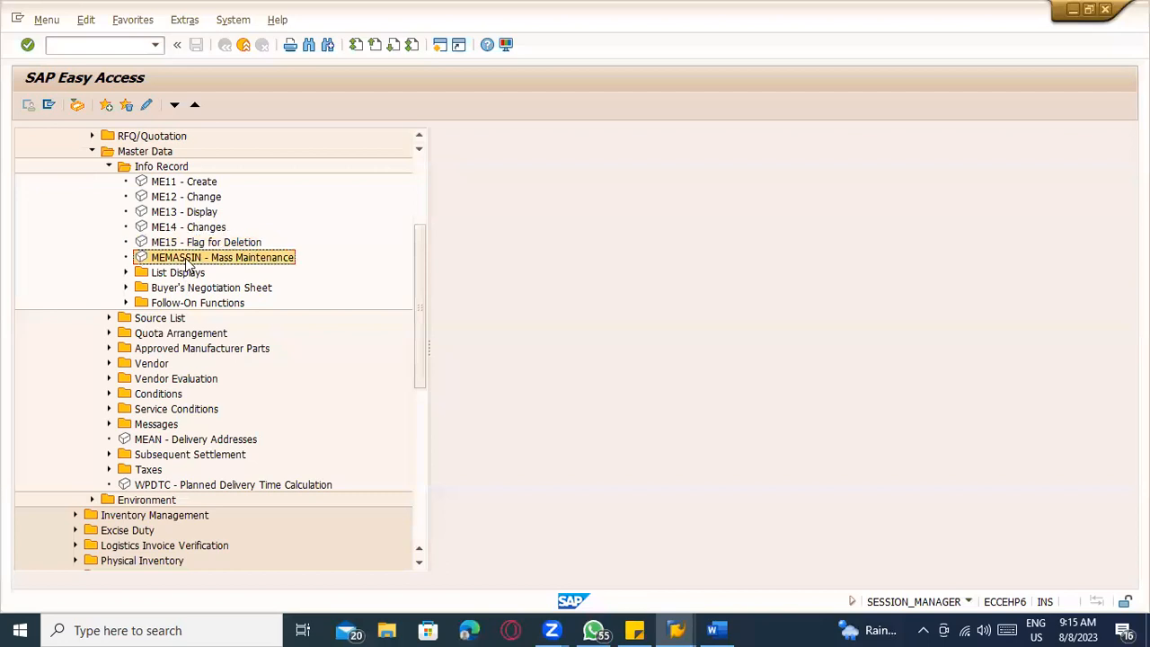
pyautogui.click(125, 273)
pyautogui.click(126, 273)
pyautogui.click(126, 288)
pyautogui.click(125, 287)
pyautogui.click(126, 303)
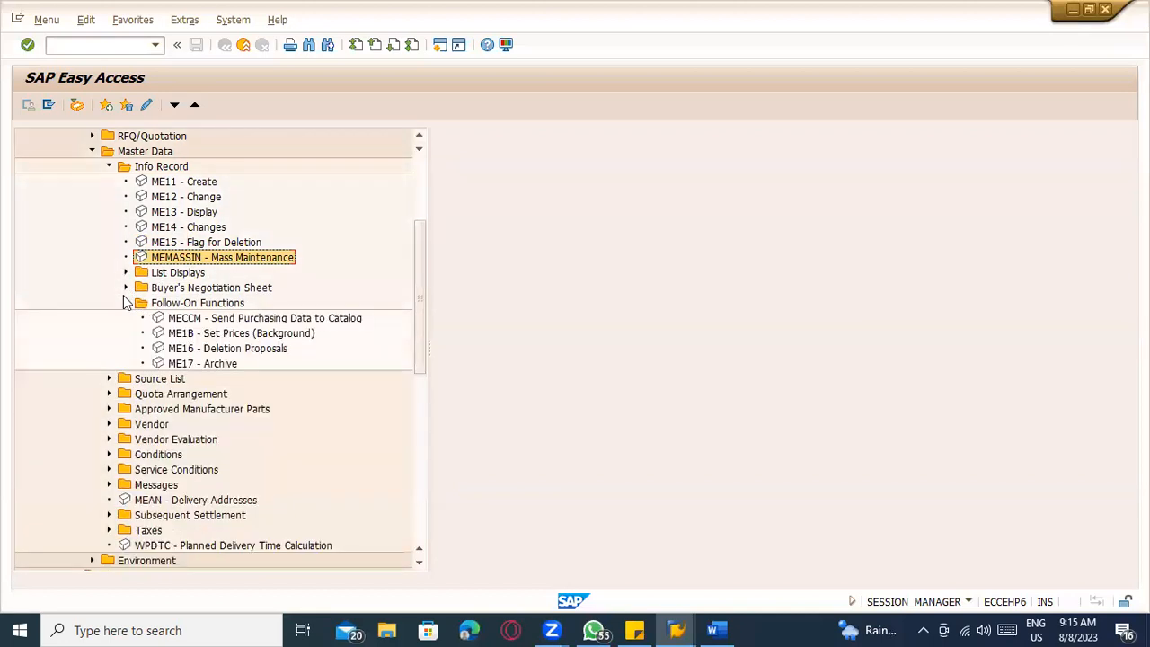
pyautogui.click(126, 302)
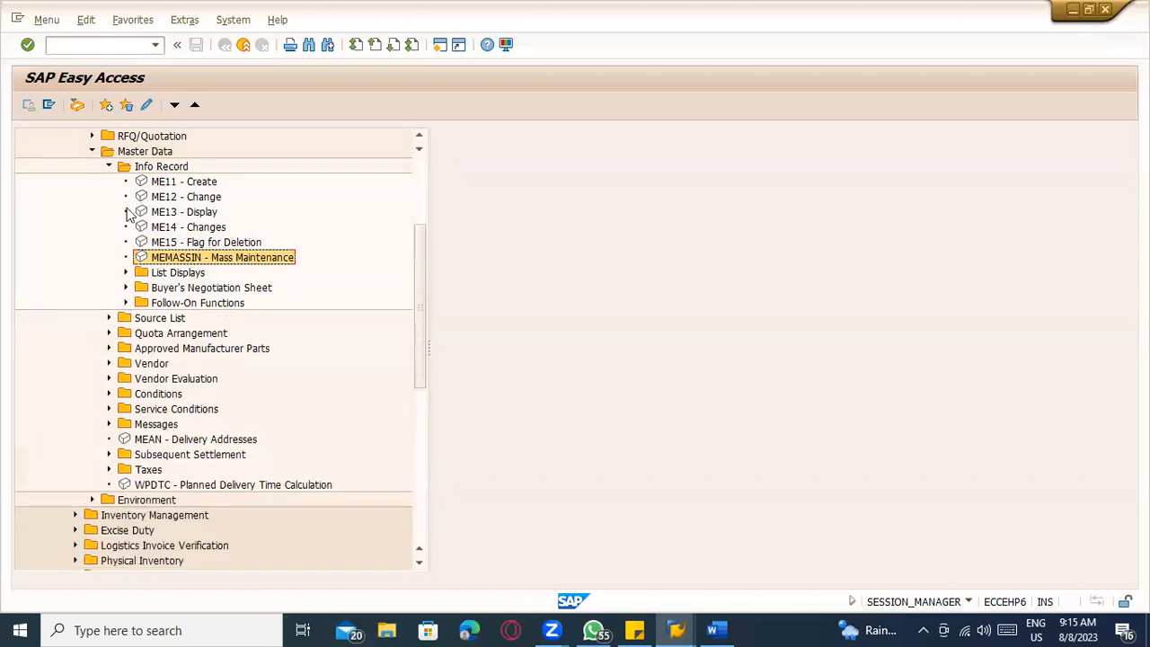
pyautogui.click(109, 167)
# Switch to the Word notes and add the line "Material Master record" below the ME14 entry, separated by a blank line.
pyautogui.hotkey('alt', 'Tab')
pyautogui.scroll(-2, 326, 320)
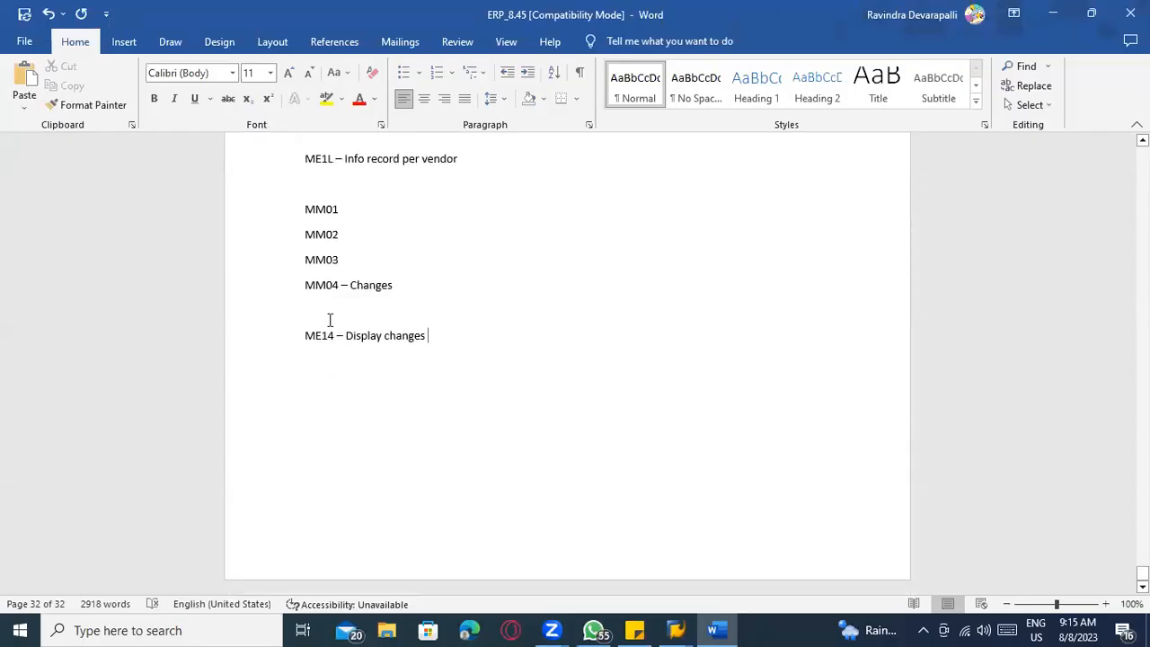
pyautogui.scroll(3, 441, 372)
pyautogui.scroll(6, 441, 372)
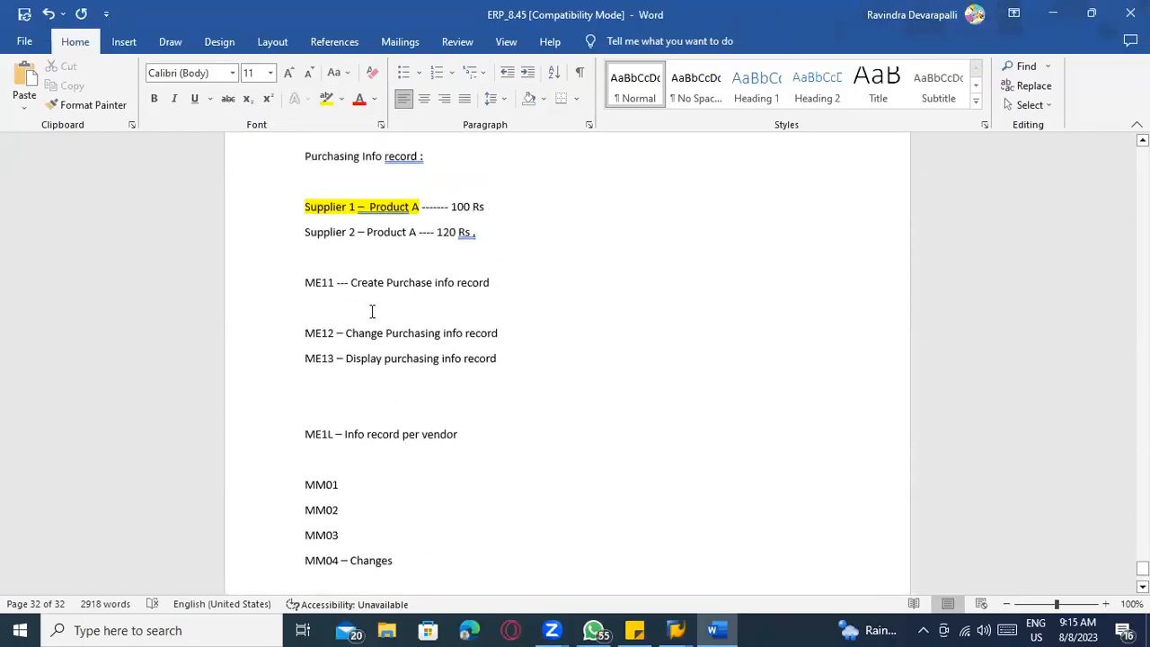
pyautogui.scroll(-4, 476, 392)
pyautogui.scroll(-3, 477, 446)
pyautogui.press('Return')
pyautogui.press('Return')
pyautogui.write('Mat')
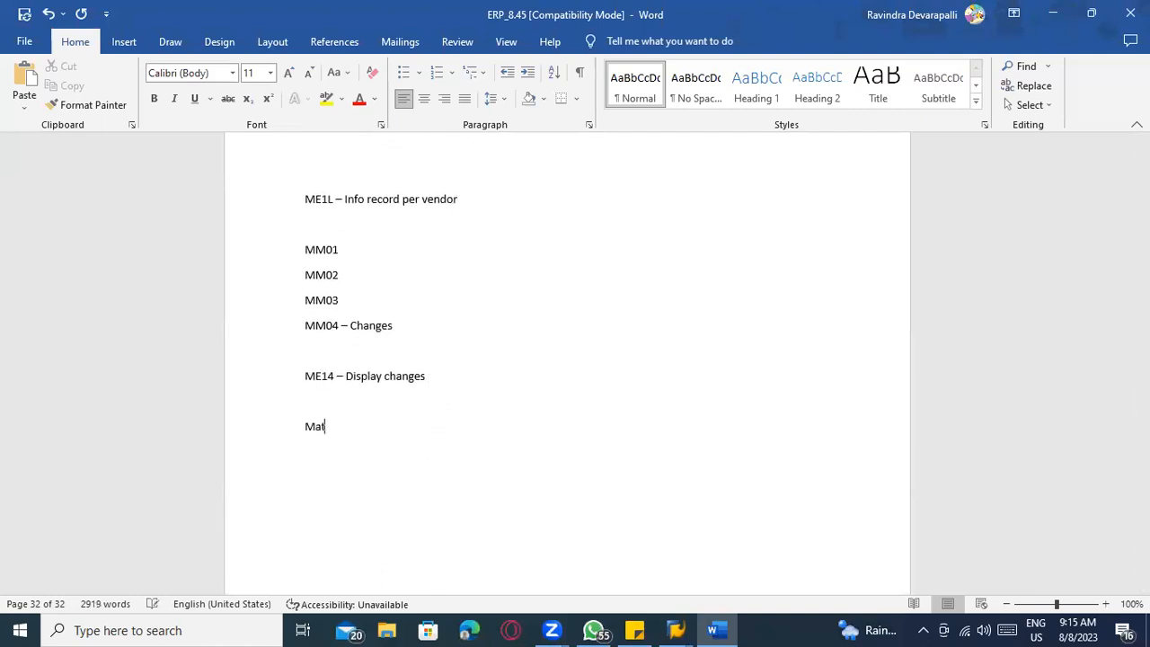
pyautogui.write('erial Maester')
pyautogui.press('BackSpace')
pyautogui.press('BackSpace')
pyautogui.press('BackSpace')
pyautogui.press('BackSpace')
pyautogui.press('BackSpace')
pyautogui.press('BackSpace')
pyautogui.write('ster record')
# Add the lines "Vendor master record" and "Purchasing info record" below the material master line.
pyautogui.press('Return')
pyautogui.write('Vendor m')
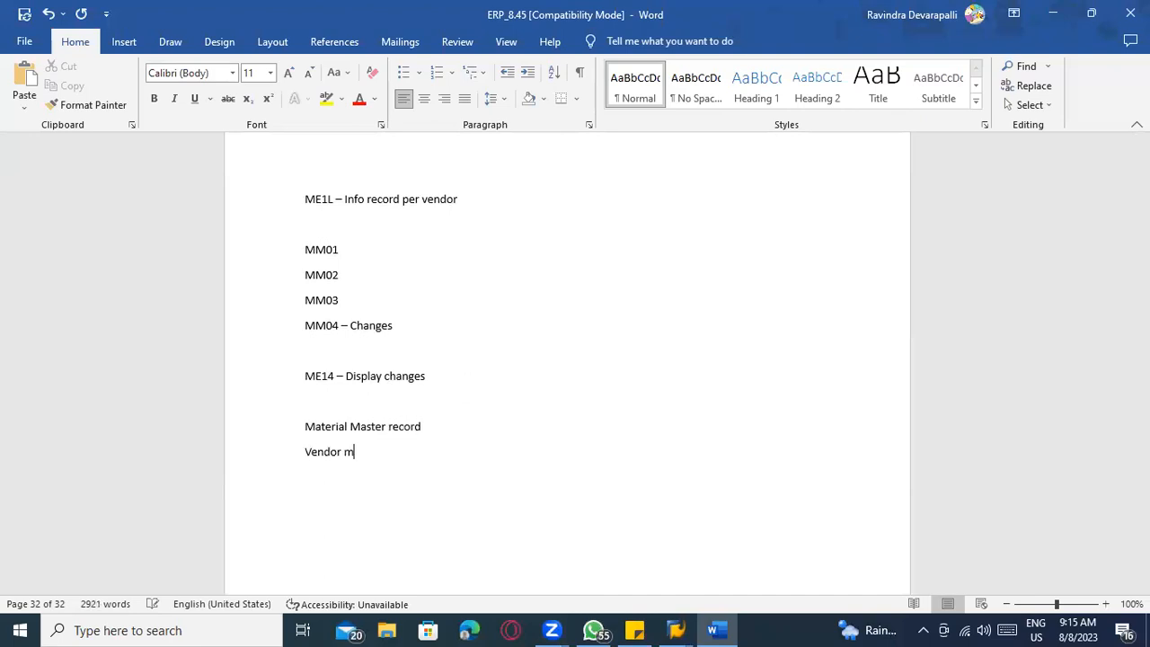
pyautogui.write('aster record')
pyautogui.press('Return')
pyautogui.write('Purchasing info record')
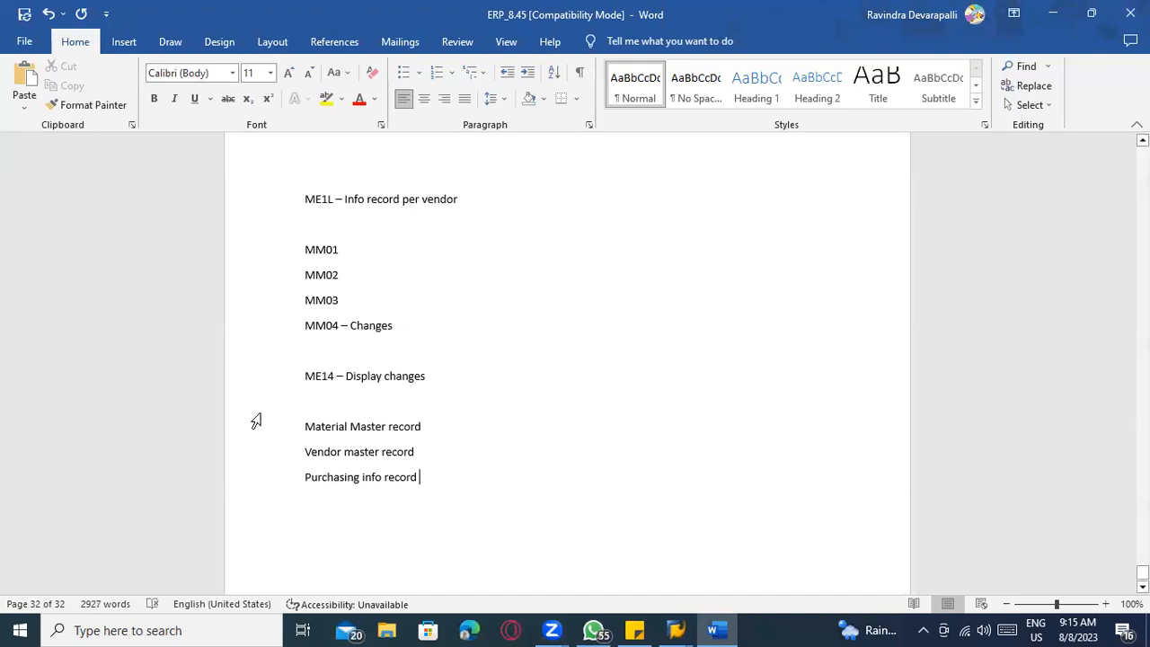
# Add a "Table –" line below the list of records and insert blank lines to continue on a new page.
pyautogui.scroll(-1, 434, 466)
pyautogui.scroll(-1, 434, 466)
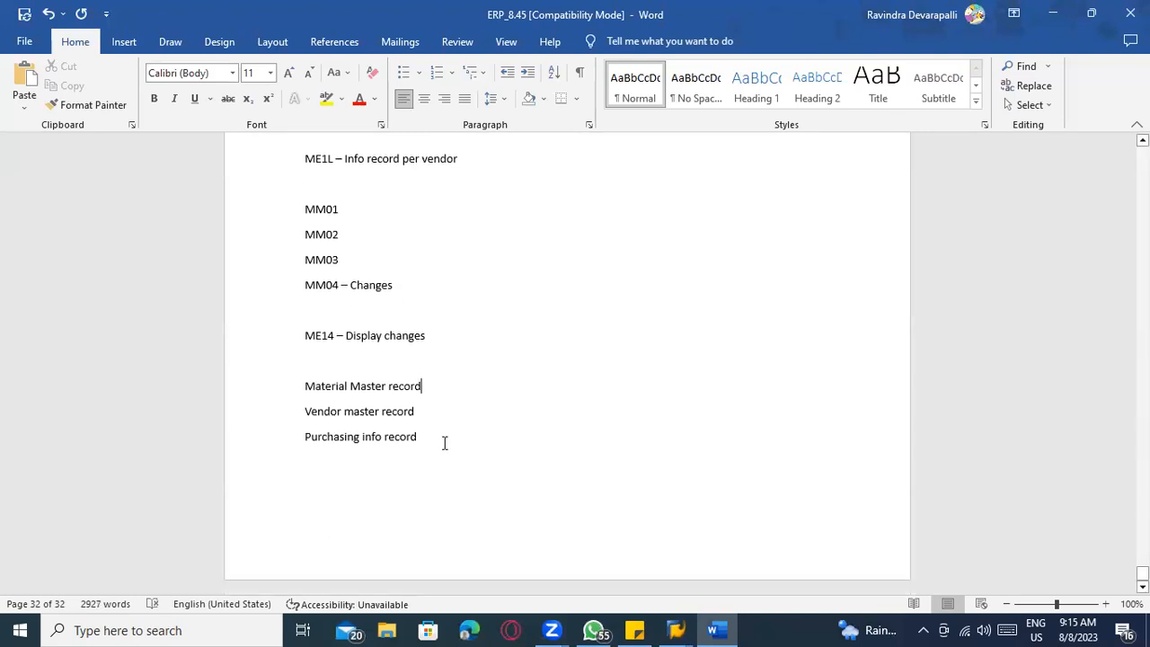
pyautogui.press('Return')
pyautogui.press('Return')
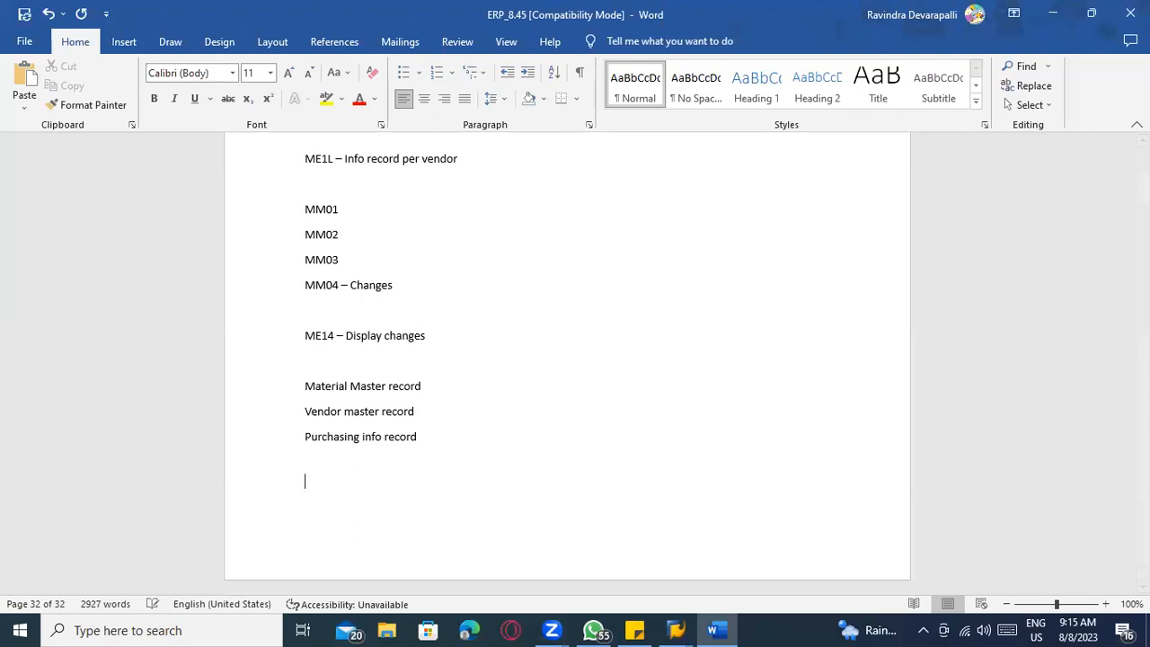
pyautogui.write('Table ')
pyautogui.write('-')
pyautogui.press('Return')
pyautogui.press('Return')
pyautogui.press('Return')
pyautogui.press('Return')
pyautogui.press('Return')
# Add the heading "Material master record ---" on the new page, followed by a blank line.
pyautogui.write('Material amst')
pyautogui.press('BackSpace')
pyautogui.press('BackSpace')
pyautogui.press('BackSpace')
pyautogui.press('BackSpace')
pyautogui.write('master record :')
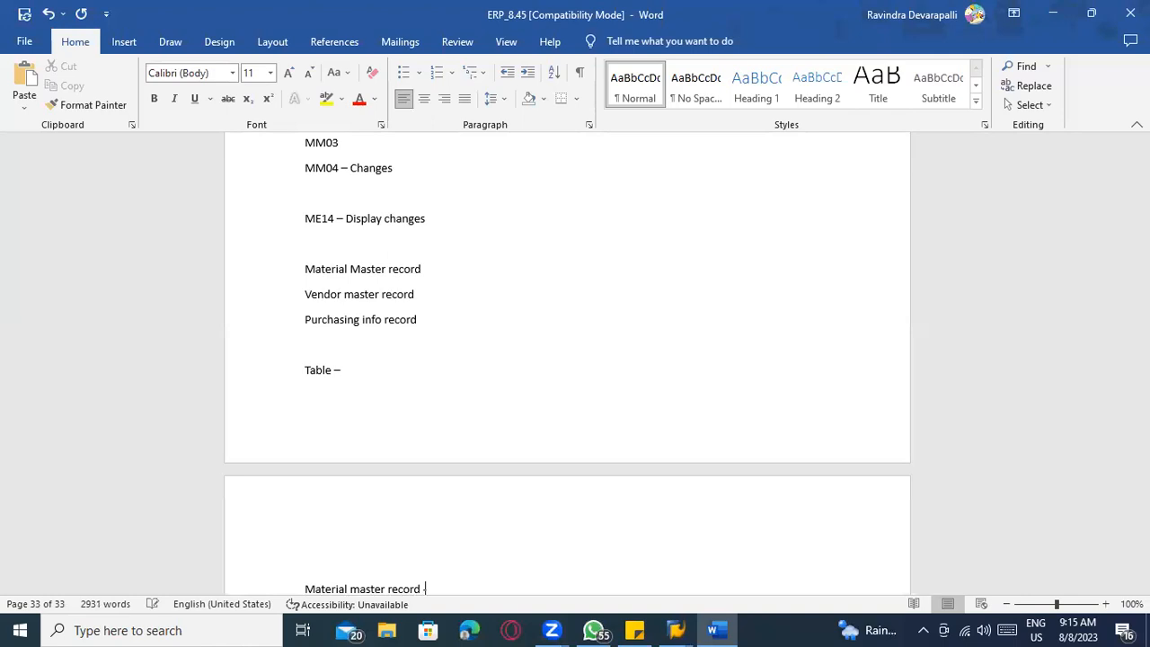
pyautogui.press('Return')
pyautogui.press('Return')
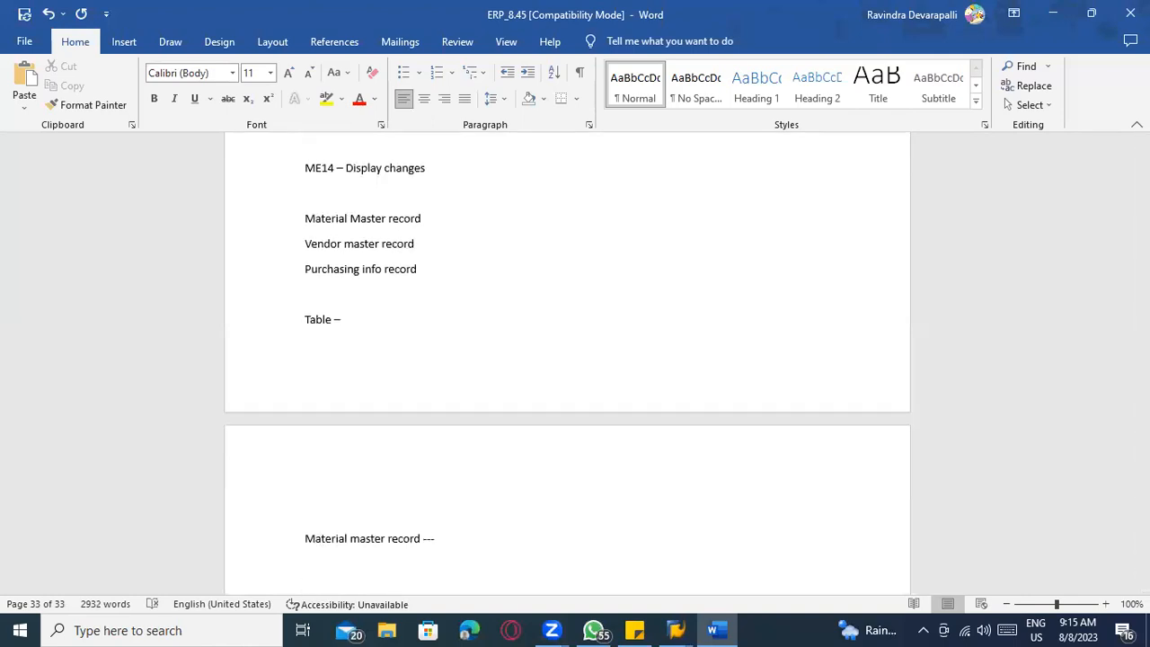
# List Basic, Sales data, Purchasing data and Accounting data on separate lines under the material master heading.
pyautogui.scroll(-1, 452, 440)
pyautogui.write('Basi')
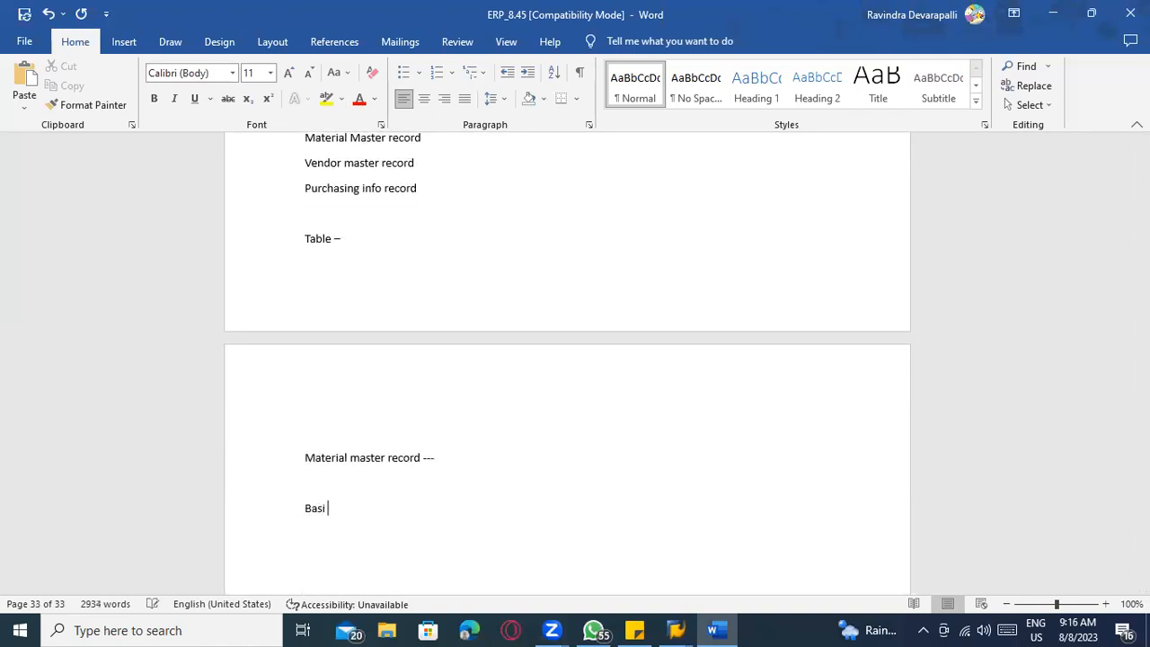
pyautogui.press('BackSpace')
pyautogui.write('c')
pyautogui.press('Return')
pyautogui.write('Sales dapurchasing data')
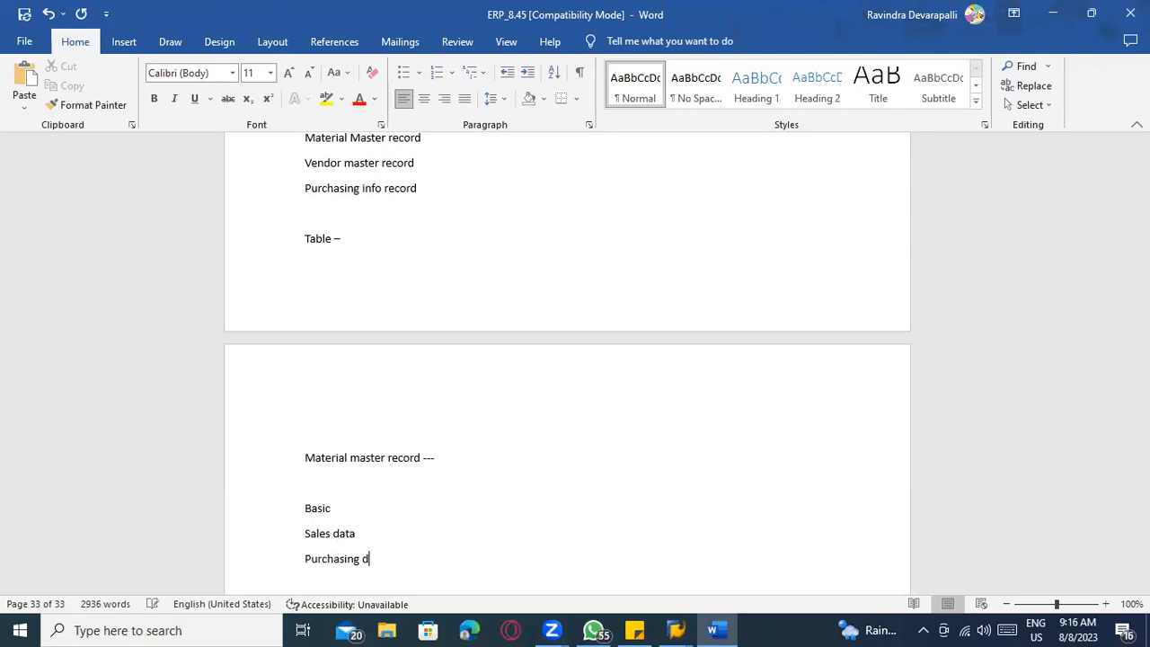
pyautogui.press('Return')
pyautogui.write('accou')
pyautogui.write('nting data')
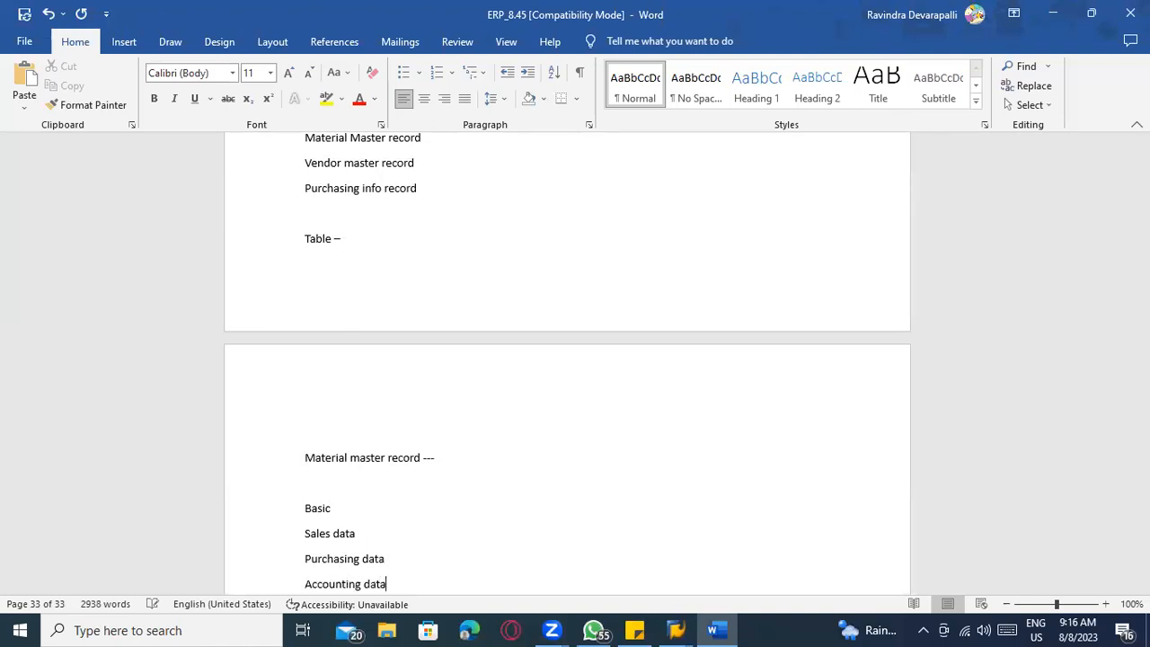
# Extend the material master list with the lines "Plant data storage location", "MRP" and "Costing".
pyautogui.press('Return')
pyautogui.write('plant ')
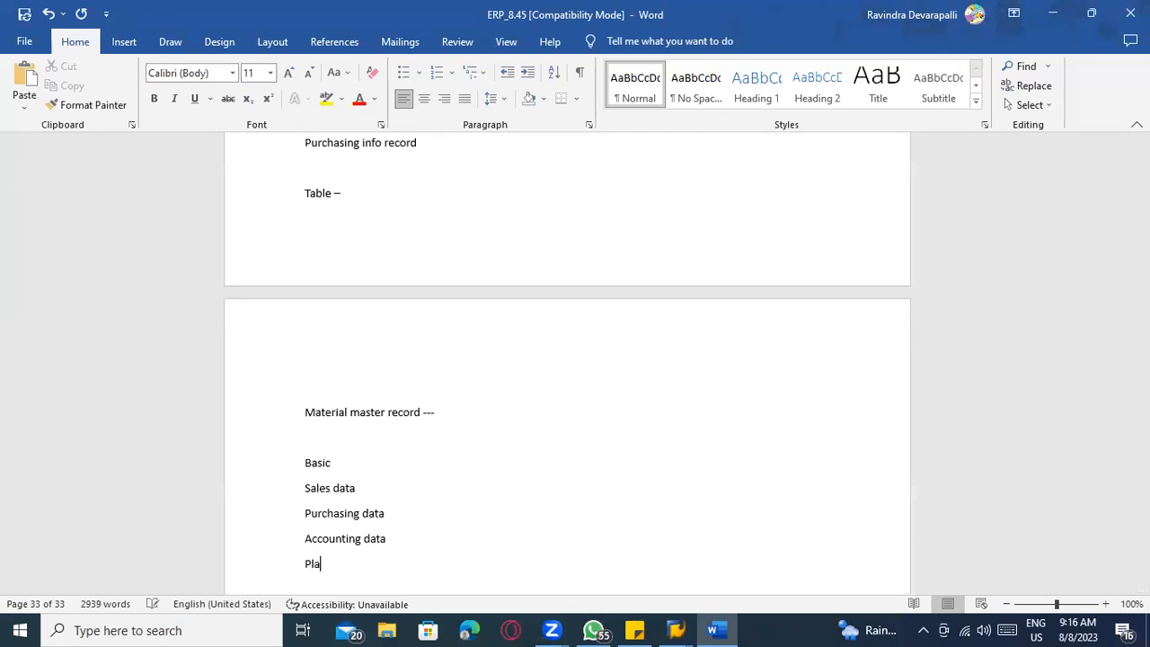
pyautogui.write('data storage location')
pyautogui.press('Return')
pyautogui.write('MRP')
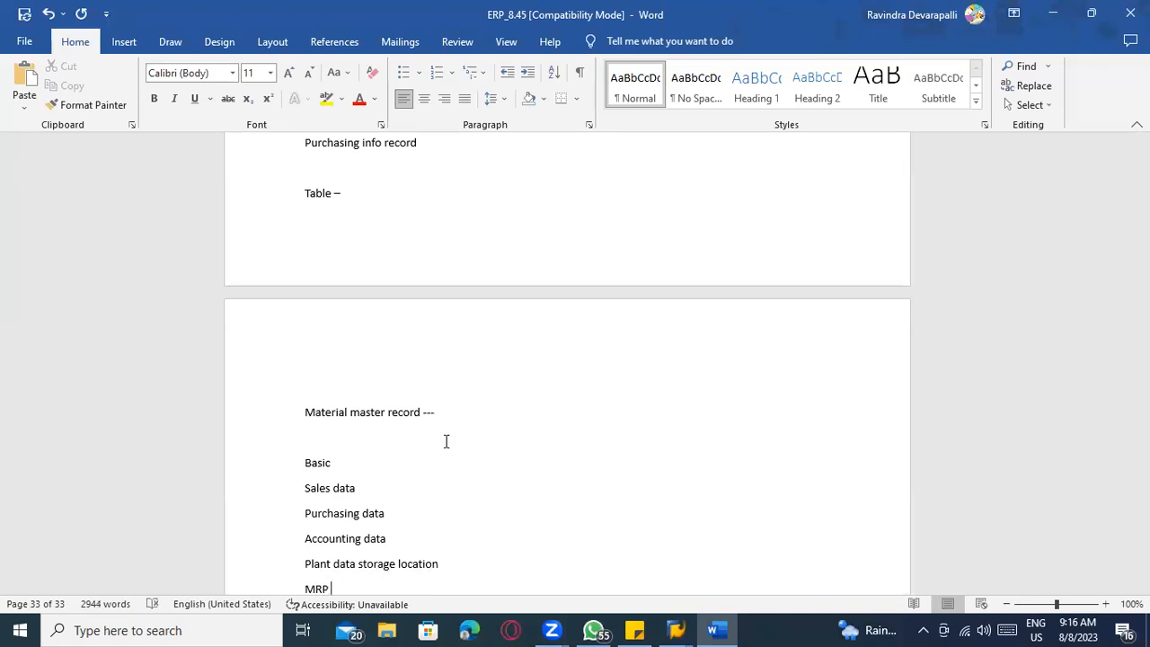
pyautogui.scroll(-3, 445, 441)
pyautogui.press('Return')
pyautogui.write('Costing')
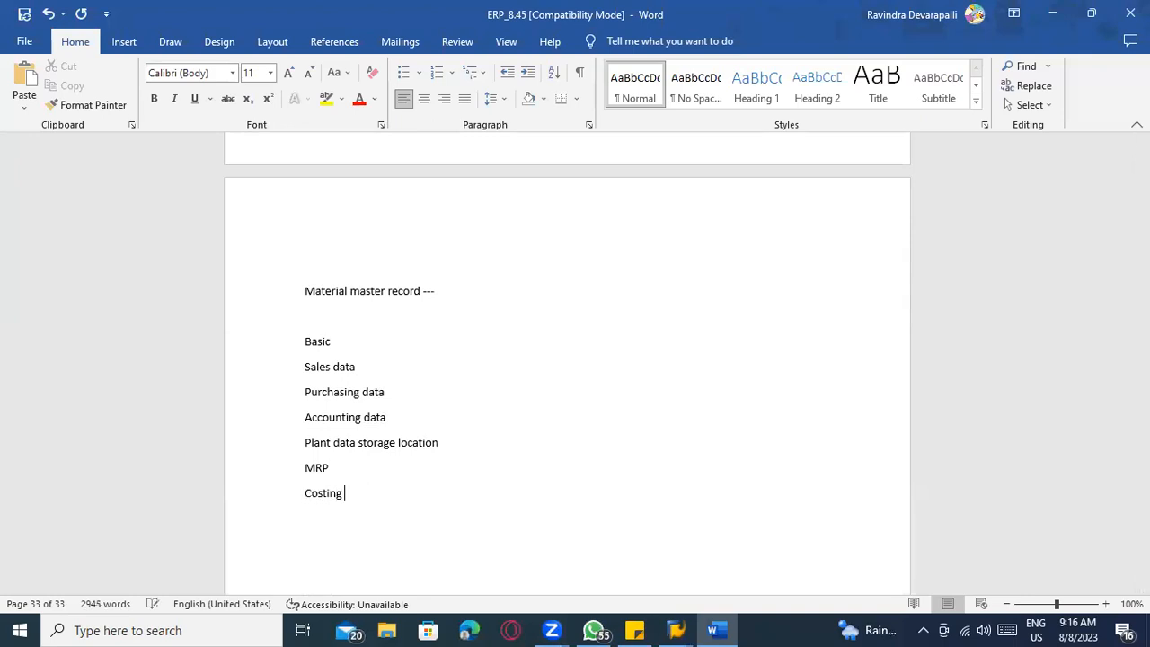
# Add a dashed separator after Basic and enter the table name MARA, indented on the same line.
pyautogui.click(378, 329)
pyautogui.click(359, 349)
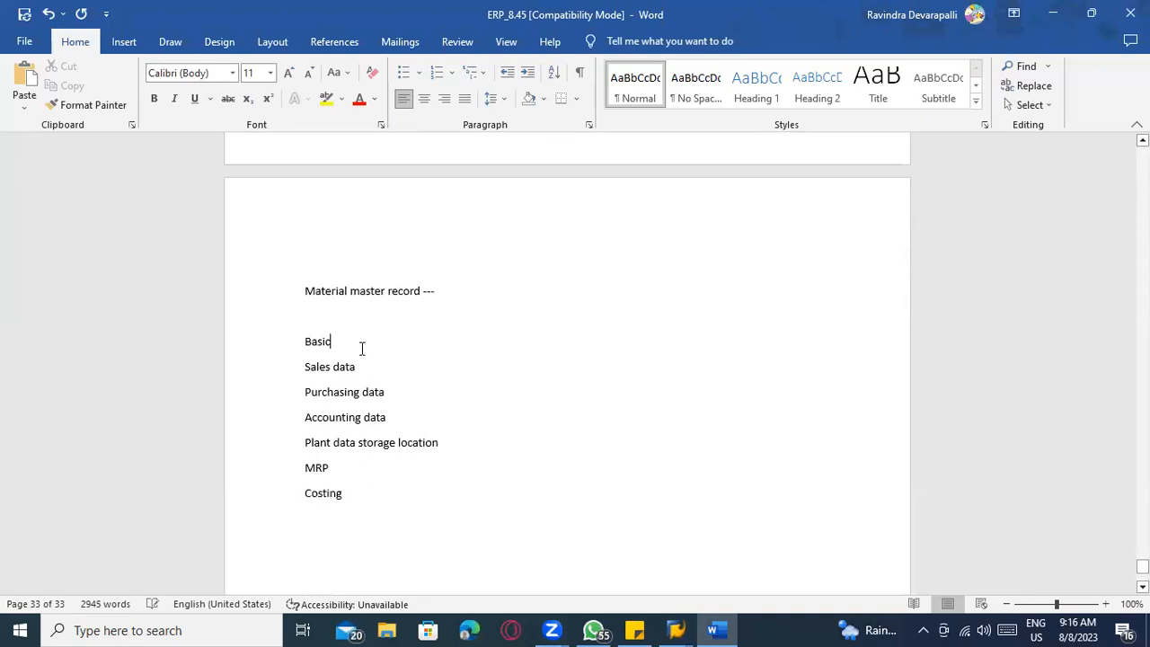
pyautogui.write('--------')
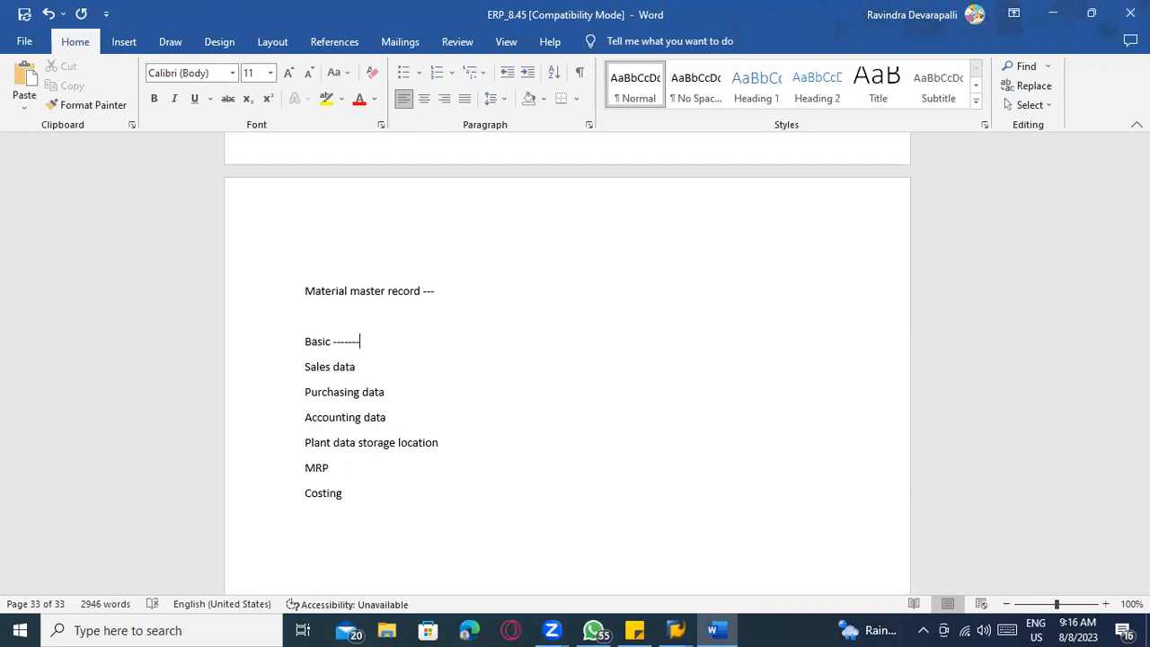
pyautogui.click(356, 350)
pyautogui.press('Tab')
pyautogui.press('Tab')
pyautogui.press('Tab')
pyautogui.press('Tab')
pyautogui.write('MARA')
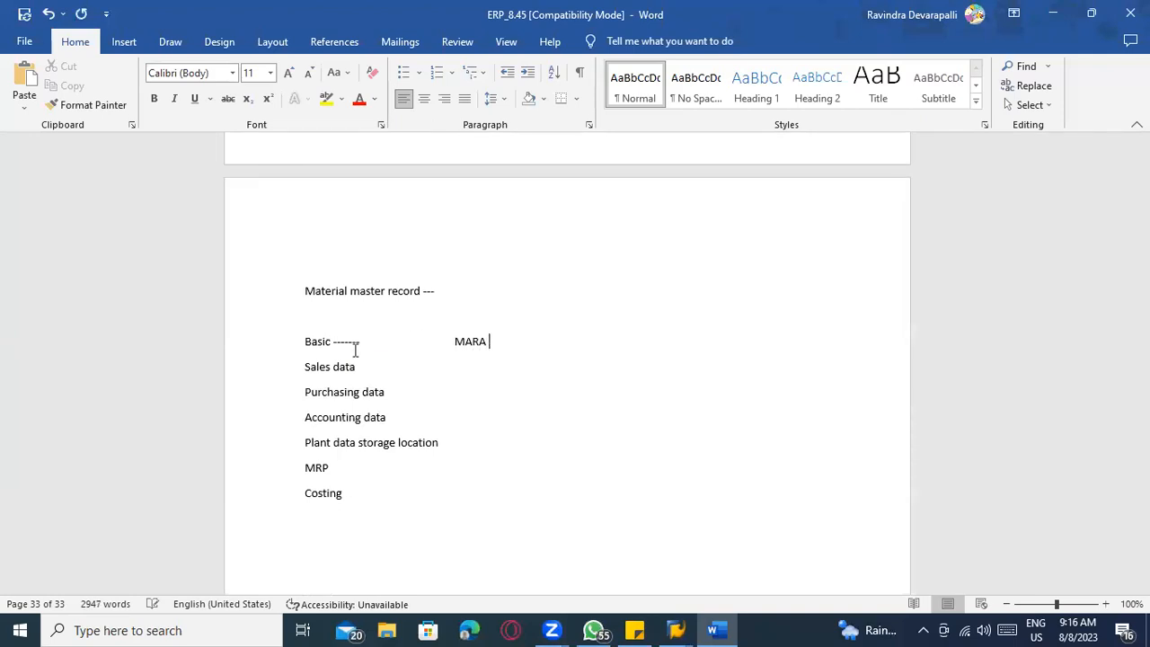
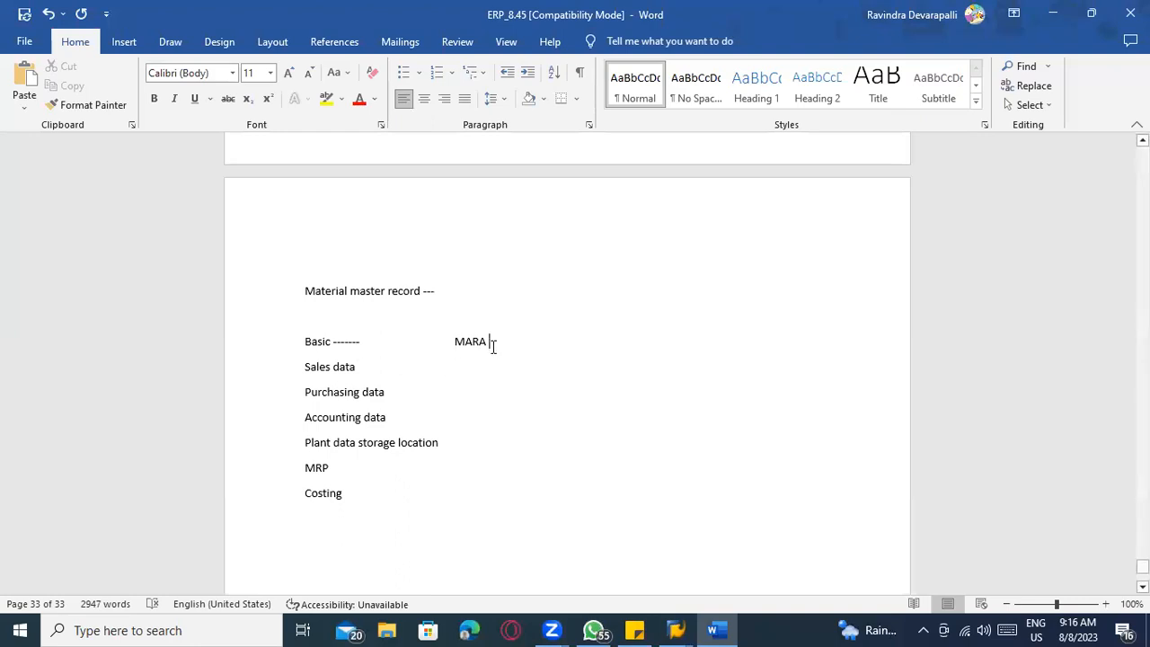
# Enter the table names MVKE beside Sales data and MARC beside Purchasing data, each after a dashed separator.
pyautogui.click(311, 345)
pyautogui.click(409, 377)
pyautogui.write('-------------- MVKE')
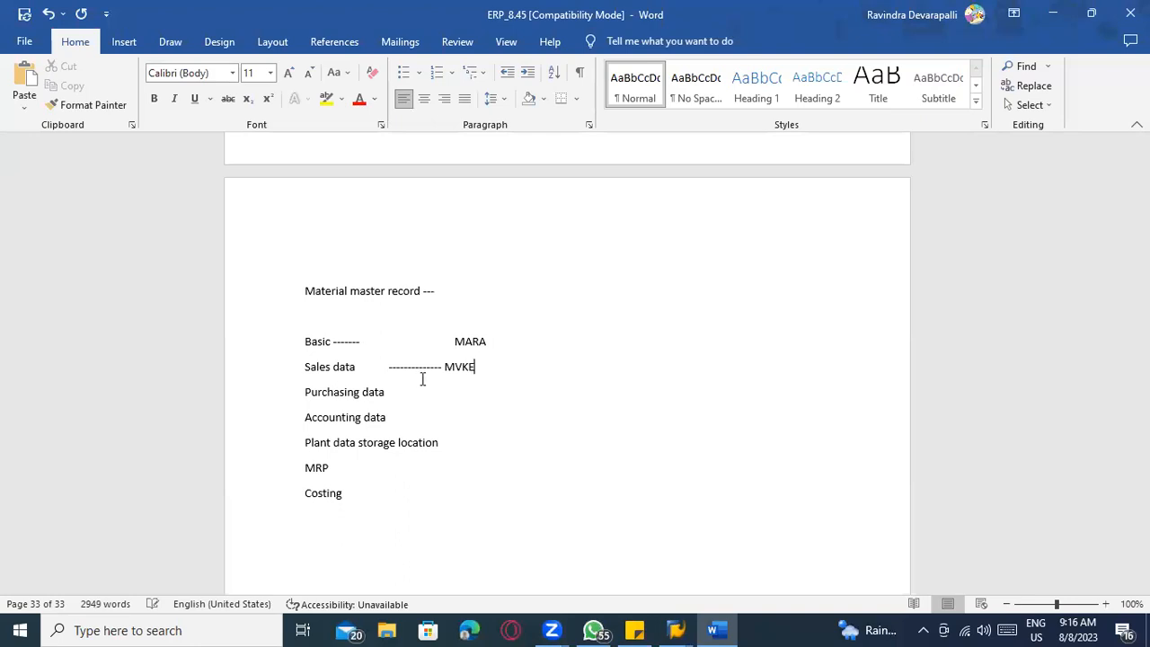
pyautogui.click(427, 392)
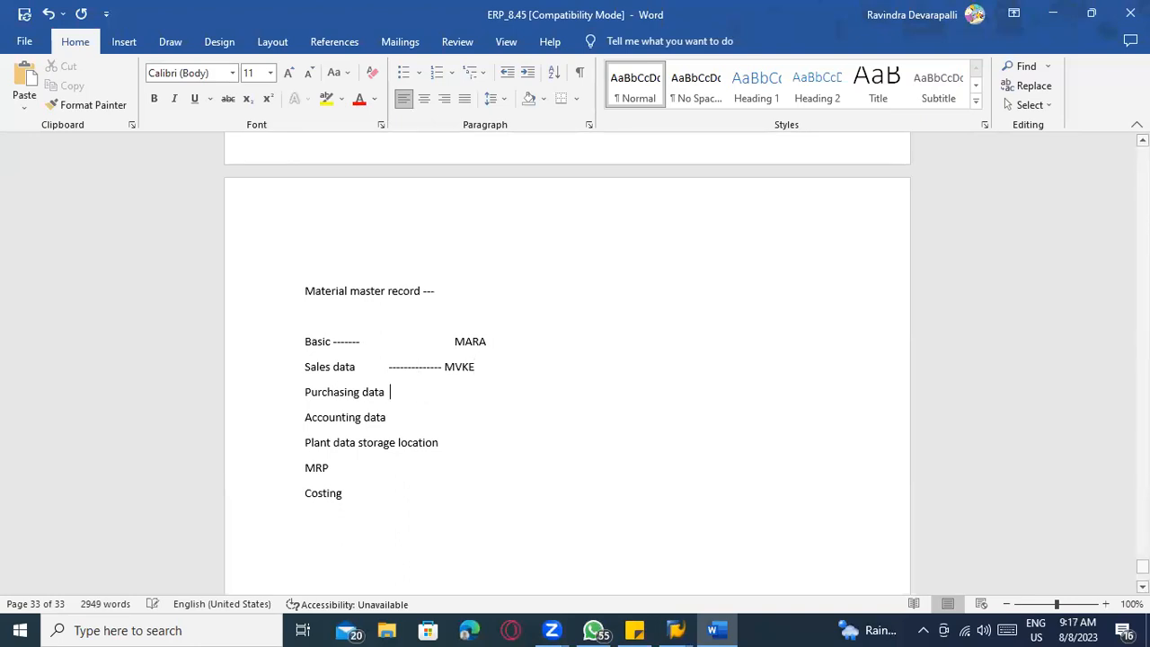
pyautogui.write('------ MARC')
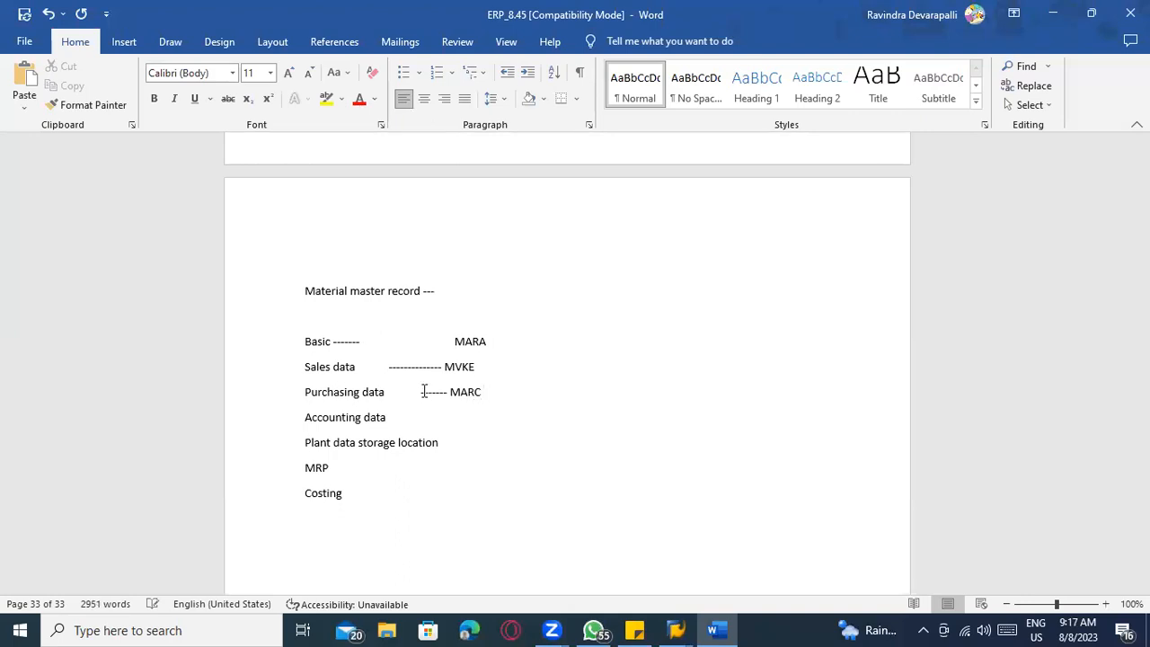
# Enter the table names MBEW beside Accounting data and MARD beside Plant data storage location, each after a dashed separator.
pyautogui.click(466, 424)
pyautogui.write('---- MB')
pyautogui.write('EW')
pyautogui.write('---------- MA')
pyautogui.write('RD')
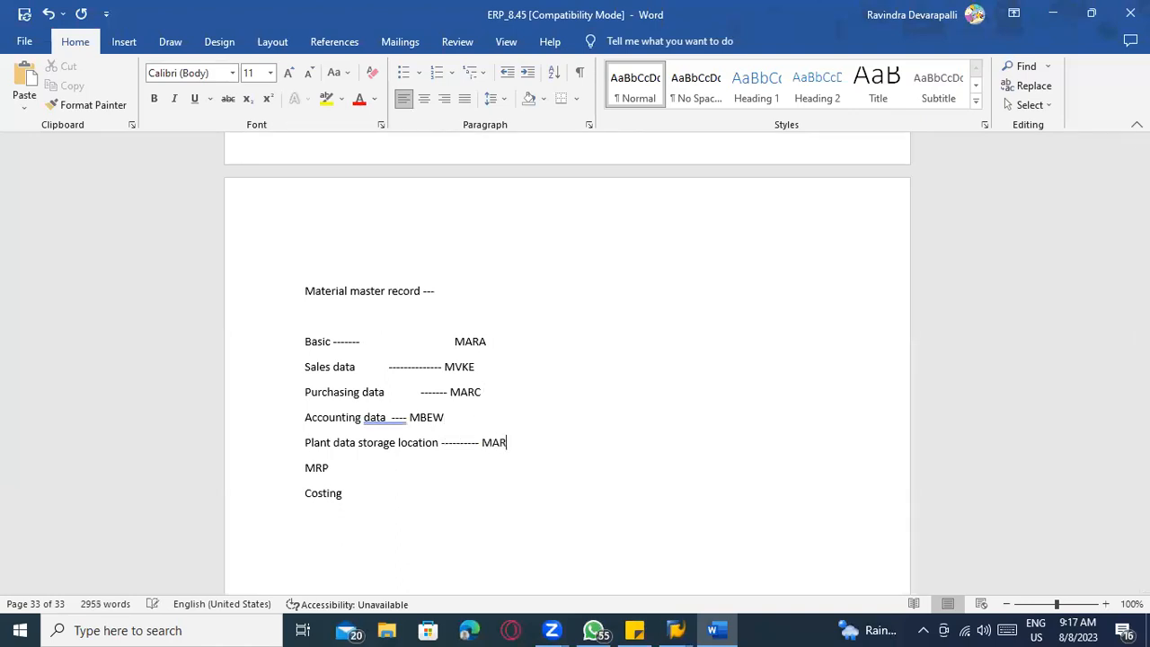
# Enter the table name MARC beside both MRP and Costing, each after a dashed separator.
pyautogui.click(474, 472)
pyautogui.write('--------------MARC Costing ')
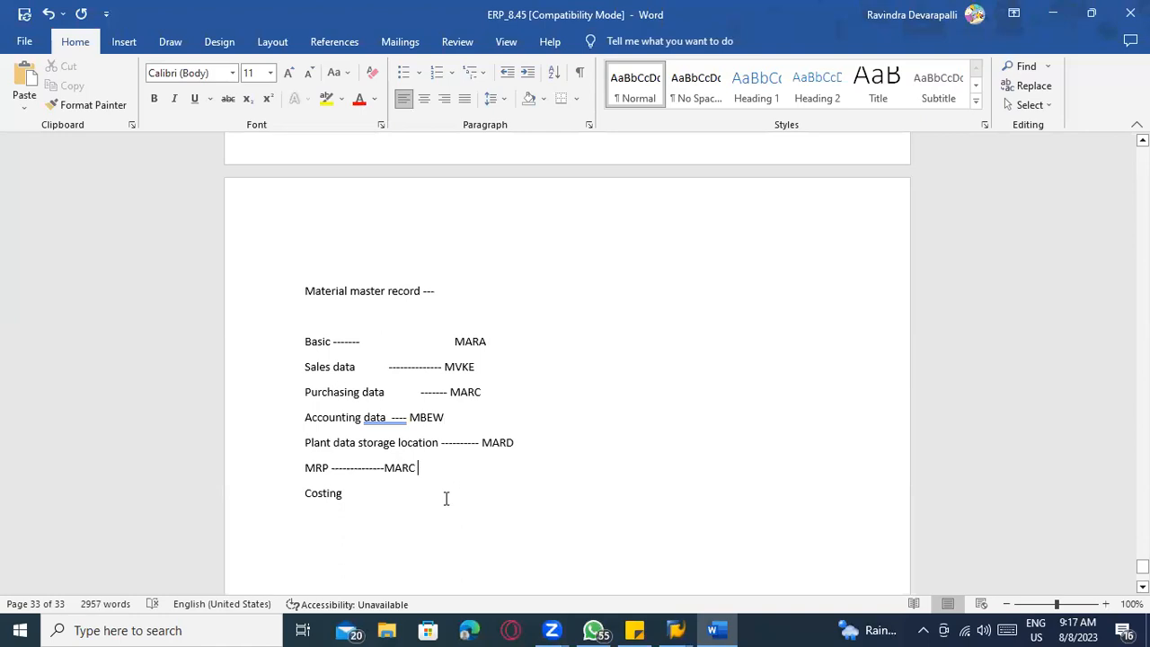
pyautogui.write('---')
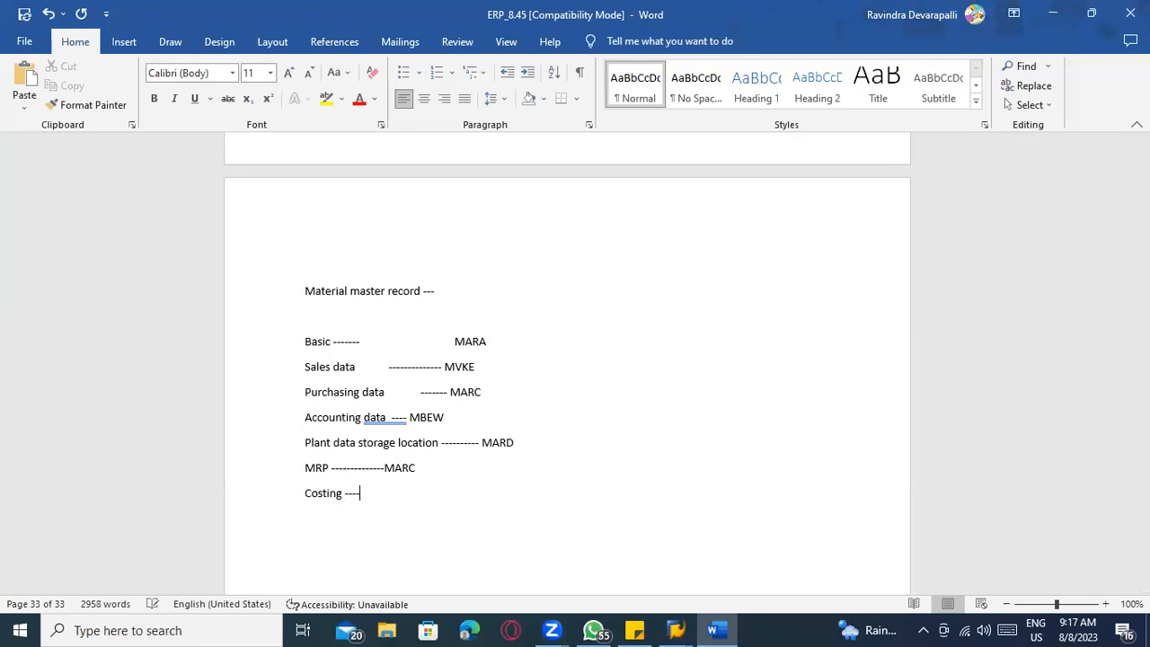
pyautogui.write('-------MARC')
# Below the material master list, add a summary line reading "MARA , MARM, MARC, MARD , MBEW ,MVKE," followed by a row of dots.
pyautogui.press('Return')
pyautogui.press('Return')
pyautogui.write('MARA , MARM, MARC, MARD , MBEW ,')
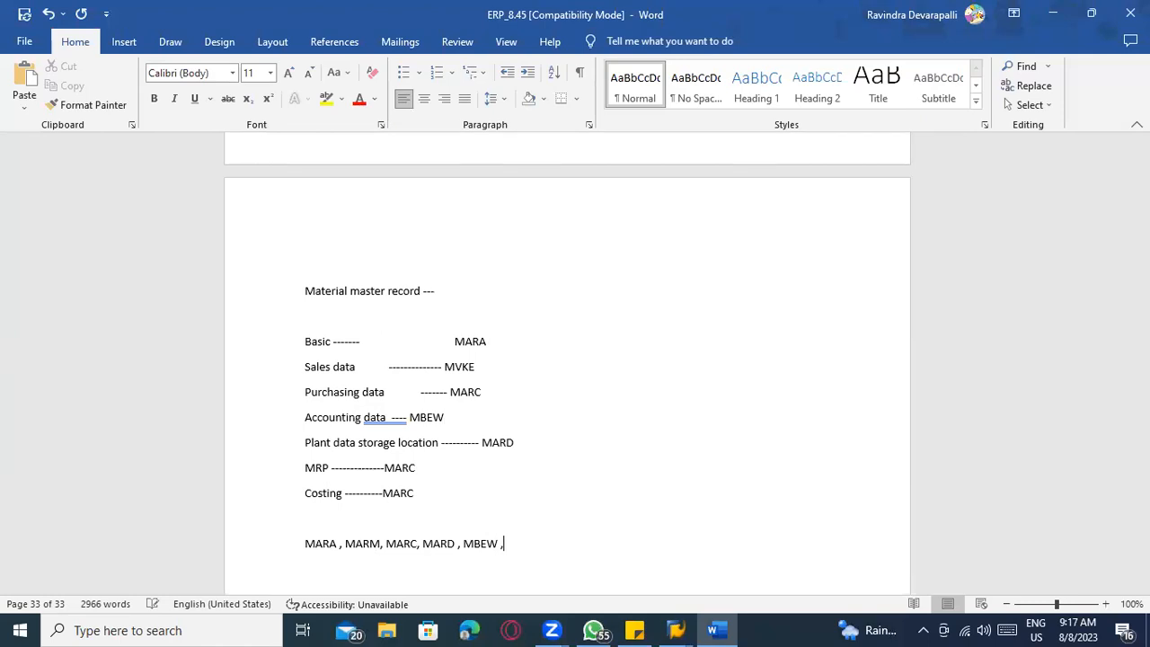
pyautogui.write('MVK')
pyautogui.write('E')
pyautogui.write('MAK')
pyautogui.press('BackSpace')
pyautogui.press('BackSpace')
pyautogui.press('BackSpace')
pyautogui.press('BackSpace')
pyautogui.write('E, MV')
pyautogui.press('BackSpace')
pyautogui.write('EKT')
pyautogui.press('BackSpace')
pyautogui.press('BackSpace')
pyautogui.press('BackSpace')
pyautogui.press('BackSpace')
pyautogui.write('.........................')
# Highlight MARC, MARD, MBEW and MARA in yellow in the summary line of table names.
pyautogui.scroll(-3, 279, 521)
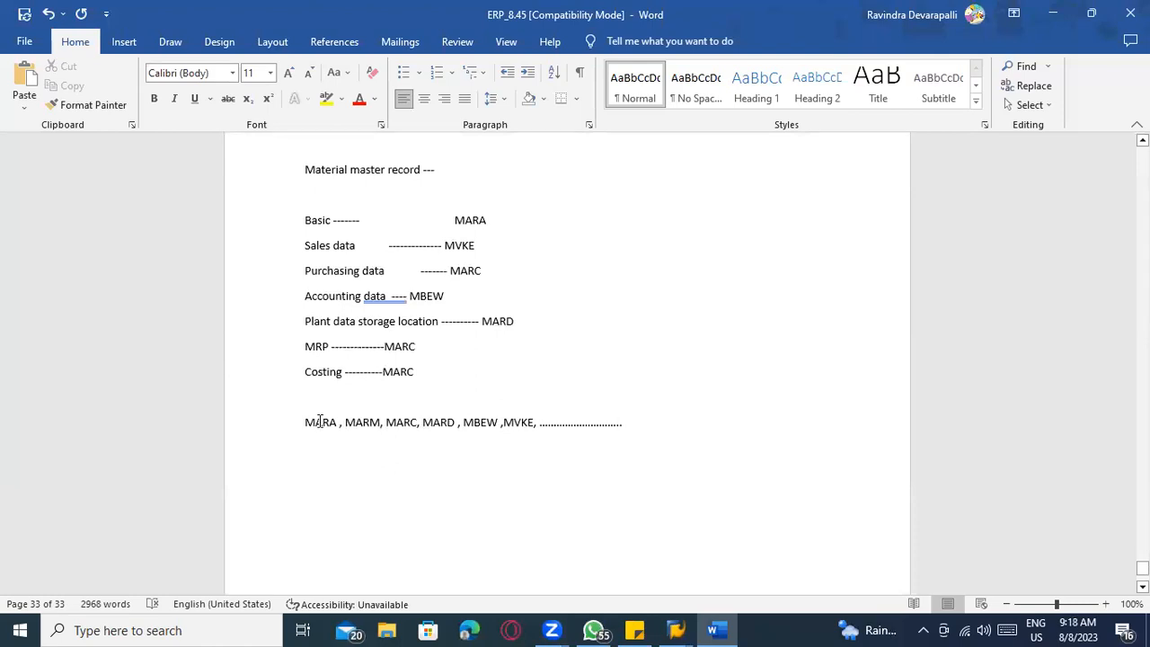
pyautogui.click(410, 424)
pyautogui.moveTo(498, 422); pyautogui.dragTo(305, 423)
pyautogui.click(326, 98)
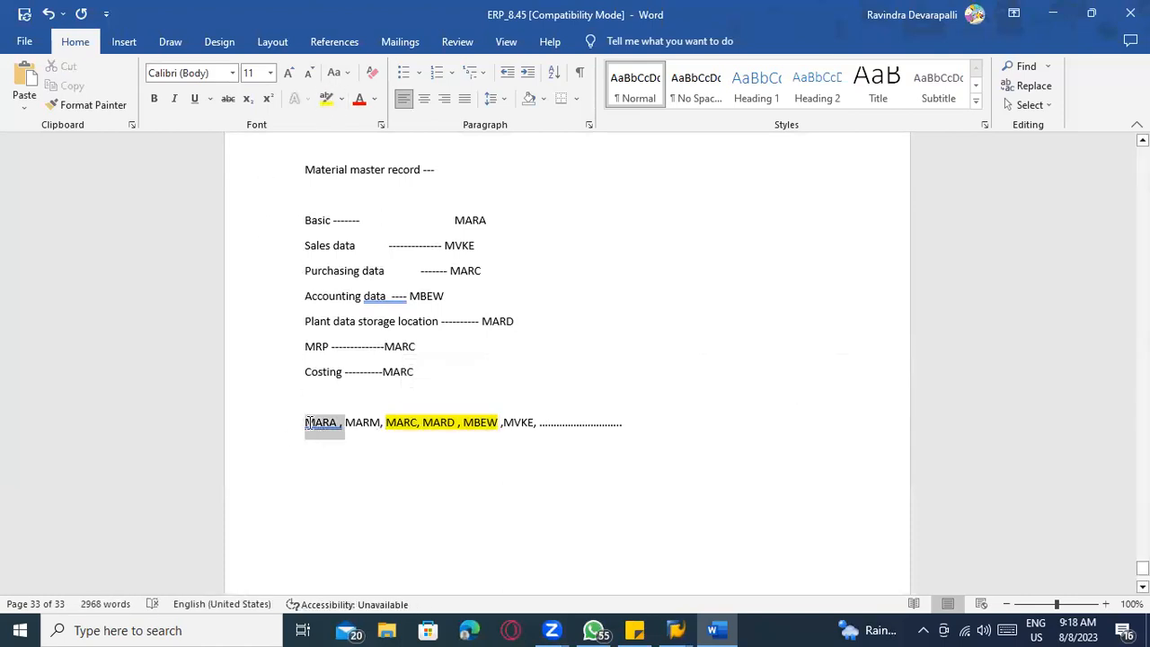
pyautogui.click(325, 98)
pyautogui.click(411, 422)
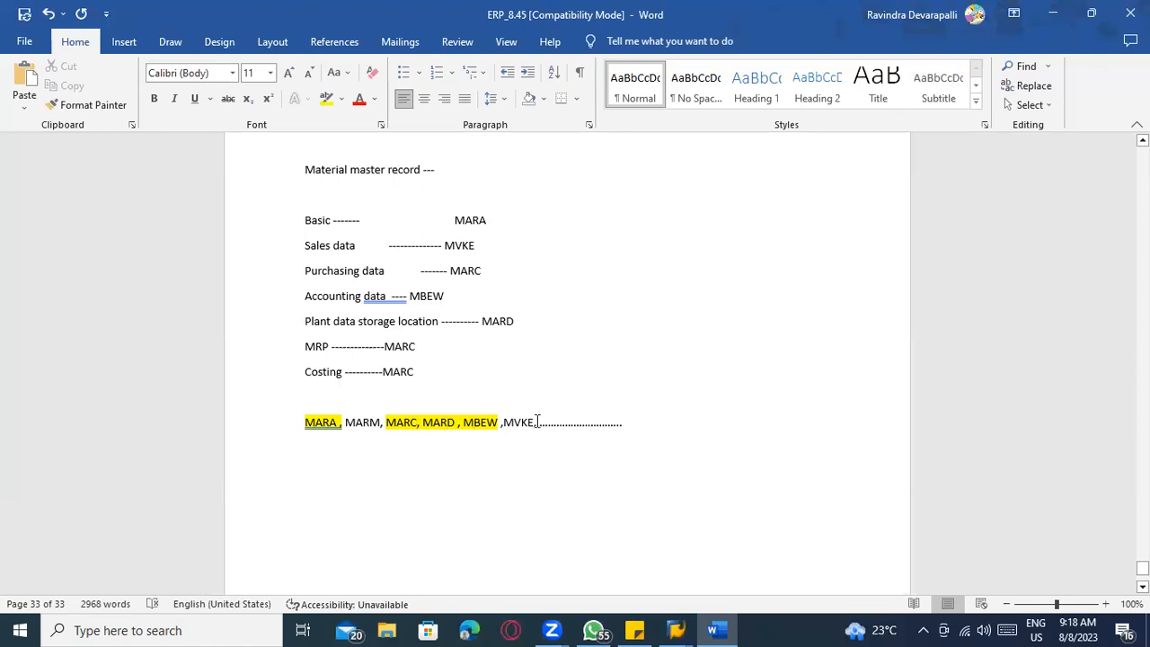
# Add two lines below the summary: MARM with a dashed arrow to "Unit of measure", and "MAKT ----- descriptions".
pyautogui.moveTo(538, 422); pyautogui.dragTo(503, 422)
pyautogui.click(379, 449)
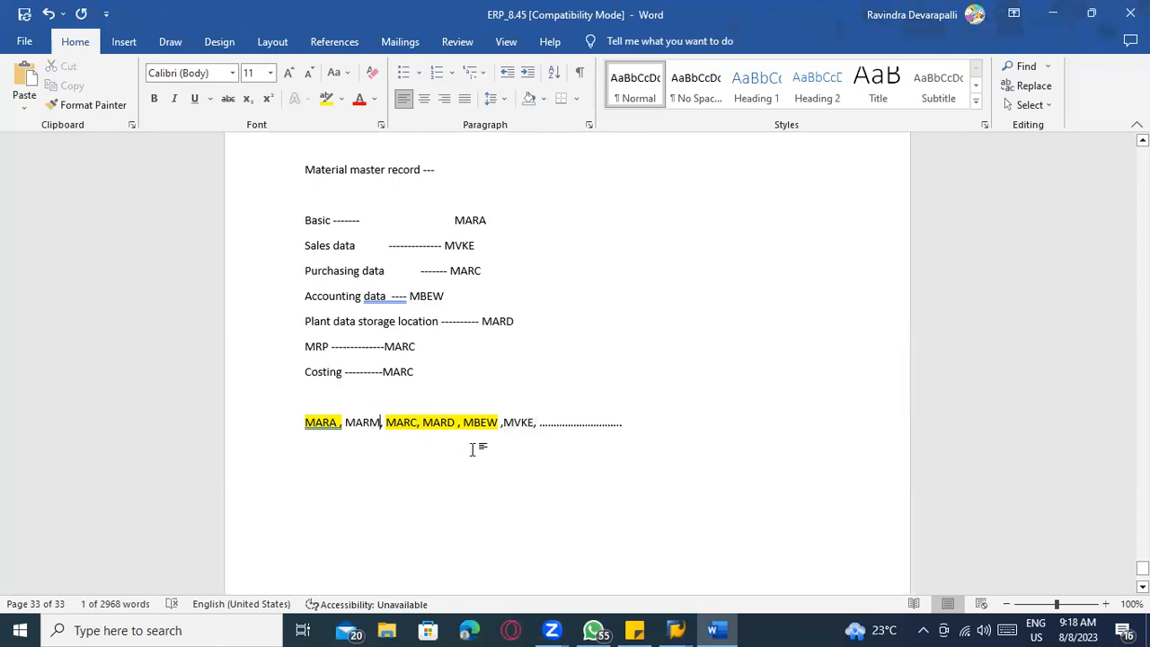
pyautogui.click(644, 429)
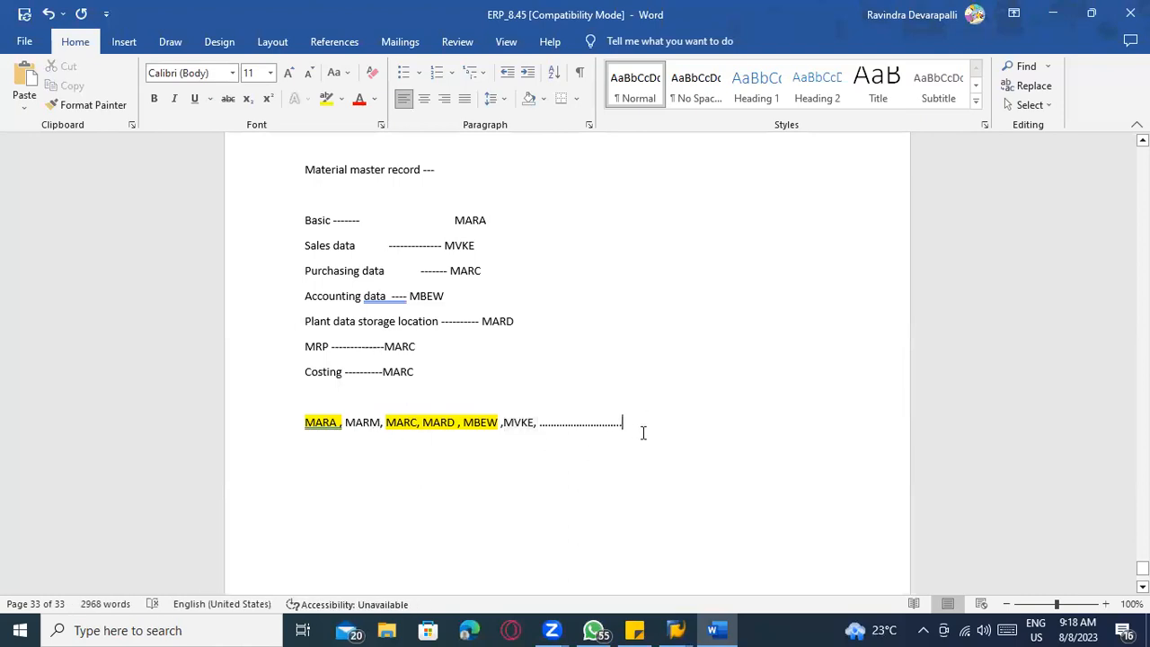
pyautogui.press('Return')
pyautogui.write('M')
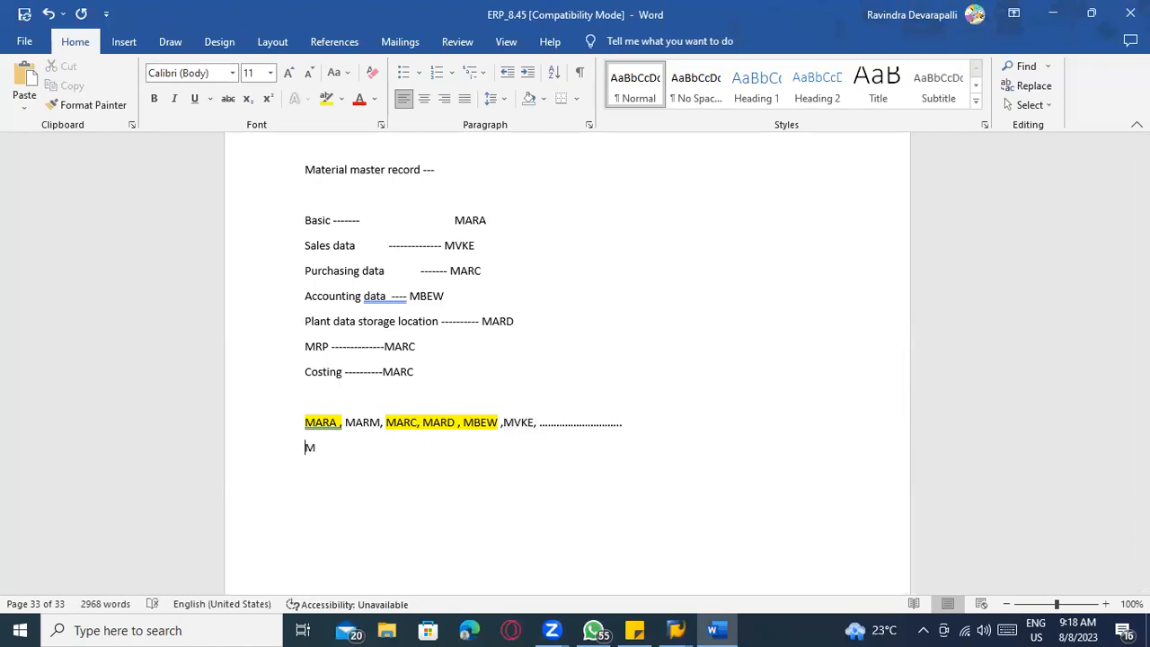
pyautogui.write('ARM ------')
pyautogui.write('>')
pyautogui.write('Unit')
pyautogui.write(' of measure')
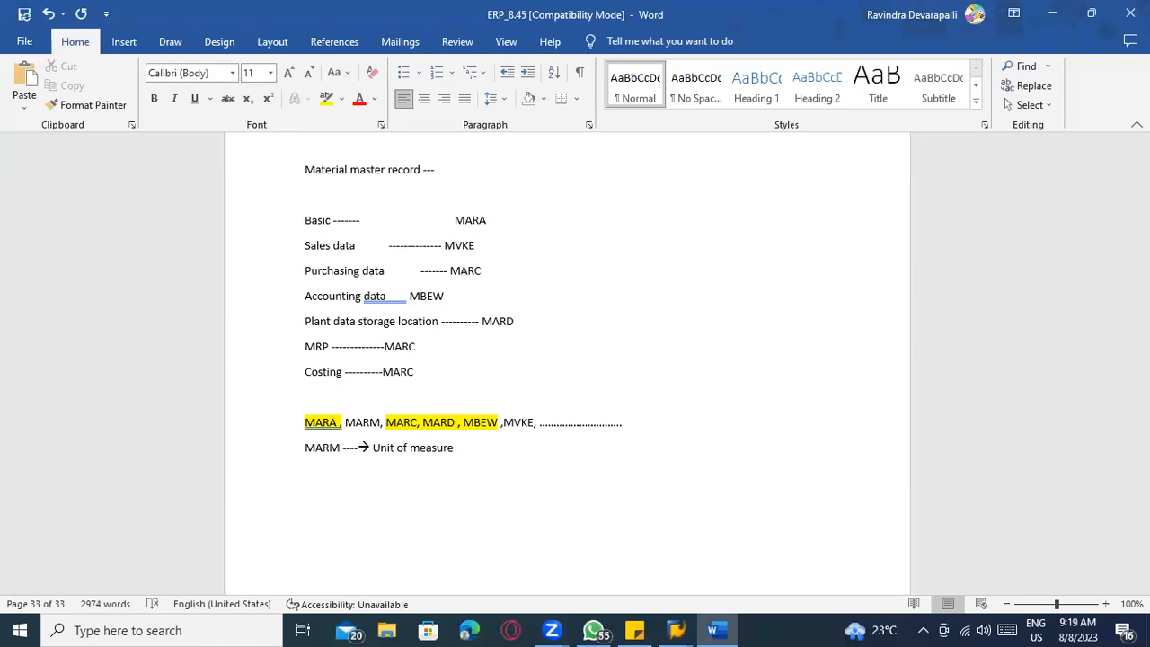
pyautogui.press('Return')
pyautogui.write('MAKT ----- descriptions')
# Switch to SAP, dismiss the SAP GUI connection error dialog and bring up the Materials List session.
pyautogui.click(677, 628)
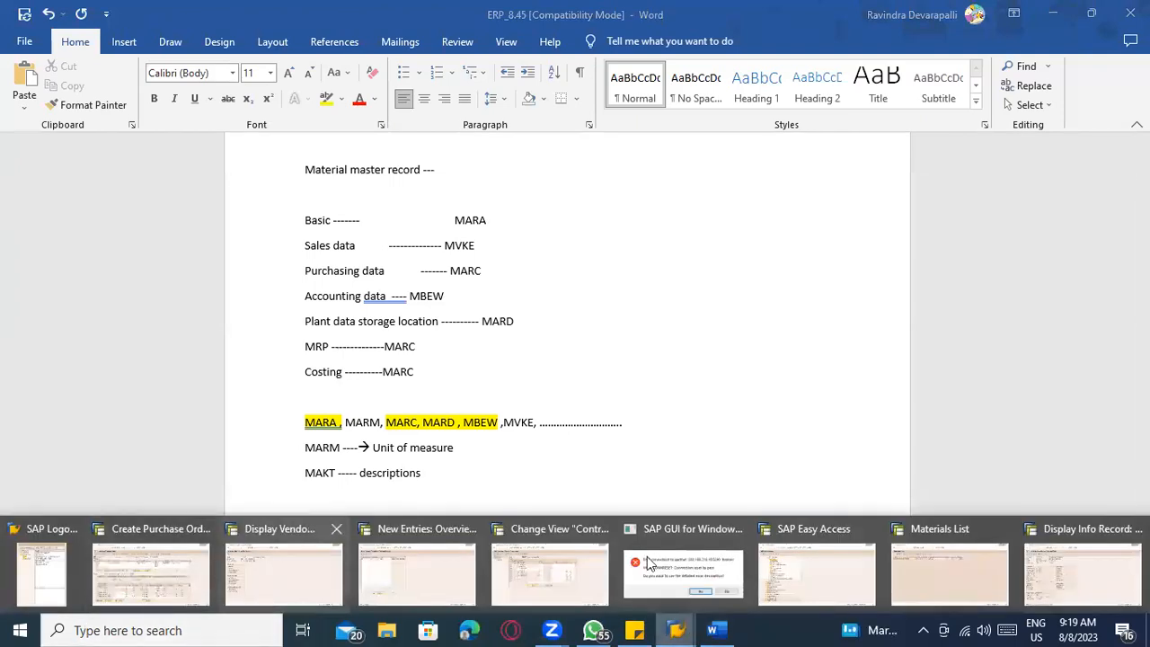
pyautogui.click(681, 563)
pyautogui.click(703, 389)
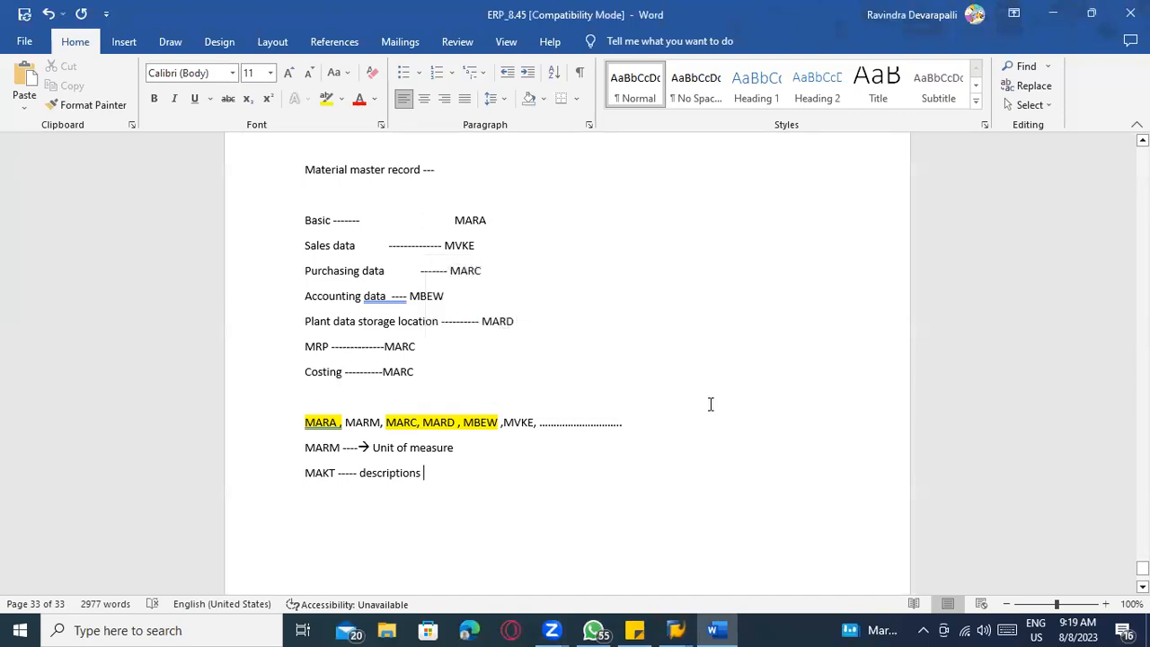
pyautogui.click(681, 626)
pyautogui.click(680, 557)
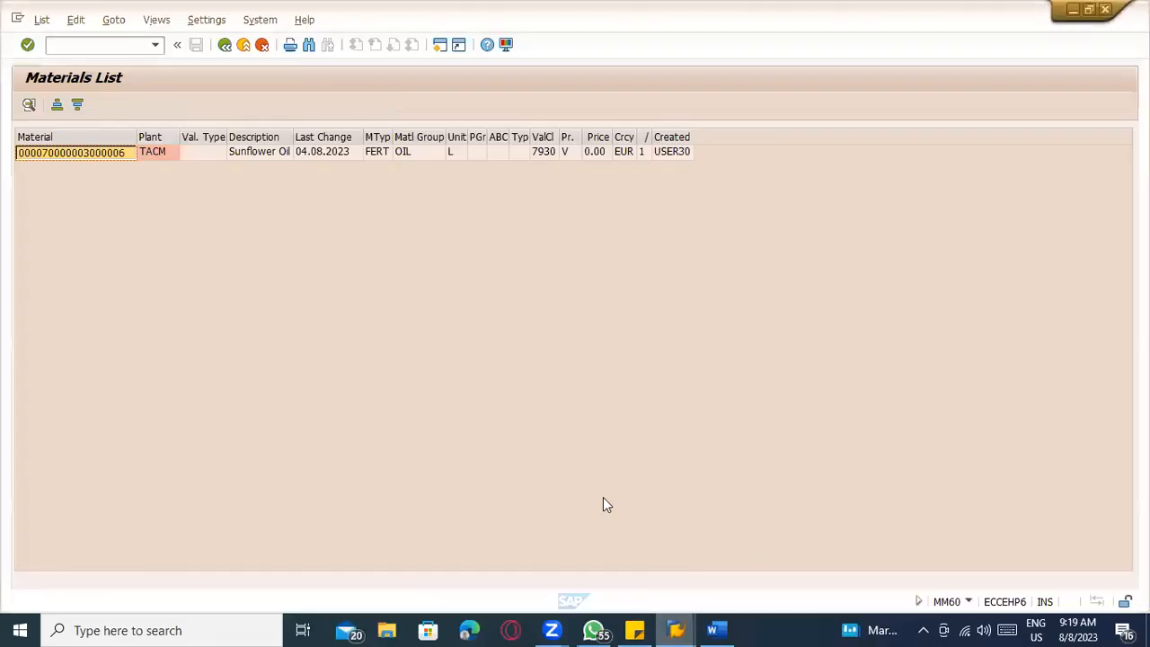
# Open transaction SE16N in a new session and load the table MARM.
pyautogui.click(64, 47)
pyautogui.write('/ose16n')
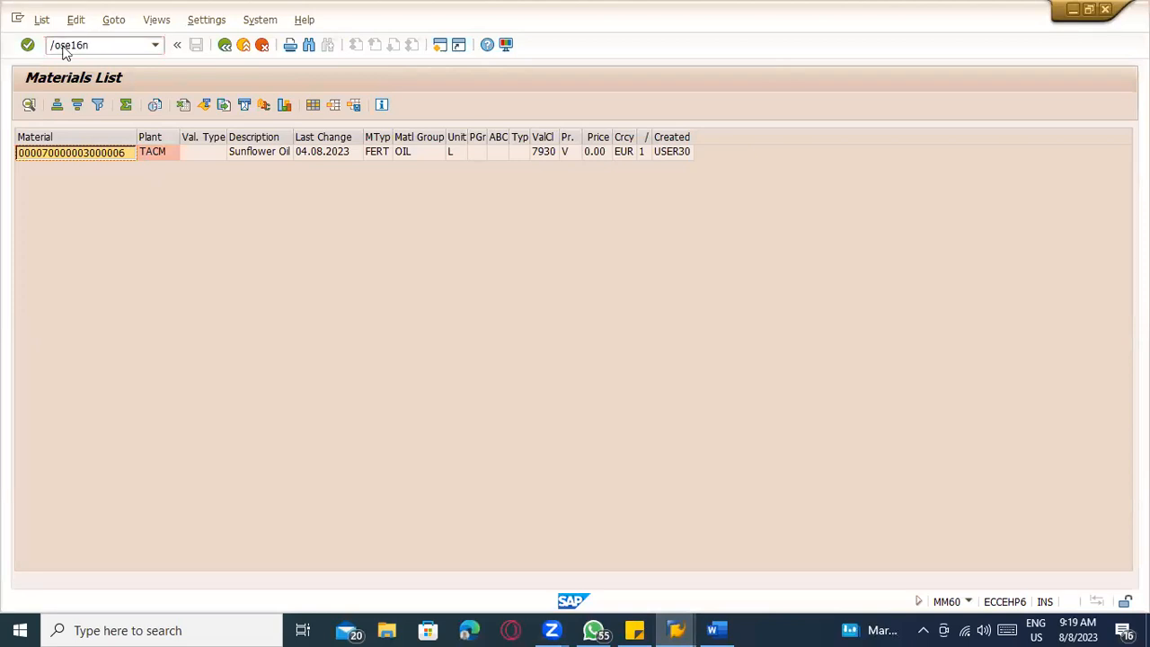
pyautogui.press('Return')
pyautogui.write('marm')
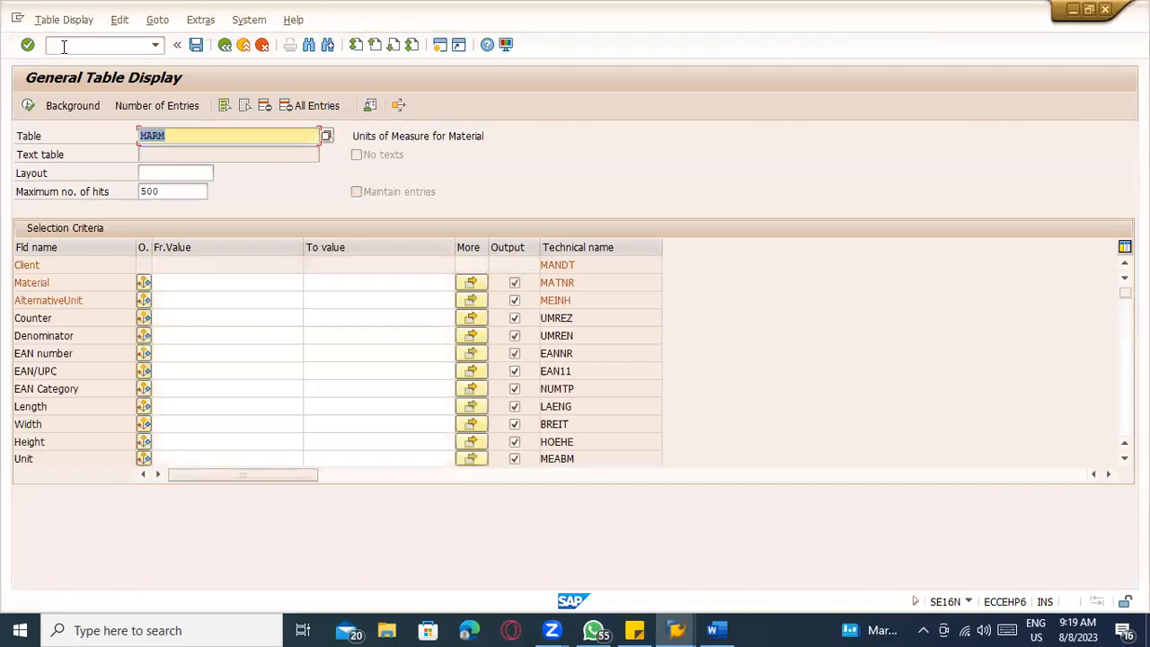
# Copy the Sunflower Oil material number from the info record display for the Material selection criterion of table MARM.
pyautogui.hotkey('alt', 'Tab')
pyautogui.hotkey('alt', 'Tab')
pyautogui.hotkey('alt', 'Tab')
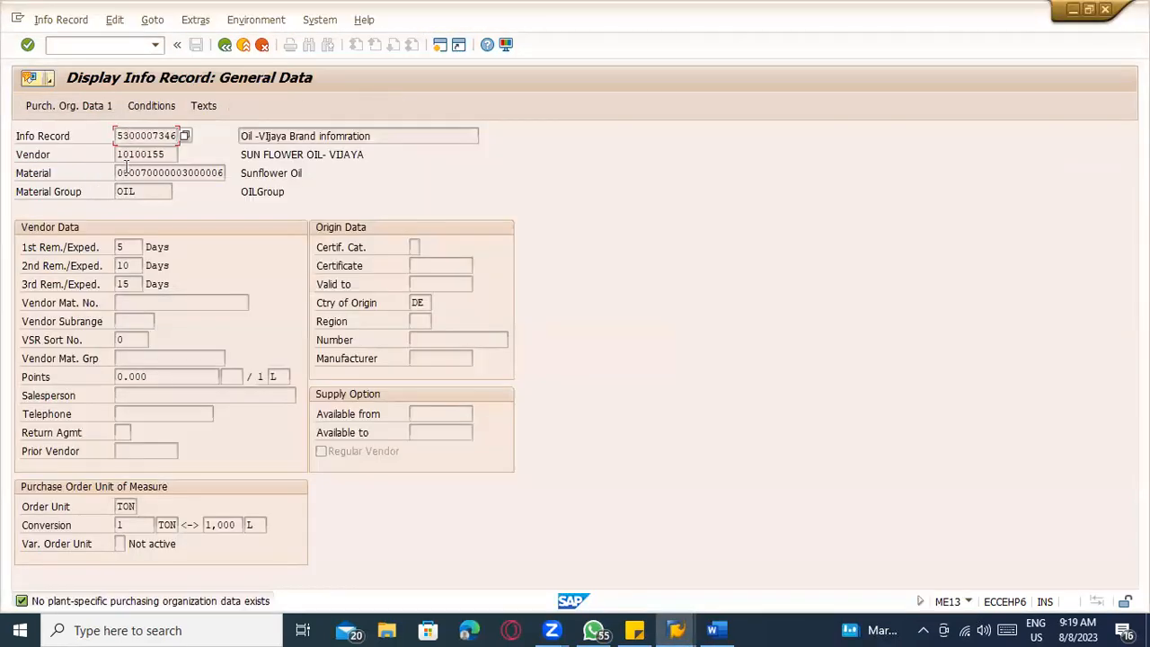
pyautogui.moveTo(117, 173); pyautogui.dragTo(238, 177)
pyautogui.hotkey('ctrl', 'c')
pyautogui.hotkey('alt', 'Tab')
pyautogui.click(178, 283)
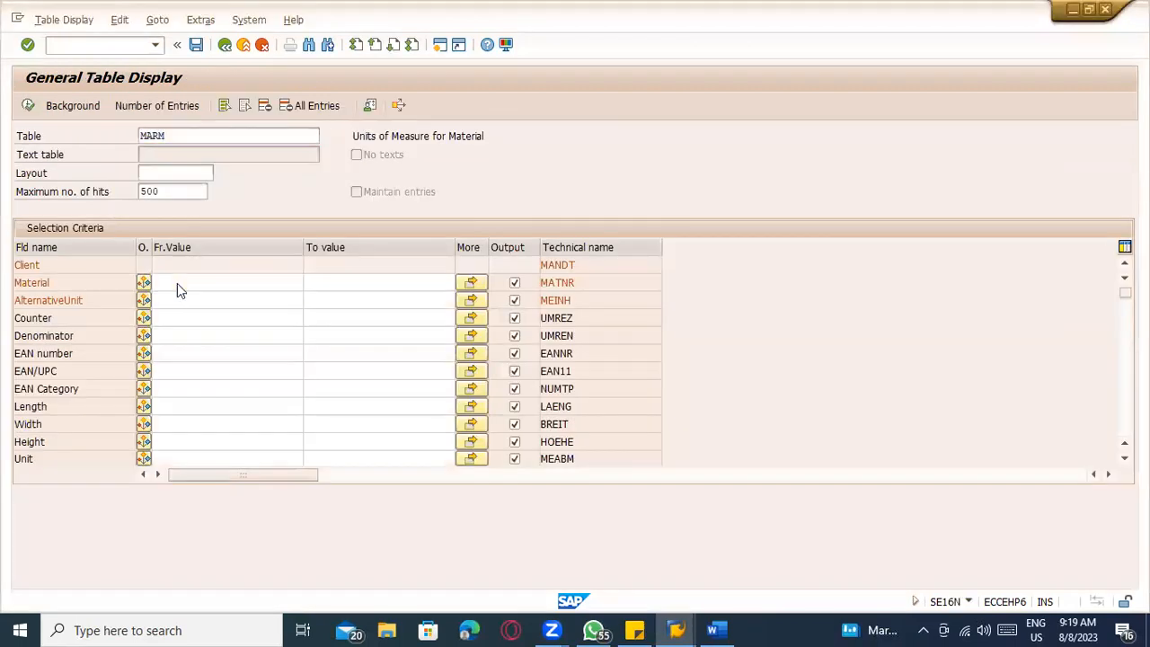
pyautogui.hotkey('alt', 'Tab')
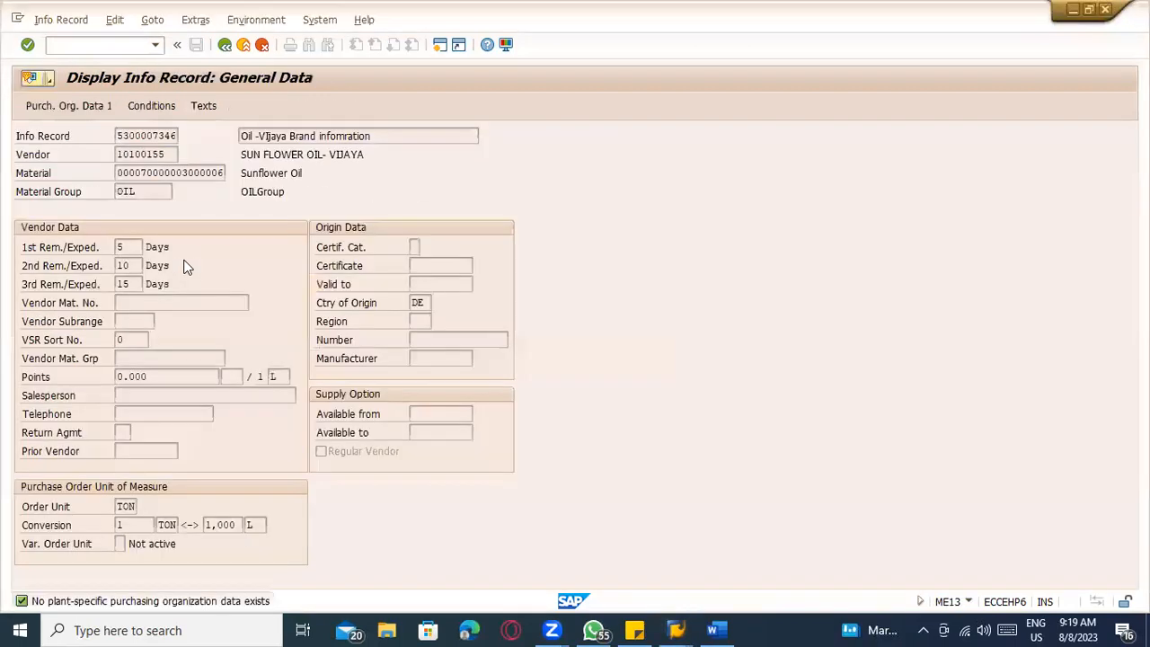
pyautogui.moveTo(114, 172); pyautogui.dragTo(221, 173)
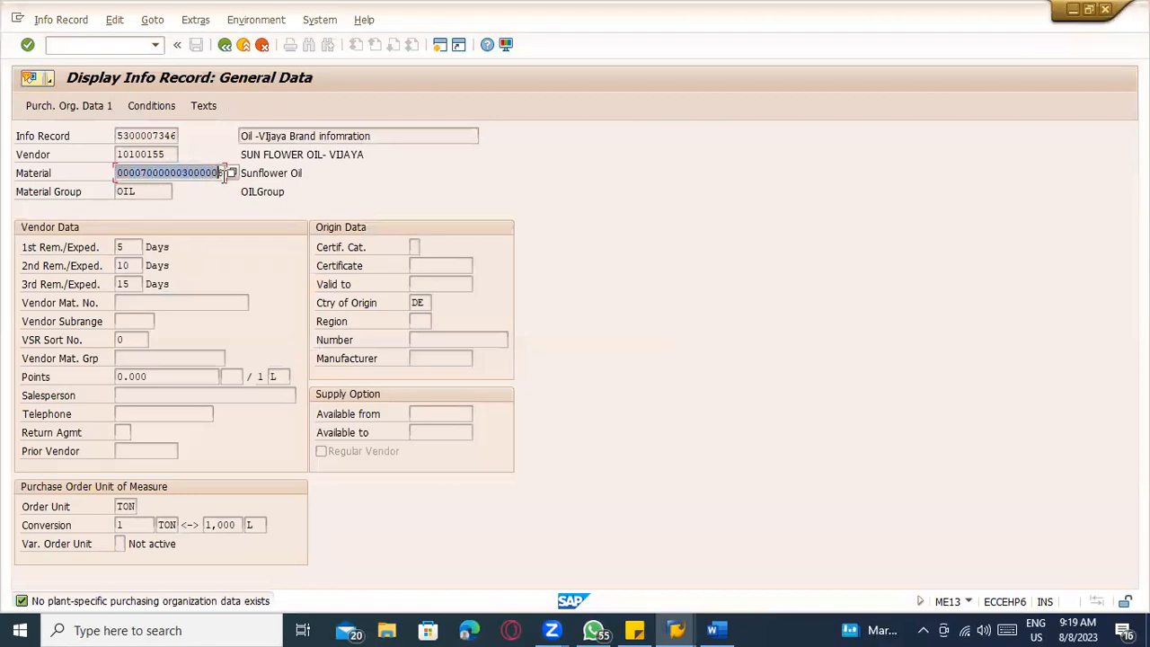
pyautogui.hotkey('ctrl', 'c')
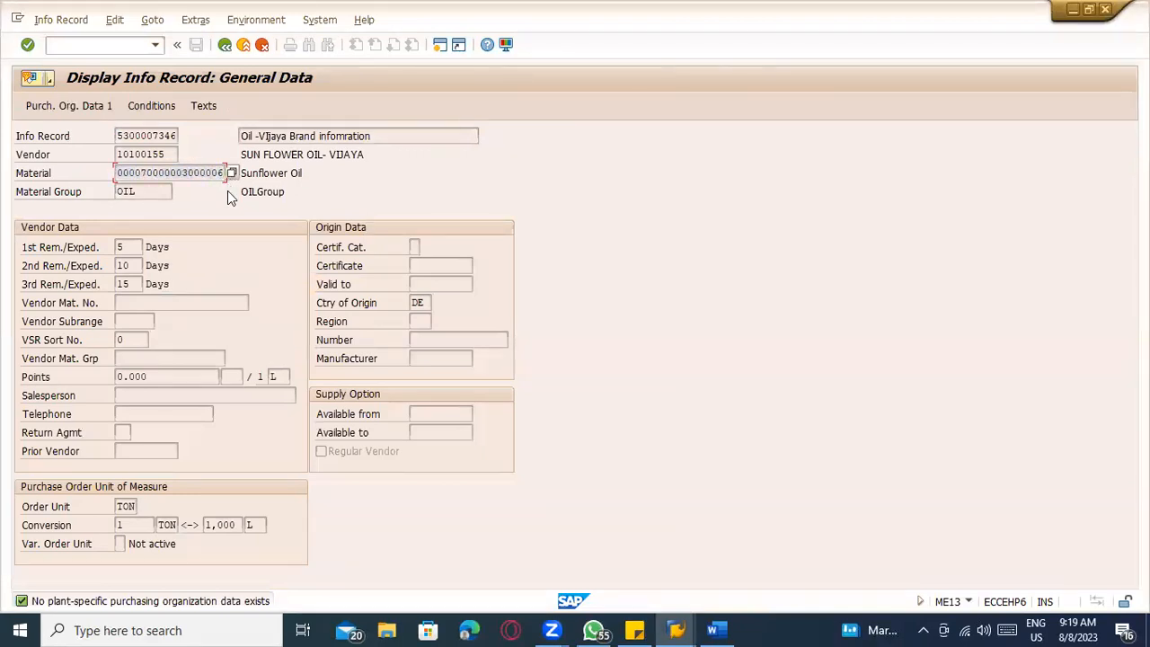
pyautogui.hotkey('alt', 'Tab')
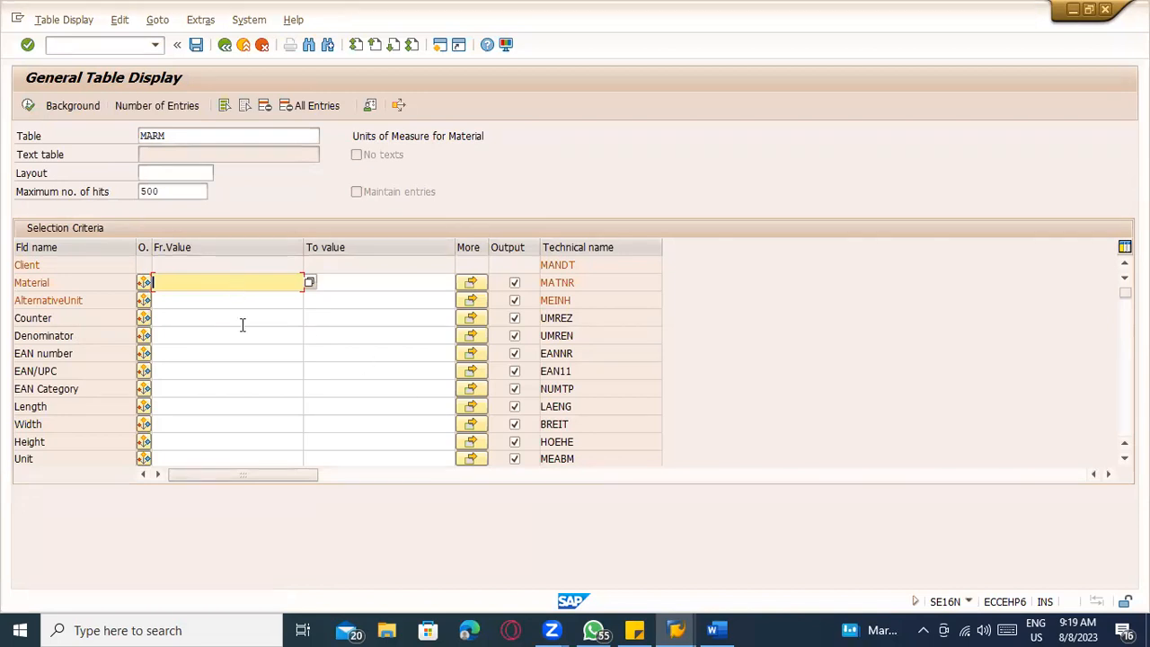
pyautogui.hotkey('ctrl', 'v')
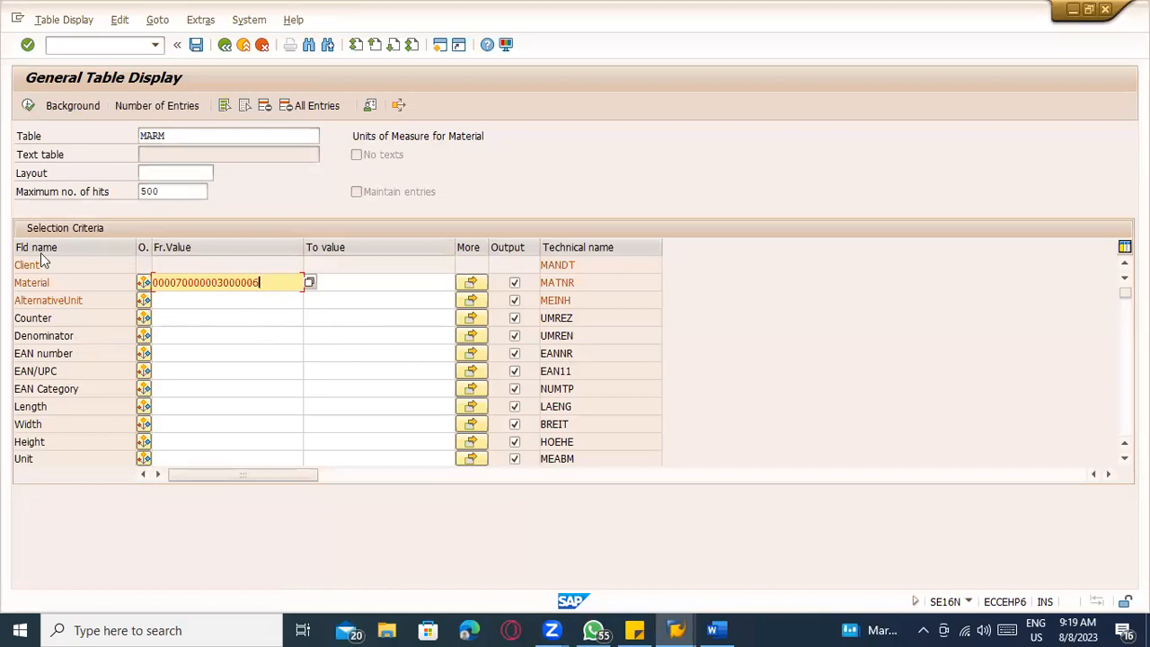
pyautogui.click(27, 108)
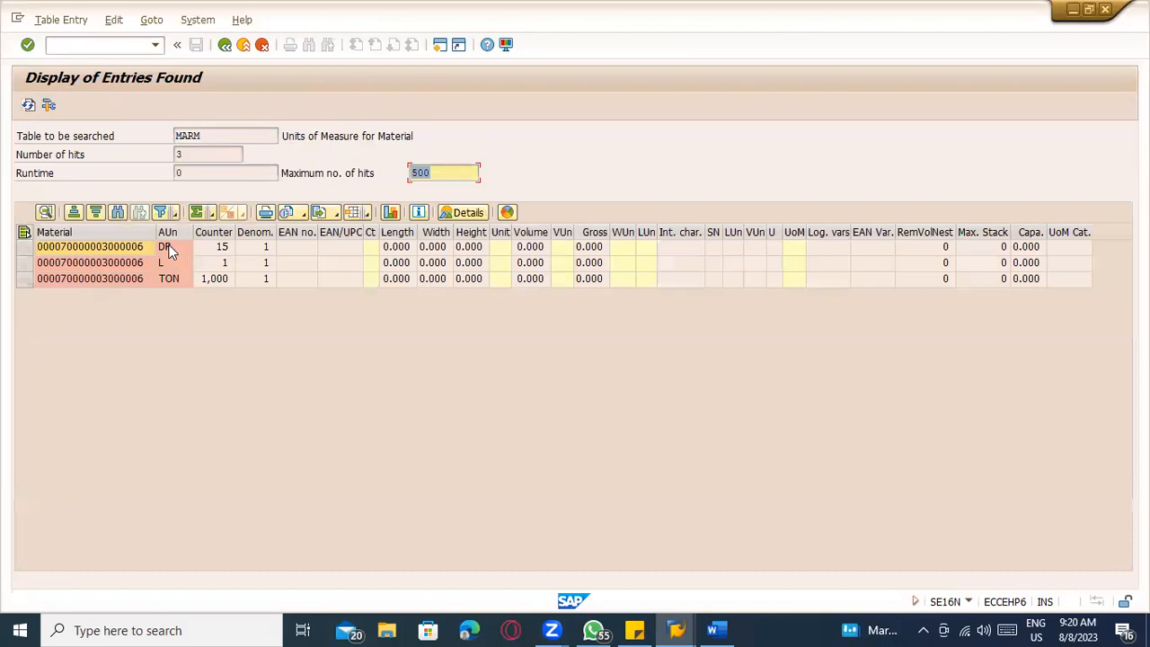
# Examine the alternative units of measure with their counter and denominator values, and return to the table selection.
pyautogui.click(171, 250)
pyautogui.click(174, 268)
pyautogui.click(177, 277)
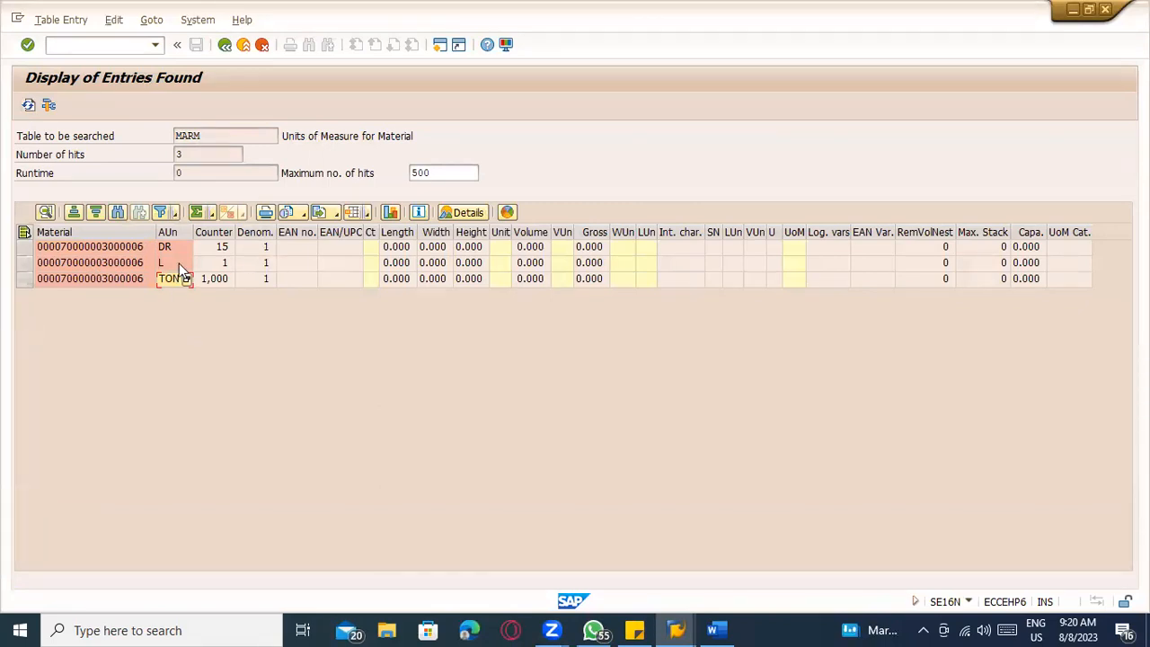
pyautogui.click(221, 262)
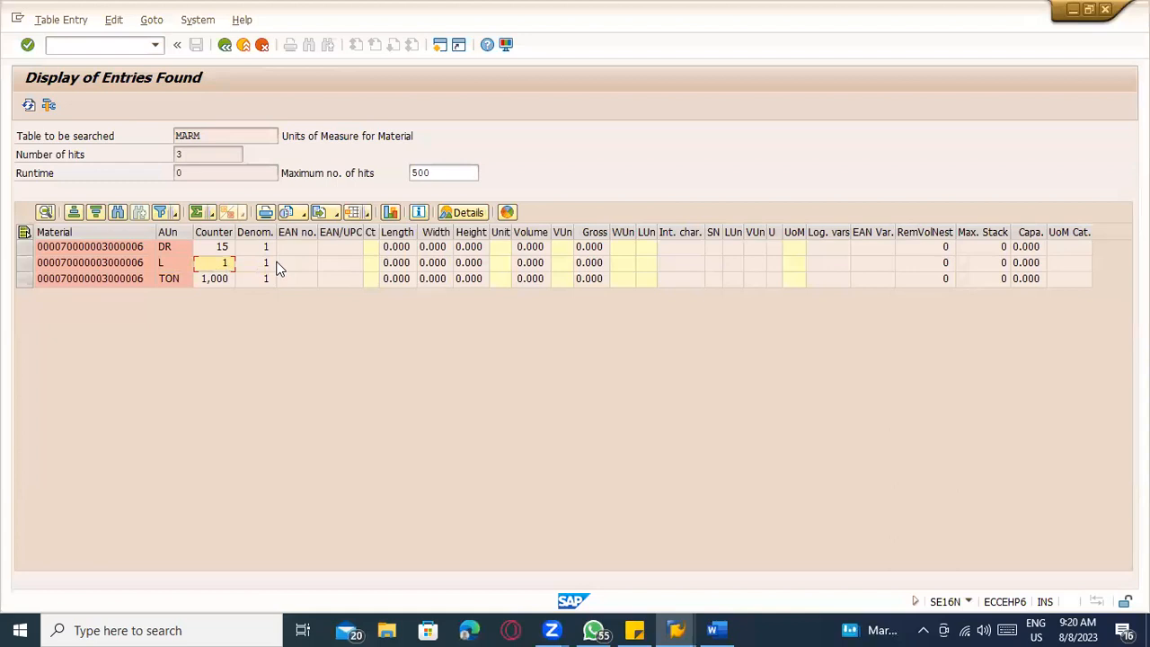
pyautogui.click(255, 264)
pyautogui.click(204, 248)
pyautogui.click(254, 260)
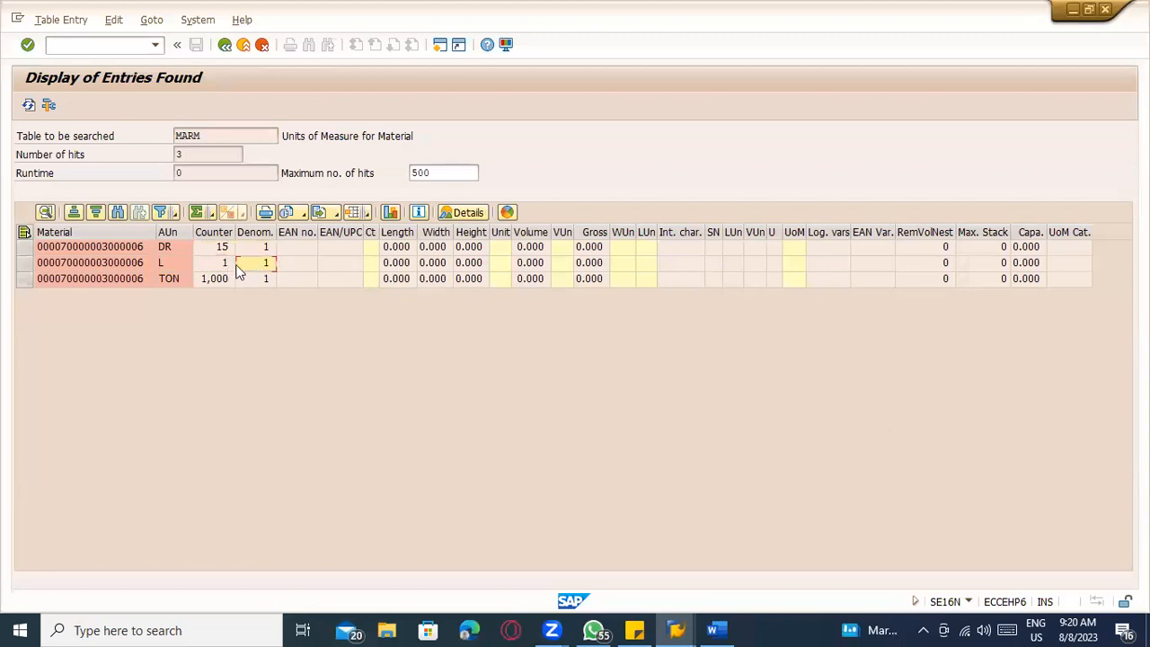
pyautogui.click(265, 280)
pyautogui.click(209, 282)
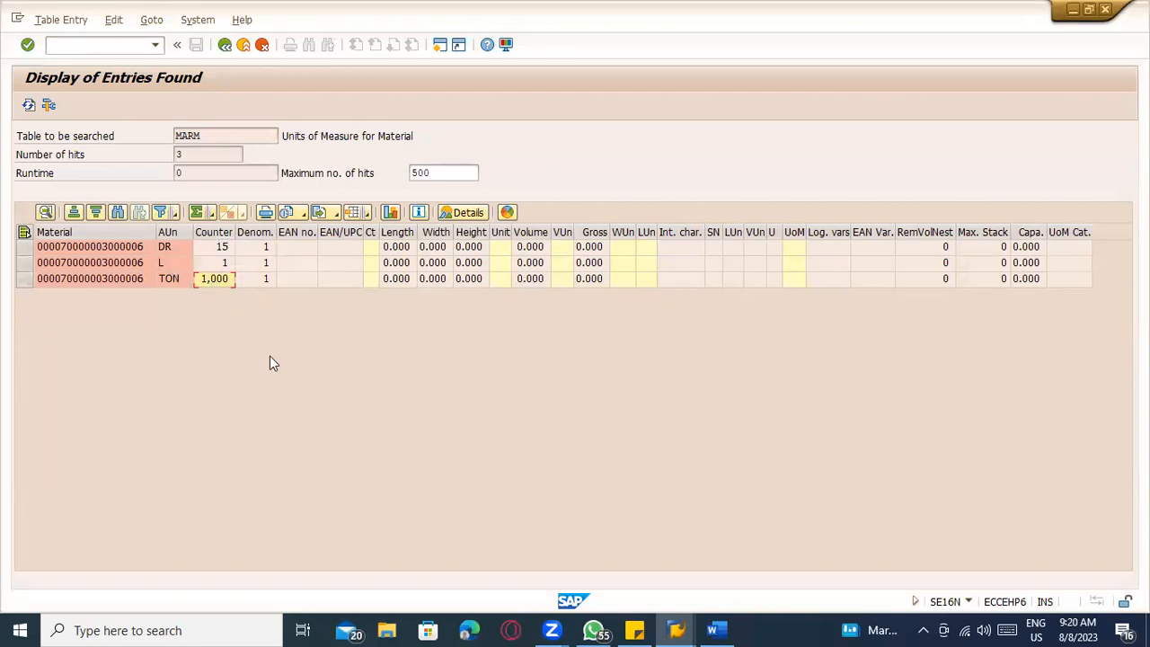
pyautogui.click(243, 44)
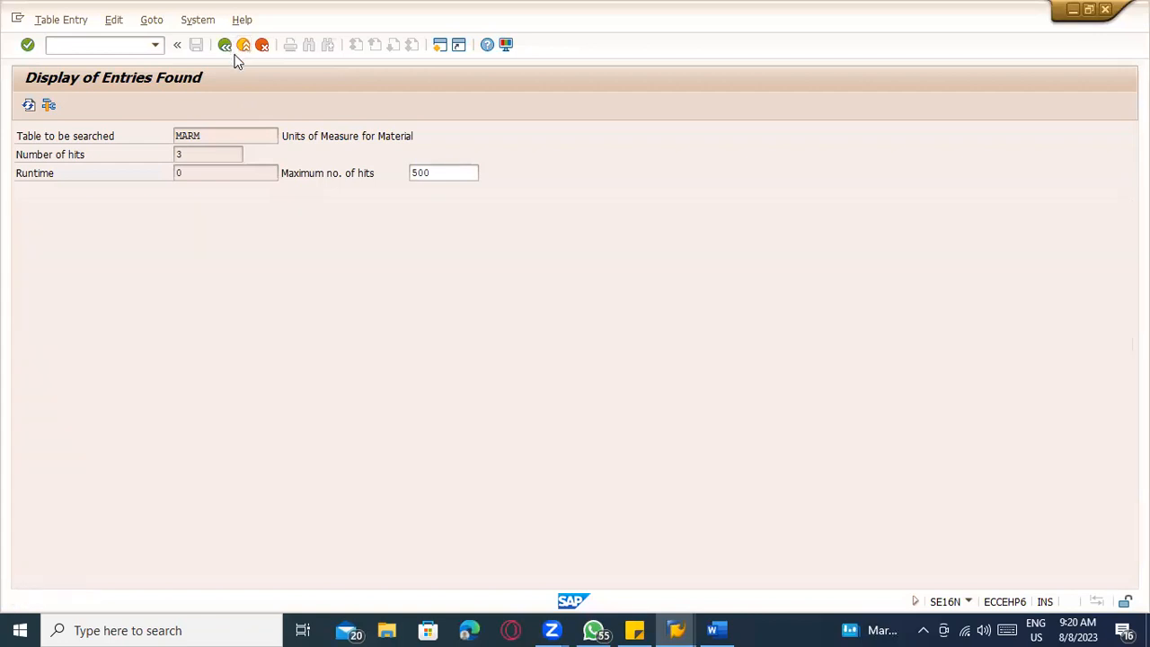
pyautogui.write('MAKT')
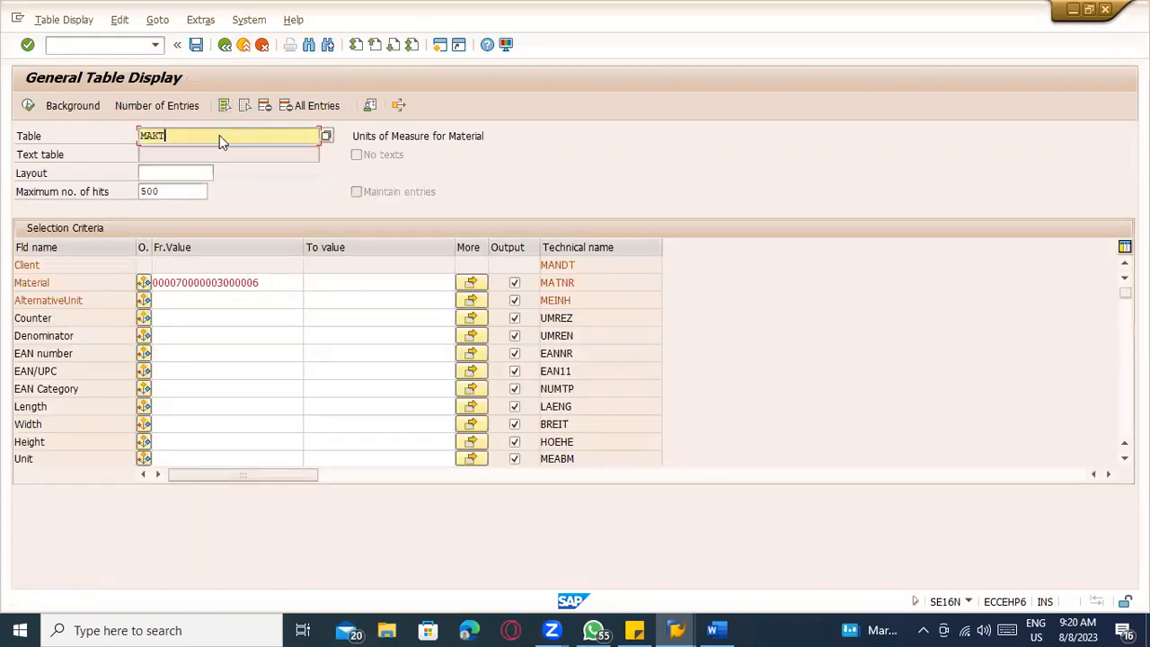
pyautogui.press('Return')
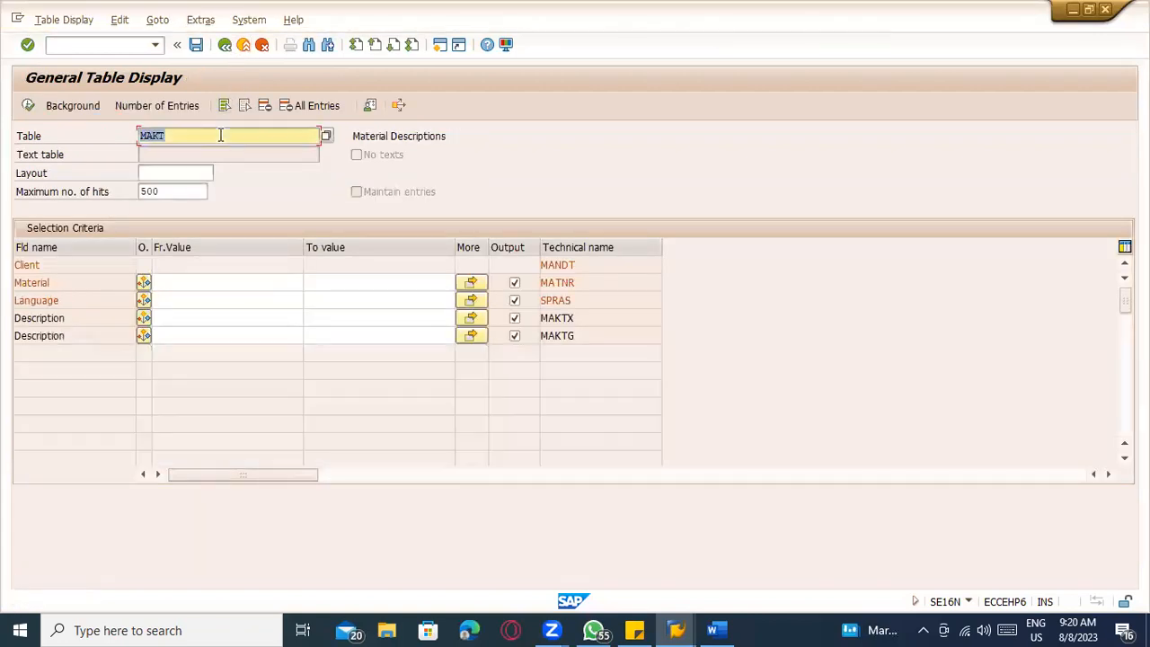
pyautogui.click(200, 280)
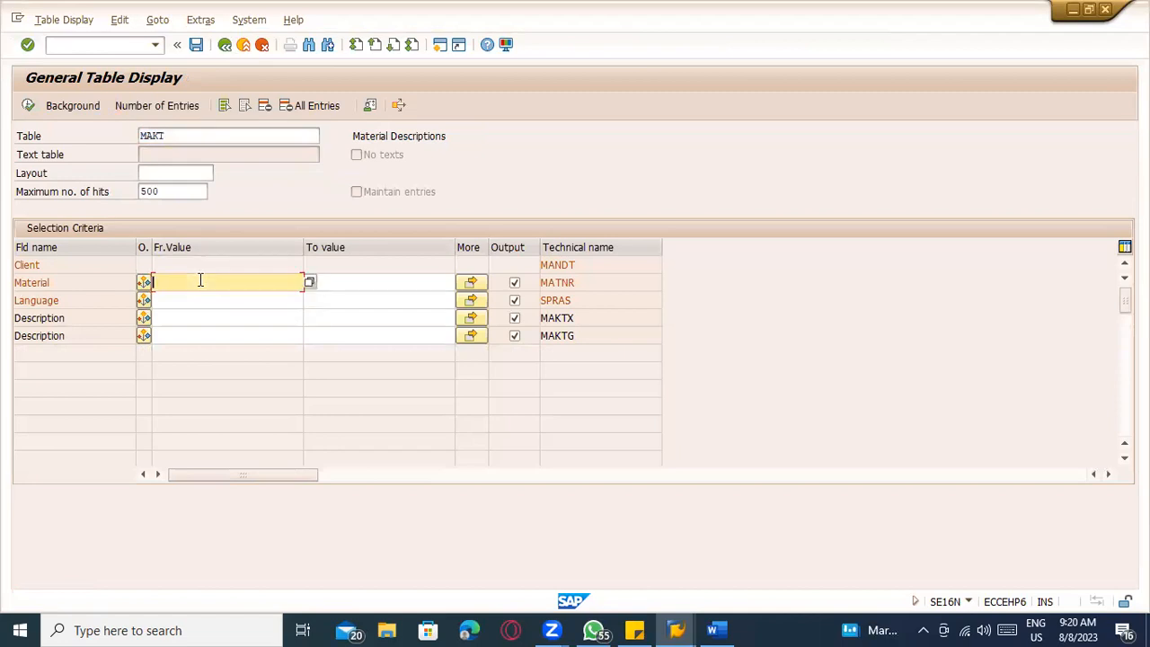
pyautogui.click(200, 280)
pyautogui.click(199, 297)
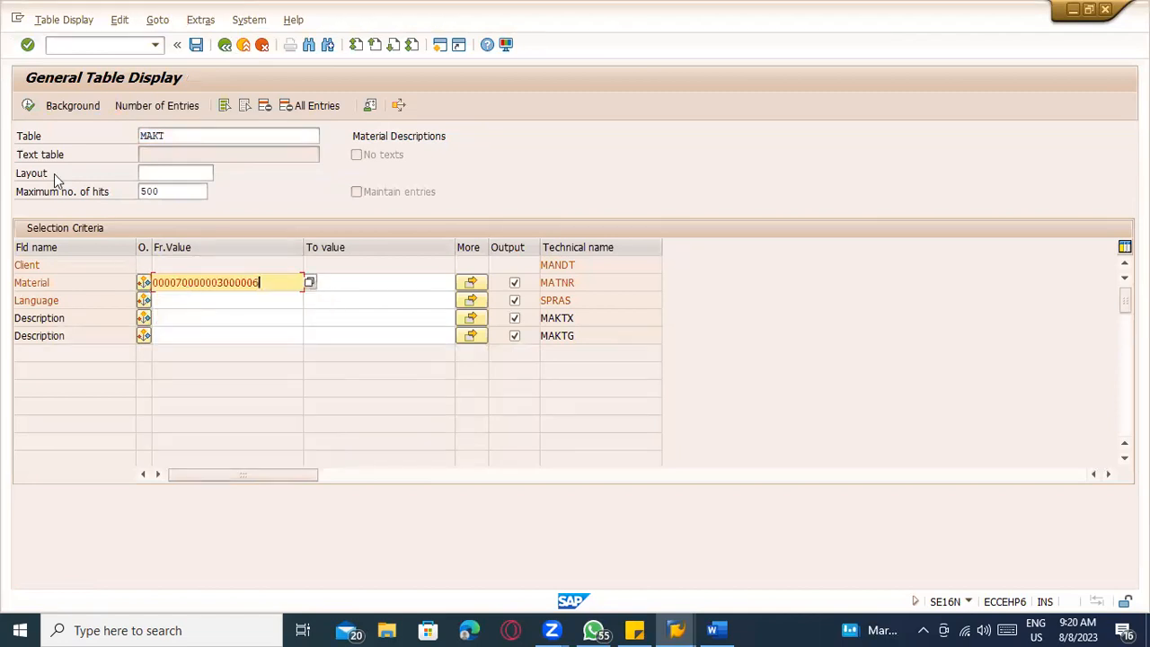
pyautogui.click(28, 107)
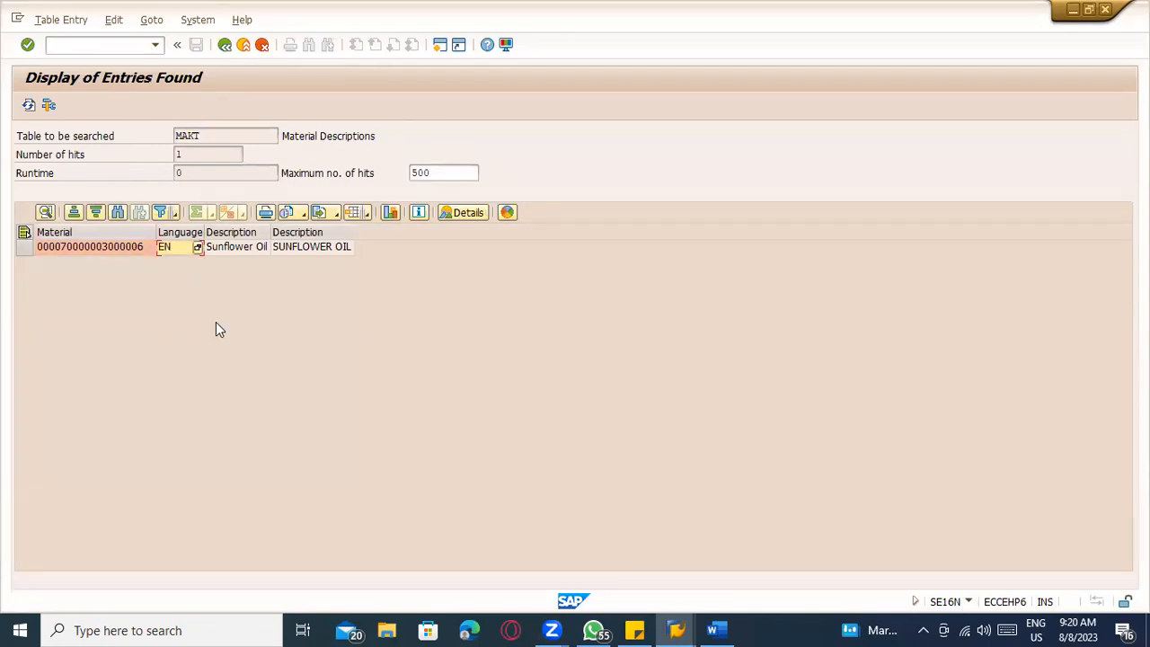
pyautogui.click(225, 44)
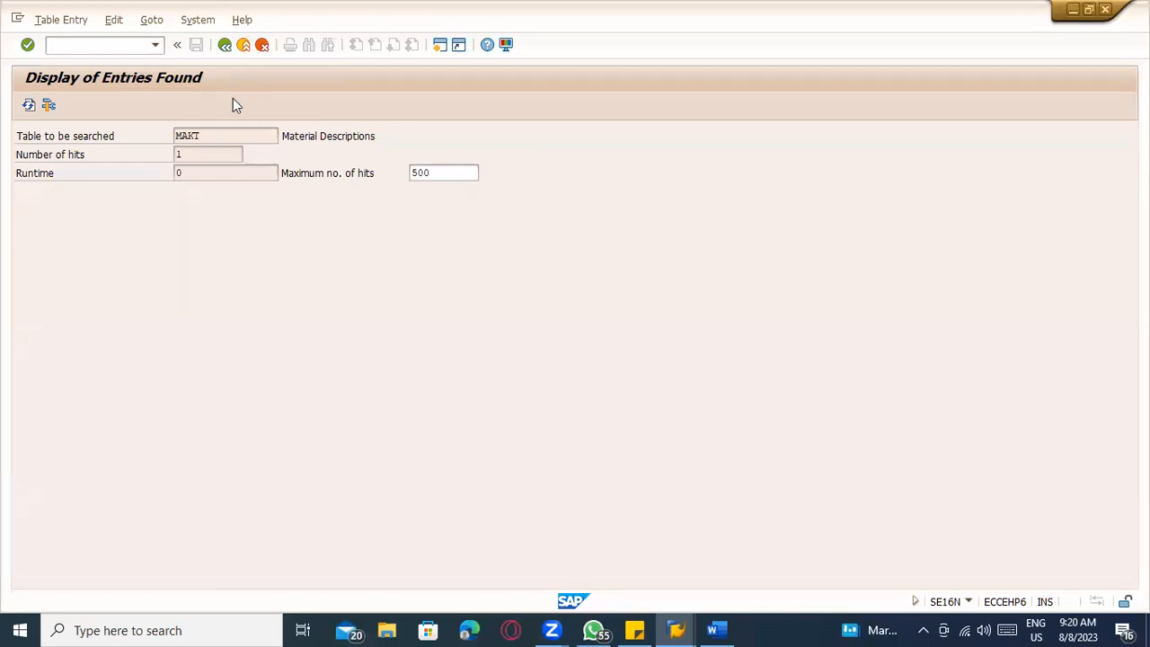
# Display the general material data in table MARA for the copied material number.
pyautogui.write('mara')
pyautogui.press('Return')
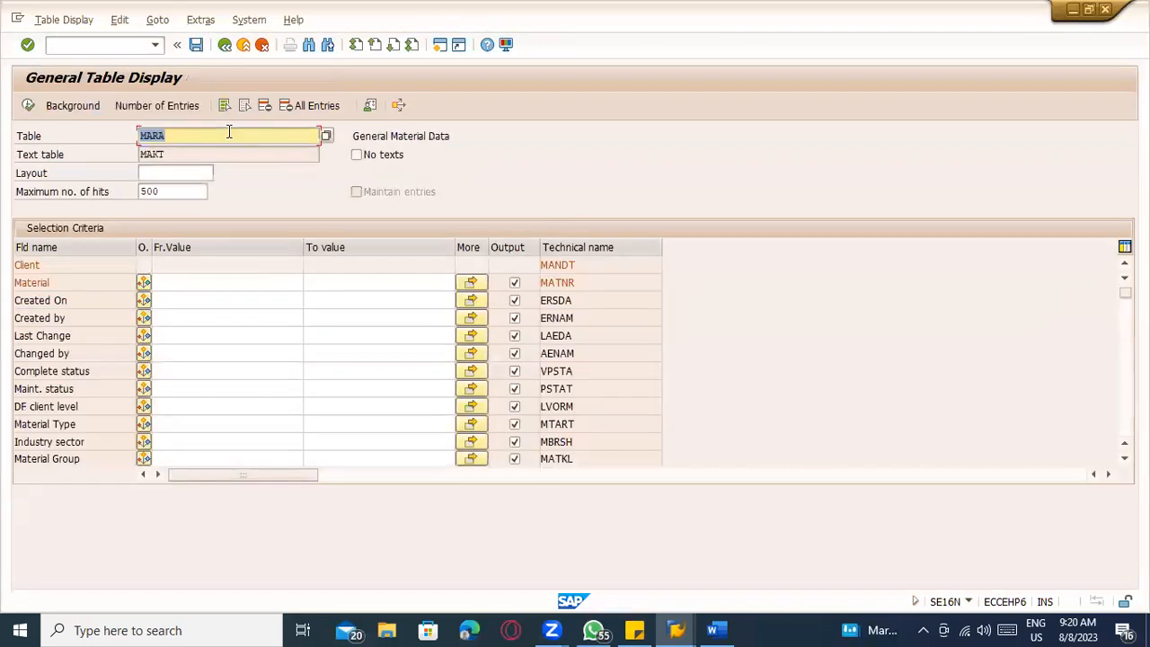
pyautogui.click(224, 282)
pyautogui.hotkey('ctrl', 'v')
pyautogui.click(28, 105)
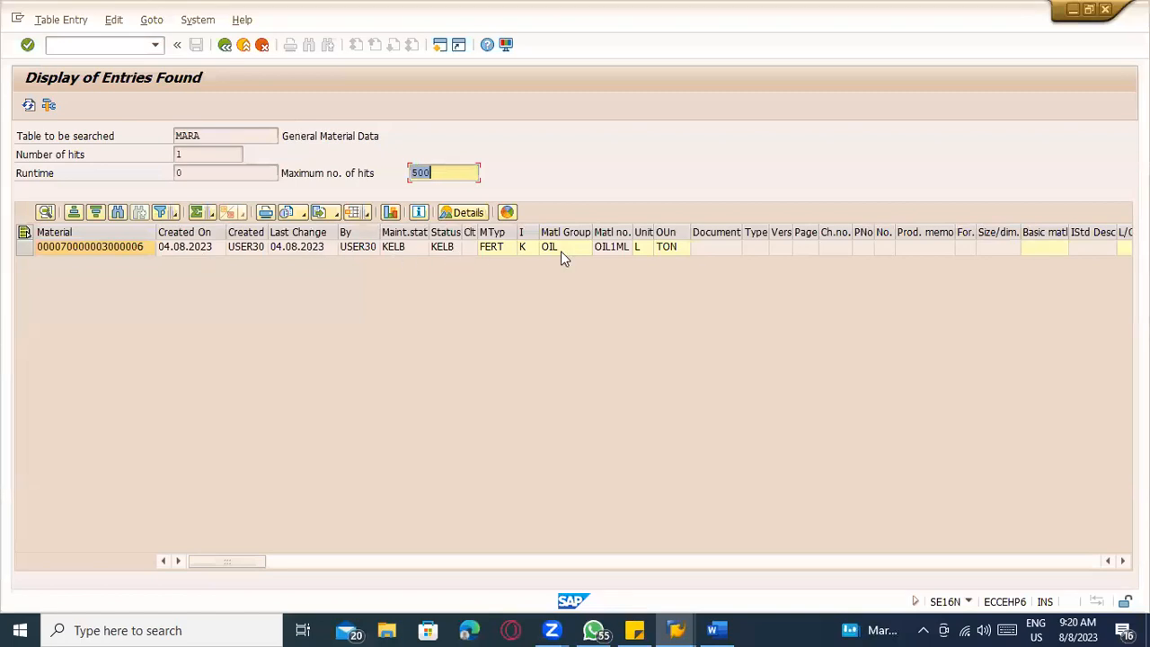
# Look through all columns of the material's MARA record, and return to the table selection.
pyautogui.moveTo(224, 569); pyautogui.dragTo(281, 564)
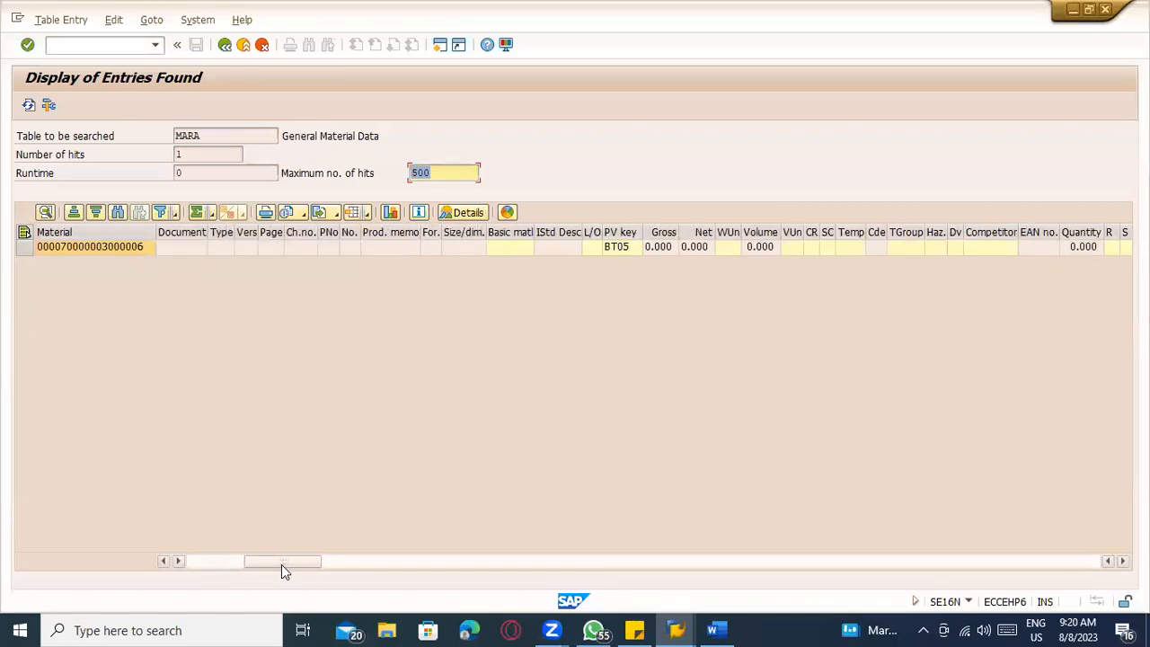
pyautogui.click(369, 559)
pyautogui.click(512, 558)
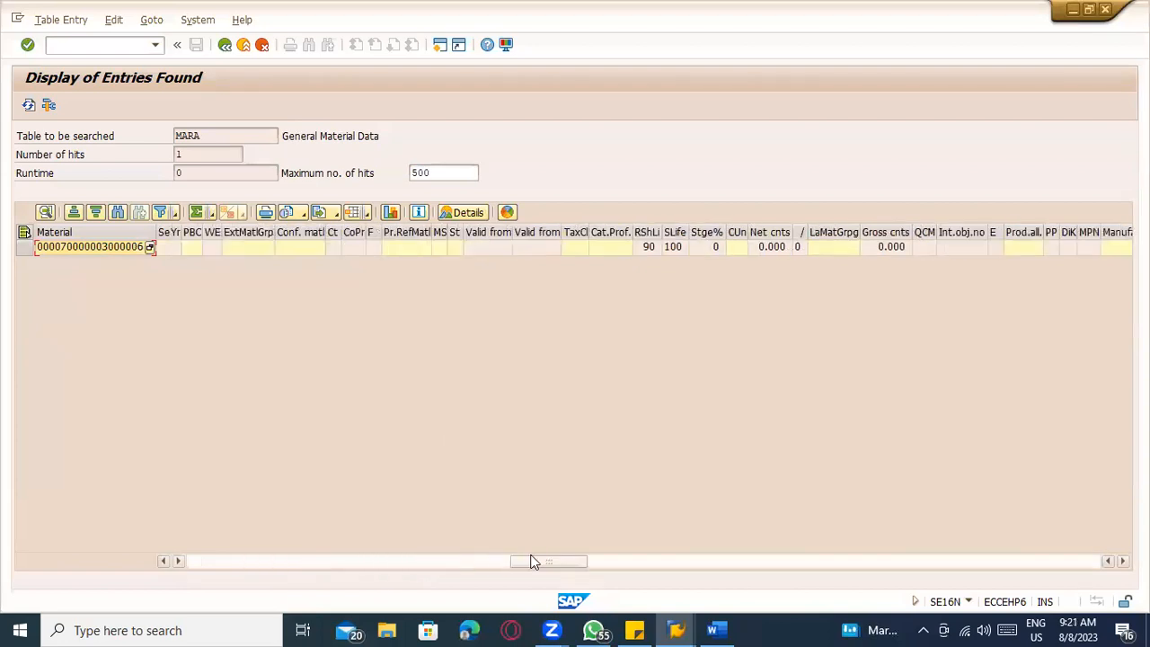
pyautogui.click(737, 558)
pyautogui.click(835, 561)
pyautogui.click(934, 560)
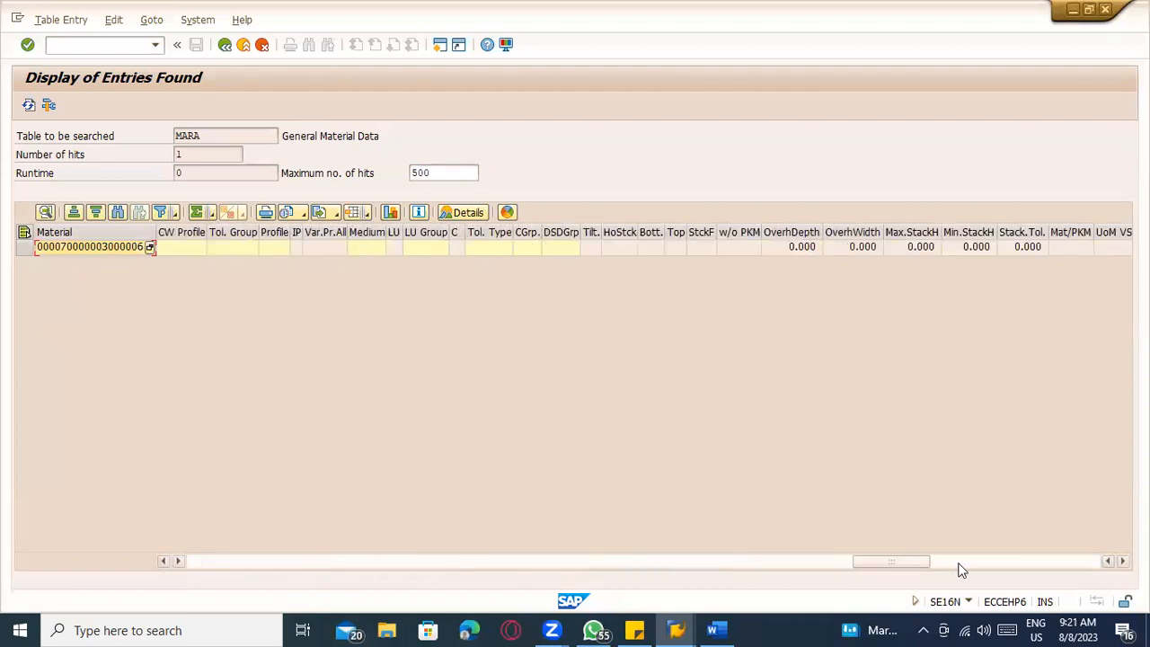
pyautogui.click(988, 561)
pyautogui.click(1051, 561)
pyautogui.moveTo(1018, 562); pyautogui.dragTo(9, 574)
pyautogui.click(258, 42)
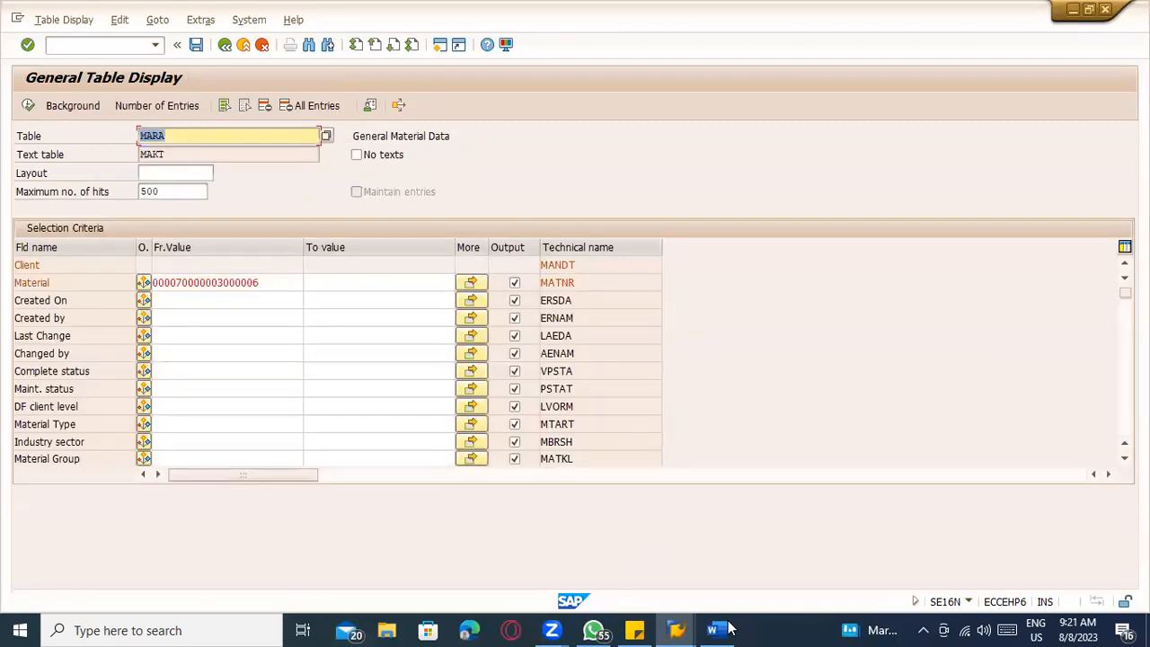
# Switch to the Word notes and add the line "MARA – General" below the MAKT entry, separated by a blank line.
pyautogui.click(712, 629)
pyautogui.moveTo(426, 438); pyautogui.dragTo(289, 390)
pyautogui.scroll(-1, 539, 467)
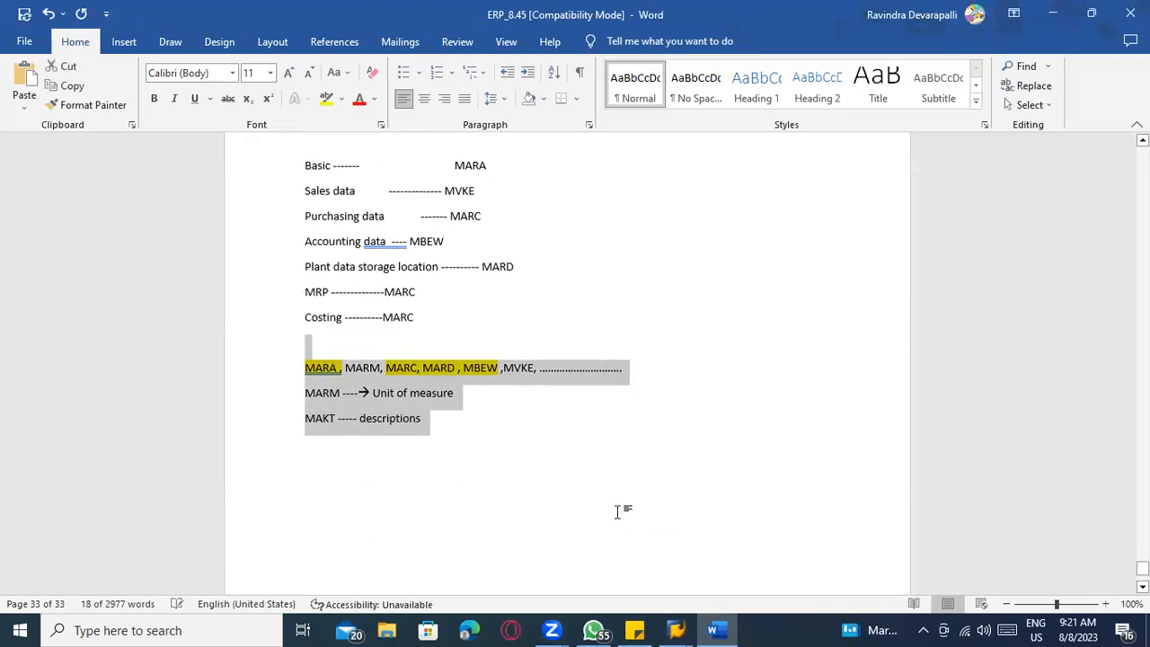
pyautogui.click(438, 477)
pyautogui.scroll(2, 438, 477)
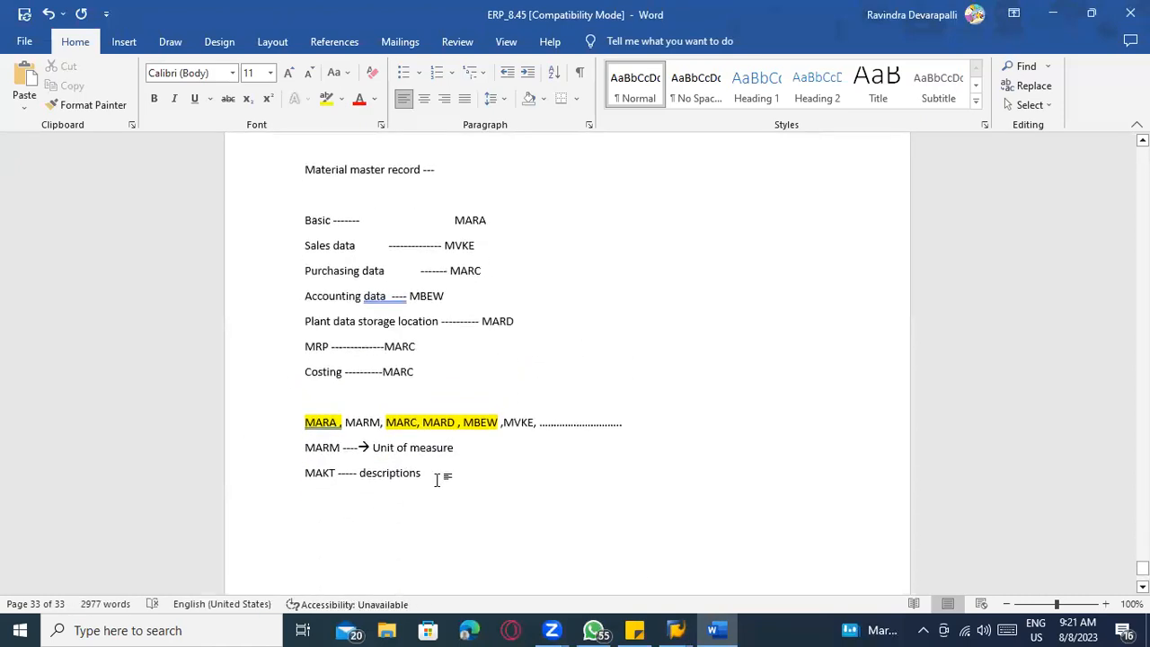
pyautogui.scroll(-1, 449, 489)
pyautogui.press('Return')
pyautogui.press('Return')
pyautogui.write('MAT')
pyautogui.press('BackSpace')
pyautogui.write('RA - General')
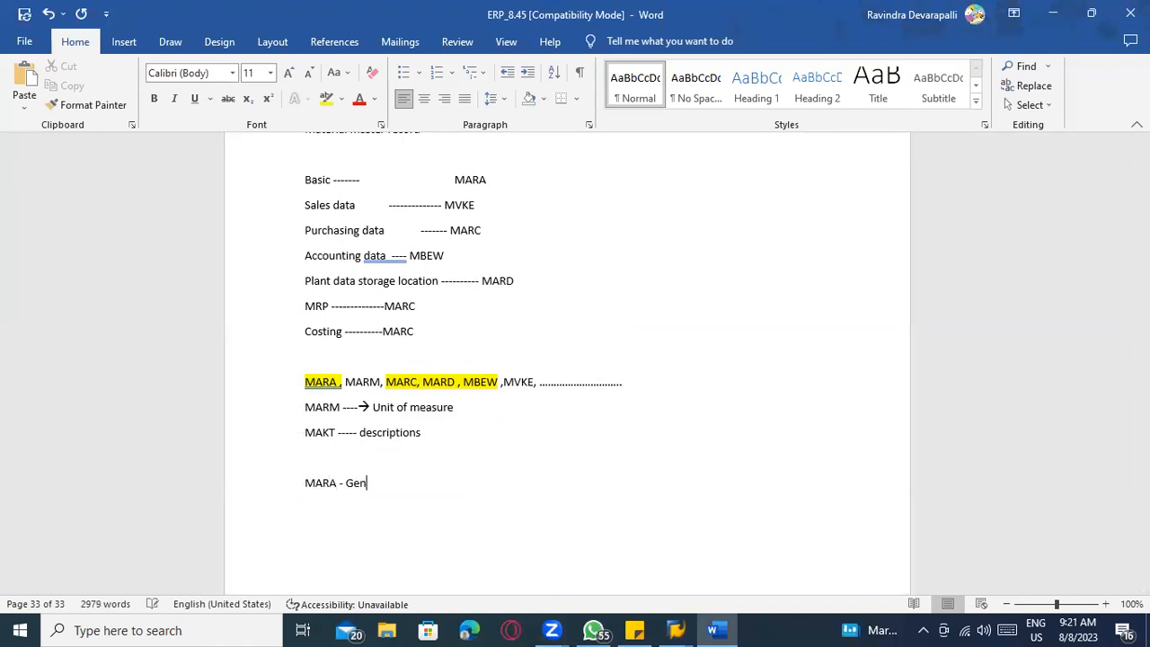
# Add the line "MARC – Plant level data" below the MARA – General line.
pyautogui.press('Return')
pyautogui.write('MAR')
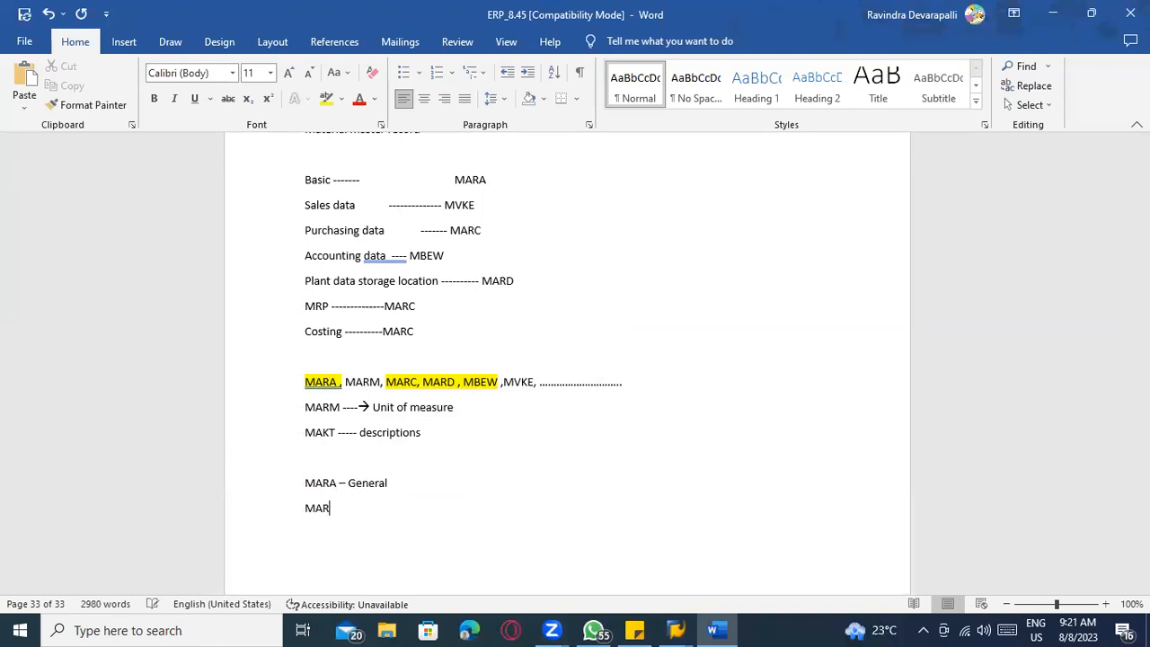
pyautogui.write('C -- ')
pyautogui.write('Plant leve')
pyautogui.write('d at')
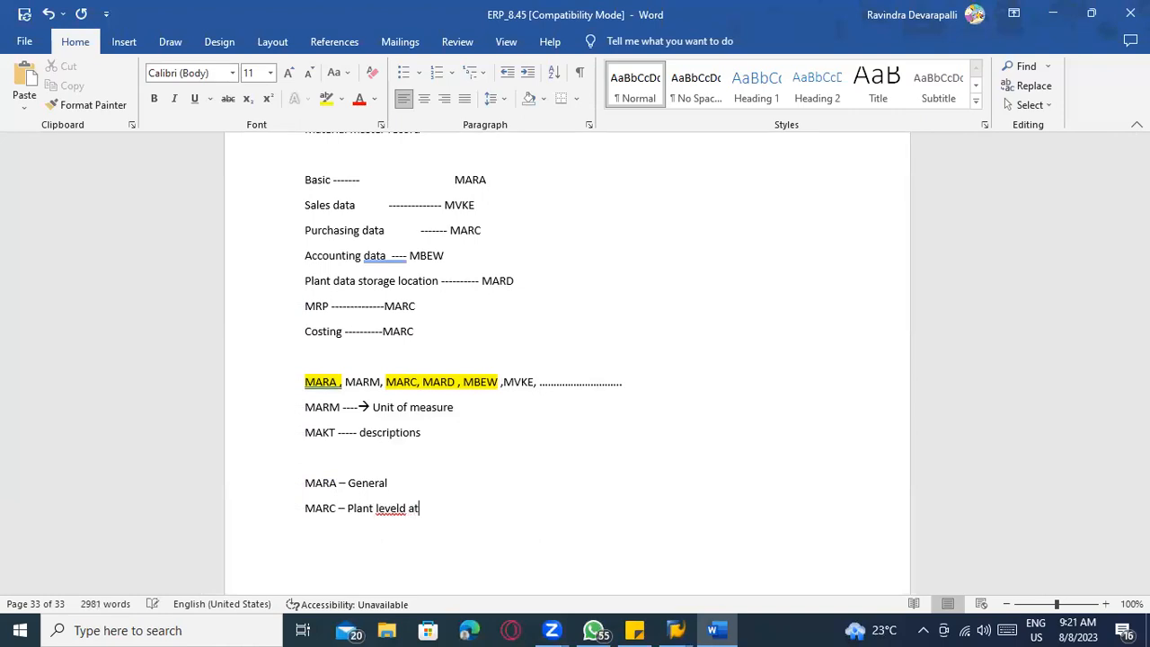
pyautogui.press('BackSpace')
pyautogui.press('BackSpace')
pyautogui.write('data')
# Add the line "MARD --- storage location level data" below the MARC line.
pyautogui.press('Return')
pyautogui.write('MARD --- stora')
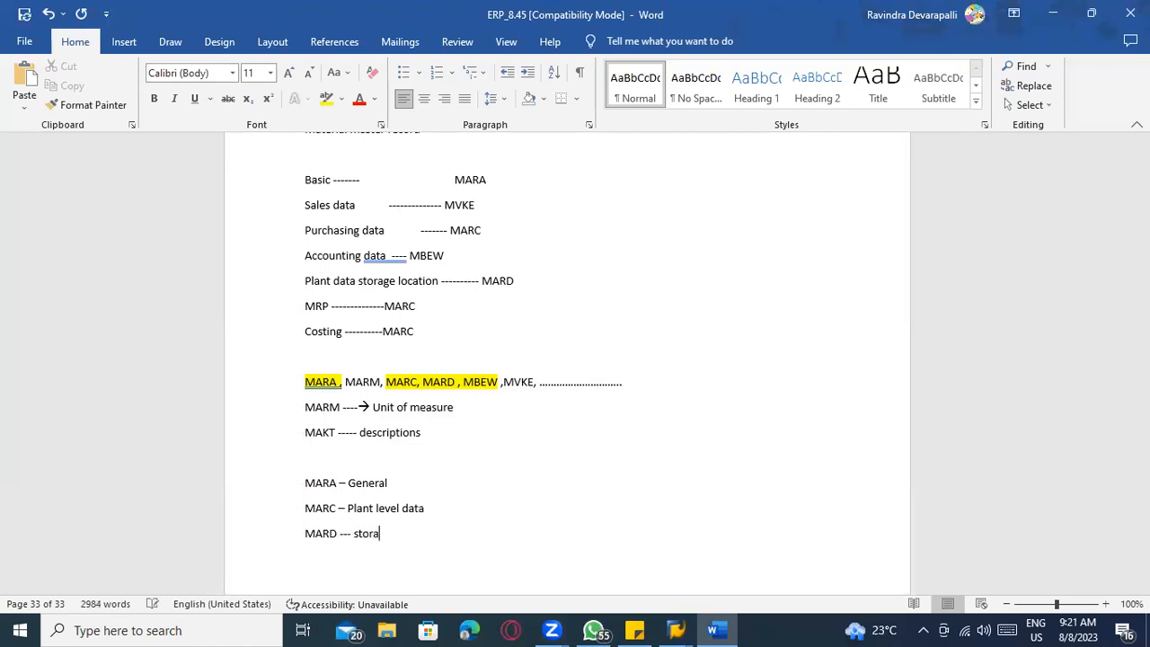
pyautogui.write('ge location level c')
pyautogui.write('ata')
# Add the line "MBEW – accounting level data" below the MARD line.
pyautogui.press('Return')
pyautogui.write('MBEW - ac')
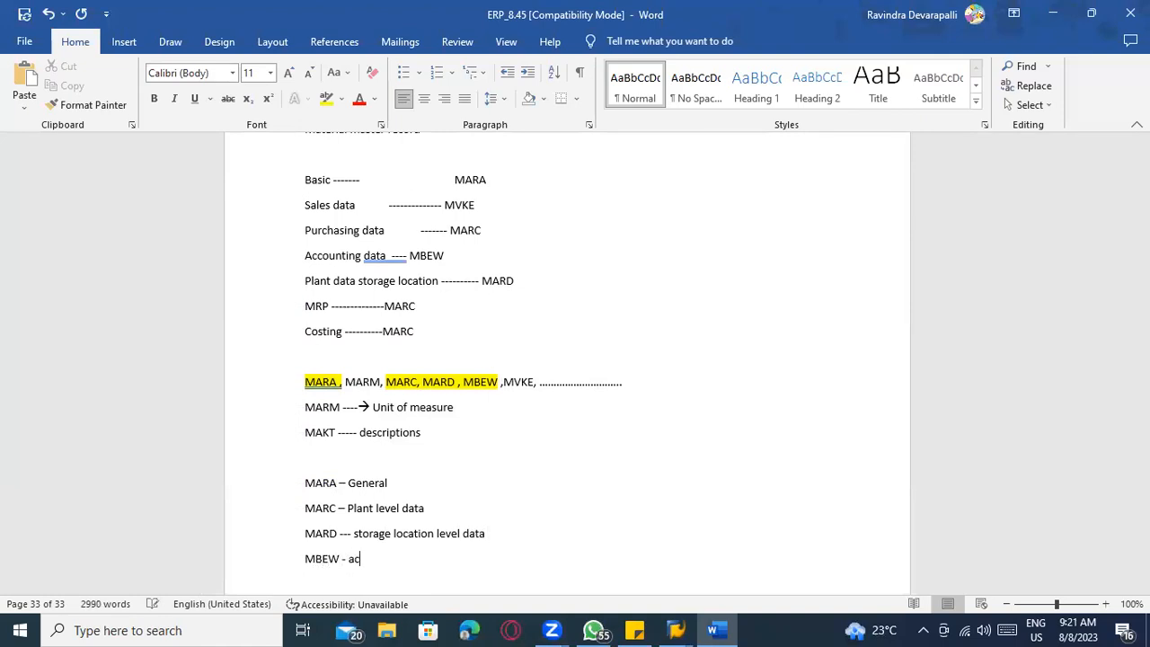
pyautogui.write('counting level da')
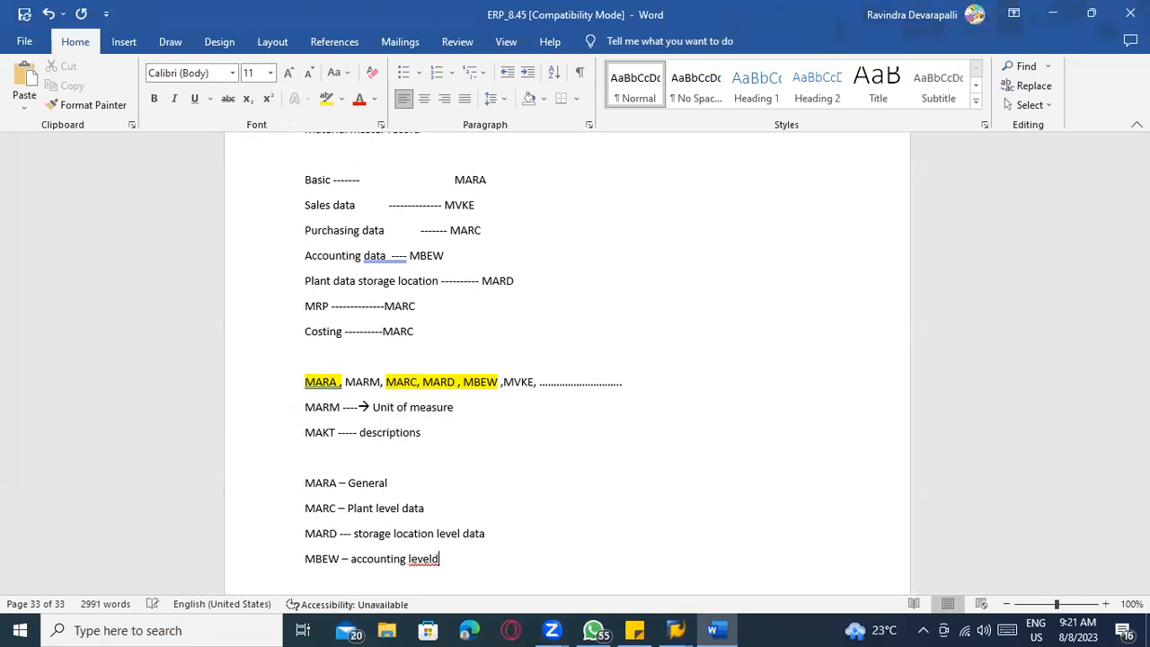
pyautogui.press('BackSpace')
pyautogui.press('BackSpace')
pyautogui.write('data')
# Add the line "MVKE – Sales" at the end of the table list.
pyautogui.press('Return')
pyautogui.write('M')
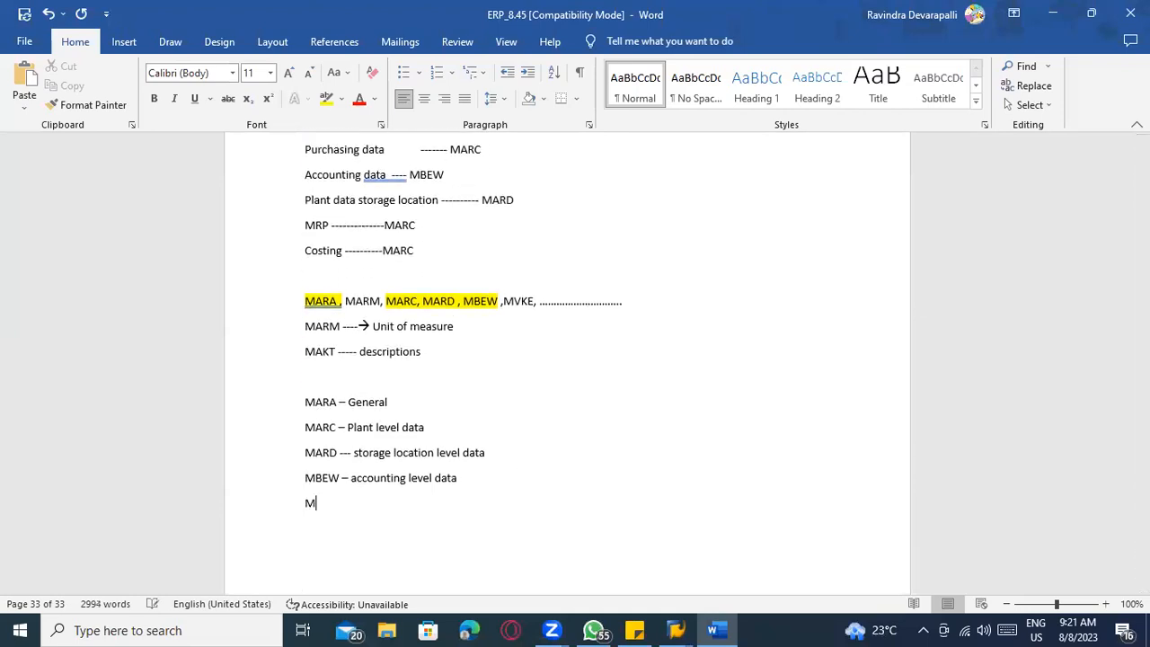
pyautogui.write('VKe')
pyautogui.press('BackSpace')
pyautogui.press('BackSpace')
pyautogui.write('KE - Sales')
# Review the new table list against the material master views and their tables noted above it.
pyautogui.moveTo(409, 511); pyautogui.dragTo(292, 399)
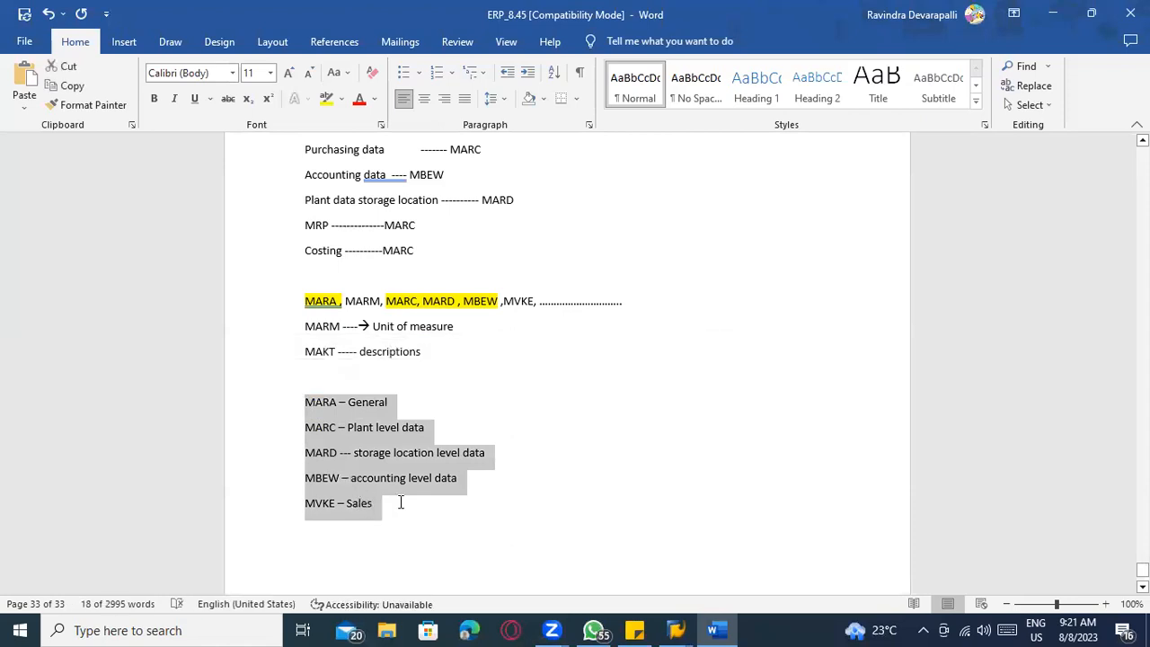
pyautogui.scroll(3, 400, 503)
pyautogui.click(308, 262)
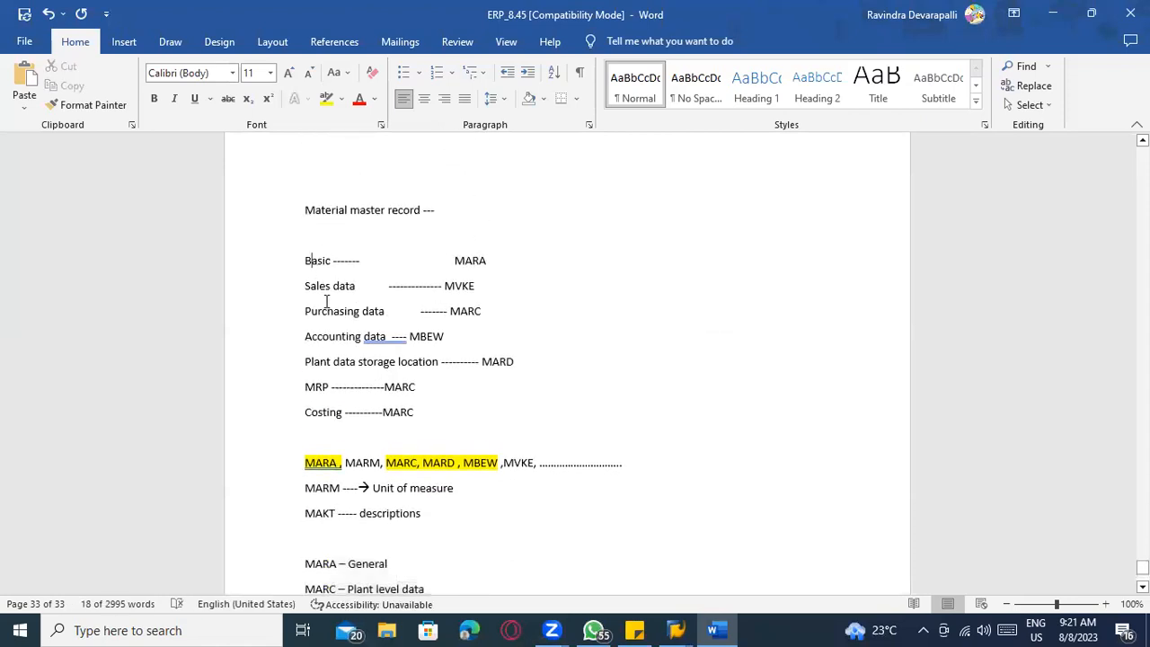
pyautogui.click(333, 310)
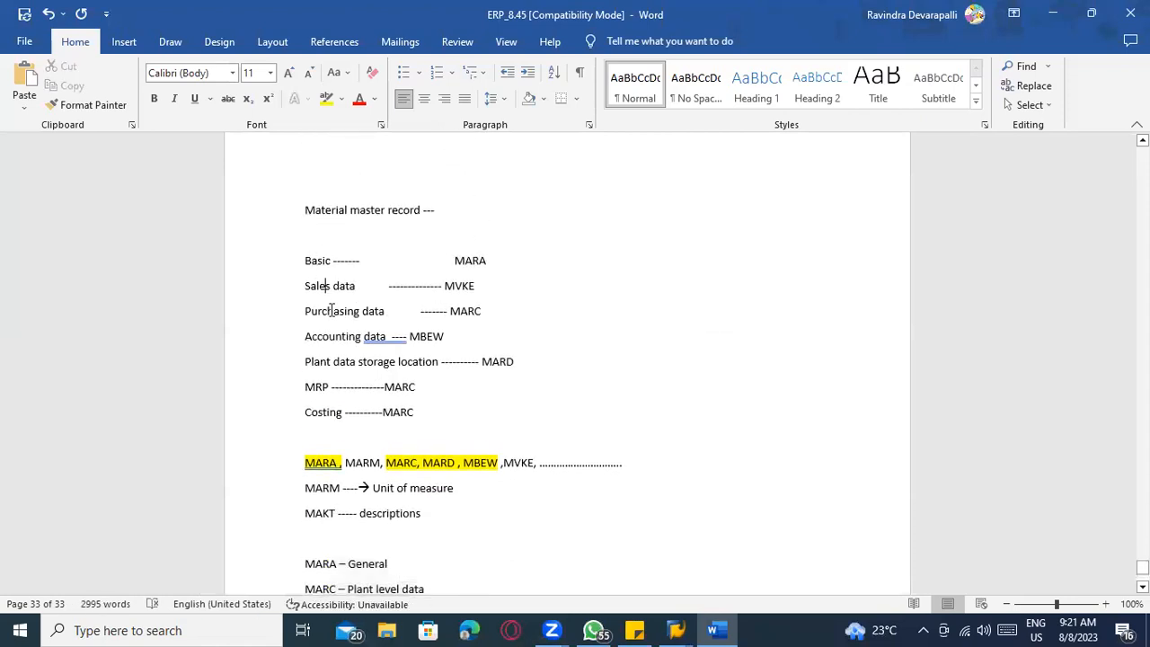
pyautogui.click(356, 361)
pyautogui.click(527, 360)
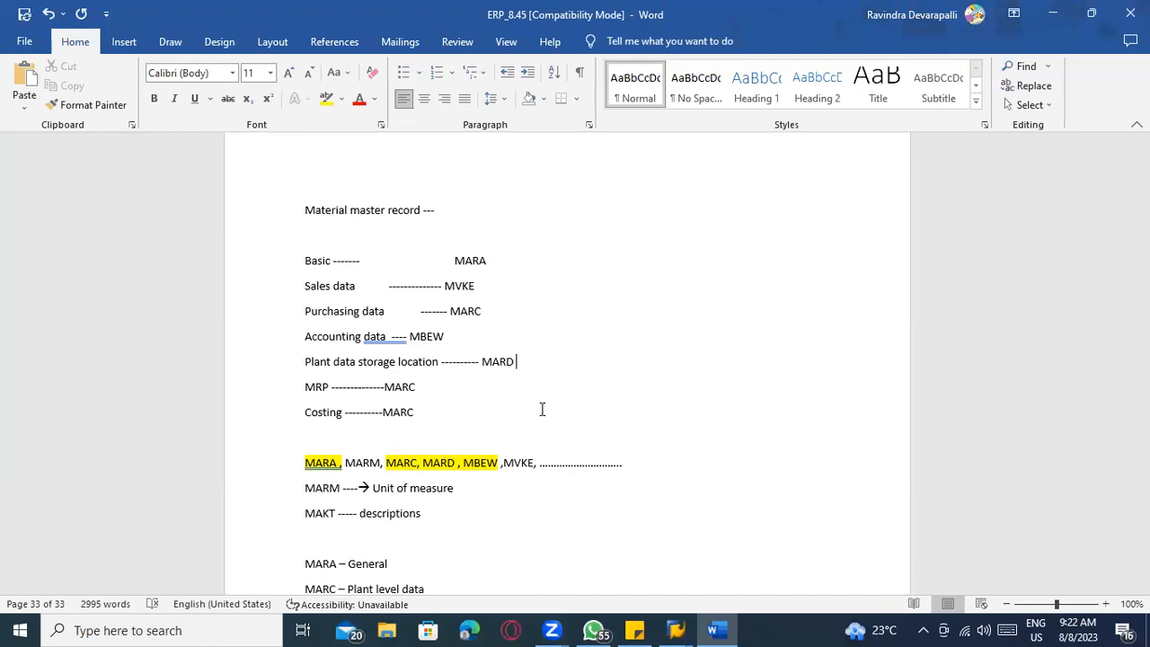
pyautogui.scroll(-4, 542, 409)
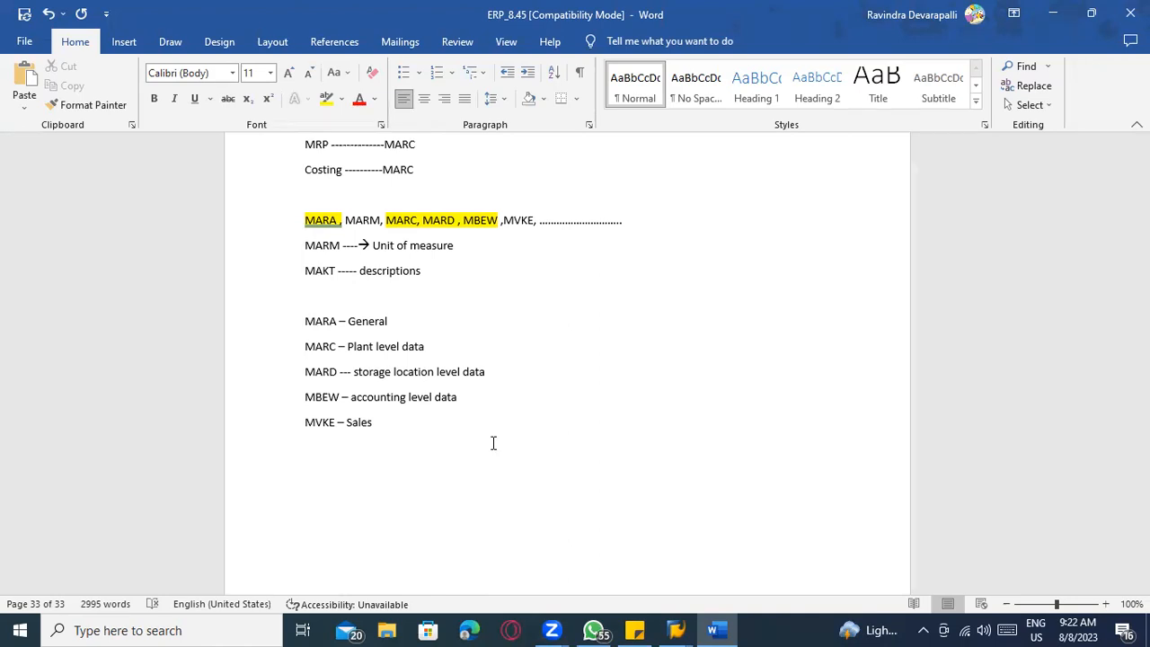
# Highlight the "Material master record ---" heading in yellow and make it bold and underlined.
pyautogui.scroll(3, 493, 442)
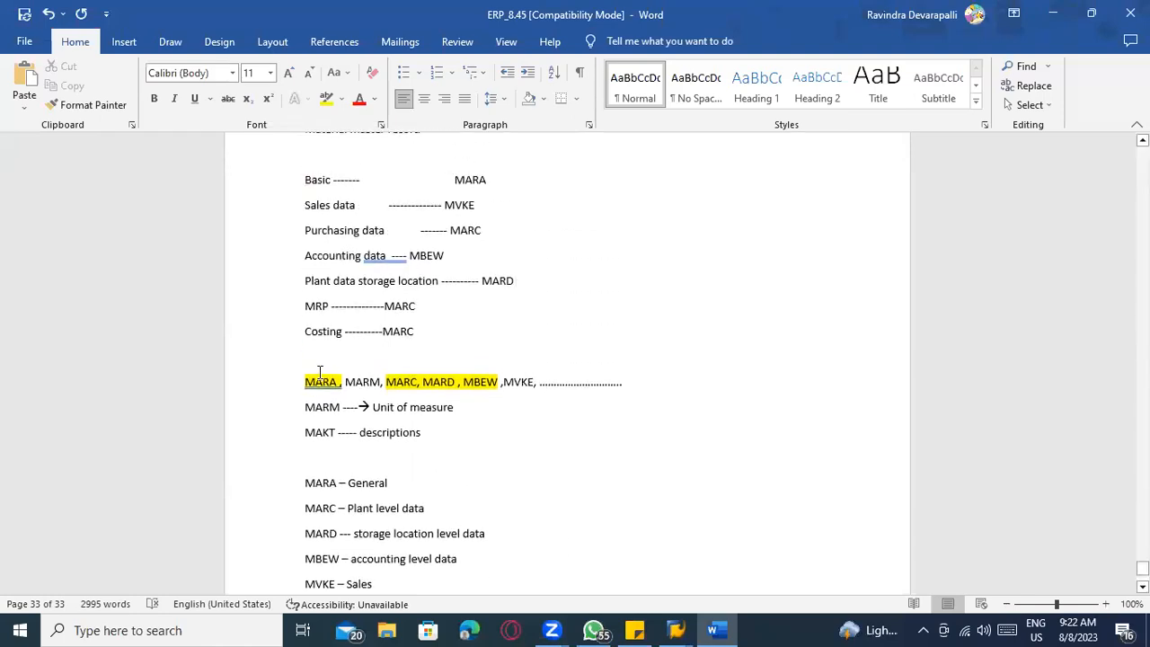
pyautogui.scroll(2, 316, 375)
pyautogui.moveTo(314, 211); pyautogui.dragTo(446, 206)
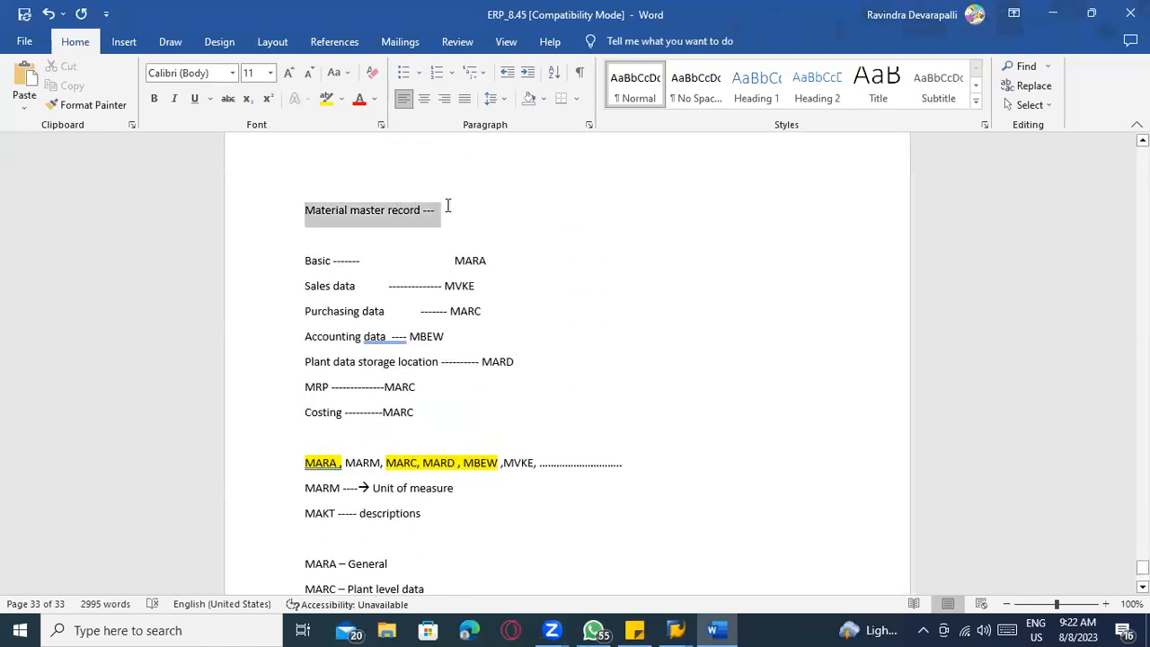
pyautogui.click(326, 101)
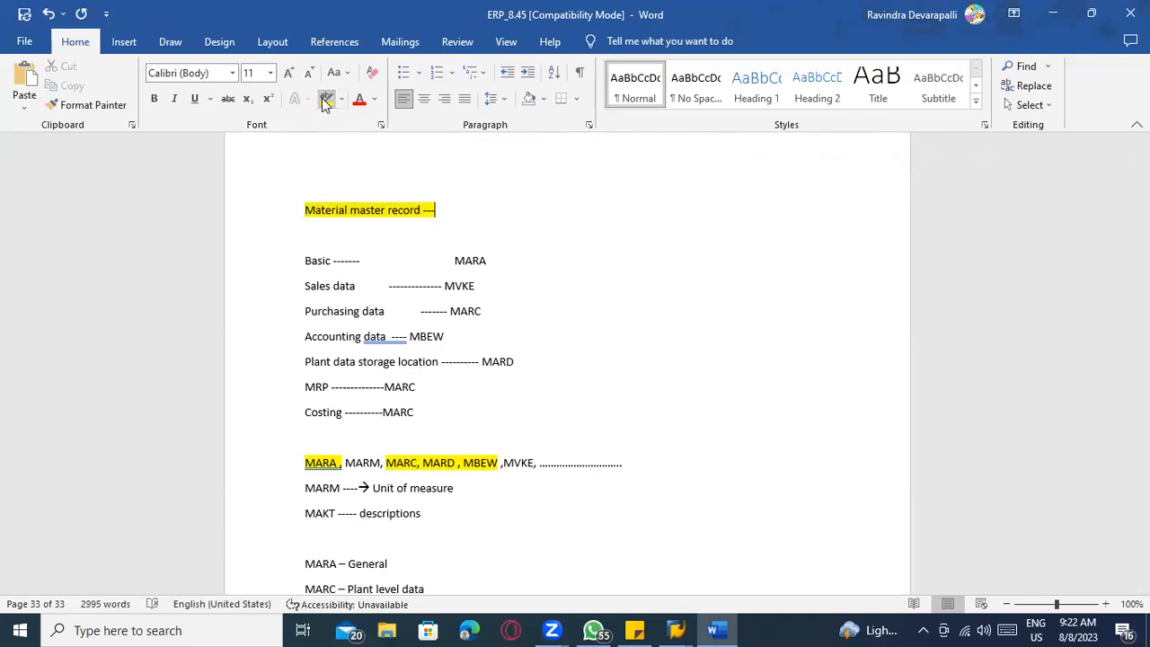
pyautogui.moveTo(444, 210); pyautogui.dragTo(317, 210)
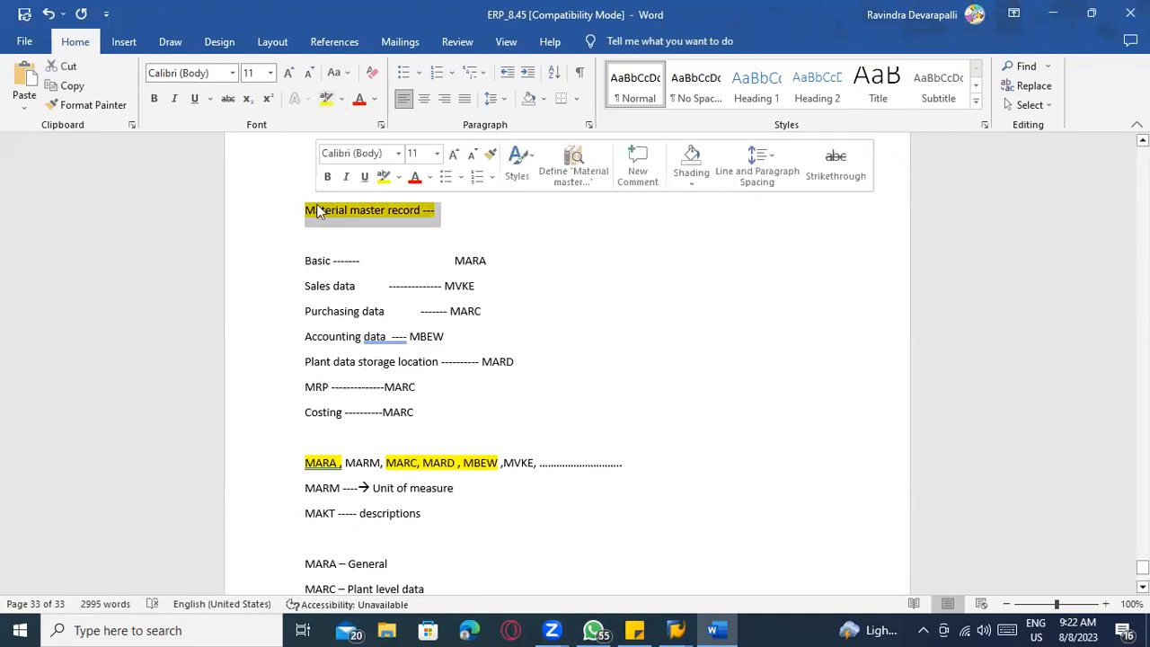
pyautogui.hotkey('ctrl', 'b')
pyautogui.hotkey('ctrl', 'u')
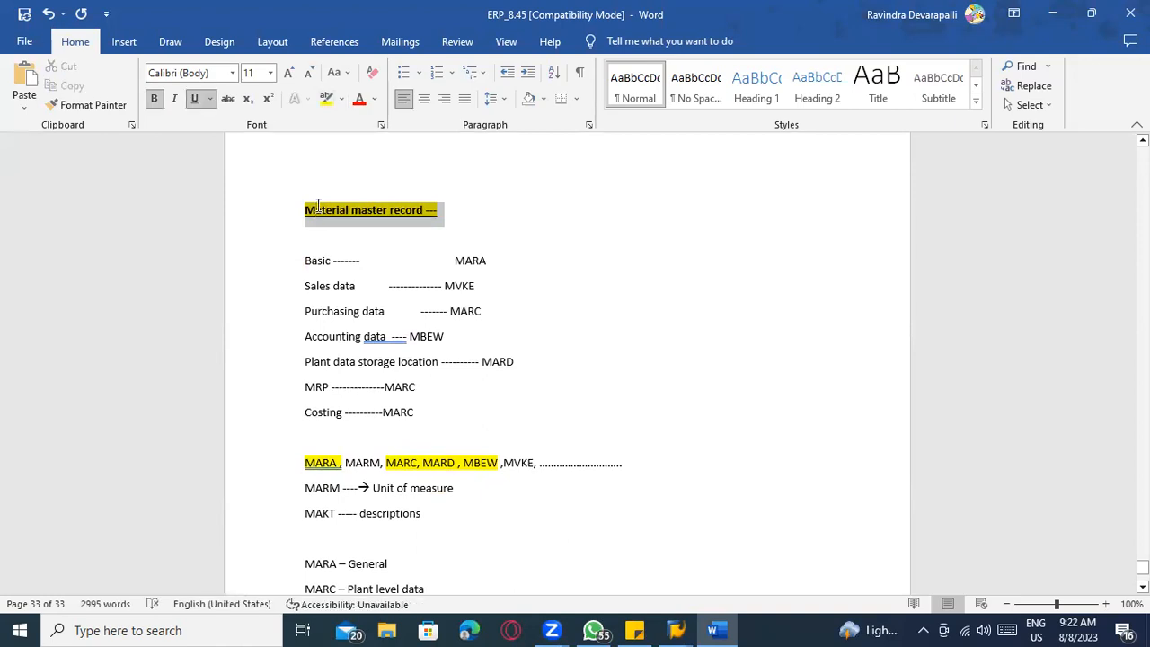
# Look back through the earlier purchasing notes, including the purchase requisition and RFQ tables, and return to the table list at the document's end.
pyautogui.scroll(1, 436, 389)
pyautogui.scroll(-15, 437, 389)
pyautogui.scroll(20, 435, 389)
pyautogui.scroll(20, 435, 389)
pyautogui.scroll(20, 435, 389)
pyautogui.scroll(20, 436, 389)
pyautogui.scroll(3, 436, 389)
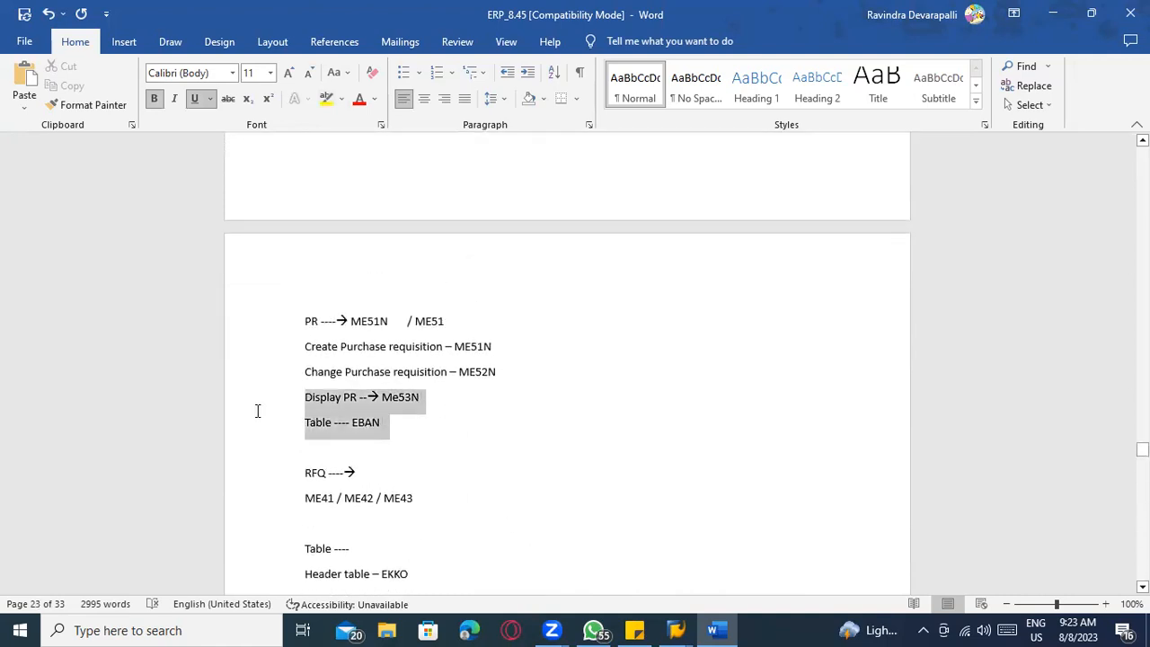
pyautogui.click(260, 422)
pyautogui.scroll(6, 386, 400)
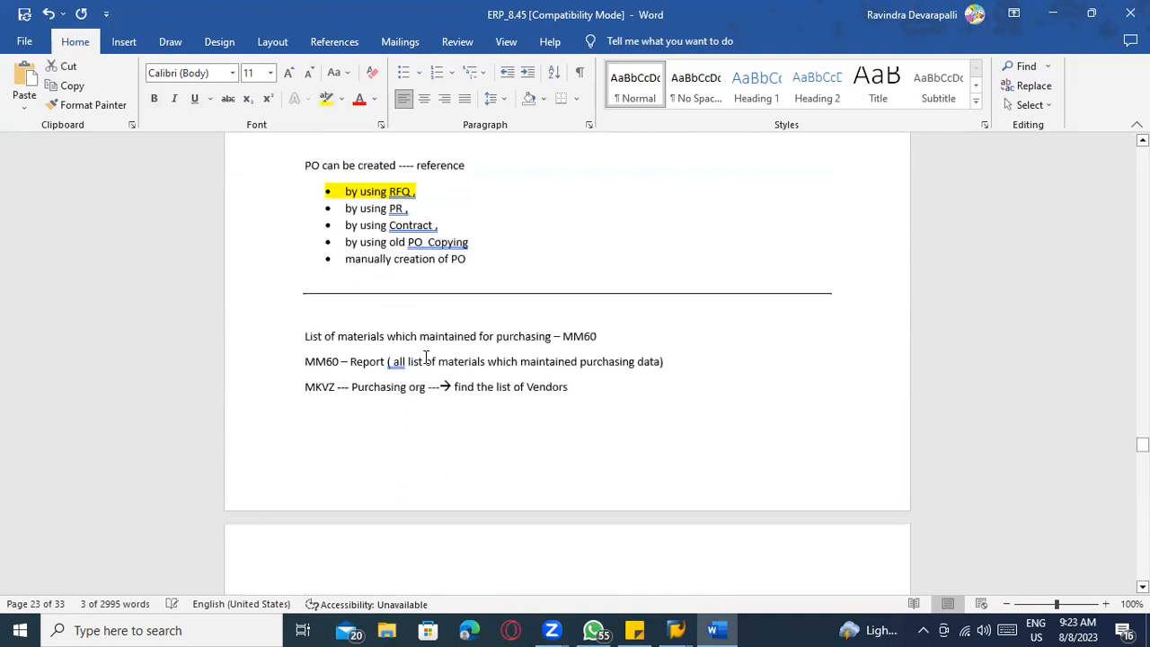
pyautogui.scroll(-20, 449, 404)
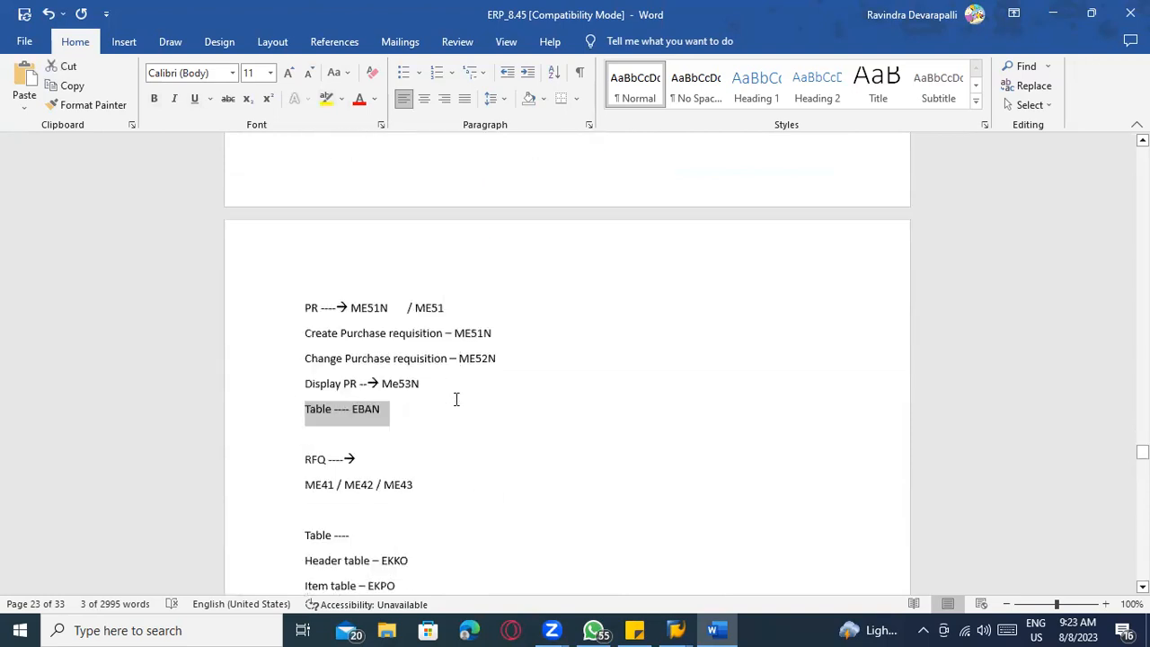
pyautogui.scroll(-20, 547, 453)
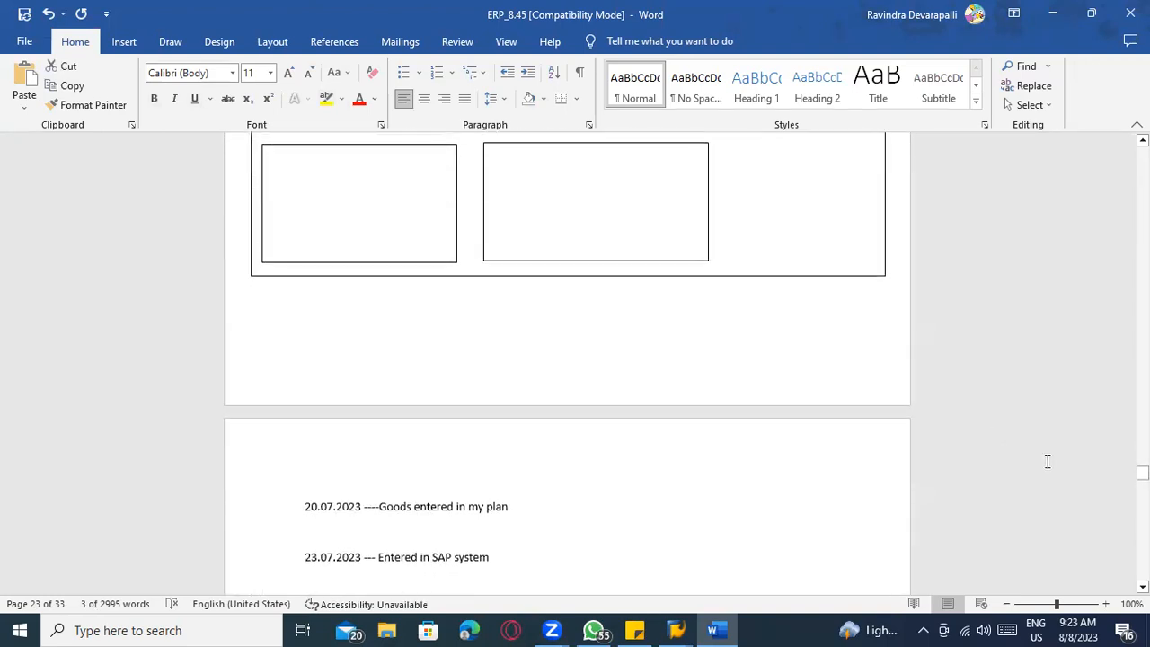
pyautogui.scroll(-20, 566, 364)
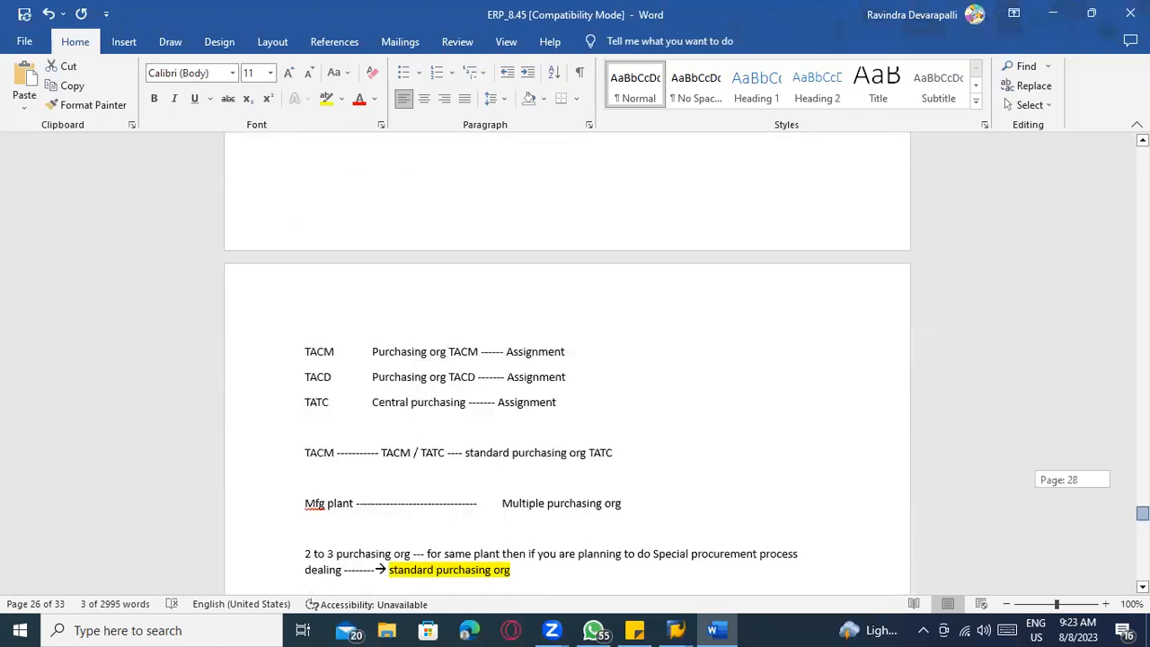
pyautogui.scroll(-20, 566, 360)
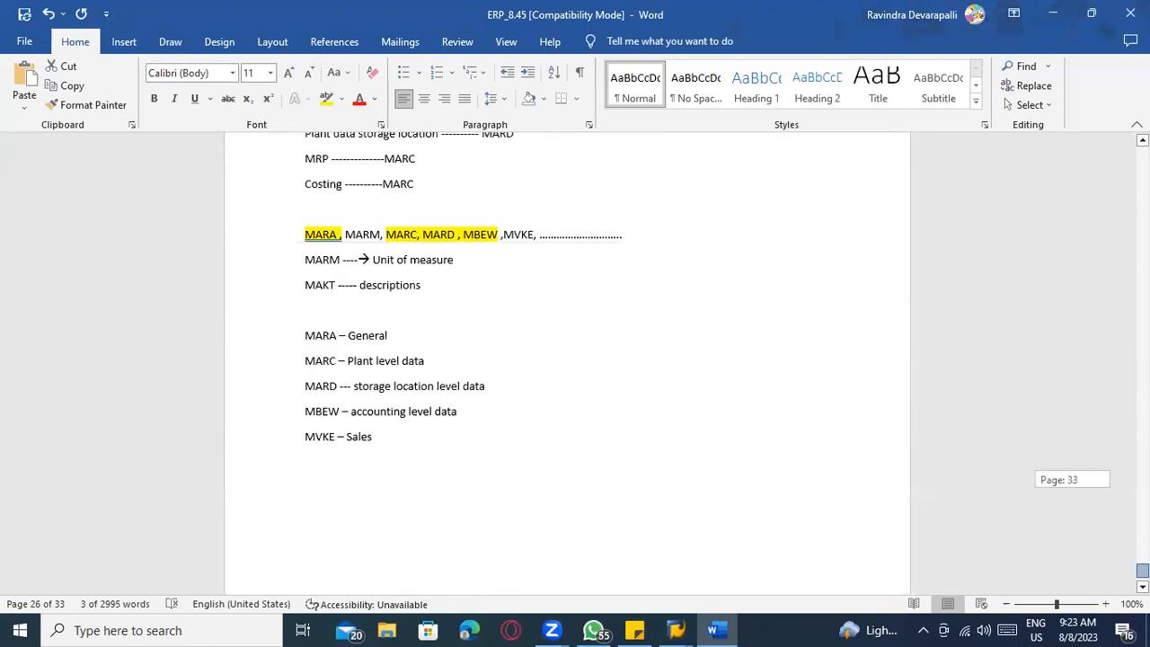
pyautogui.scroll(5, 565, 359)
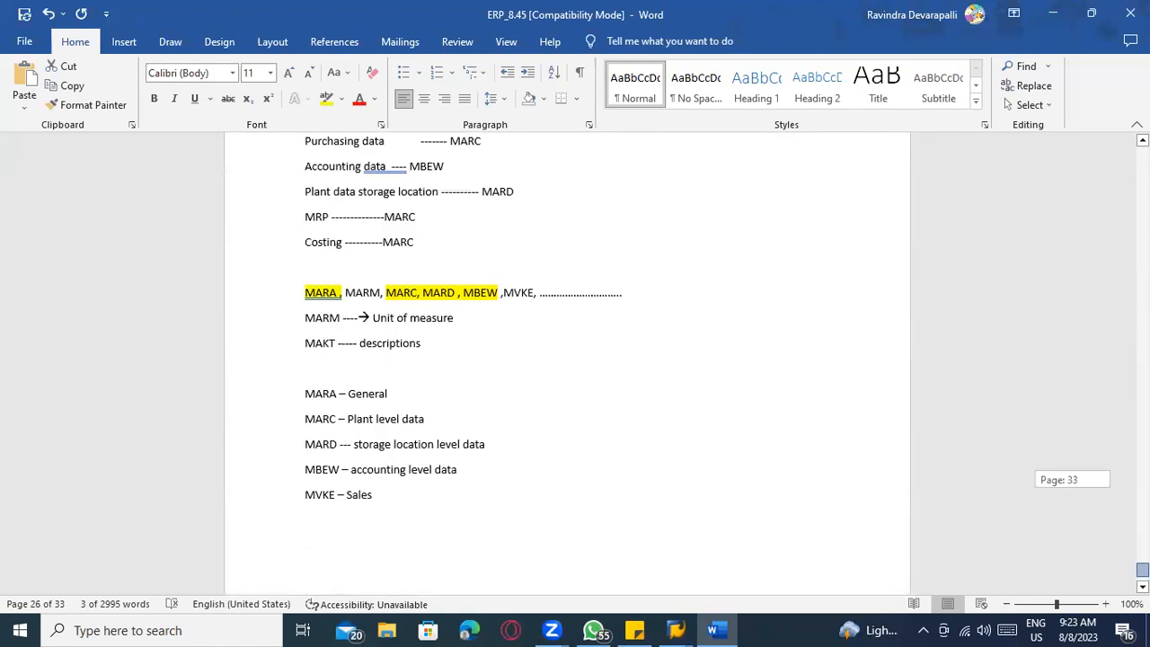
pyautogui.scroll(3, 605, 426)
pyautogui.scroll(-4, 534, 461)
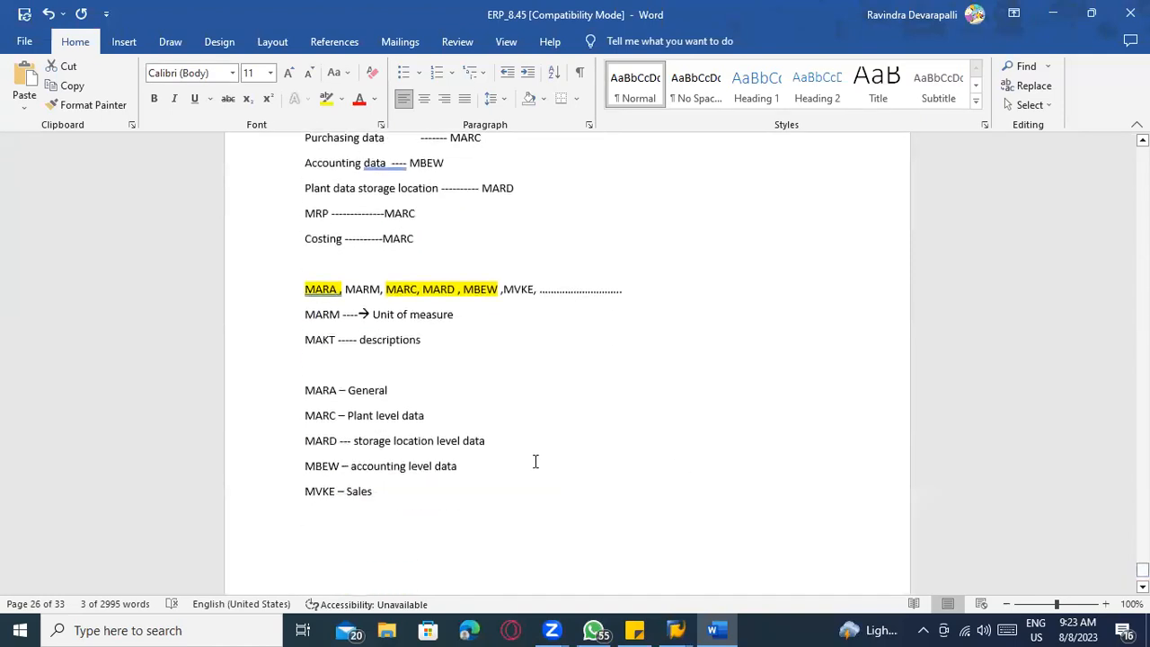
# Add the heading "Vendor Master record :" below the MVKE line, leaving a blank line between them.
pyautogui.click(398, 470)
pyautogui.press('Return')
pyautogui.press('Return')
pyautogui.write('Vendor ')
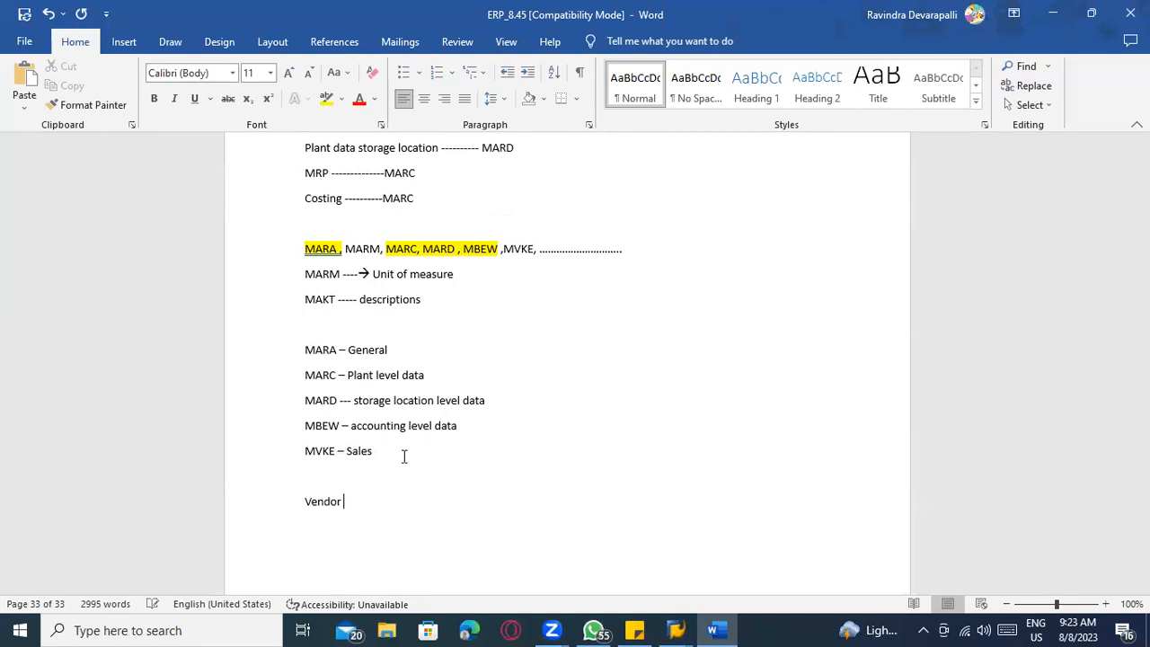
pyautogui.write('Masterr e')
pyautogui.press('BackSpace')
pyautogui.write('record :')
# Make the "Vendor Master record :" heading bold and underlined.
pyautogui.scroll(1, 403, 456)
pyautogui.scroll(-2, 397, 575)
pyautogui.moveTo(304, 462); pyautogui.dragTo(404, 463)
pyautogui.hotkey('ctrl', 'b')
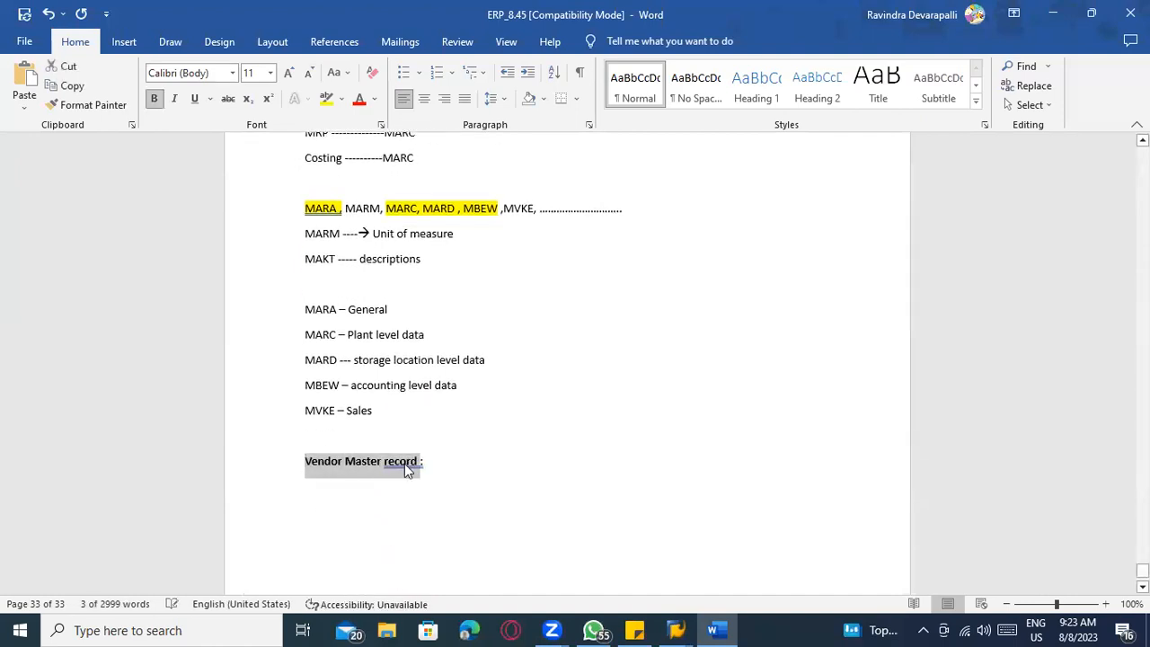
pyautogui.hotkey('ctrl', 'u')
pyautogui.click(384, 464)
pyautogui.scroll(-1, 392, 477)
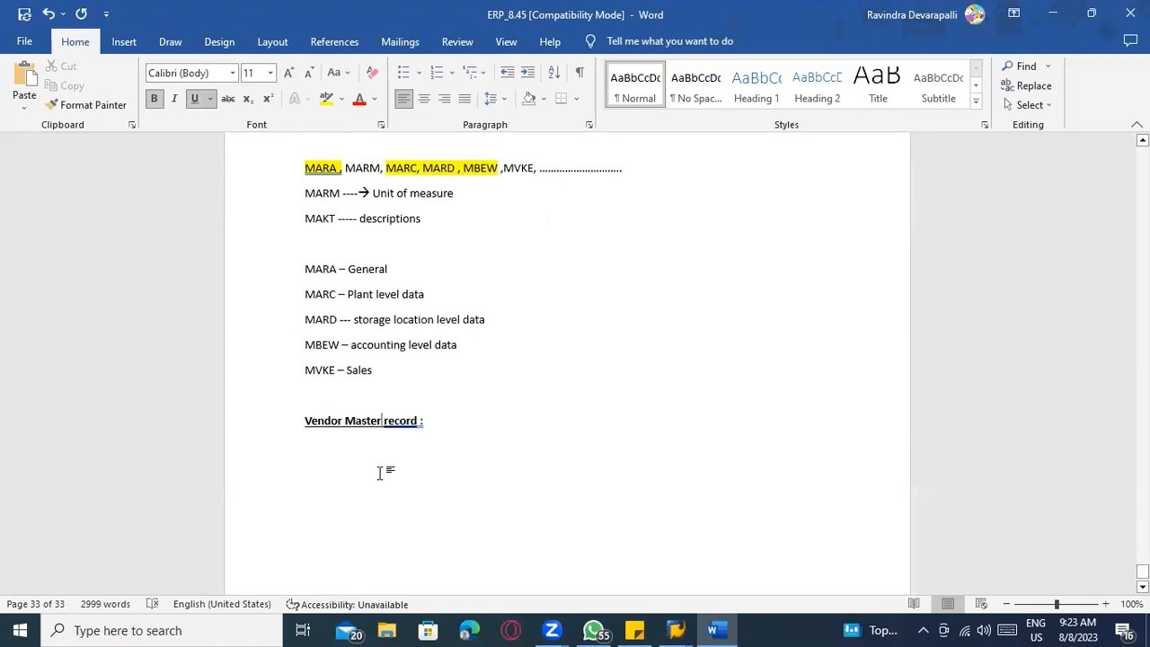
# Add the line "LFA1 ---- General data of vendor" under the vendor master heading, after a blank line.
pyautogui.doubleClick(380, 474)
pyautogui.click(455, 423)
pyautogui.press('Return')
pyautogui.press('Return')
pyautogui.write('LFA')
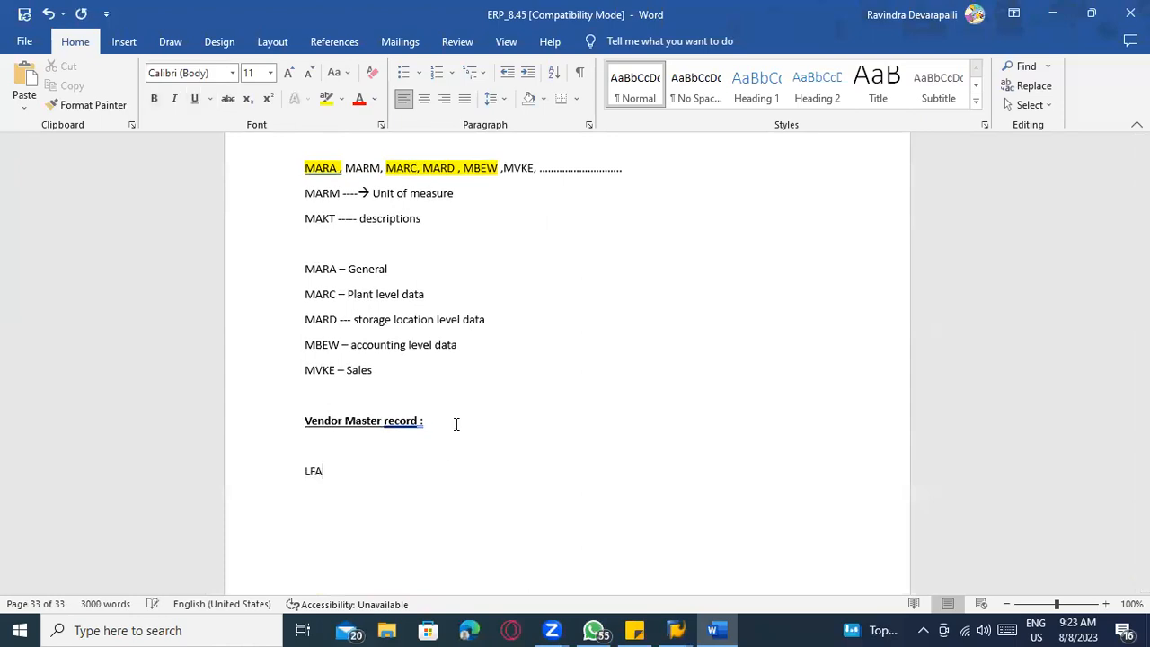
pyautogui.write('1 ---- General data of vendor')
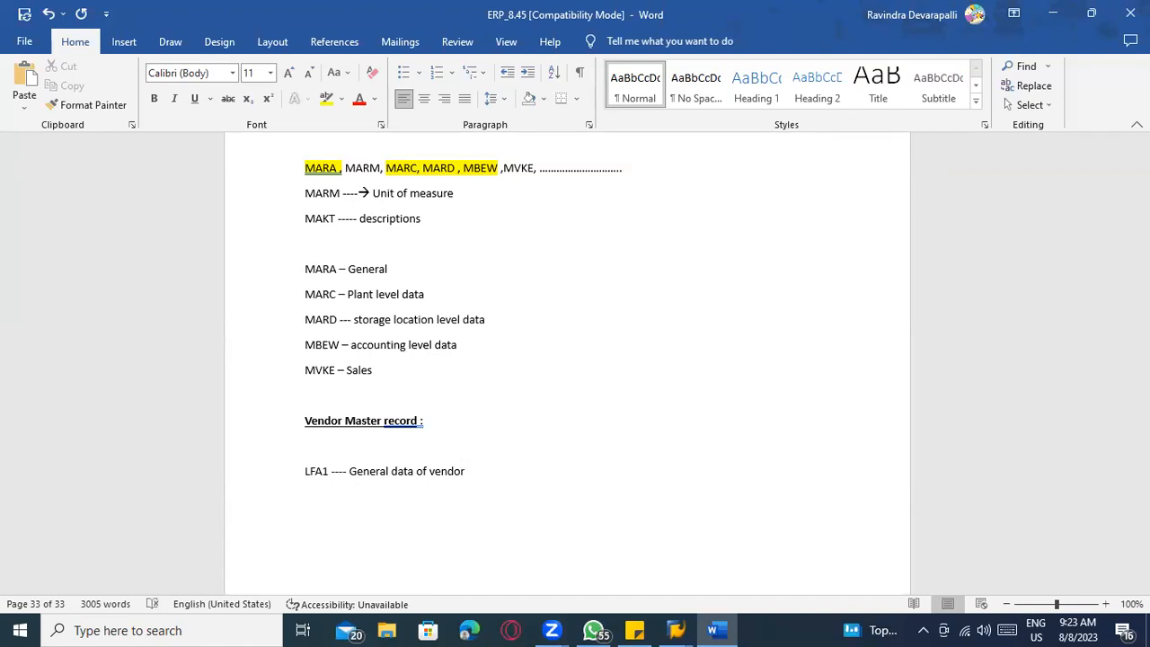
# Add the line "LFB1 ---- Company code level data information" below the LFA1 line.
pyautogui.write('B1 ')
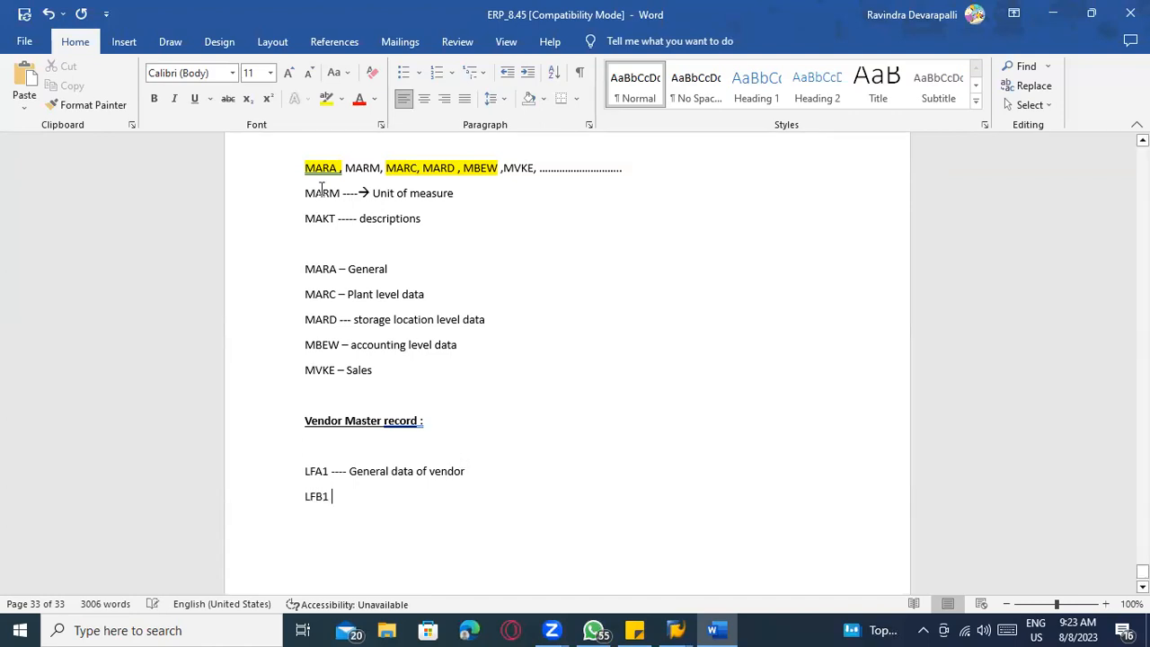
pyautogui.write('---- Comapny')
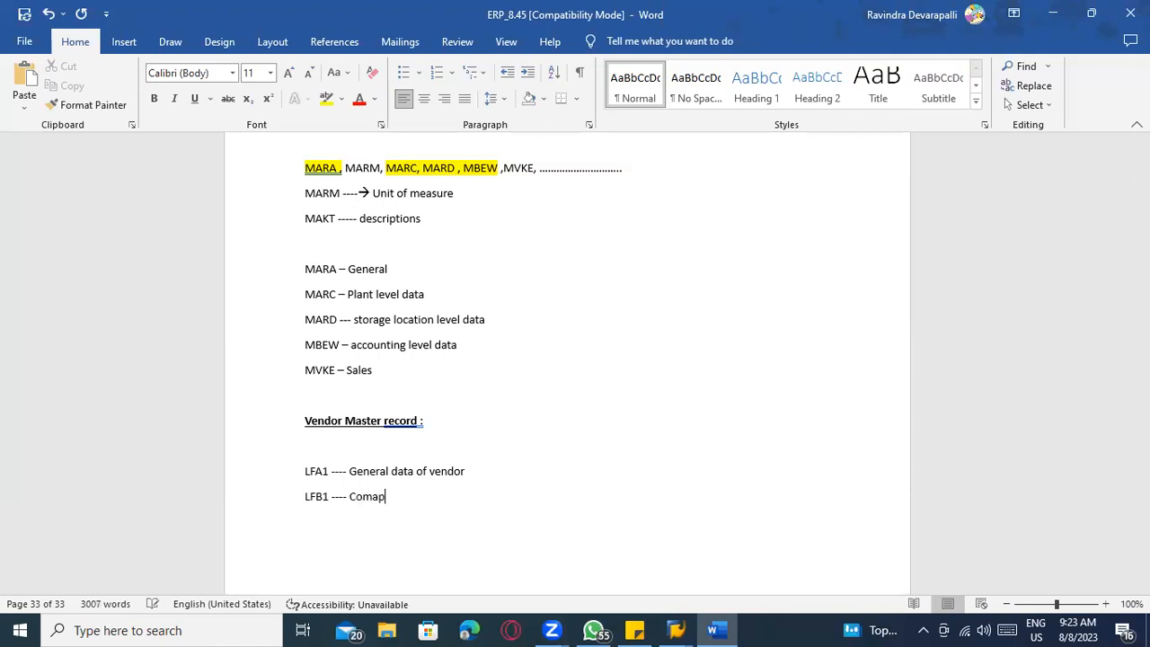
pyautogui.press('BackSpace')
pyautogui.press('BackSpace')
pyautogui.press('BackSpace')
pyautogui.press('BackSpace')
pyautogui.press('BackSpace')
pyautogui.write('mpany code level data information ')
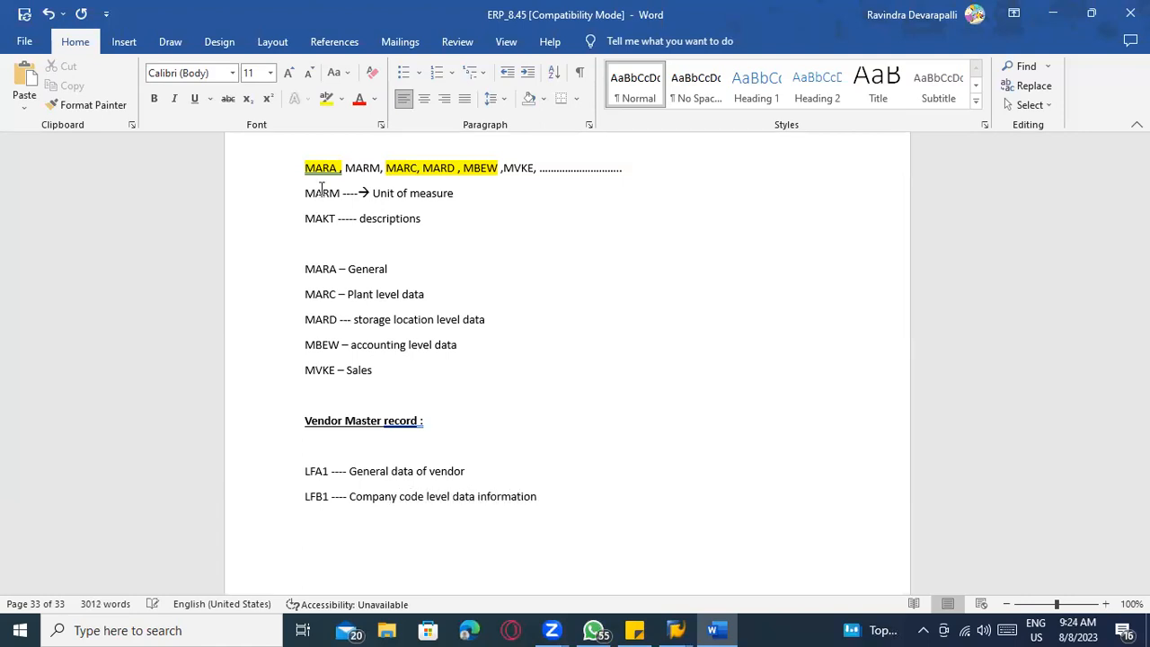
# Add the line "LFM1 – Purchasing org data" below the LFB1 line.
pyautogui.write('M1 ')
pyautogui.write('- Purchaisng o')
pyautogui.press('BackSpace')
pyautogui.press('BackSpace')
pyautogui.press('BackSpace')
pyautogui.press('BackSpace')
pyautogui.press('BackSpace')
pyautogui.press('BackSpace')
pyautogui.press('BackSpace')
pyautogui.write('asing org ')
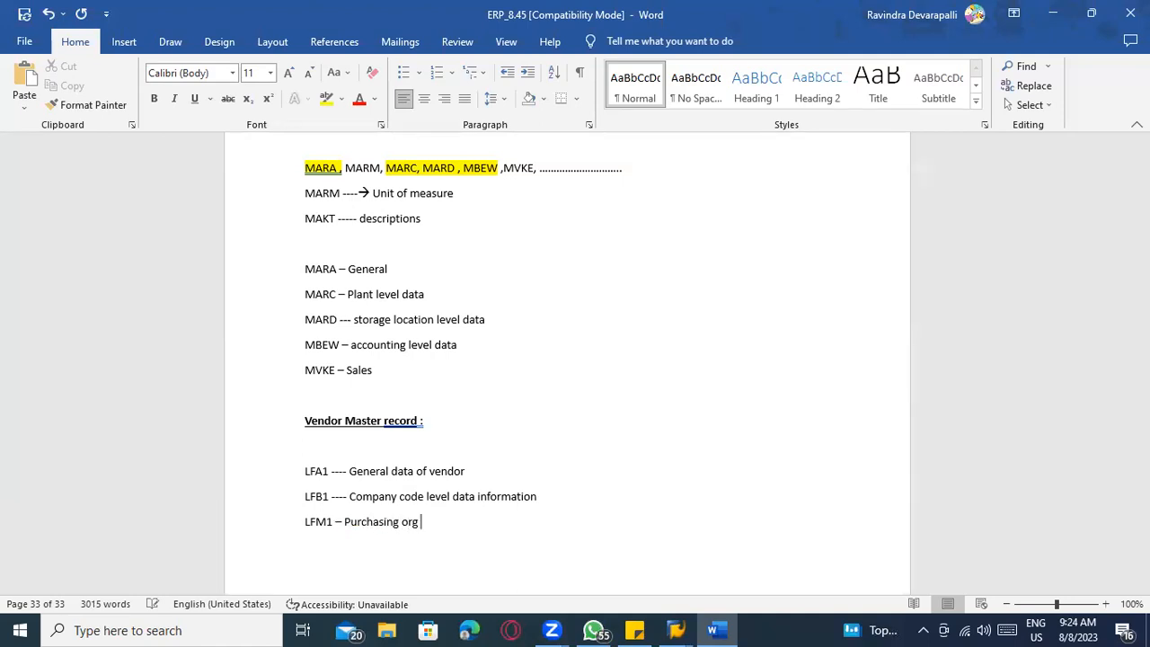
pyautogui.write('dagta')
pyautogui.press('BackSpace')
pyautogui.press('BackSpace')
pyautogui.press('BackSpace')
pyautogui.write('ta')
# Add the line "LFM2 --- Partner level" below the LFM1 line.
pyautogui.write('LFM2 ')
pyautogui.write('--- Partner')
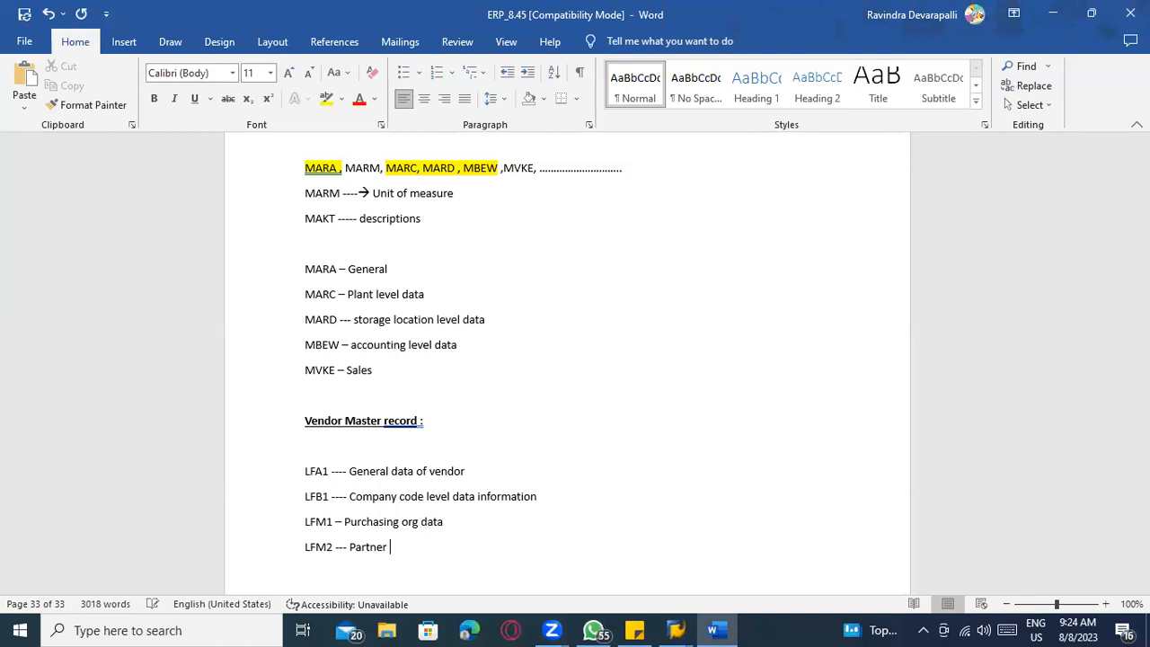
pyautogui.write(' inf')
pyautogui.press('BackSpace')
pyautogui.write('level')
pyautogui.scroll(-2, 426, 210)
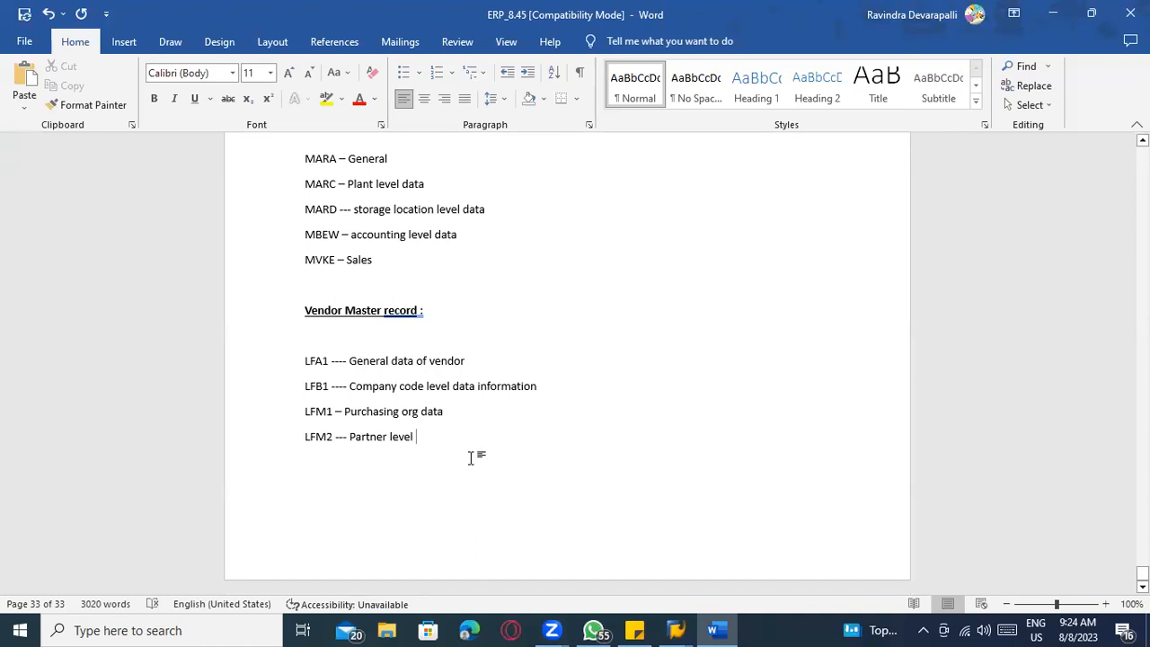
# Add the heading "Purchasing info record :" below the LFM2 line, leaving a blank line between them.
pyautogui.press('Return')
pyautogui.press('Return')
pyautogui.write('Purchaisng i')
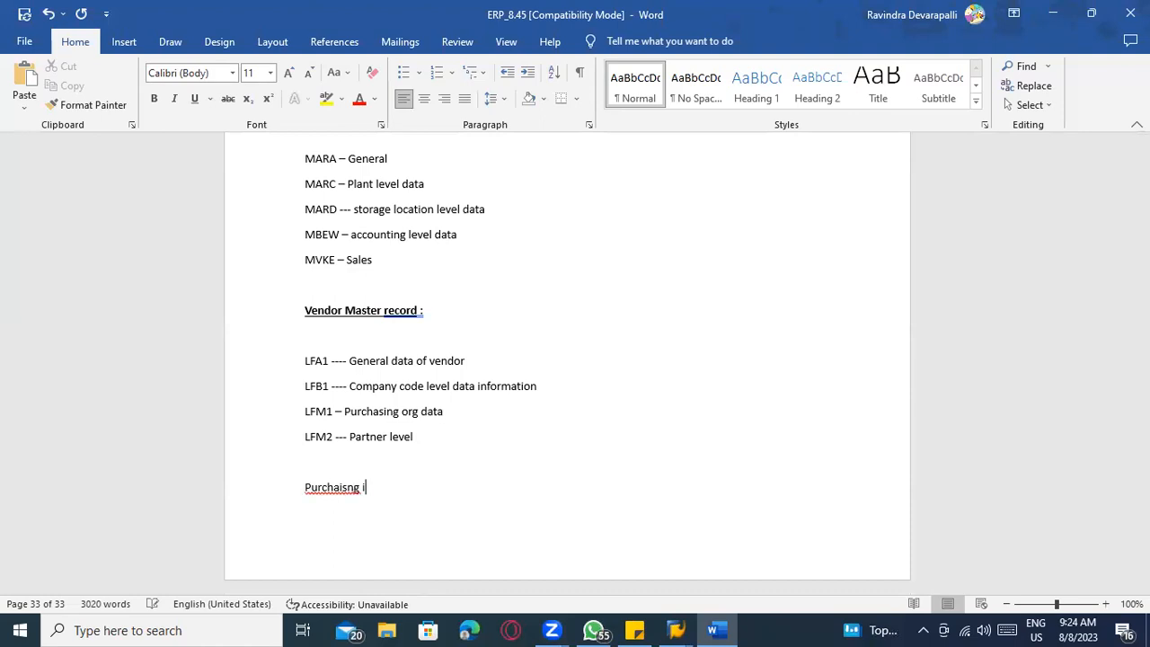
pyautogui.press('BackSpace')
pyautogui.press('BackSpace')
pyautogui.press('BackSpace')
pyautogui.press('BackSpace')
pyautogui.press('BackSpace')
pyautogui.press('BackSpace')
pyautogui.write('sing info recor')
# Make the "Purchasing info record :" heading bold and underlined.
pyautogui.tripleClick(323, 487)
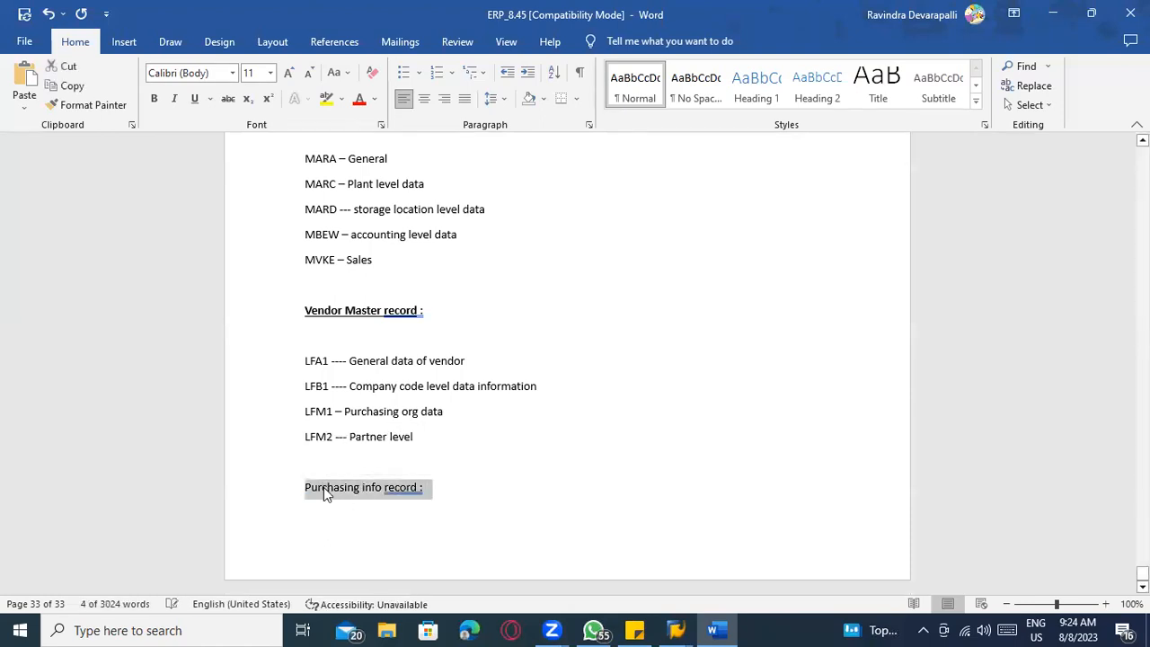
pyautogui.hotkey('ctrl', 'b')
pyautogui.hotkey('ctrl', 'u')
pyautogui.scroll(-2, 317, 489)
# Start a new page after the purchasing info record heading and add the line "EINA ----- Purchaisng info record general data".
pyautogui.click(317, 489)
pyautogui.hotkey('ctrl', 'Return')
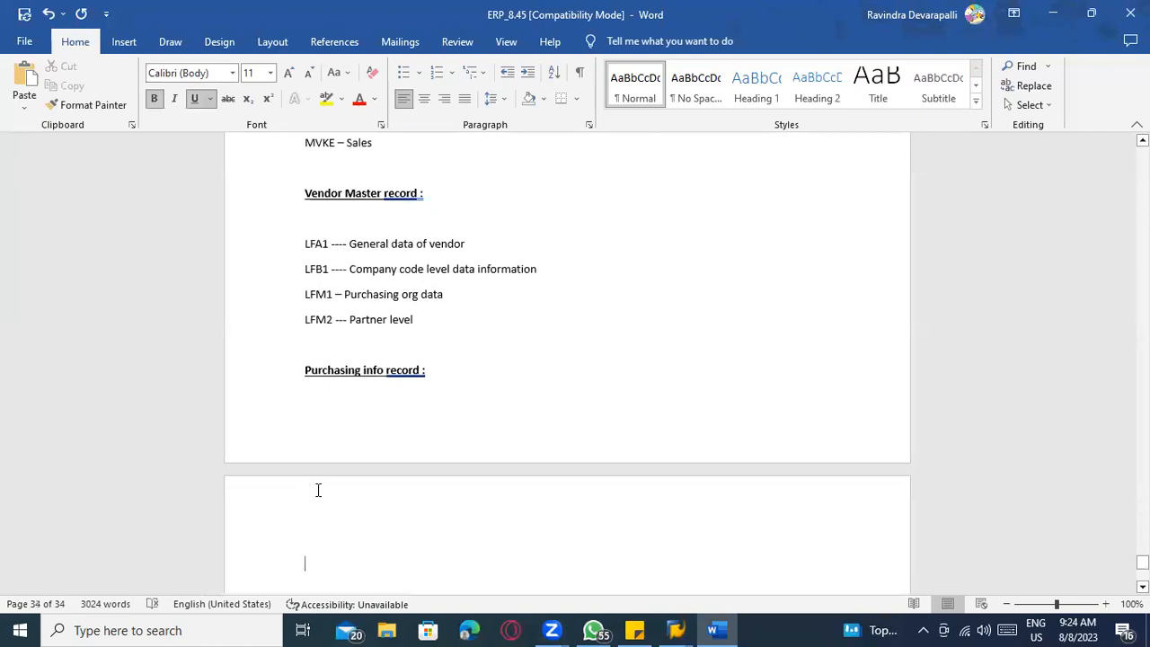
pyautogui.write('EINA ')
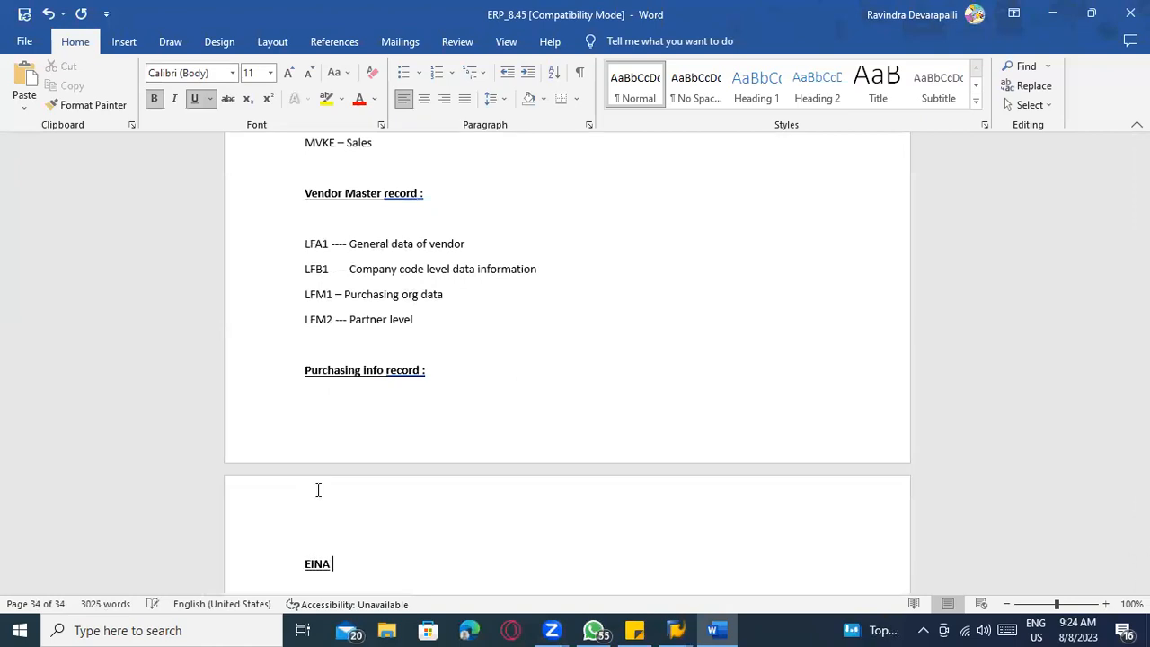
pyautogui.write('----- Purchaisng info')
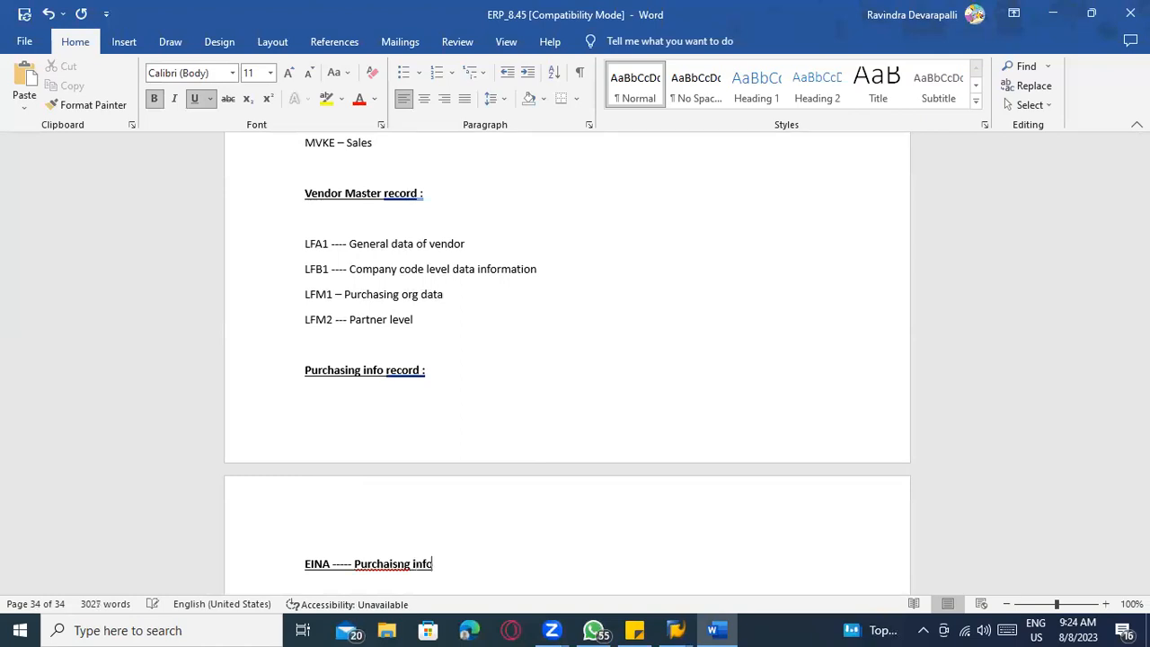
pyautogui.write(' record general data')
pyautogui.press('Return')
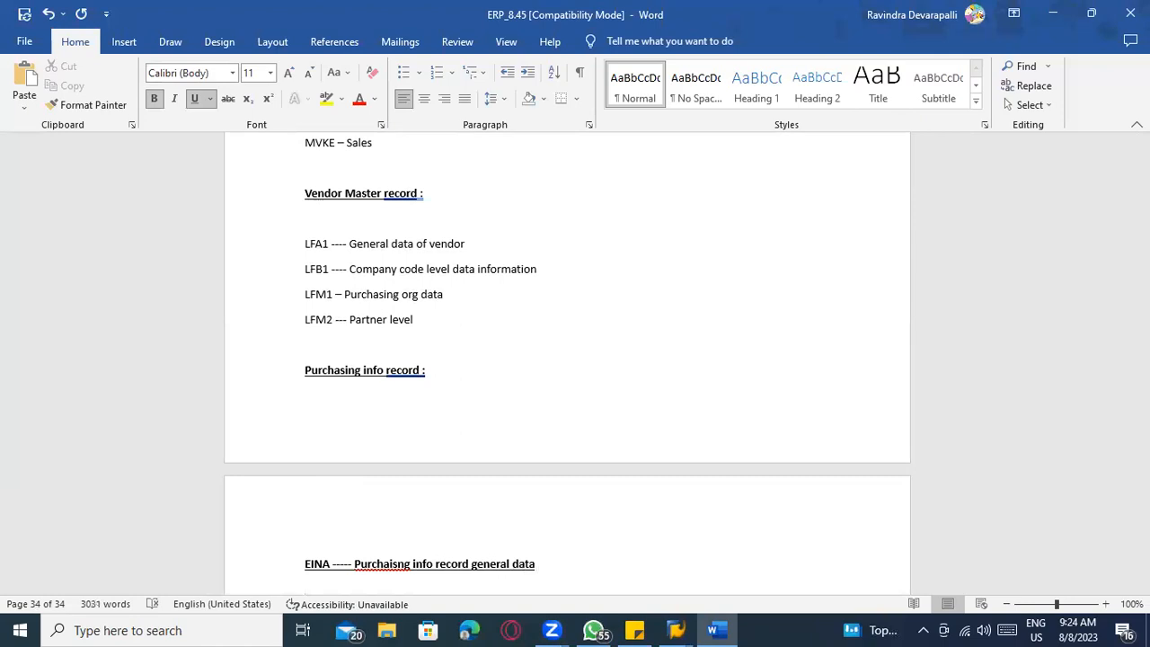
# Remove the bold and underline formatting from the EINA line.
pyautogui.scroll(-3, 422, 449)
pyautogui.moveTo(536, 402); pyautogui.dragTo(302, 403)
pyautogui.hotkey('ctrl', 'b')
pyautogui.doubleClick(302, 402)
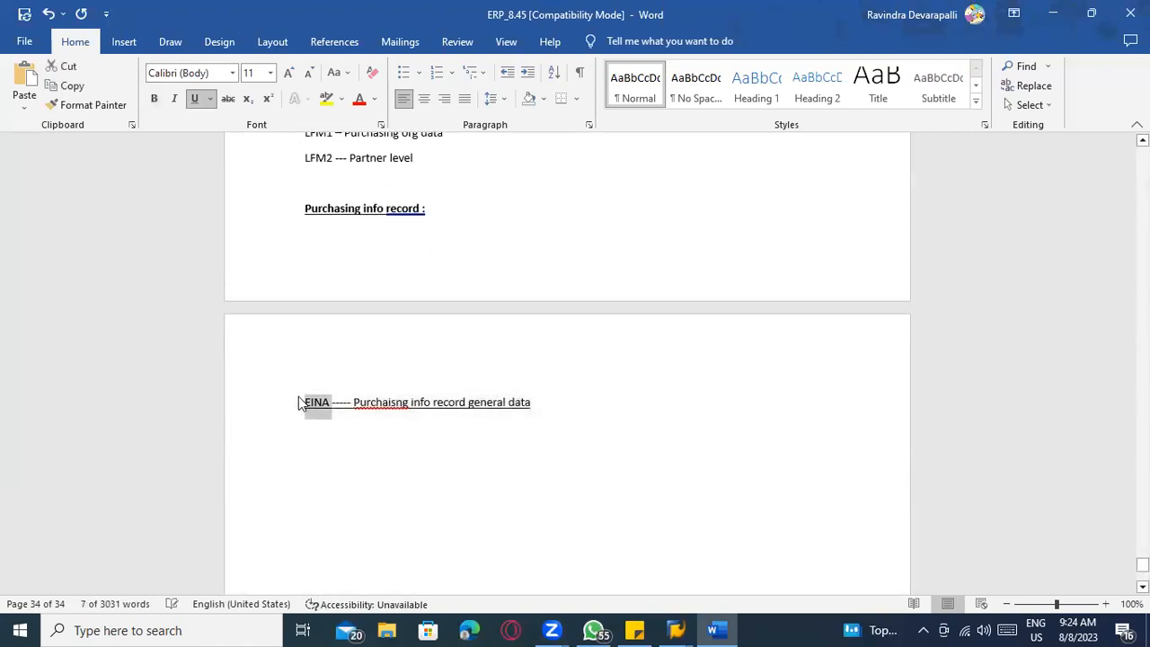
pyautogui.moveTo(543, 403); pyautogui.dragTo(300, 406)
pyautogui.hotkey('ctrl', 'u')
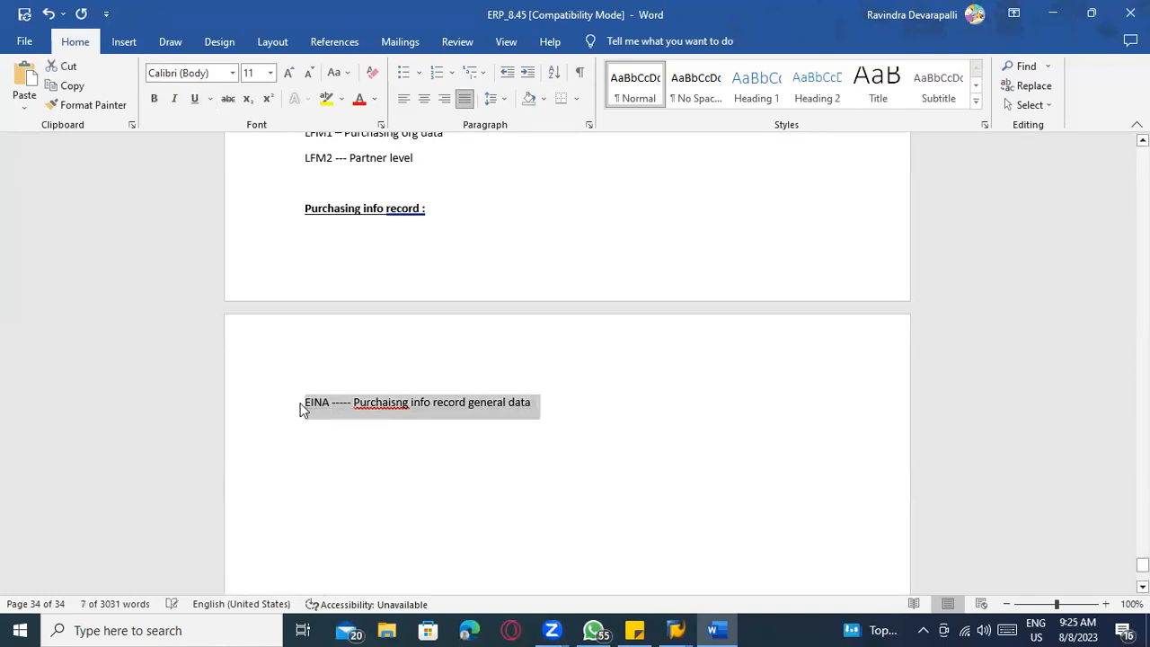
# Add the line "EINE – Purchasing info record Purchaing data" below the EINA line.
pyautogui.click(544, 422)
pyautogui.press('Return')
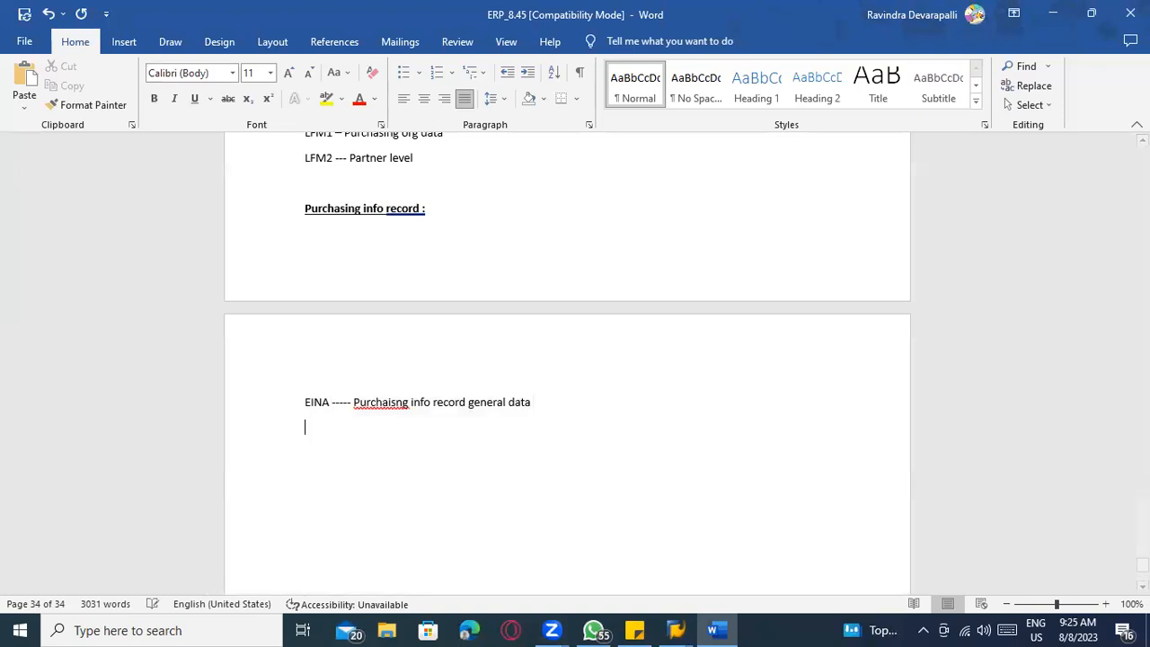
pyautogui.write('EINE ')
pyautogui.write('- Purcha')
pyautogui.write('isng')
pyautogui.press('BackSpace')
pyautogui.press('BackSpace')
pyautogui.press('BackSpace')
pyautogui.write('sing info record Purchaing ')
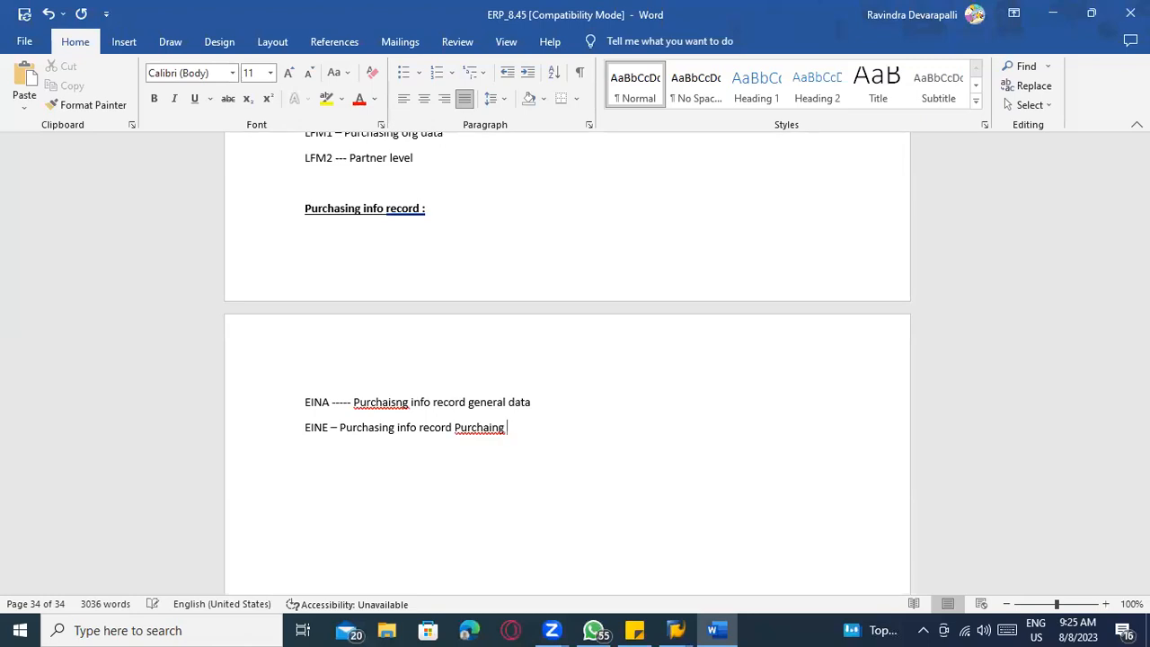
pyautogui.write('data')
pyautogui.scroll(-2, 556, 422)
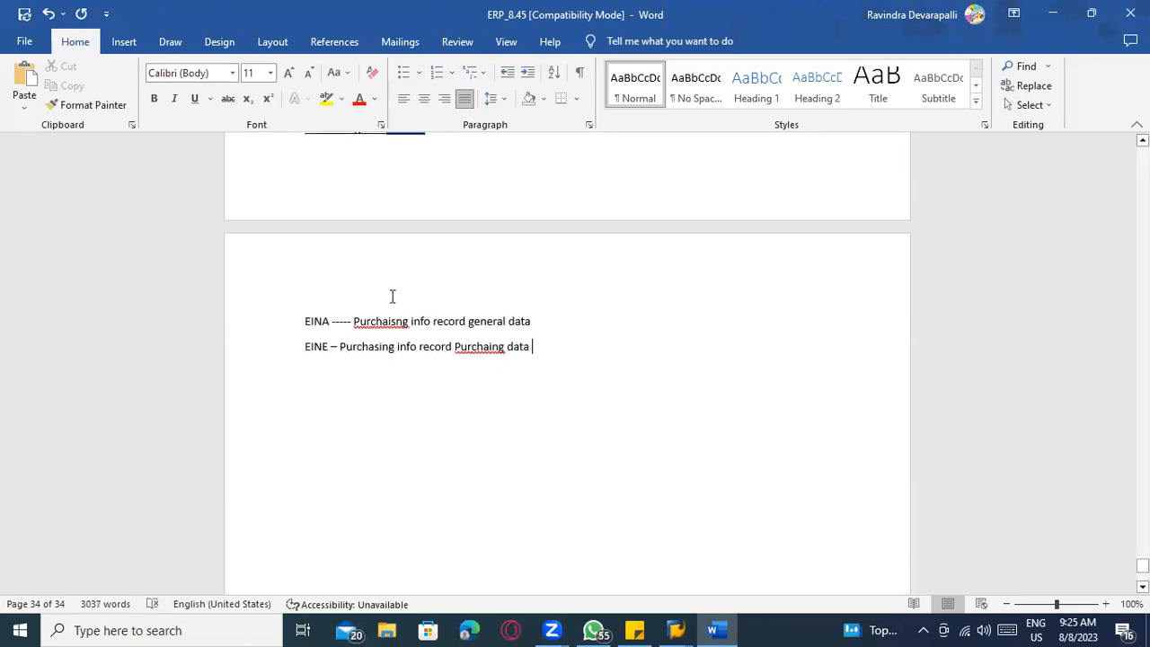
# Correct the misspelled word to "Purchasing" in both the EINA and EINE lines.
pyautogui.rightClick(377, 328)
pyautogui.click(350, 337)
pyautogui.rightClick(494, 348)
pyautogui.click(421, 71)
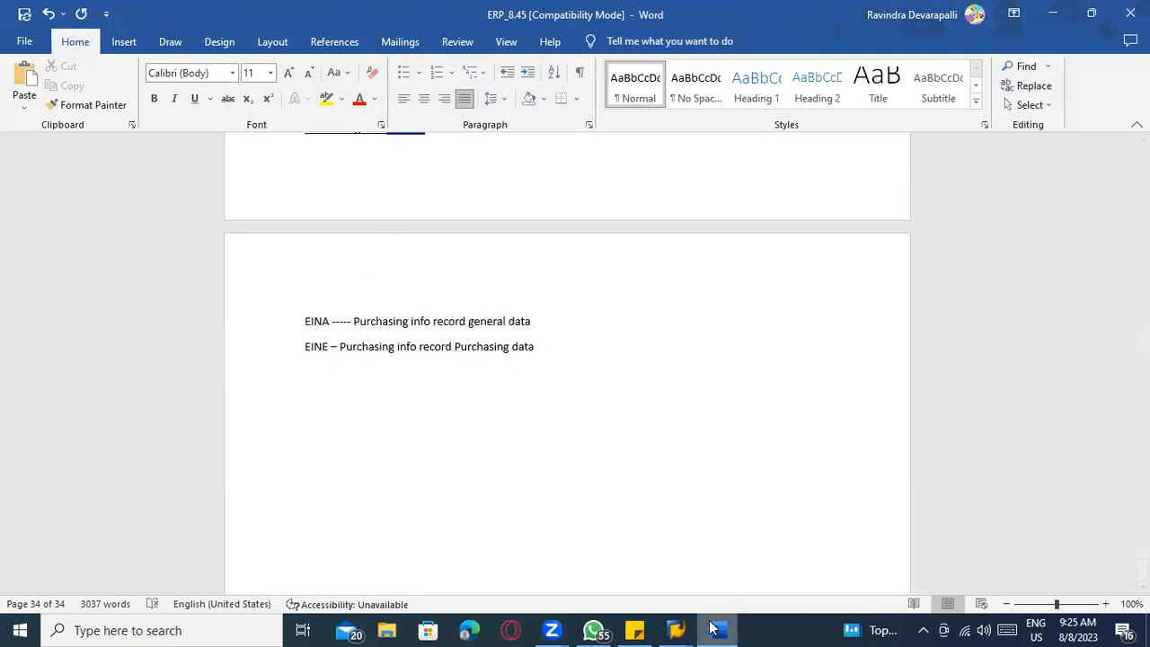
# Switch to the SAP General Table Display session and restart the table display with transaction /nse16n.
pyautogui.moveTo(678, 627)
pyautogui.click(962, 547)
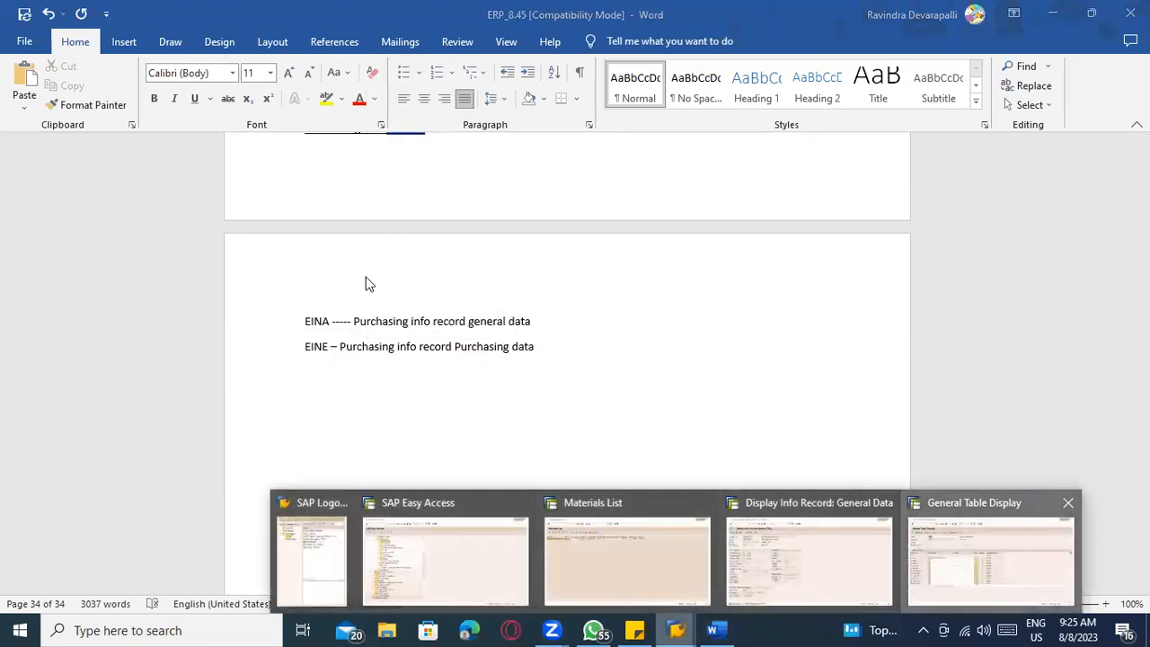
pyautogui.click(96, 44)
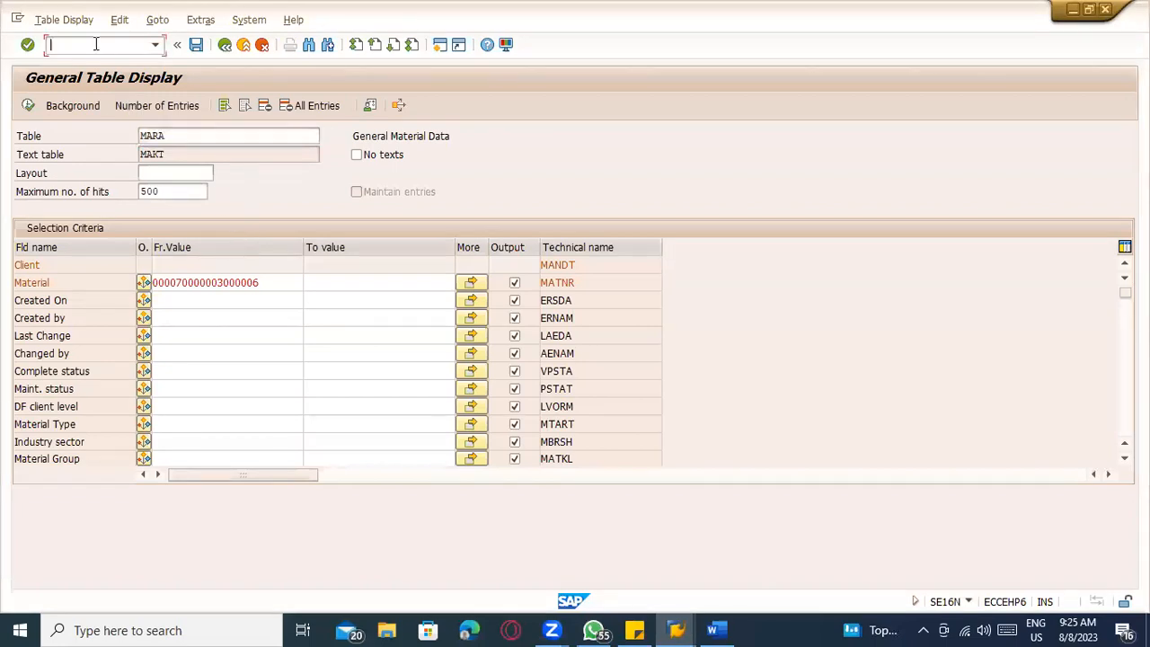
pyautogui.write('/nse')
pyautogui.press('BackSpace')
pyautogui.press('BackSpace')
pyautogui.write('6n')
pyautogui.press('Return')
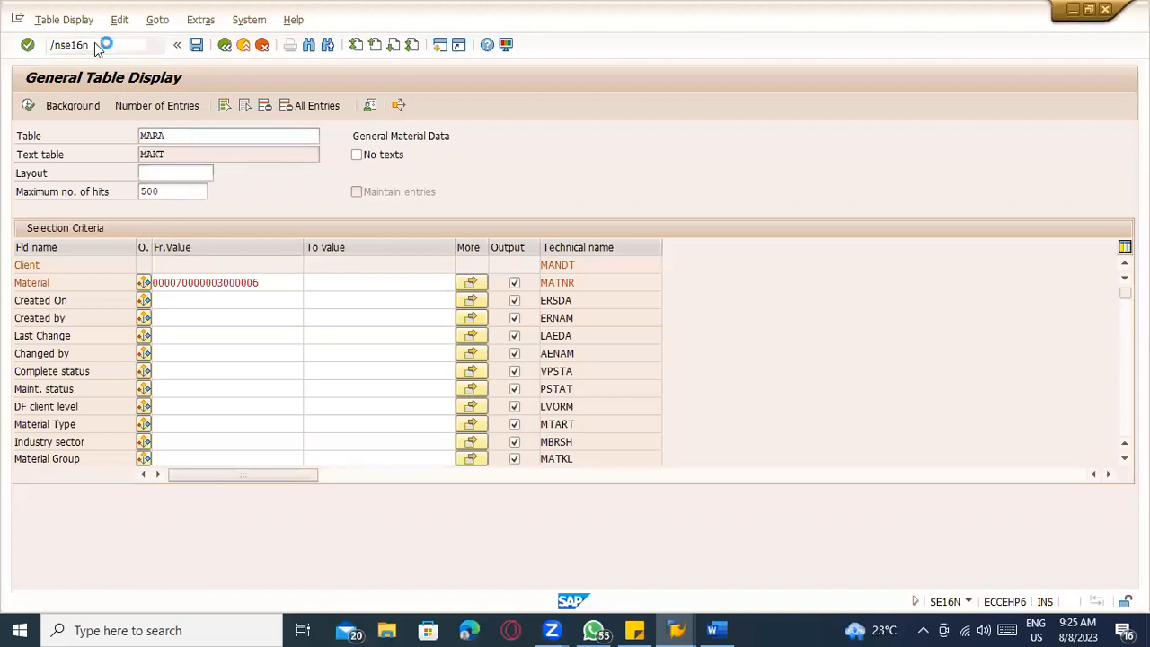
# Load table EINA and look over its selection fields, including info record, material, vendor and creation date.
pyautogui.press('BackSpace')
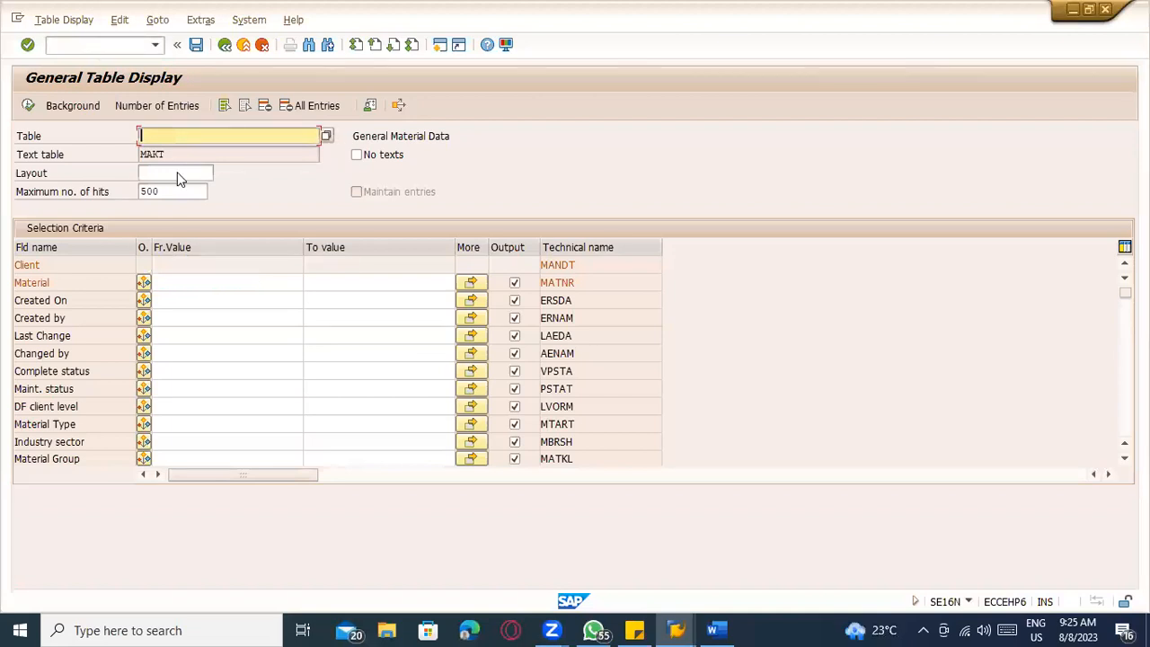
pyautogui.write('EINA')
pyautogui.press('Return')
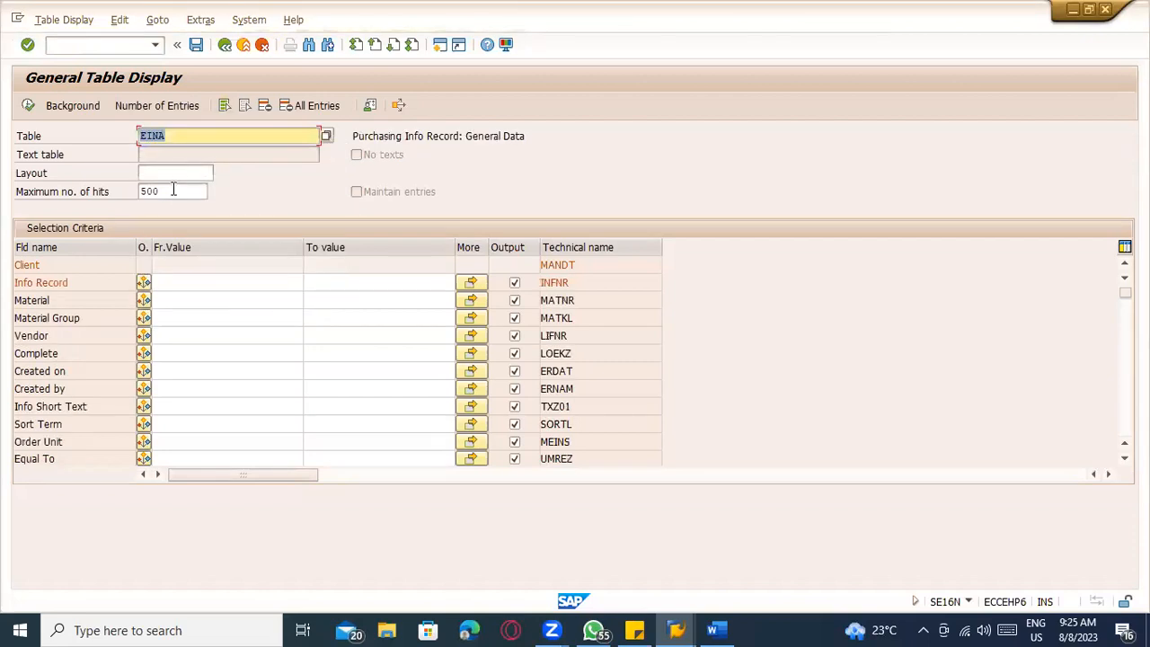
pyautogui.click(164, 281)
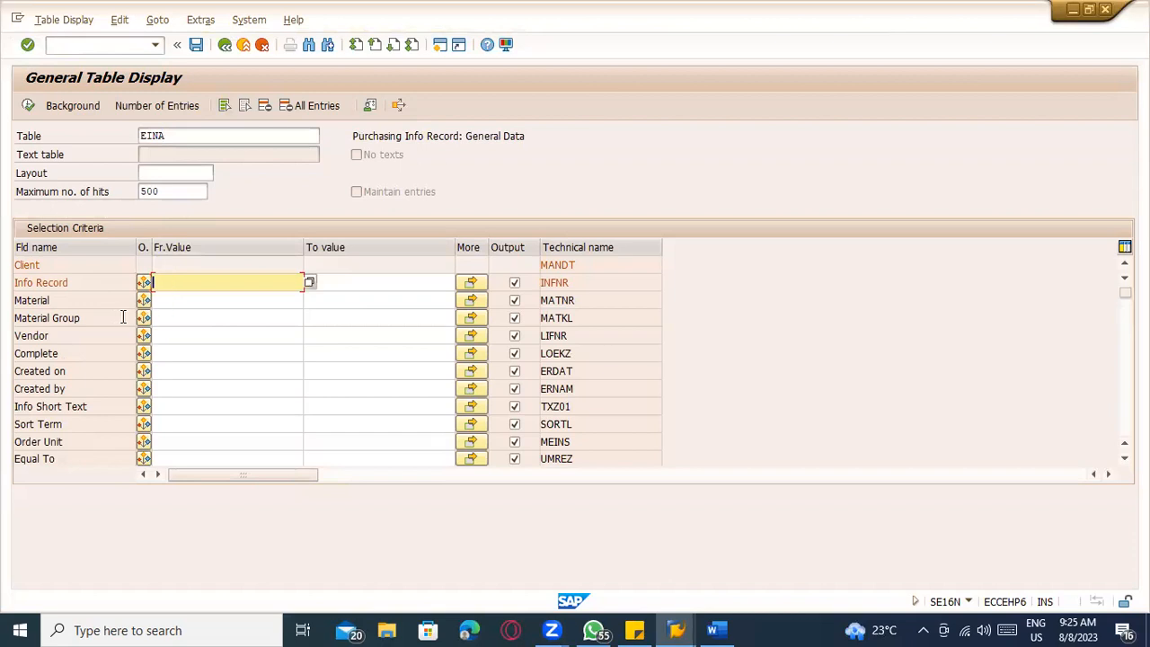
pyautogui.click(89, 304)
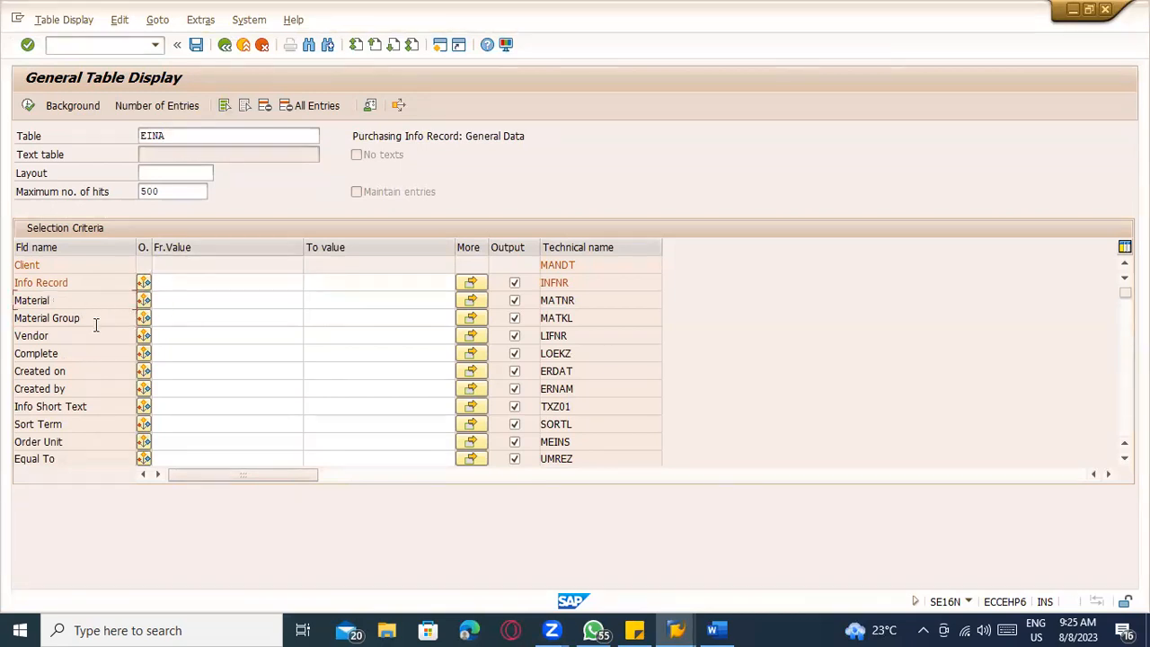
pyautogui.click(90, 336)
pyautogui.click(114, 377)
# Copy the info record number from the Display Info Record session and run the EINA query for that number.
pyautogui.moveTo(685, 627)
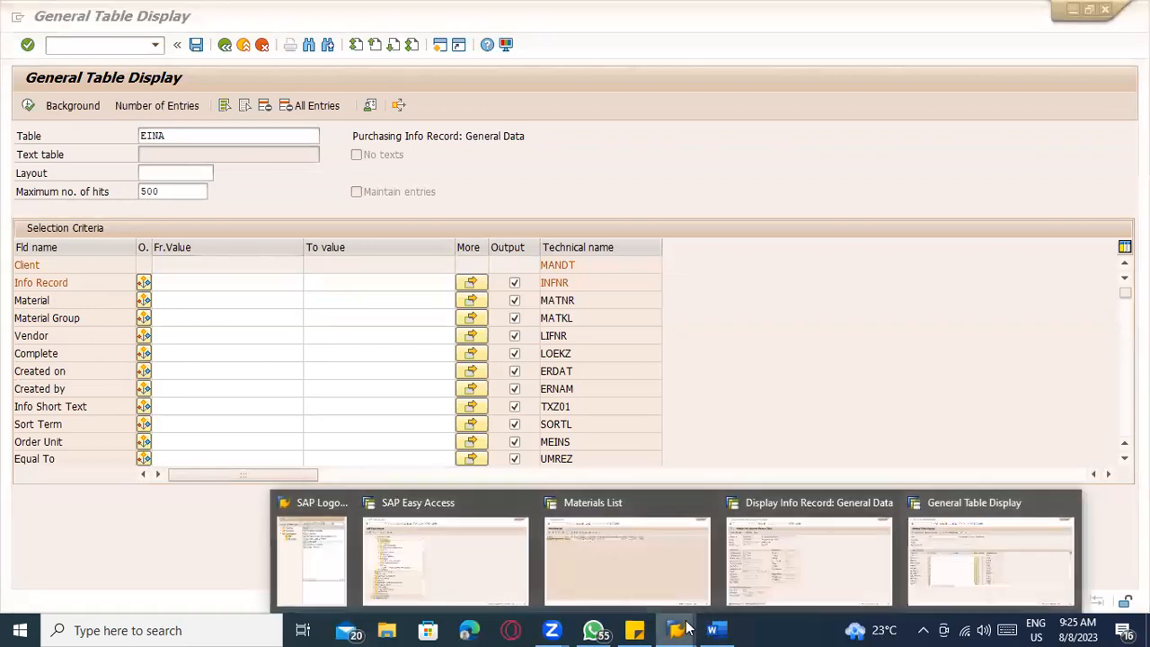
pyautogui.click(760, 576)
pyautogui.moveTo(118, 135); pyautogui.dragTo(193, 136)
pyautogui.hotkey('ctrl', 'c')
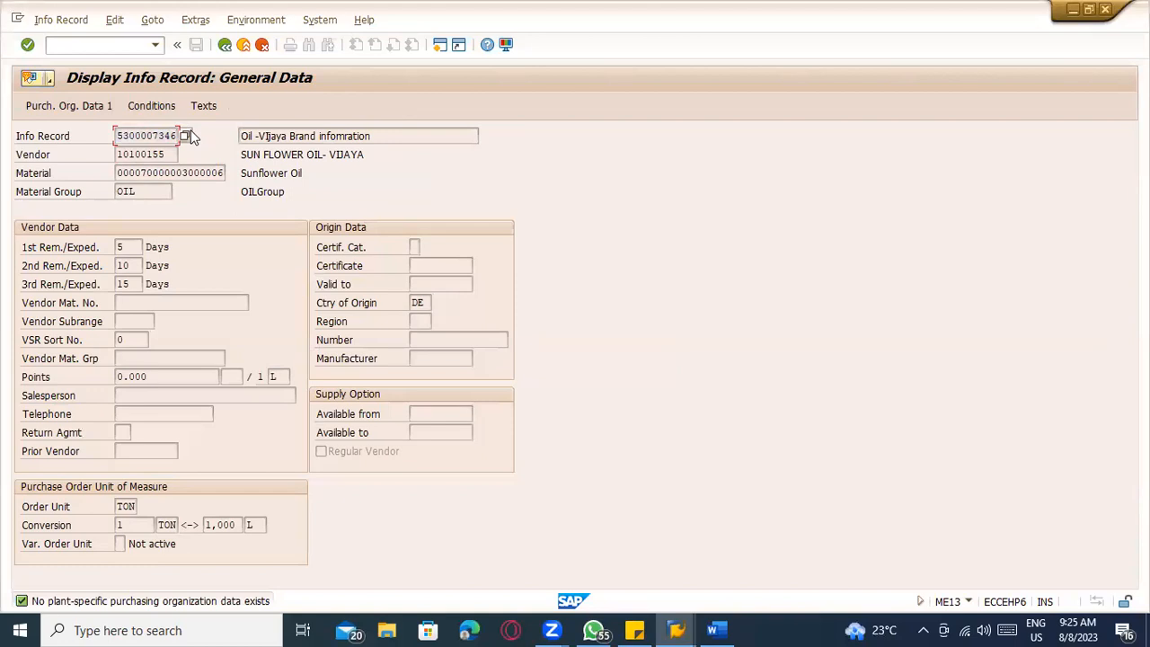
pyautogui.hotkey('alt', 'Tab')
pyautogui.click(174, 285)
pyautogui.hotkey('ctrl', 'v')
pyautogui.click(28, 105)
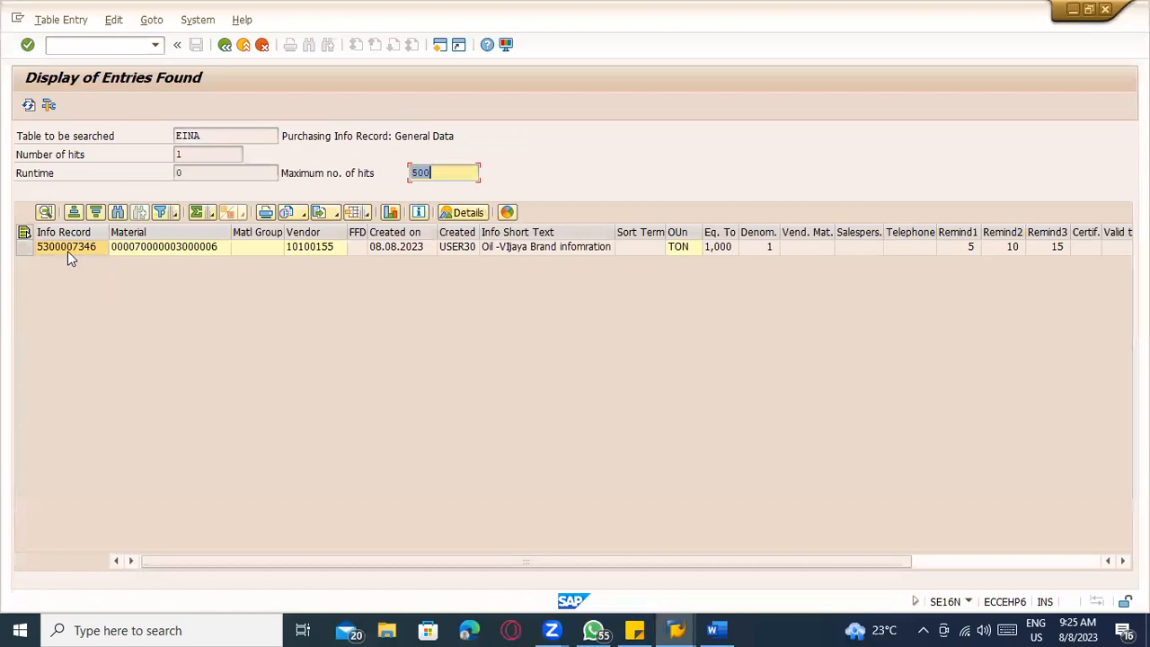
# Examine the EINA entry's fields, from info record, material, vendor and short text through order unit, reminders and origin.
pyautogui.click(67, 251)
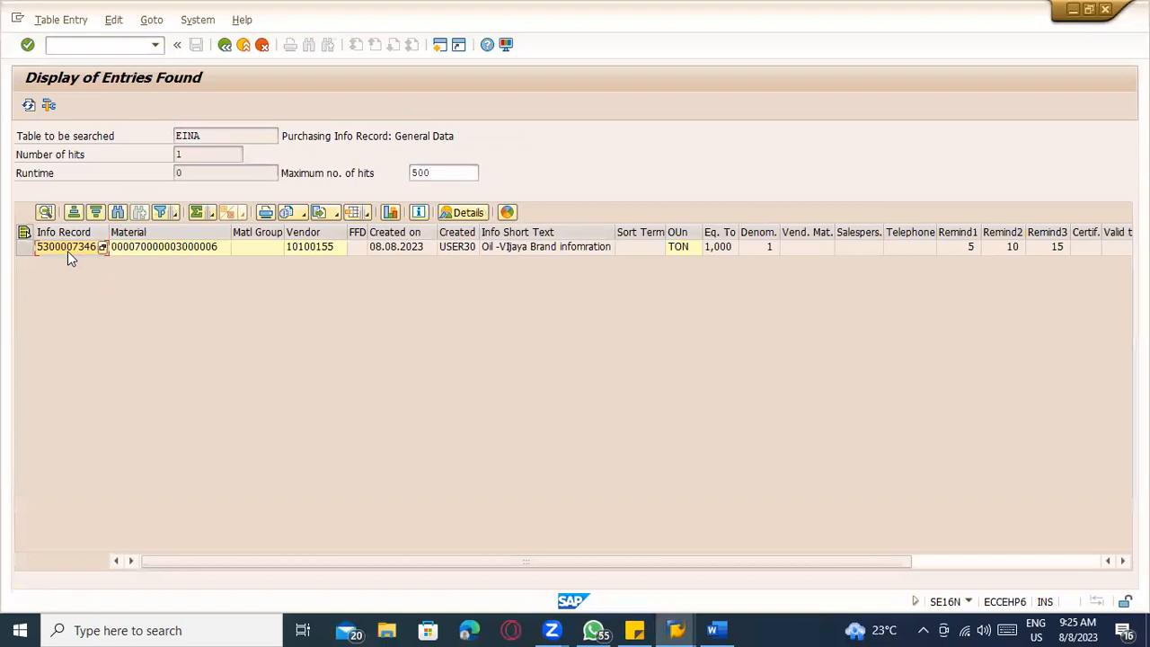
pyautogui.click(156, 251)
pyautogui.click(303, 251)
pyautogui.click(394, 250)
pyautogui.click(460, 250)
pyautogui.click(544, 253)
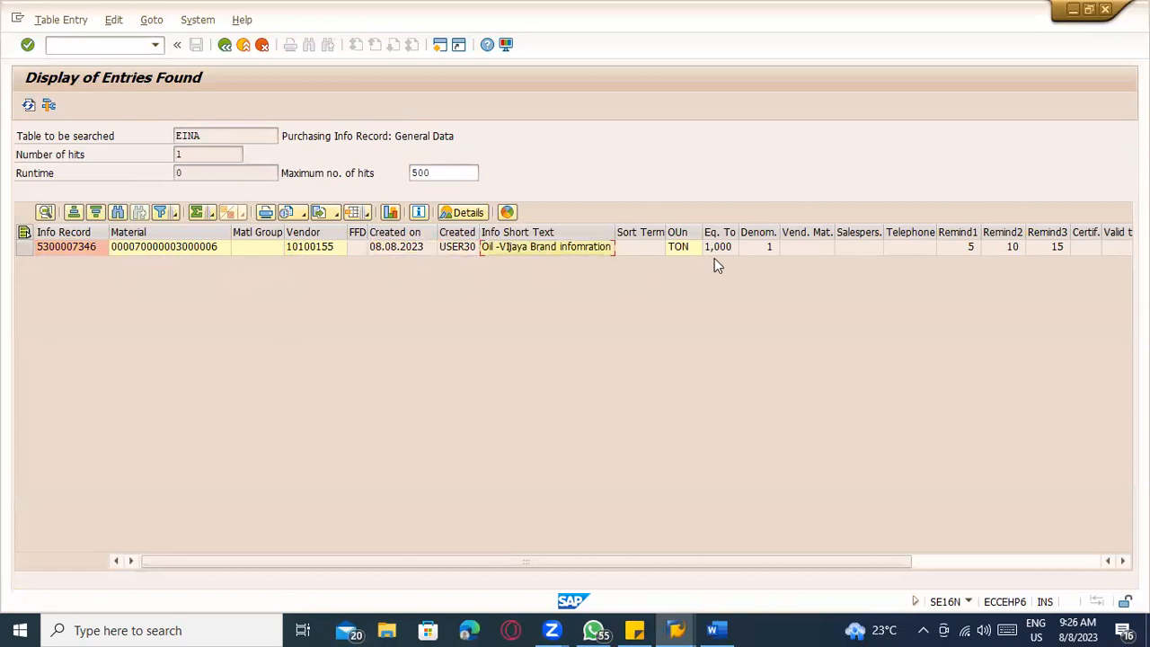
pyautogui.click(955, 557)
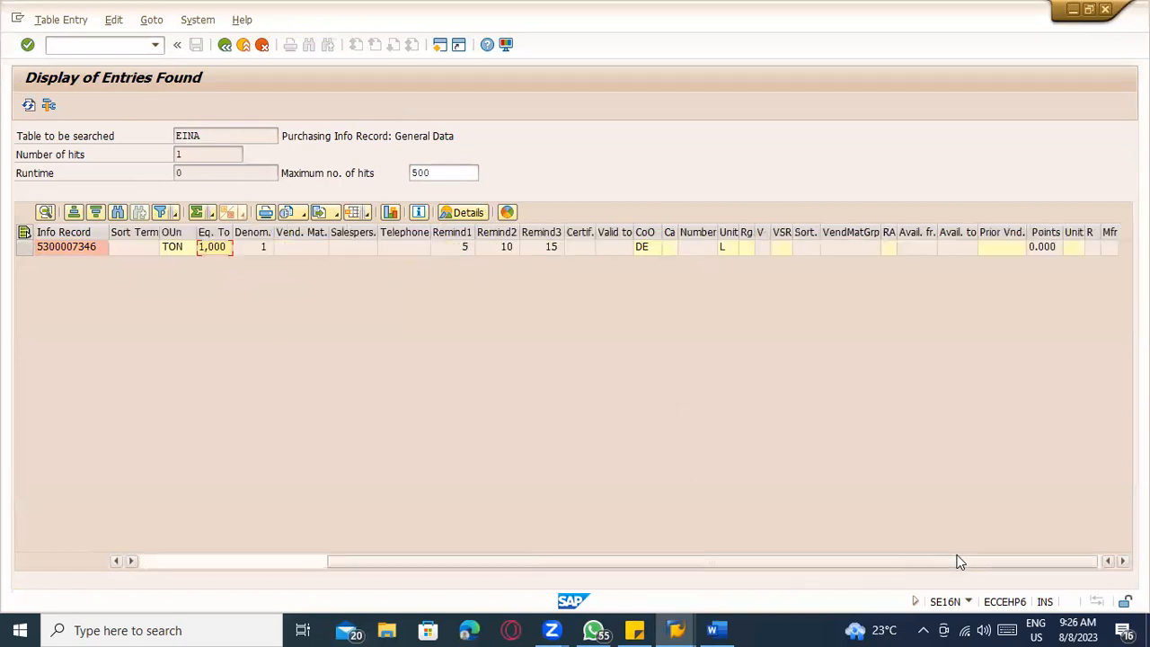
pyautogui.click(319, 560)
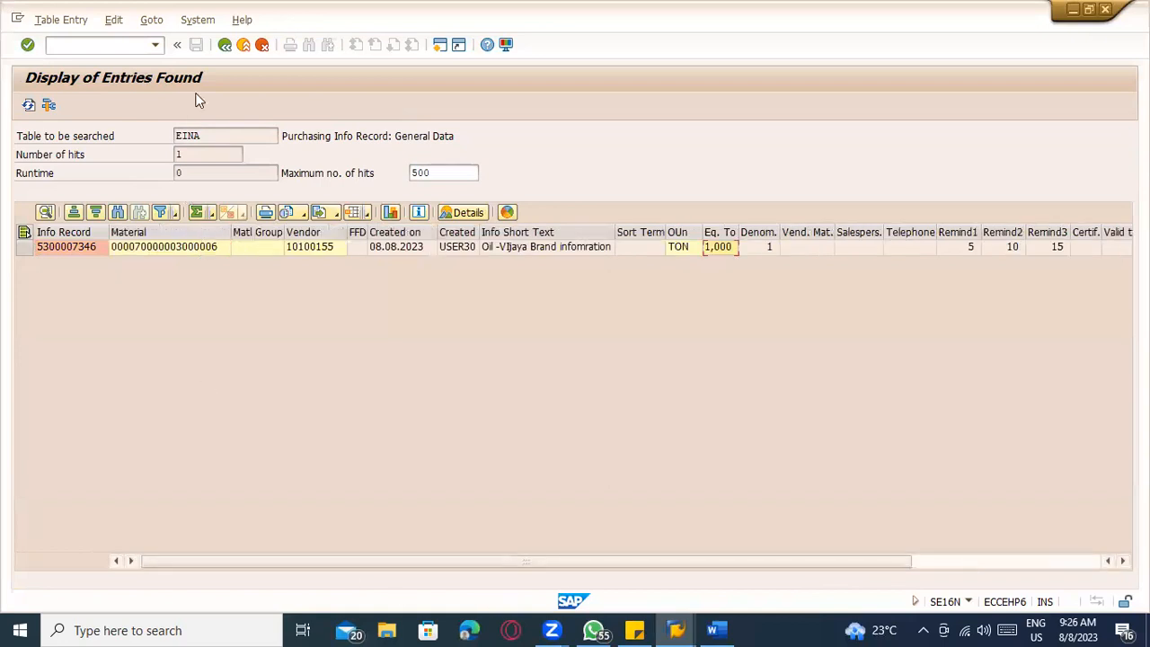
# Change the table to EINE and run the query for the same info record number.
pyautogui.click(224, 45)
pyautogui.press('BackSpace')
pyautogui.write('E')
pyautogui.press('Return')
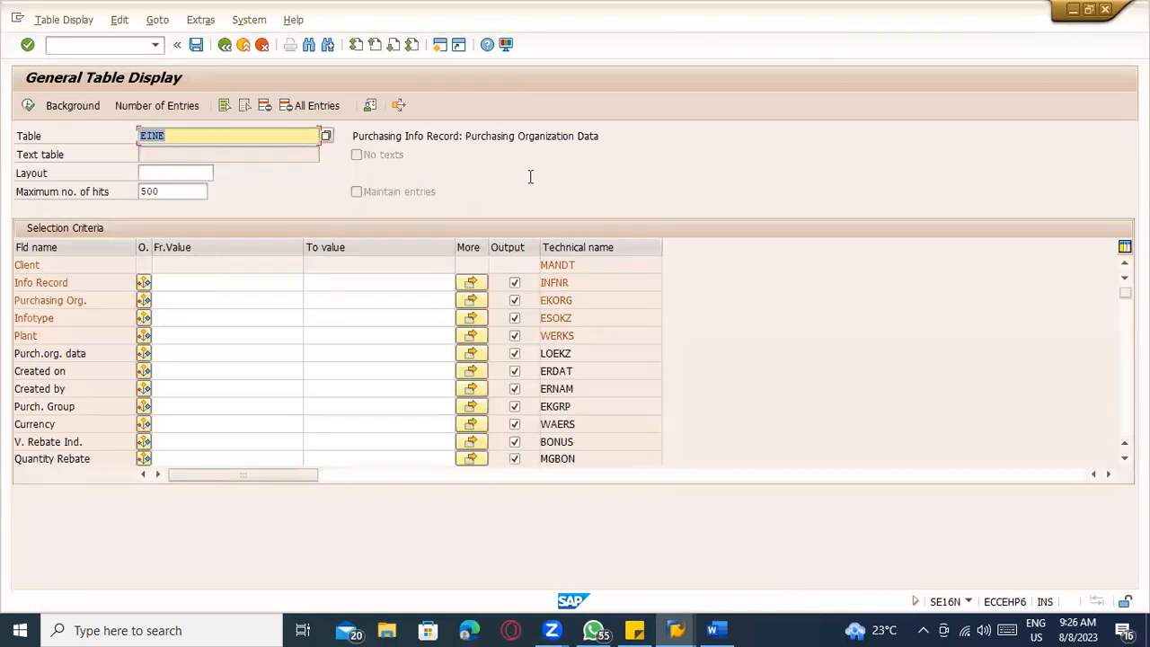
pyautogui.click(187, 284)
pyautogui.press('space')
pyautogui.click(187, 300)
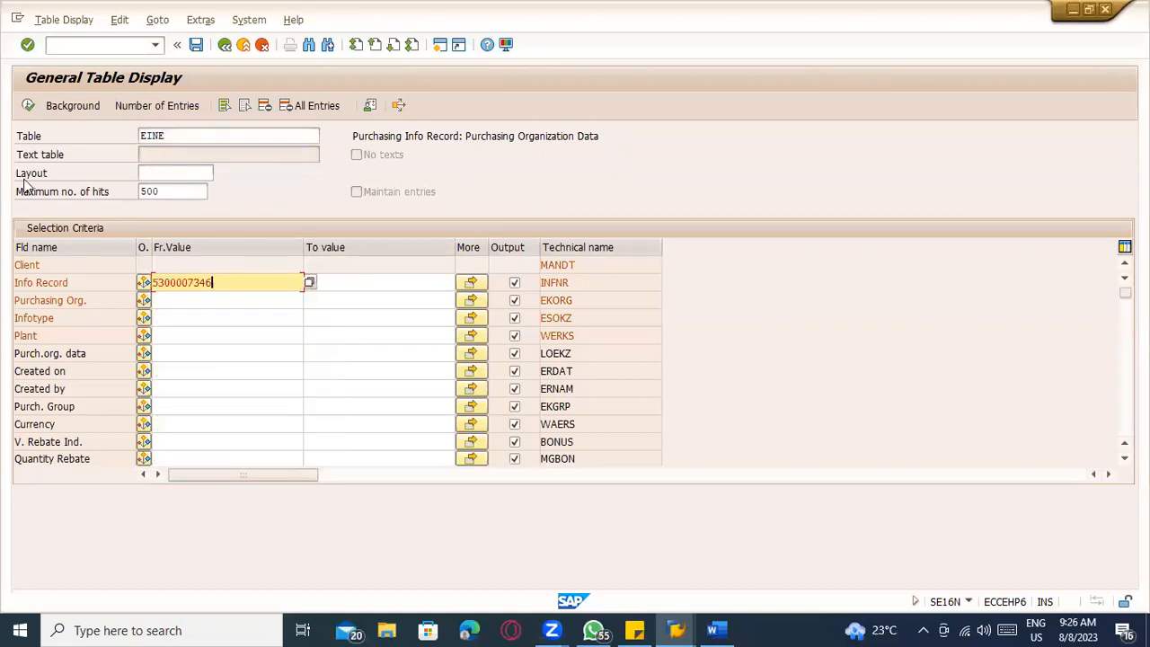
pyautogui.click(28, 106)
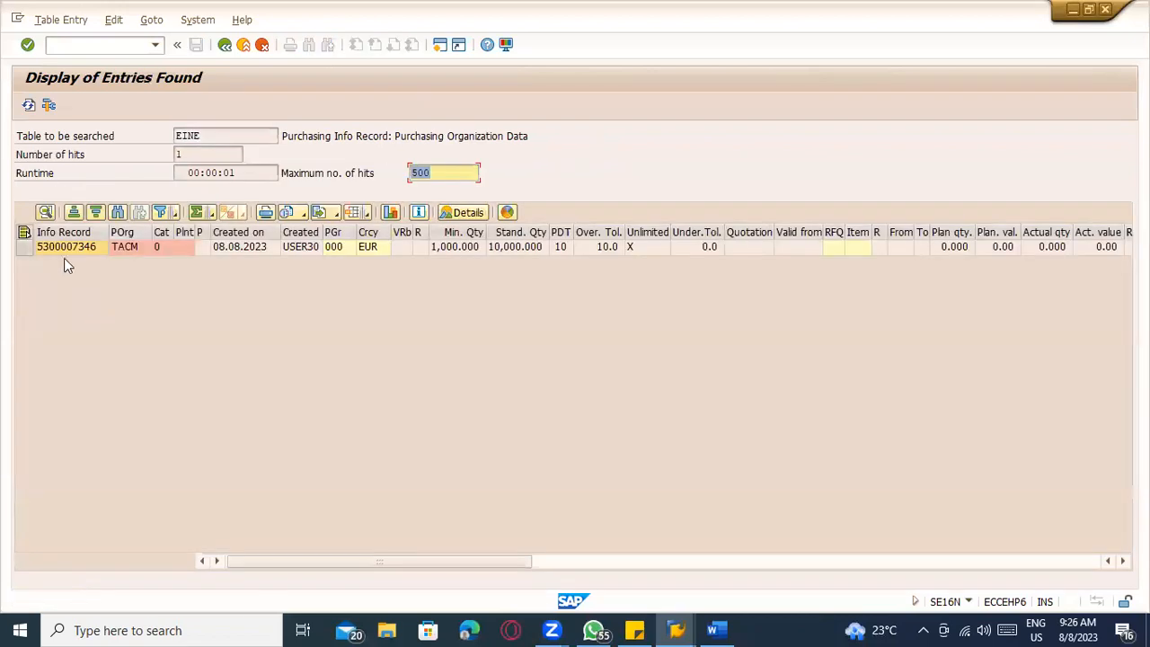
# Check the EINE entry's purchasing organization, its detailed display and the possible values for info record category.
pyautogui.click(123, 248)
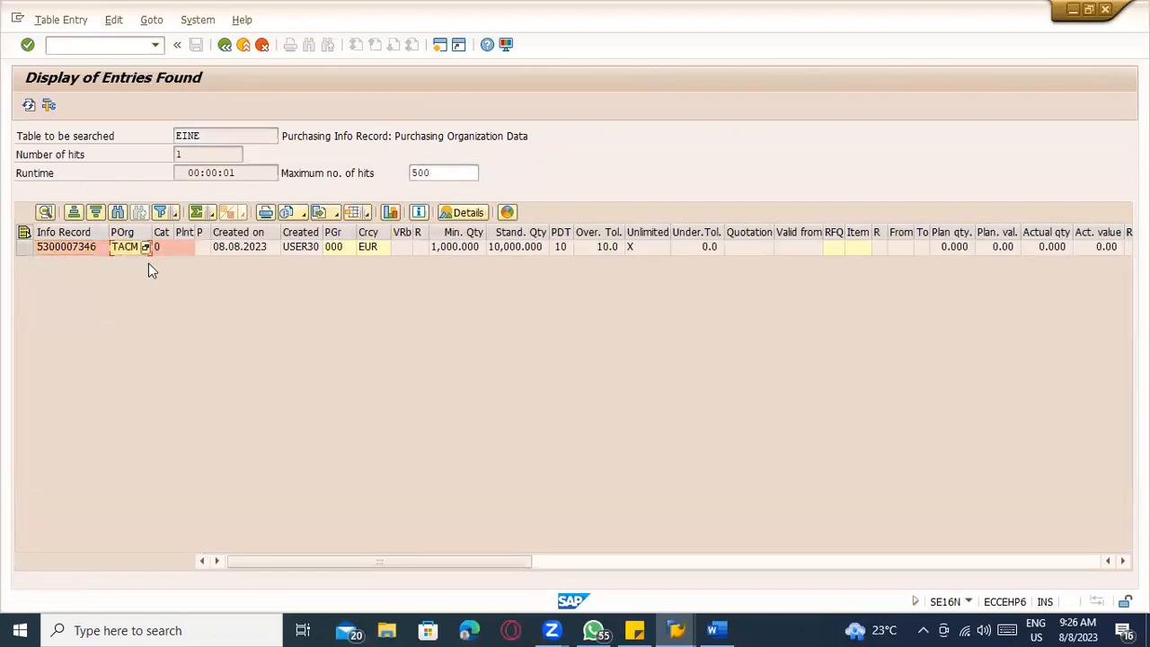
pyautogui.doubleClick(162, 247)
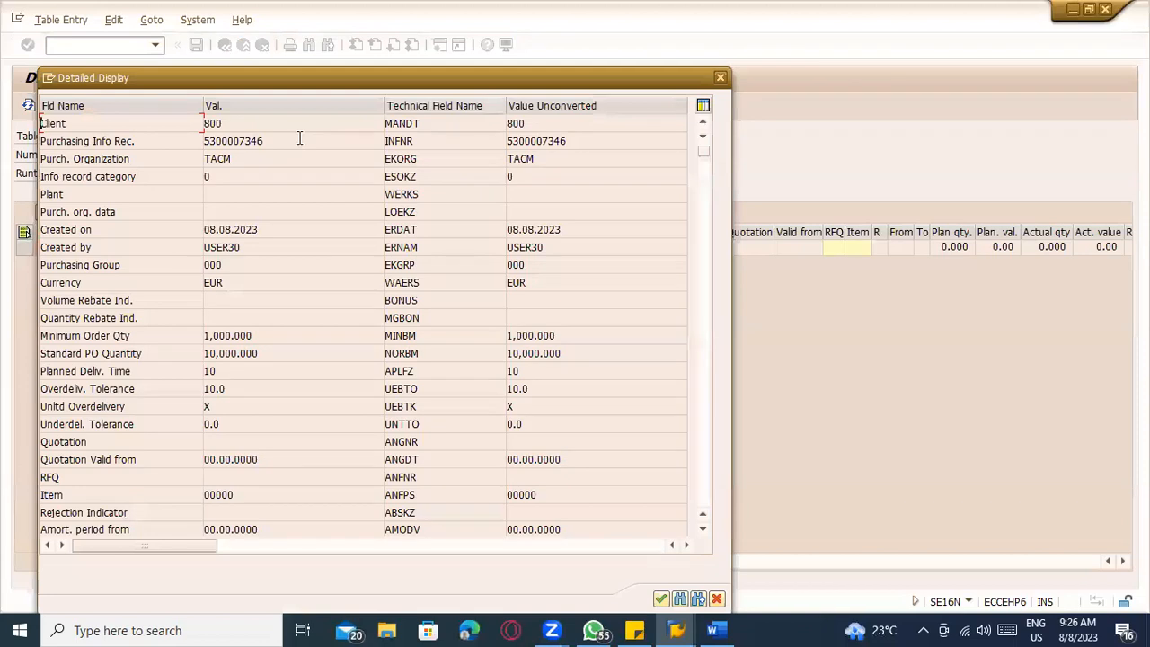
pyautogui.press('Escape')
pyautogui.doubleClick(169, 251)
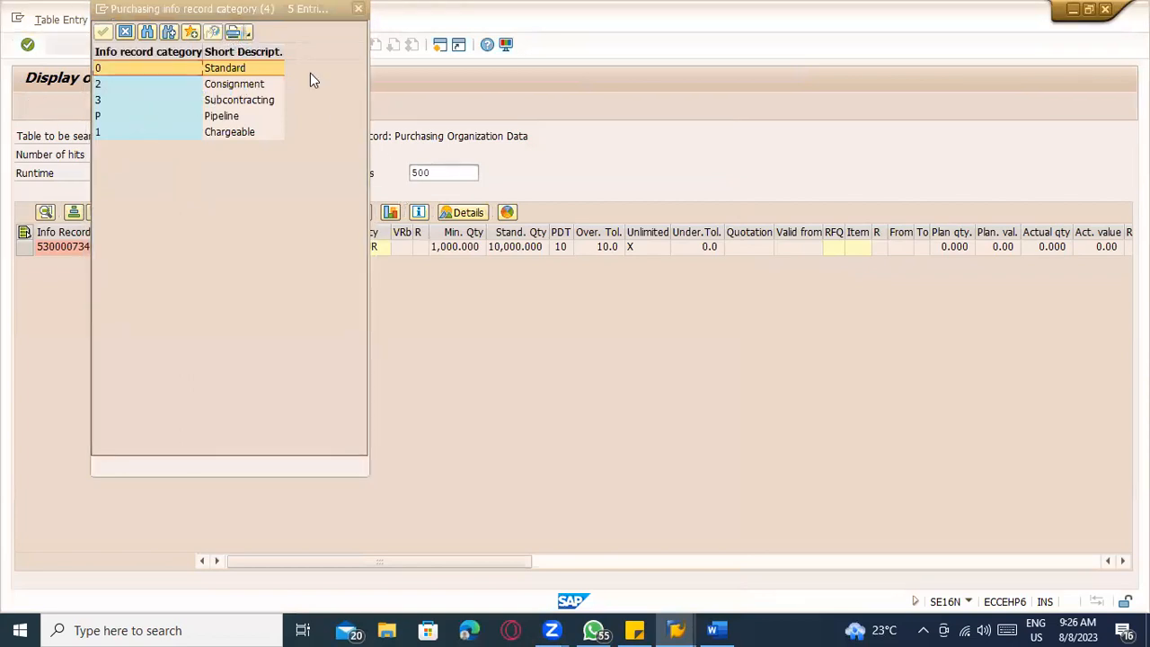
pyautogui.moveTo(225, 11); pyautogui.dragTo(407, 195)
pyautogui.click(541, 198)
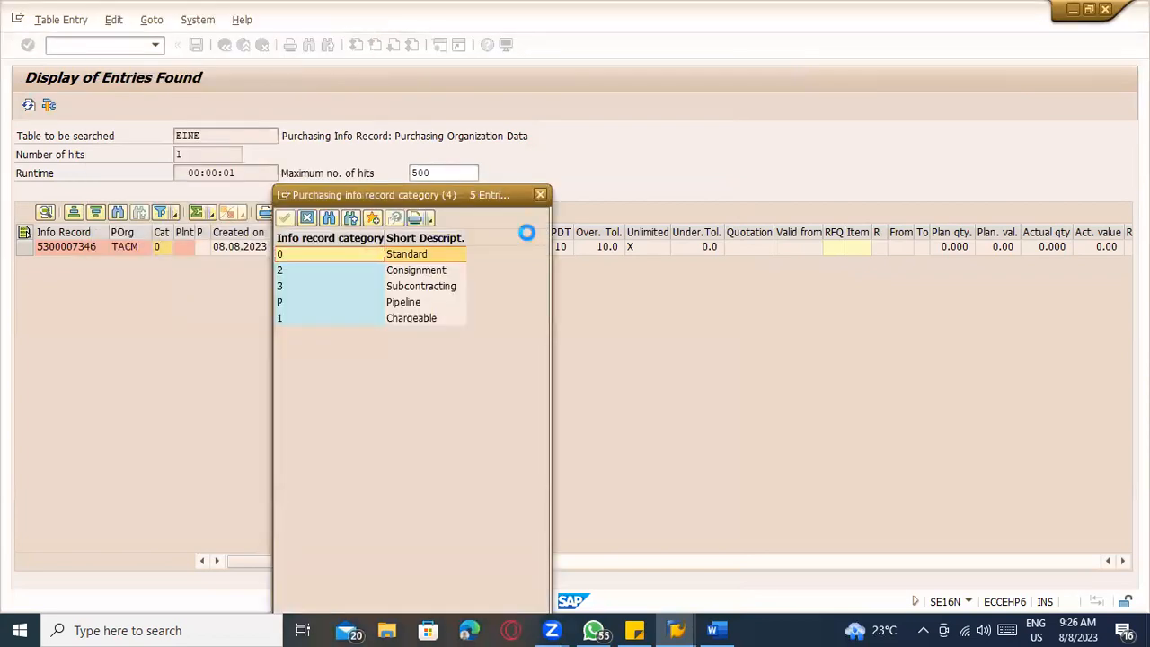
# Check the EINE entry's creation date, creator and currency, and return to SAP Easy Access.
pyautogui.click(230, 250)
pyautogui.click(310, 248)
pyautogui.click(361, 250)
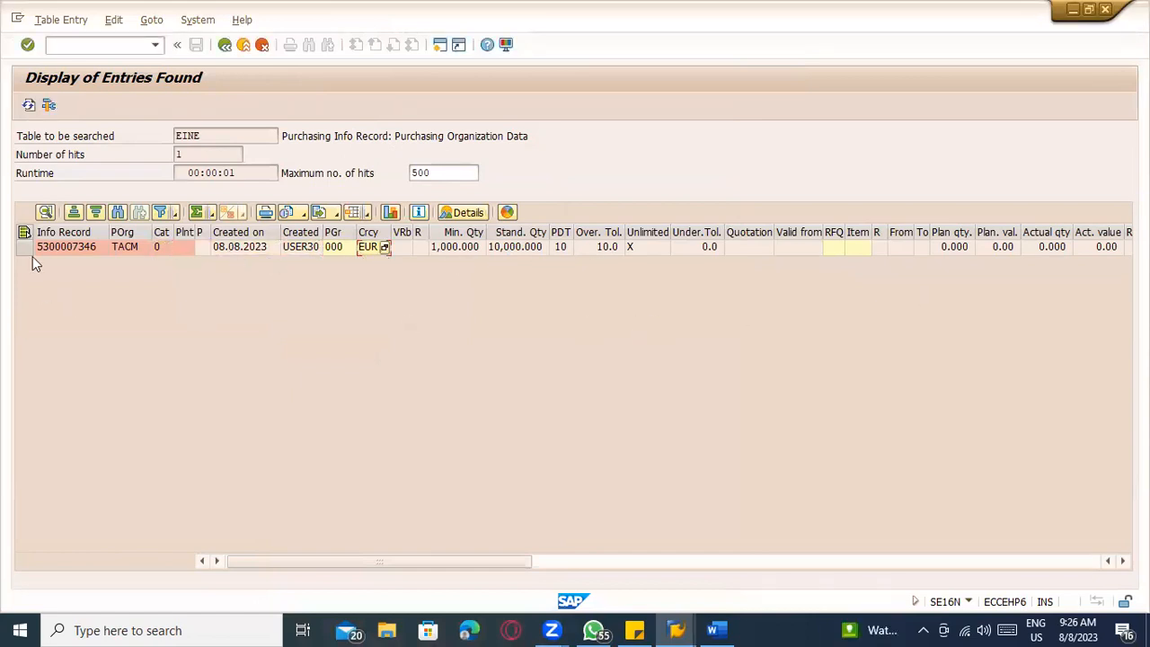
pyautogui.click(242, 45)
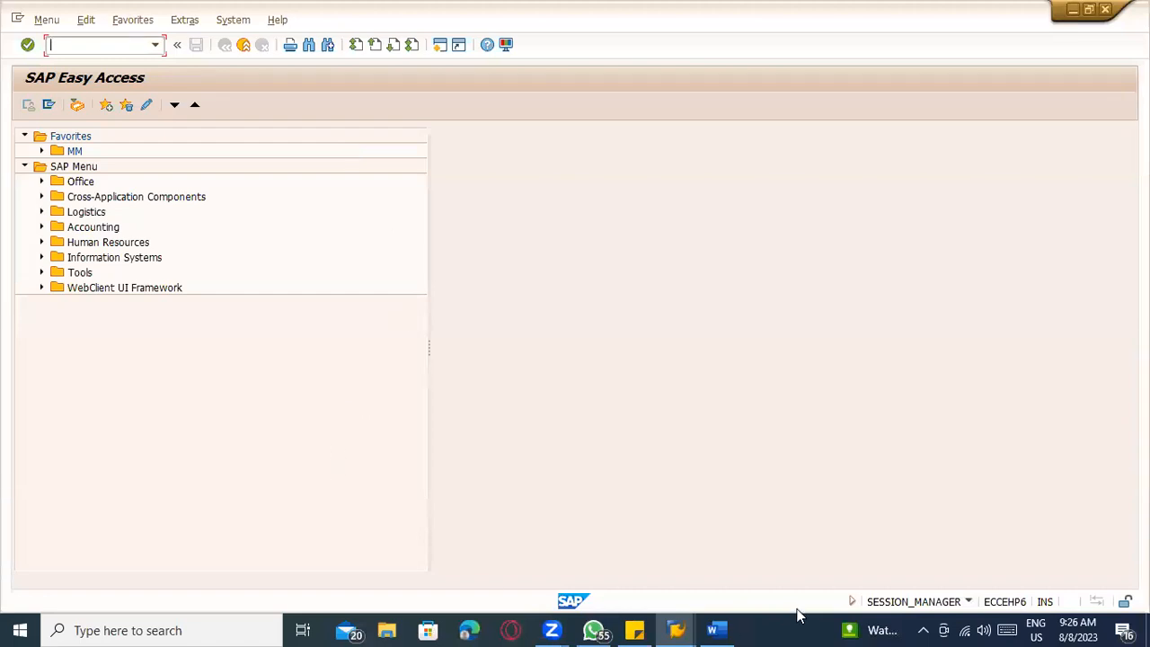
# Switch to the Word notes and review the vendor master and purchasing info record table lists.
pyautogui.click(733, 620)
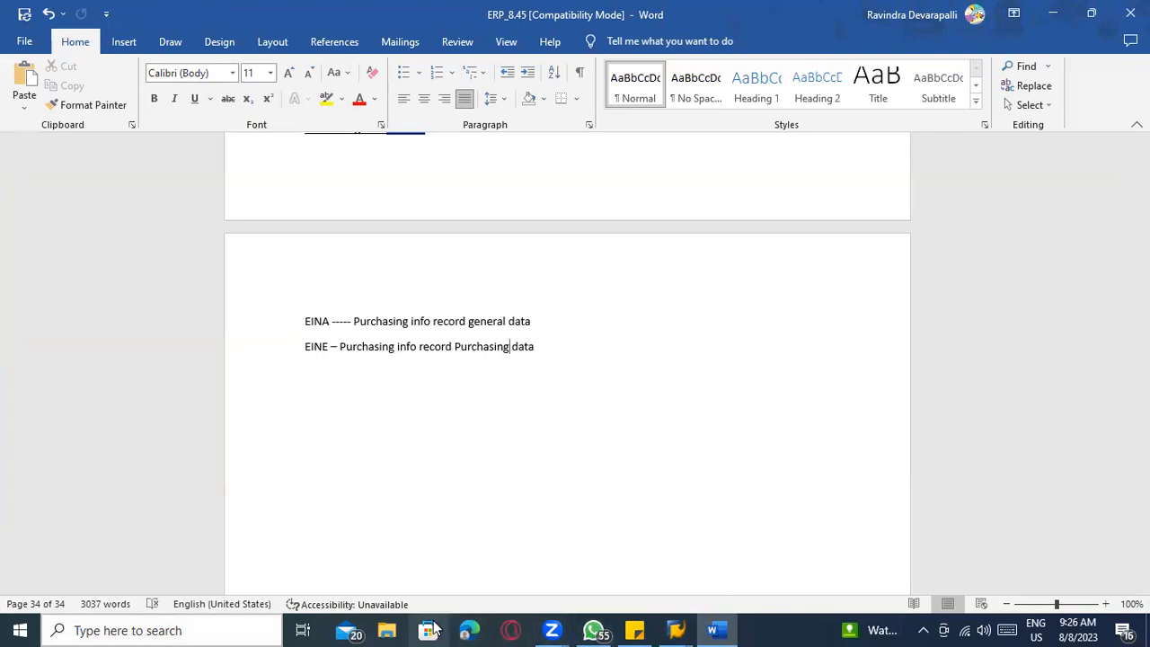
pyautogui.scroll(3, 603, 548)
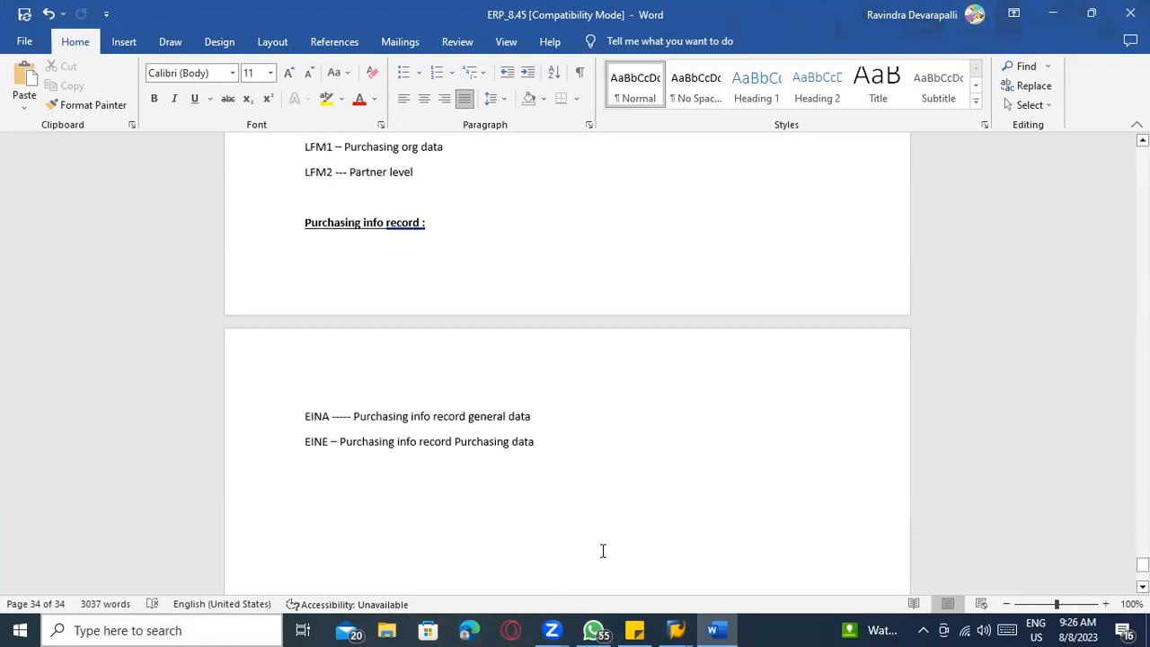
pyautogui.scroll(9, 602, 550)
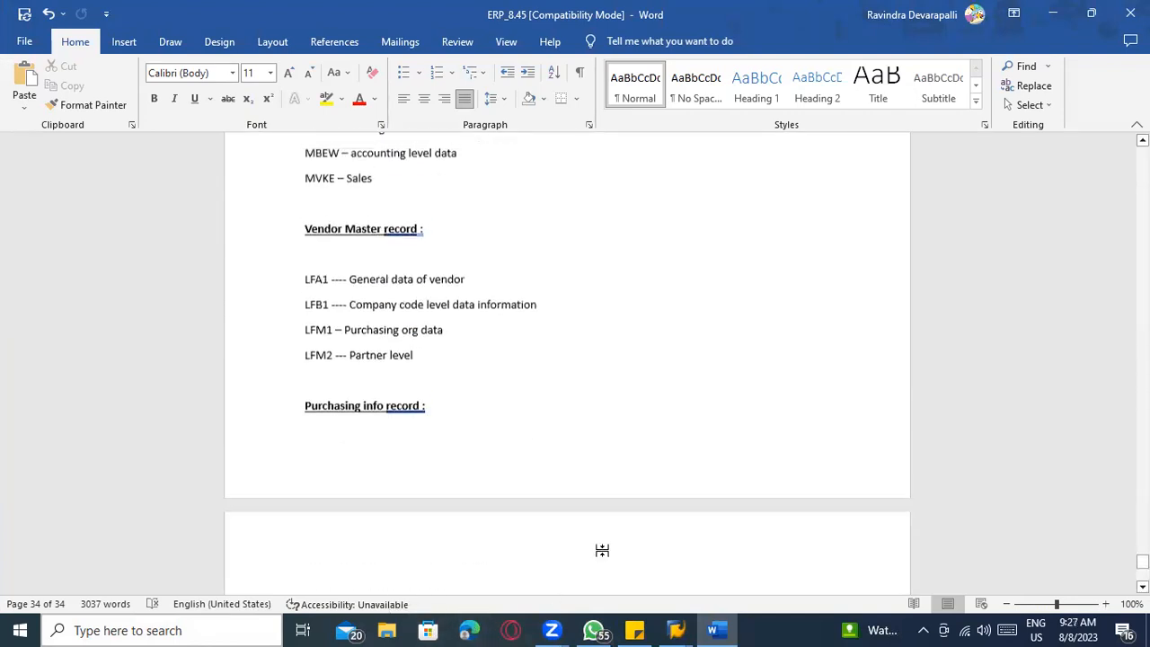
# Switch back to SAP and start ME21N to create a purchase order with vendor known, under Logistics, Materials Management, Purchasing.
pyautogui.hotkey('alt', 'Tab')
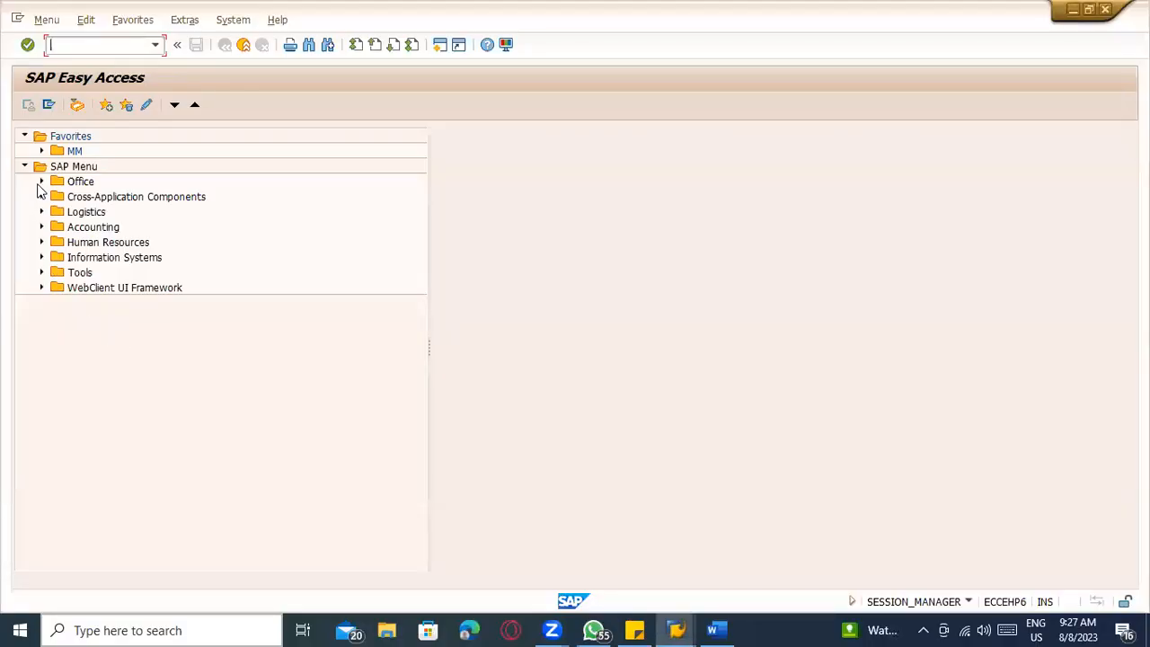
pyautogui.click(41, 213)
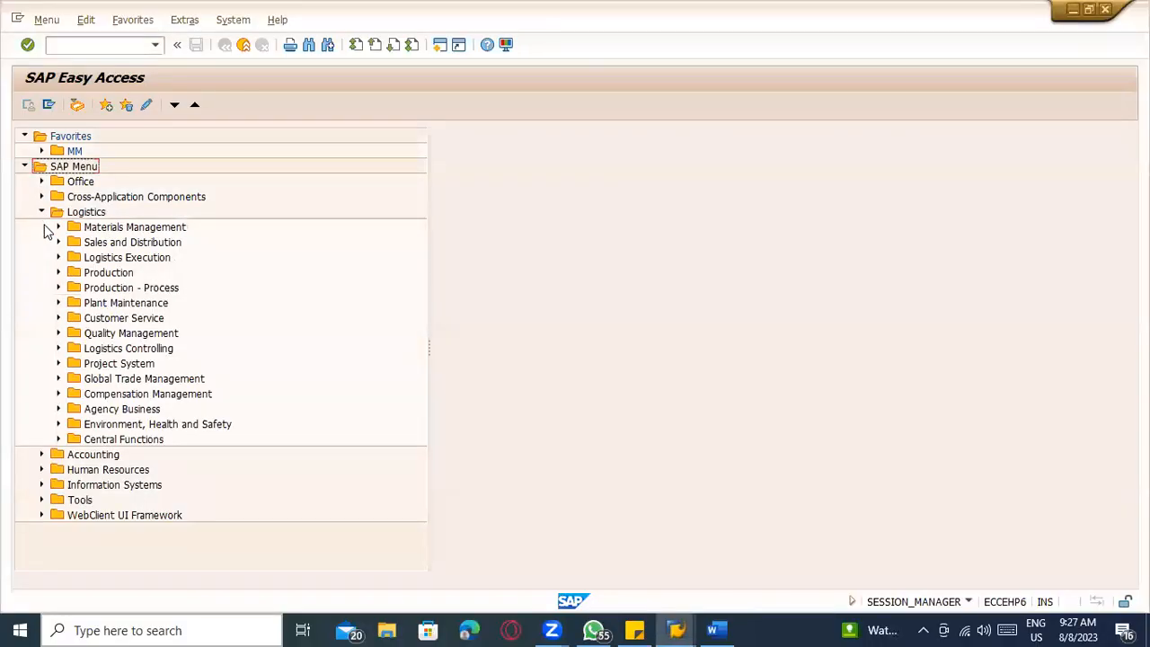
pyautogui.click(57, 227)
pyautogui.click(76, 243)
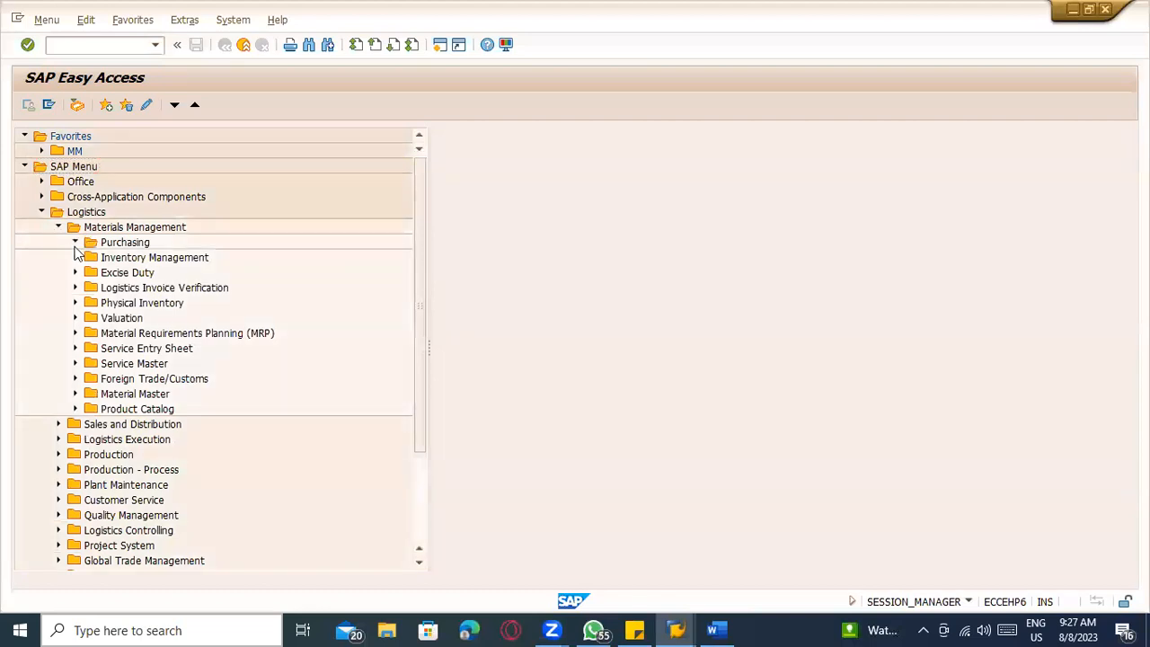
pyautogui.click(92, 258)
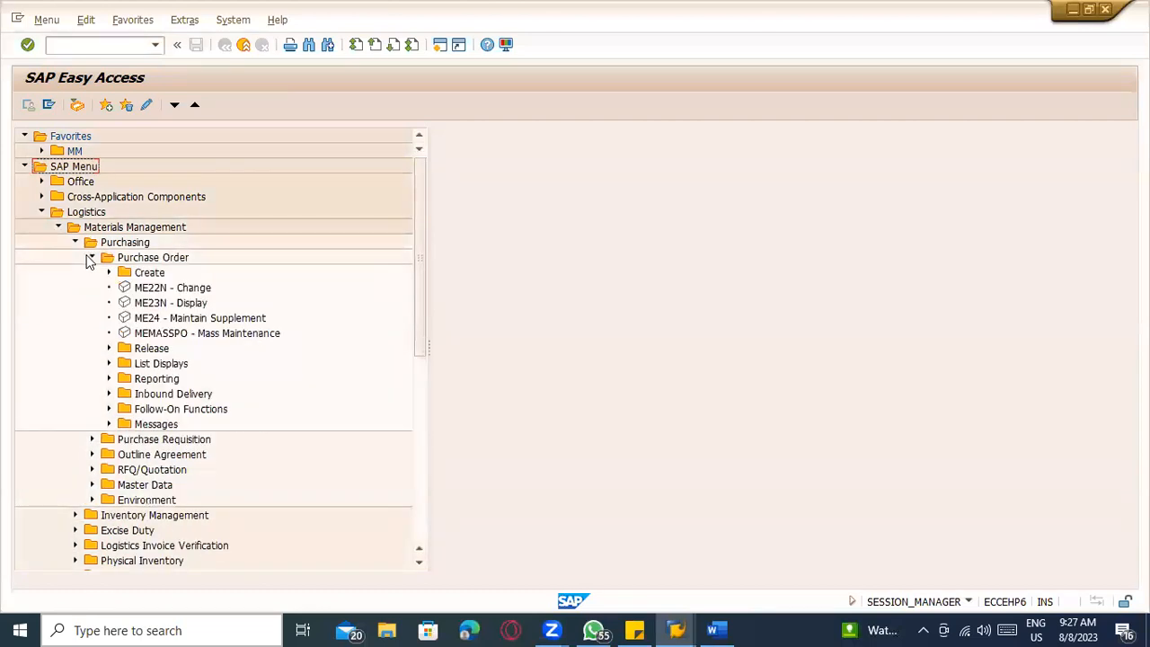
pyautogui.click(108, 274)
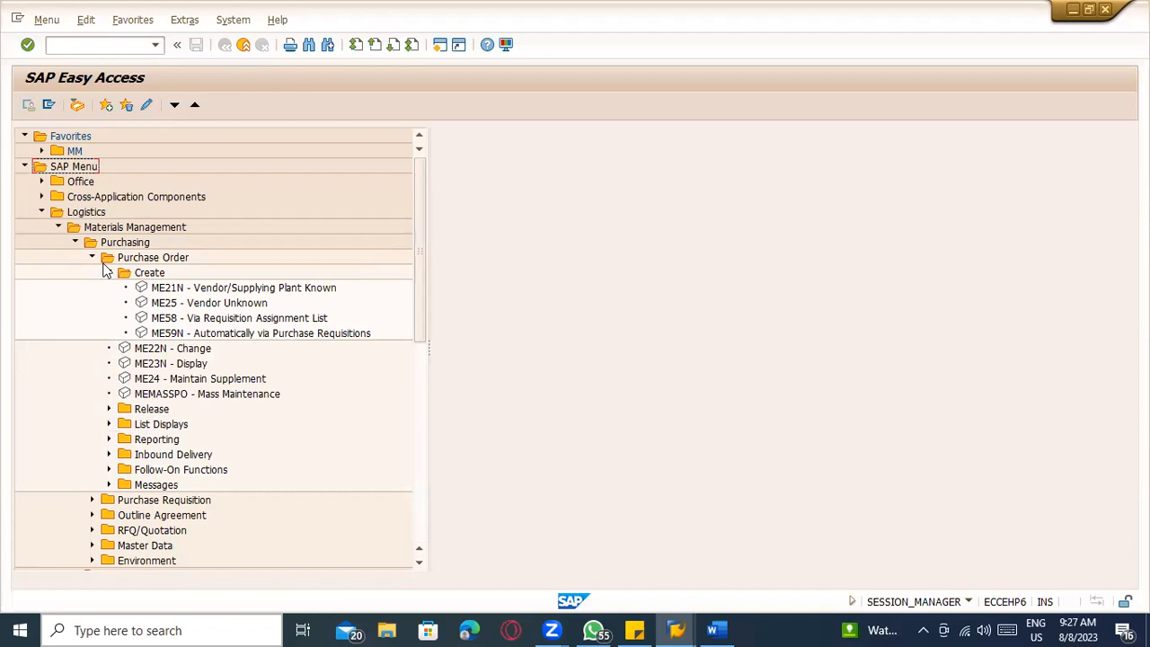
pyautogui.doubleClick(191, 288)
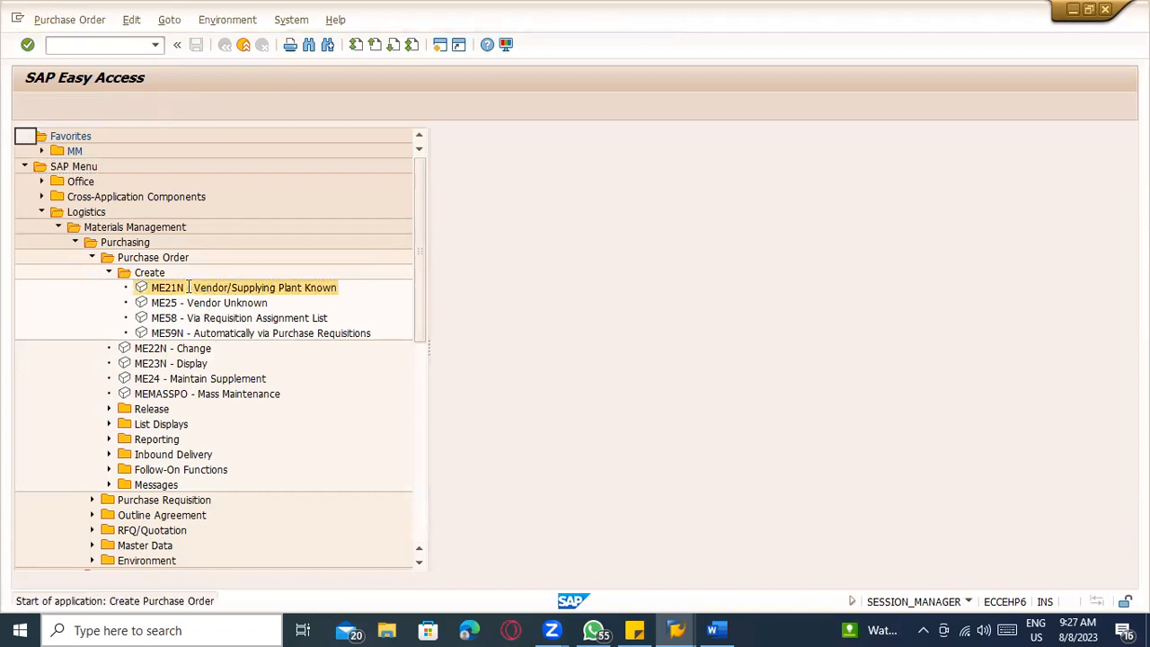
# Check the table name in the technical information of the purchase order item's Material field, and close the field help.
pyautogui.click(148, 191)
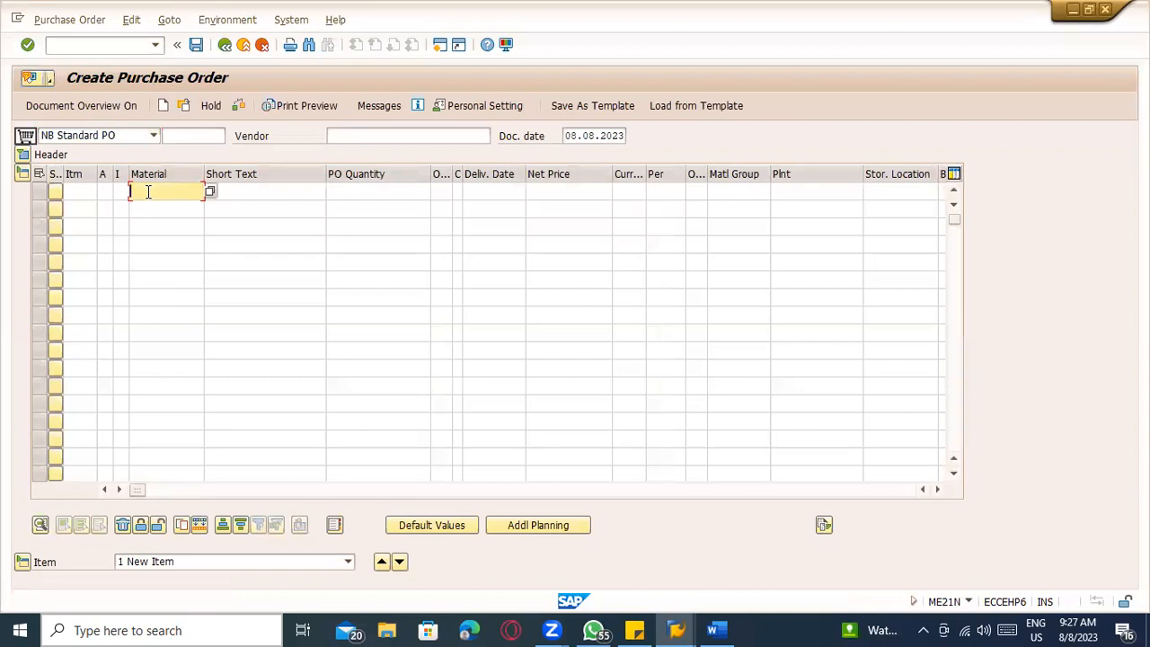
pyautogui.press('F1')
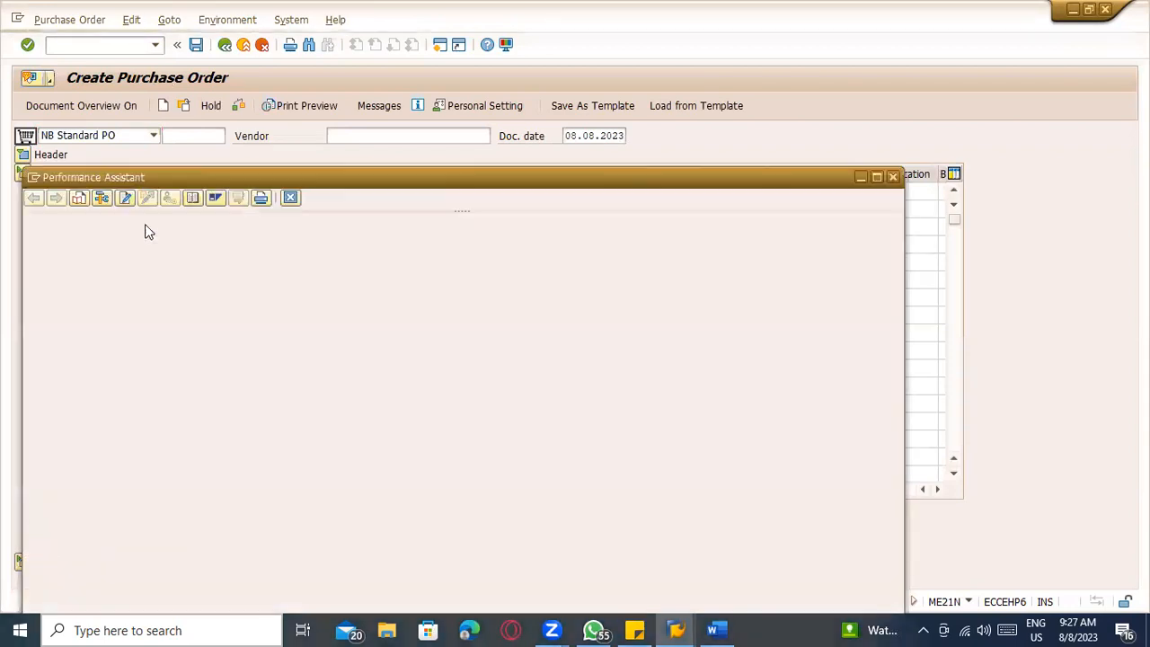
pyautogui.moveTo(123, 176); pyautogui.dragTo(269, 110)
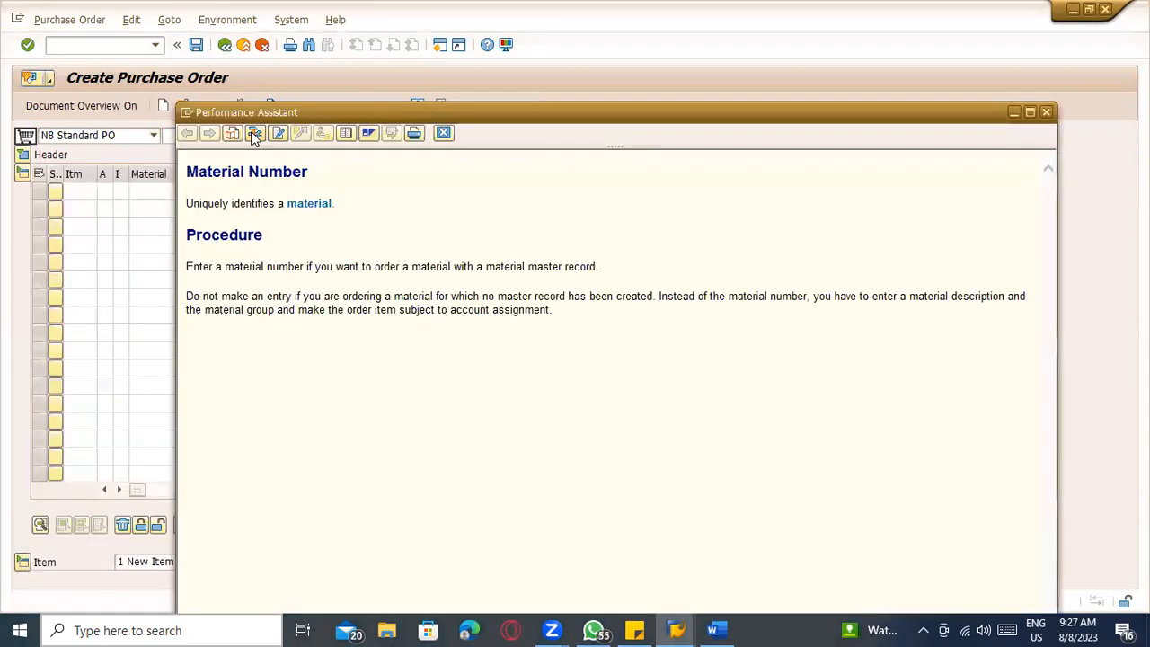
pyautogui.click(254, 133)
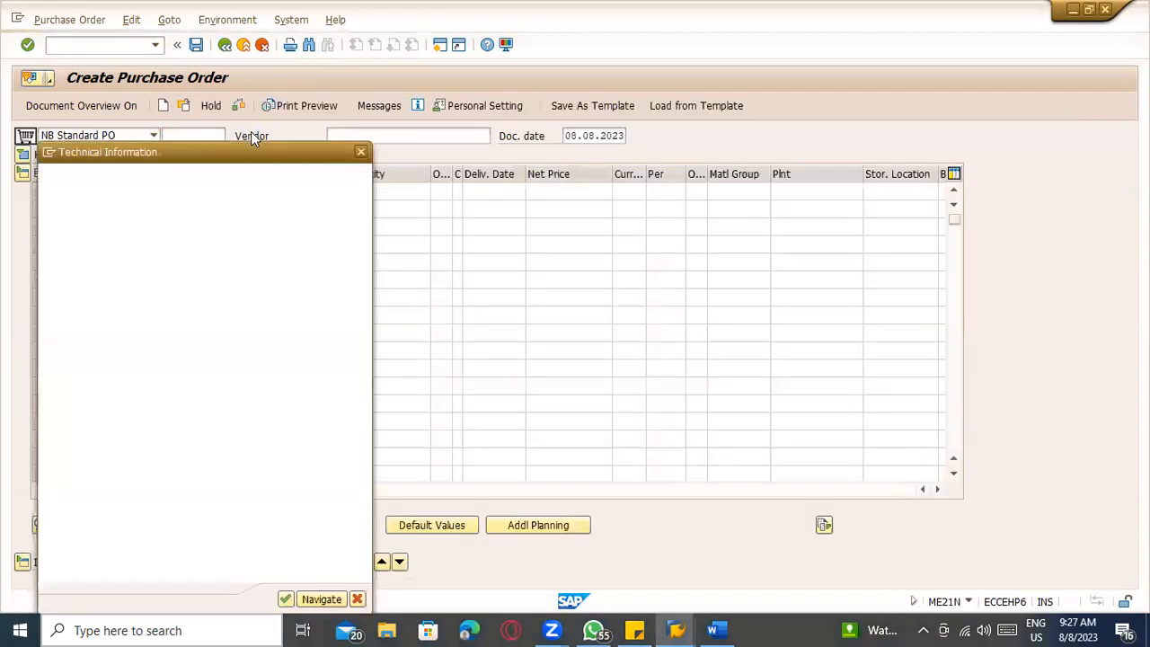
pyautogui.moveTo(215, 346); pyautogui.dragTo(8, 346)
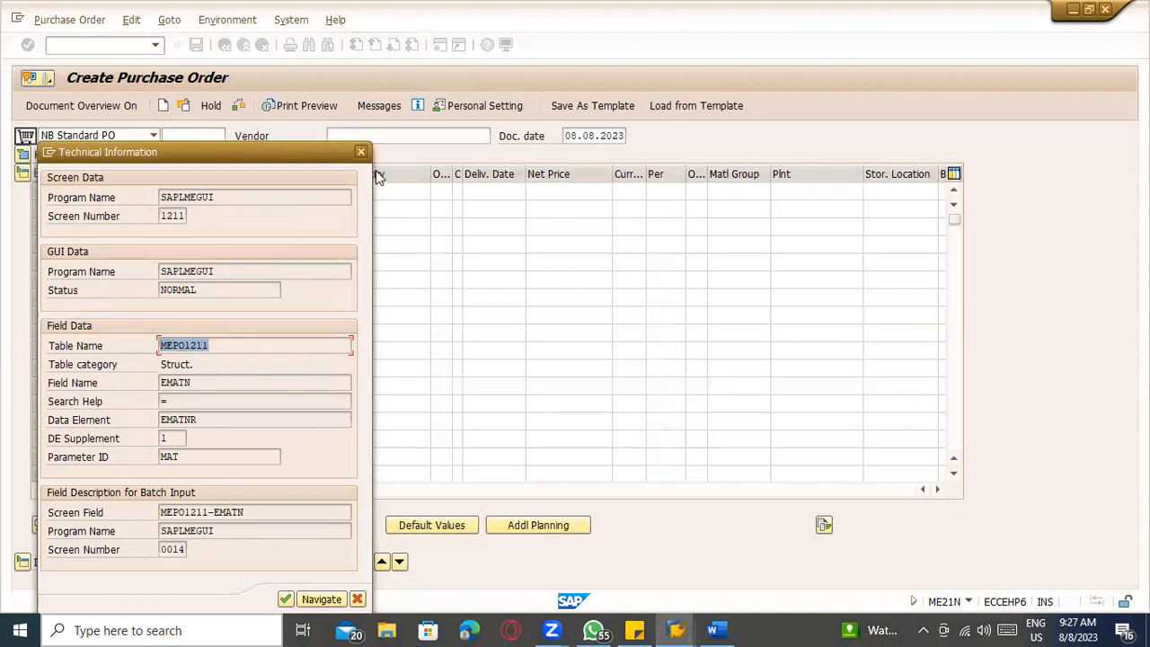
pyautogui.click(359, 153)
pyautogui.press('F1')
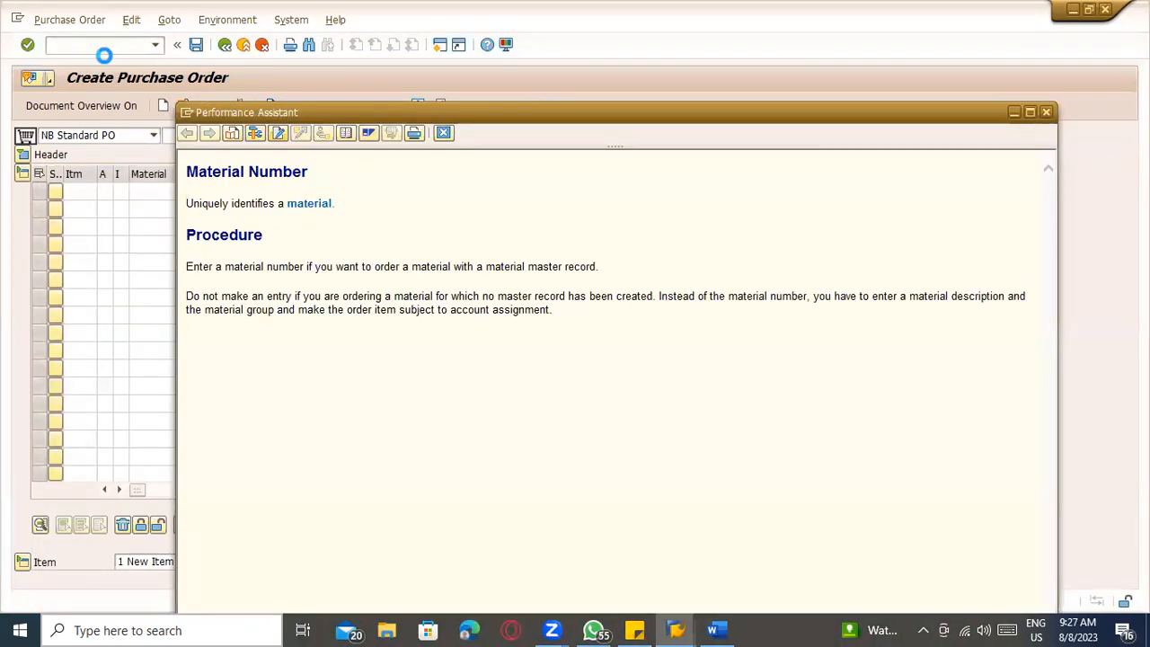
pyautogui.press('Escape')
# Start transaction MM03 and display the Basic Data 1 view of the proposed material.
pyautogui.click(105, 47)
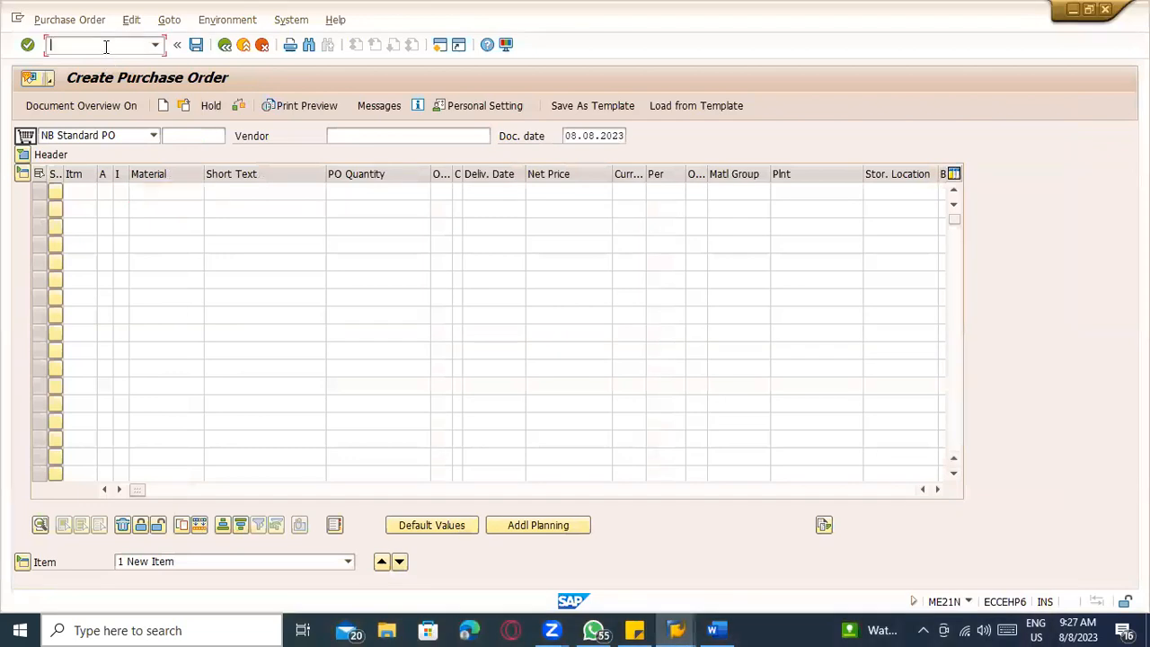
pyautogui.write('/nmm03')
pyautogui.press('Return')
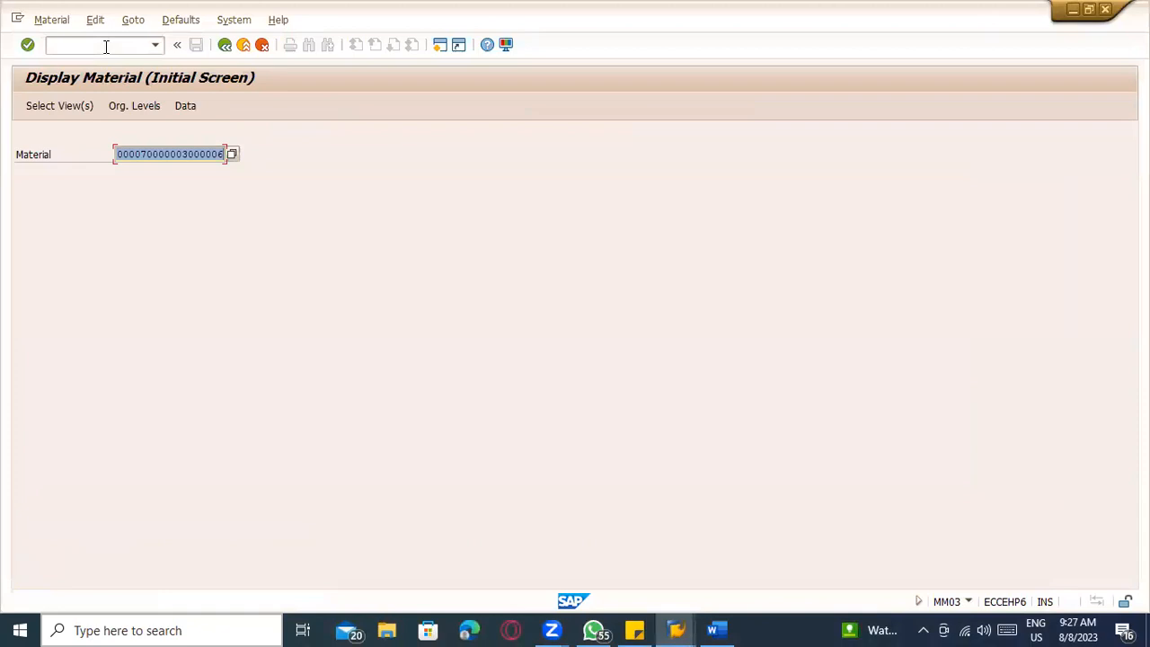
pyautogui.press('Return')
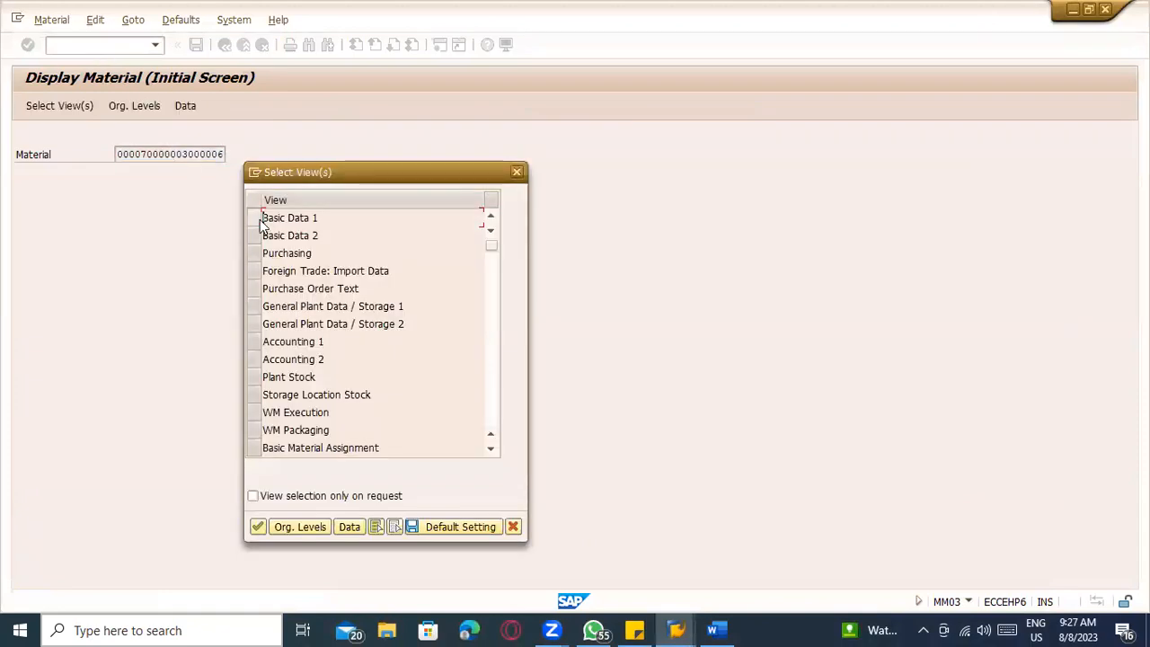
pyautogui.click(259, 220)
pyautogui.press('Return')
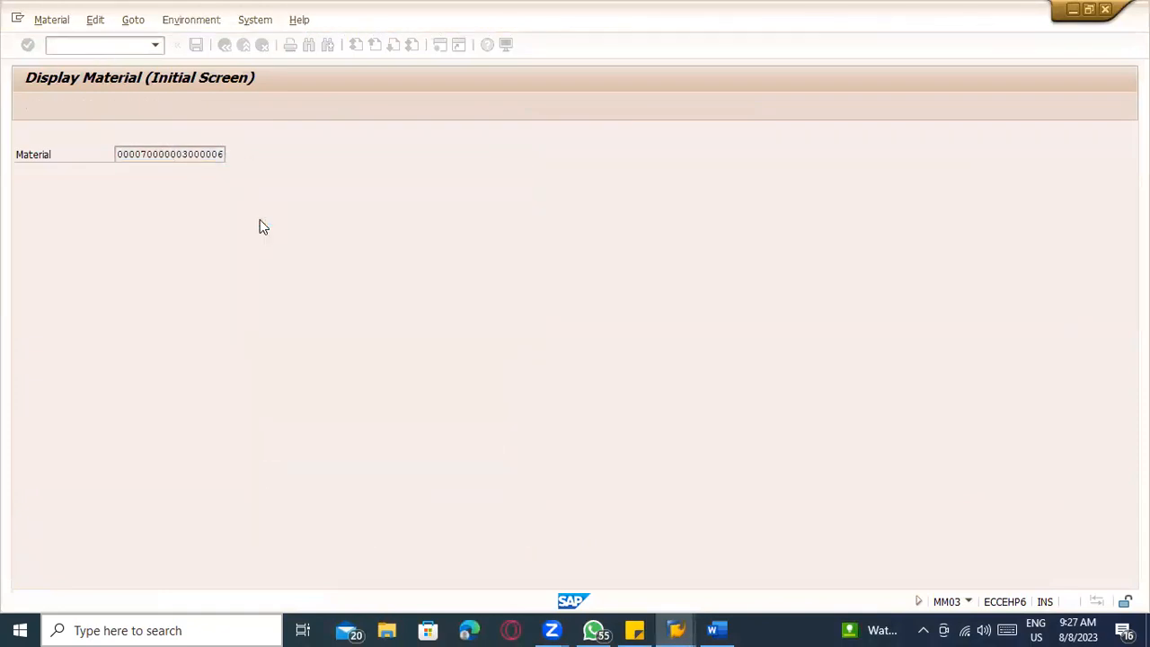
# Examine the Base Unit of Measure field's technical information for its table name, field name and table category.
pyautogui.click(164, 248)
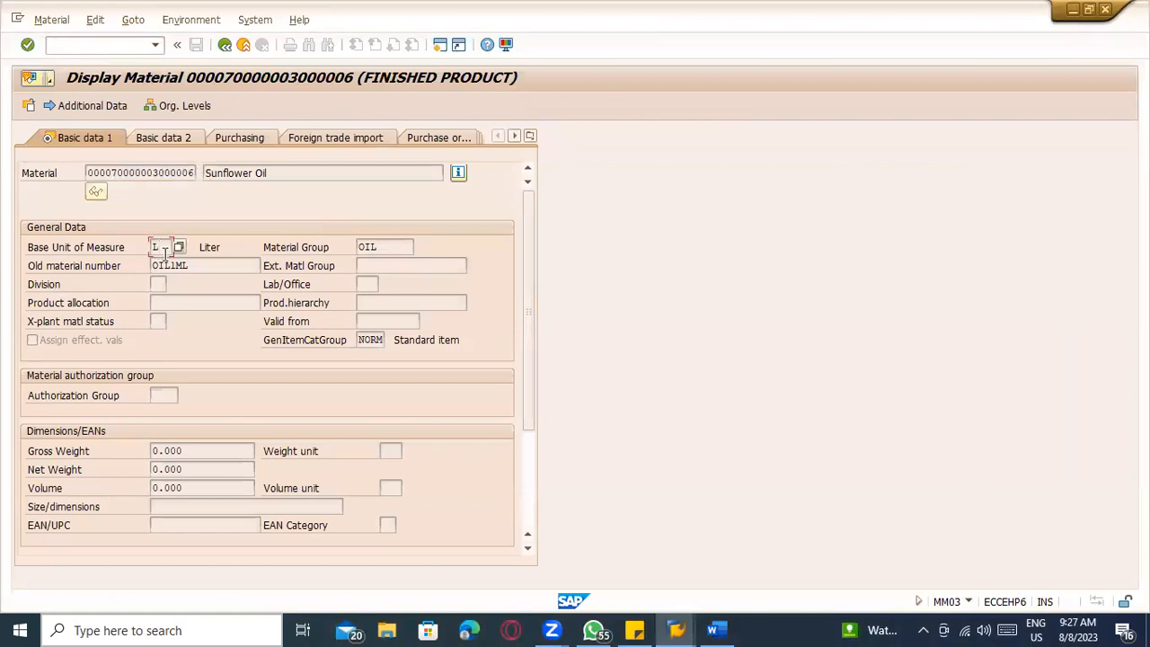
pyautogui.press('F1')
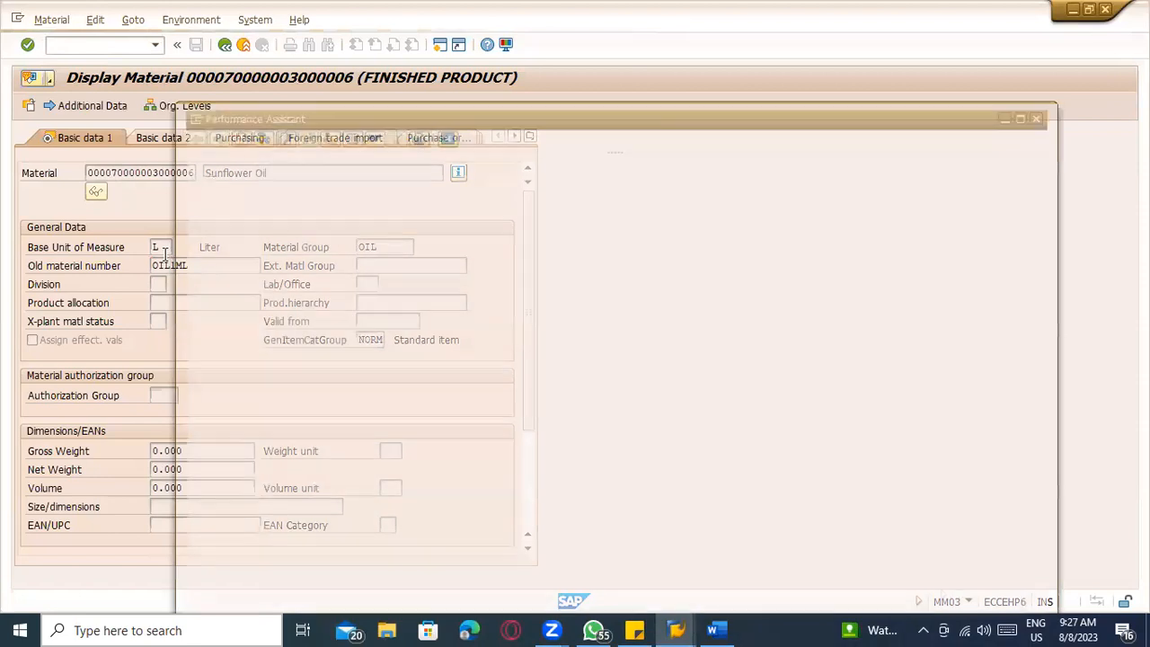
pyautogui.click(249, 135)
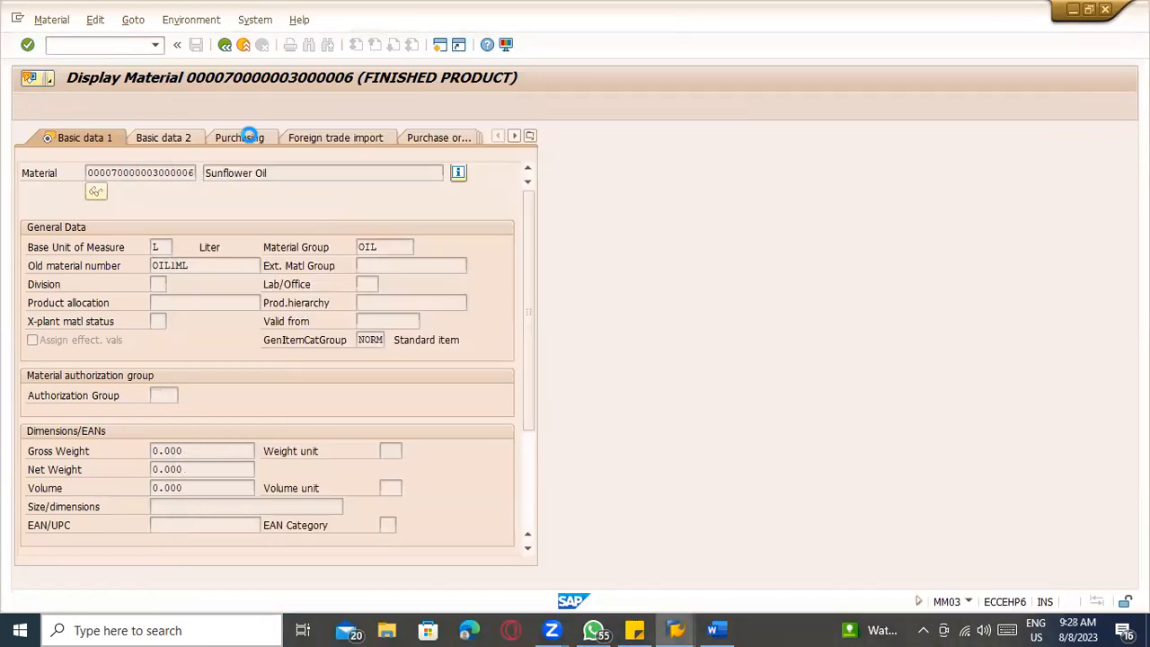
pyautogui.moveTo(194, 402); pyautogui.dragTo(137, 402)
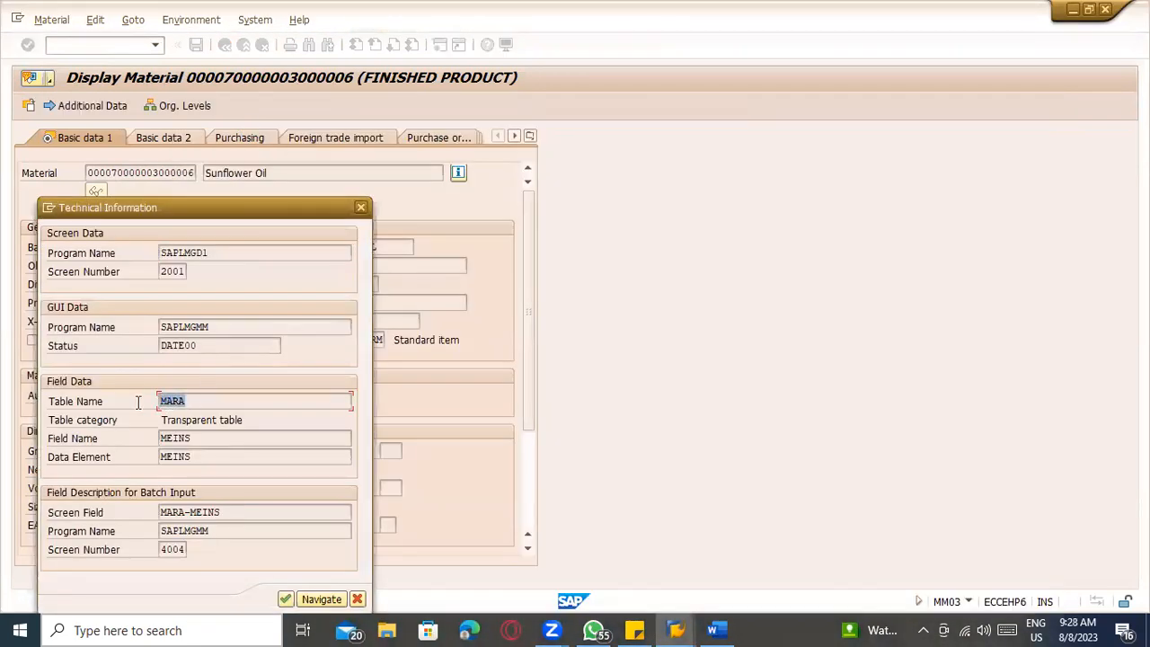
pyautogui.moveTo(206, 439); pyautogui.dragTo(118, 443)
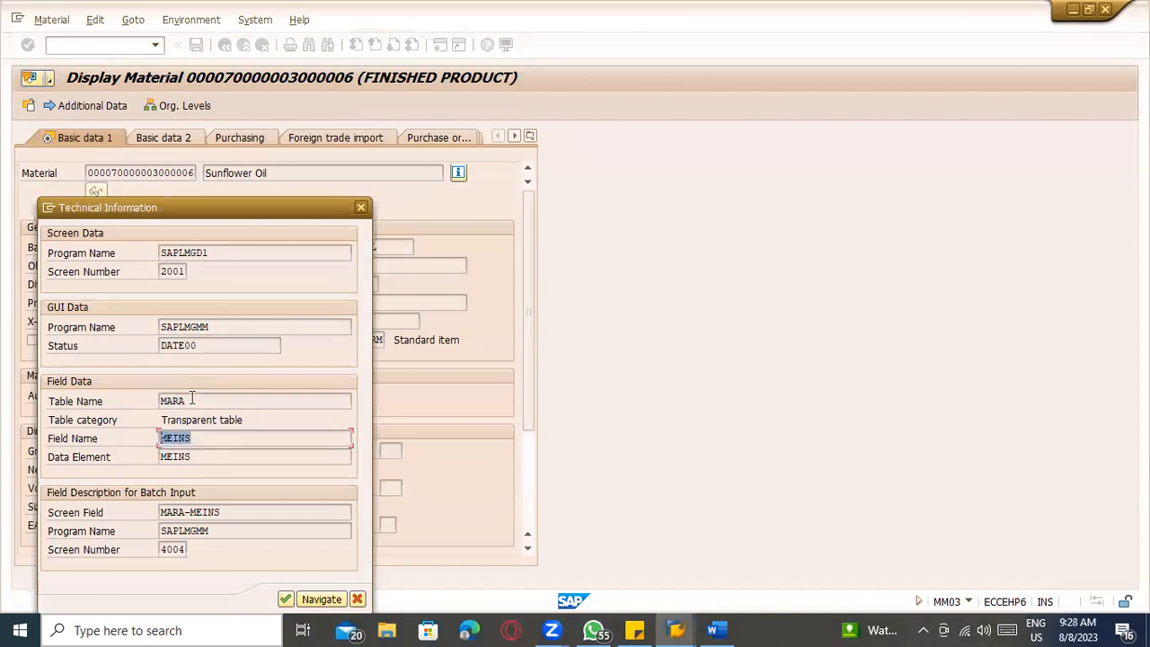
pyautogui.moveTo(243, 420); pyautogui.dragTo(147, 419)
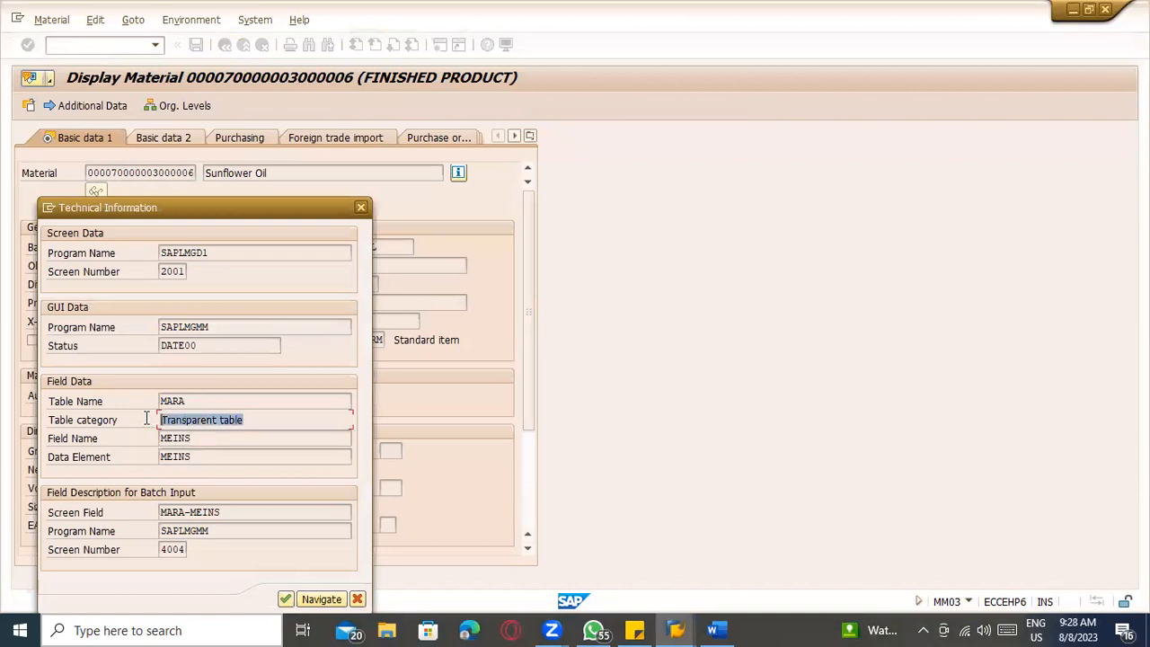
# Start ME21N in a new session and check the table category in the item Material field's technical information.
pyautogui.click(49, 207)
pyautogui.click(76, 263)
pyautogui.write('me21n')
pyautogui.press('Return')
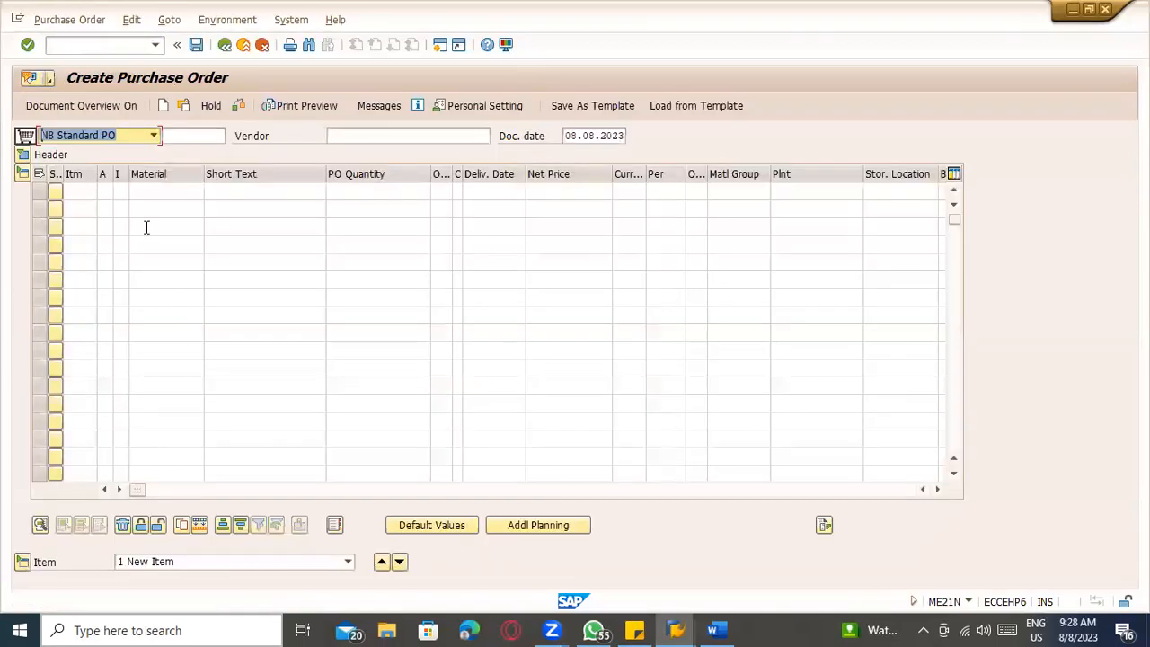
pyautogui.click(143, 191)
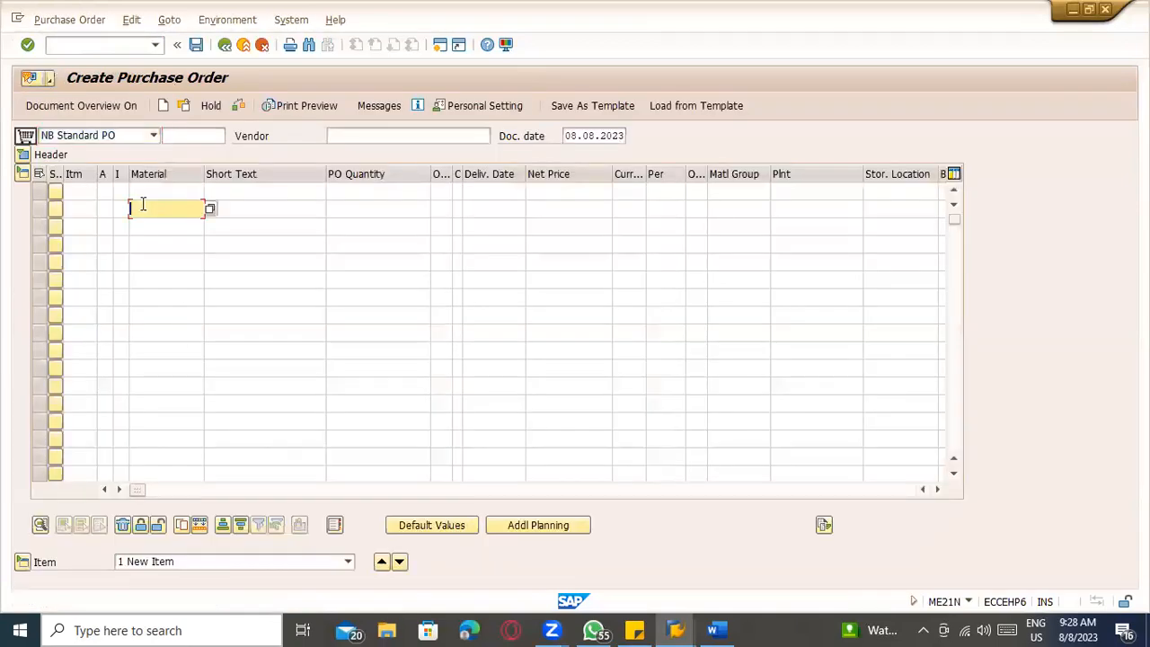
pyautogui.press('F4')
pyautogui.press('F1')
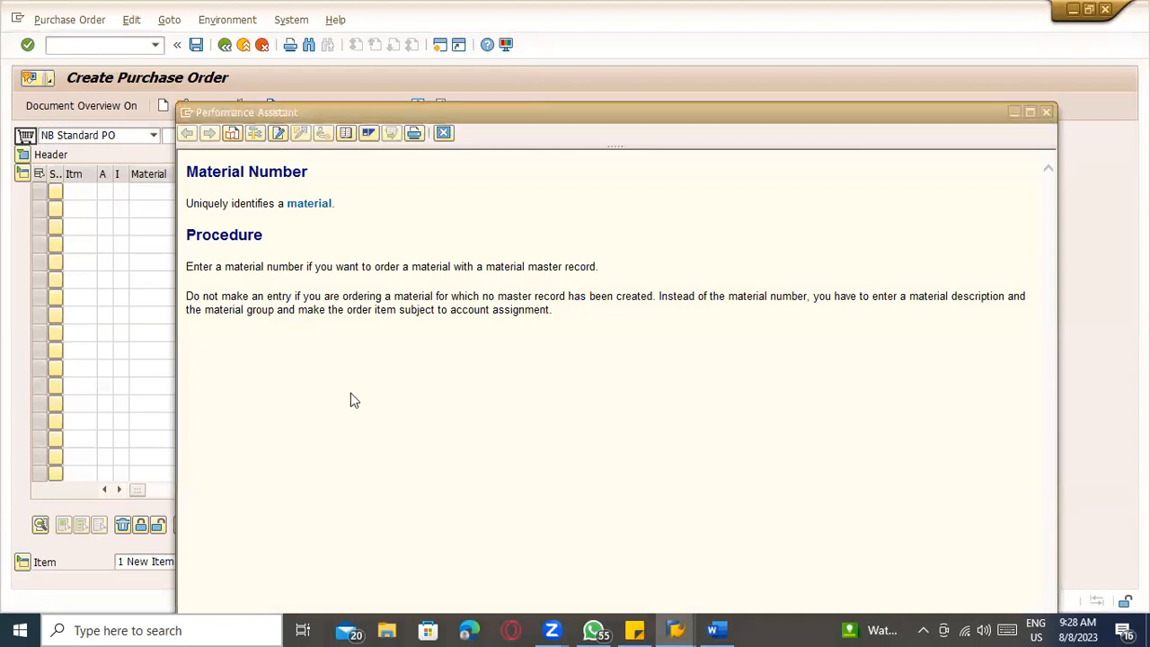
pyautogui.press('F9')
pyautogui.moveTo(185, 364); pyautogui.dragTo(137, 365)
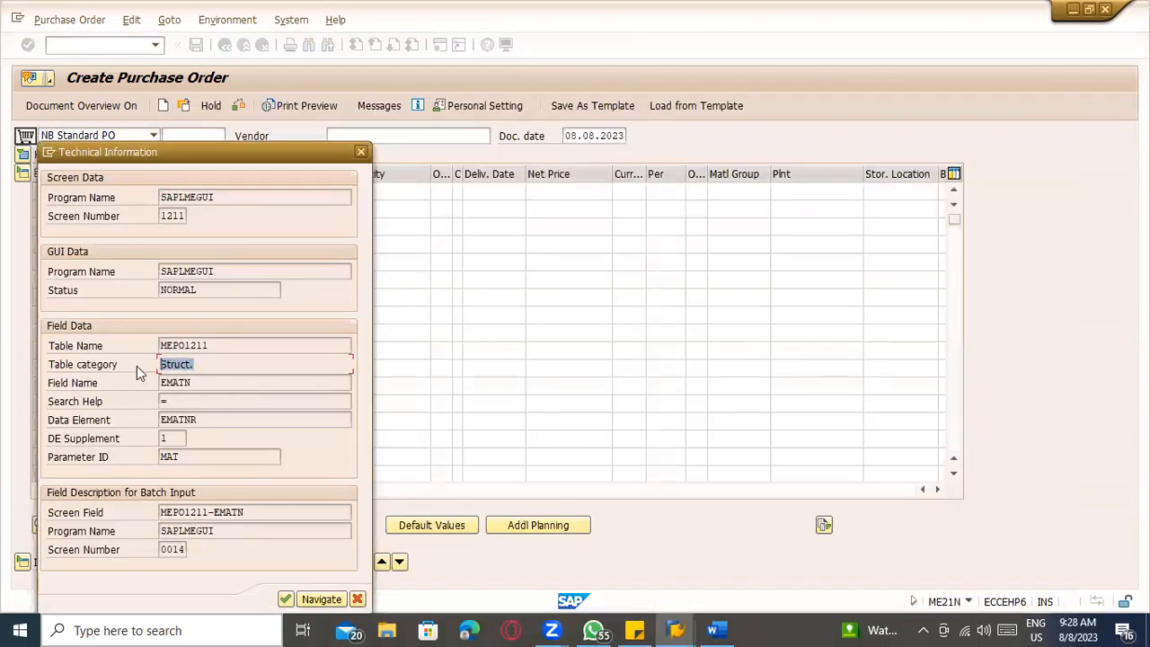
# Compare the table name and table category of the Base Unit of Measure field with those of the purchase order Material field.
pyautogui.hotkey('alt', 'Tab')
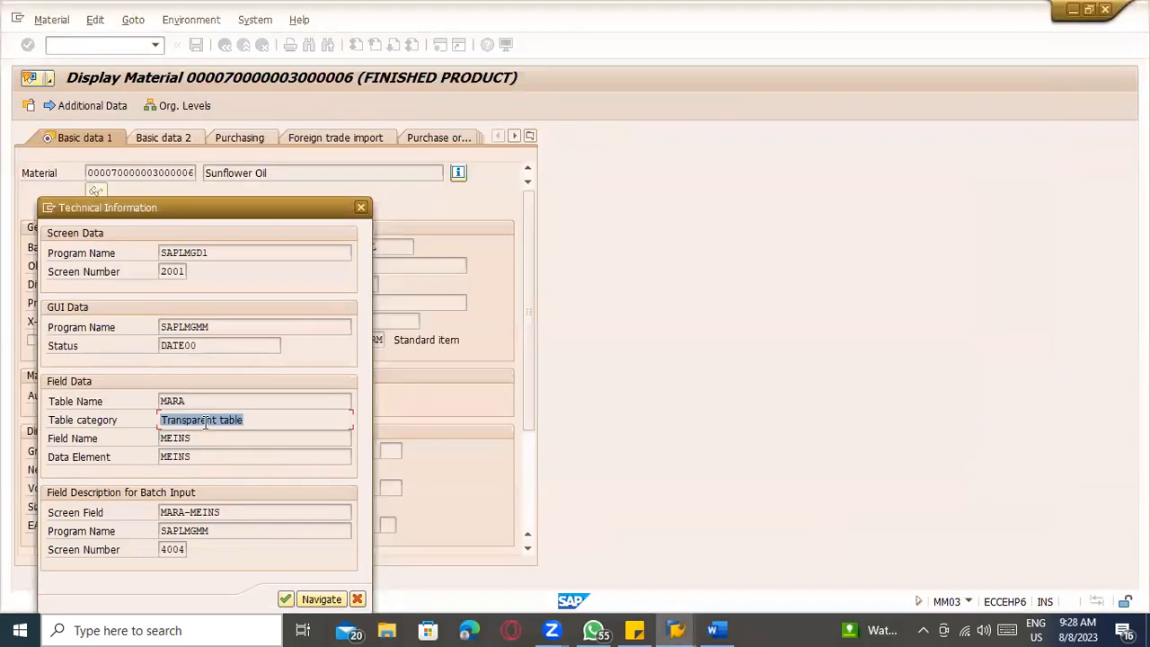
pyautogui.click(206, 422)
pyautogui.press('alt')
pyautogui.click(195, 401)
pyautogui.moveTo(205, 401); pyautogui.dragTo(108, 417)
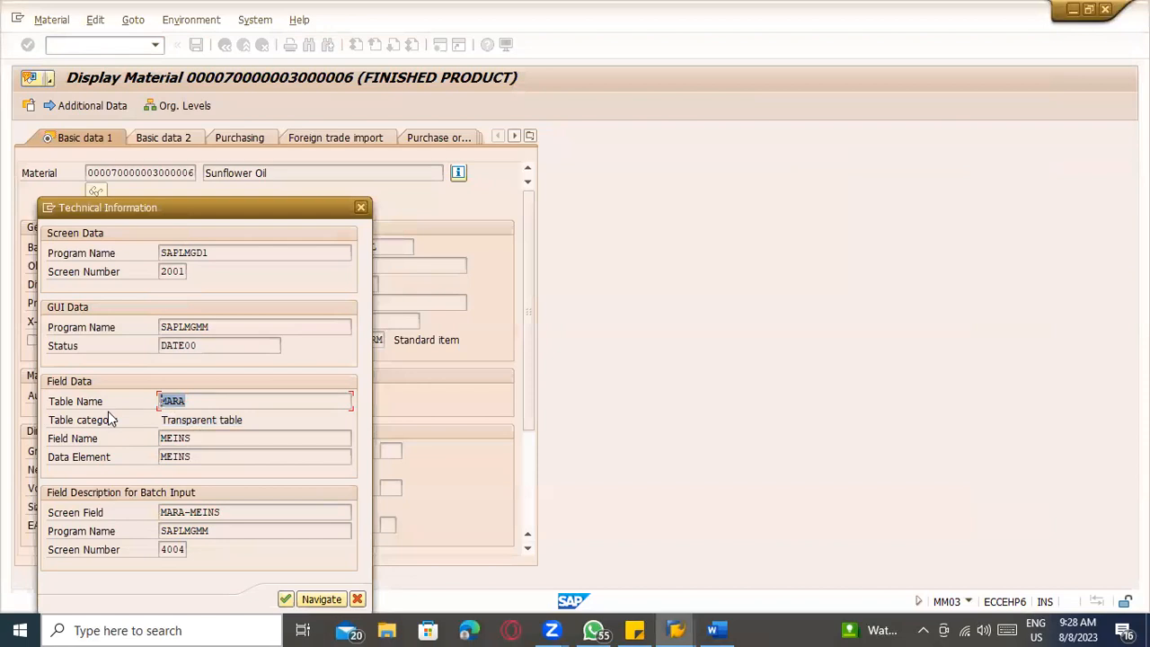
pyautogui.hotkey('alt', 'Tab')
pyautogui.click(205, 364)
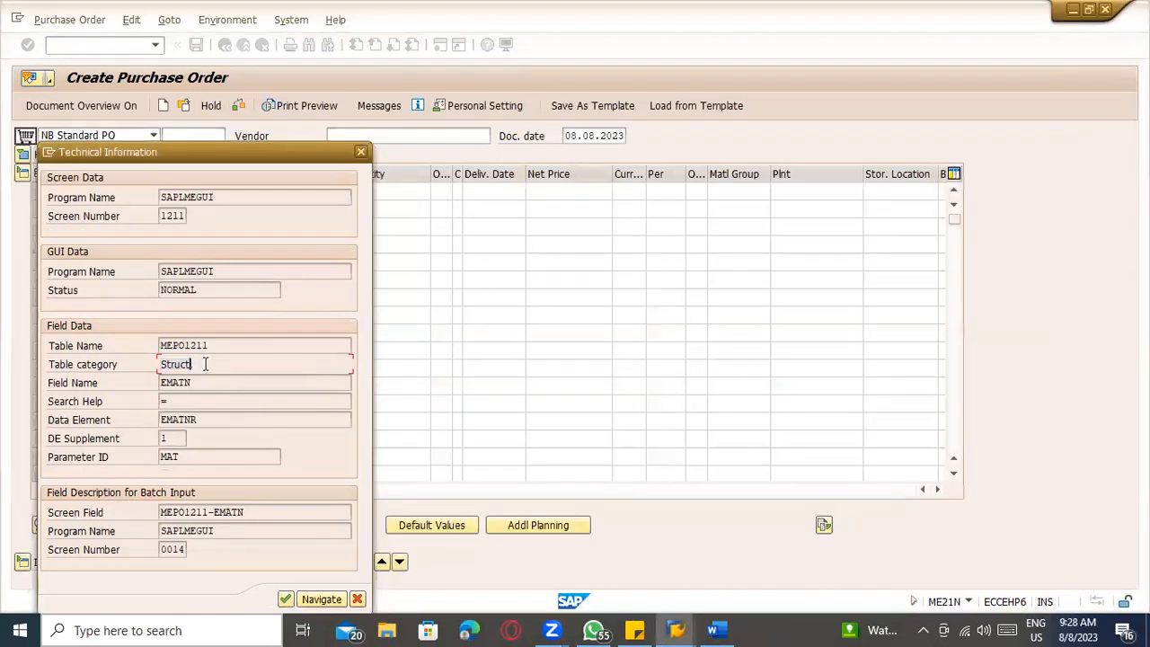
pyautogui.moveTo(222, 345); pyautogui.dragTo(51, 359)
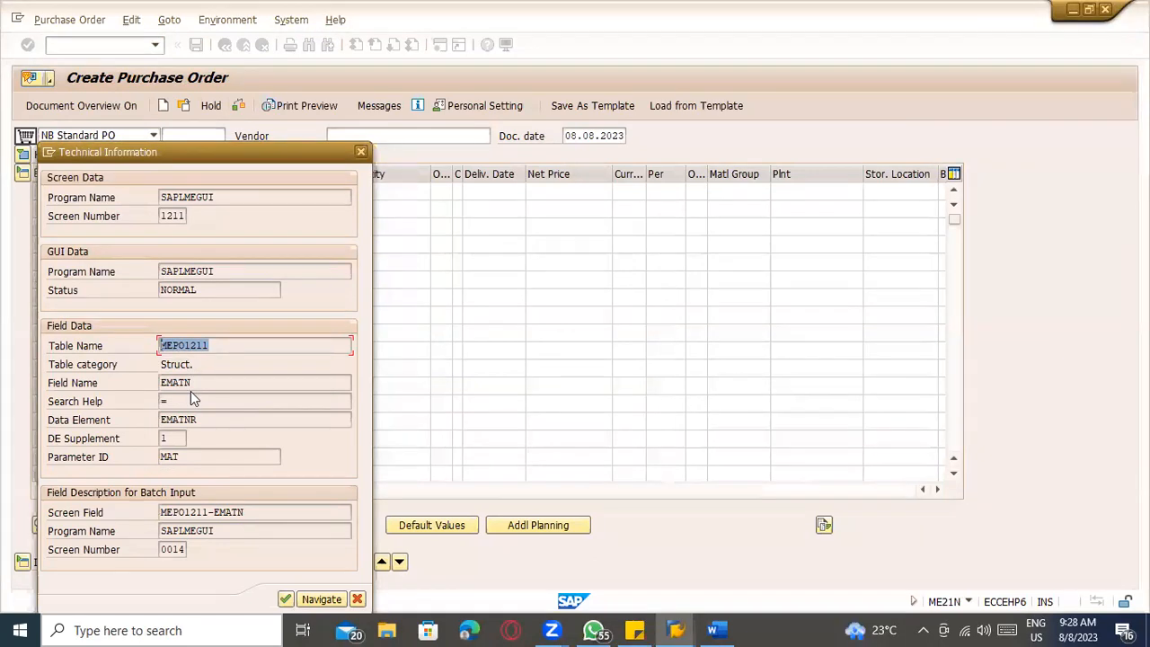
# Close the technical information and field help in both sessions, and return to the Display Material initial screen.
pyautogui.hotkey('alt', 'Tab')
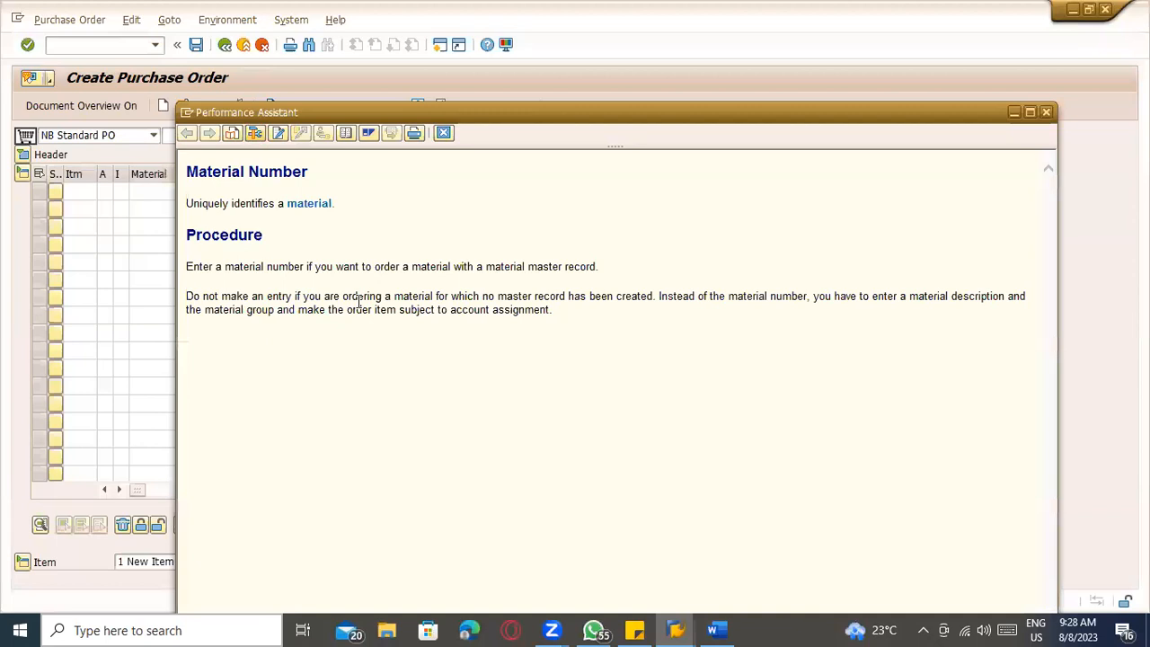
pyautogui.click(444, 133)
pyautogui.hotkey('alt', 'Tab')
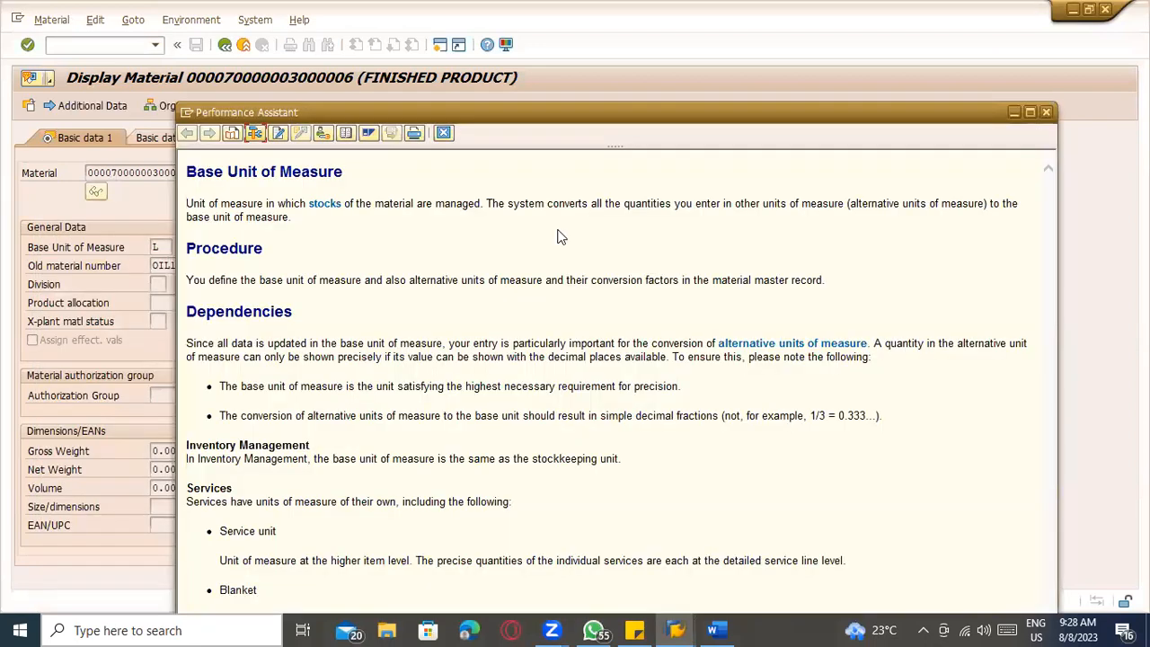
pyautogui.press('Escape')
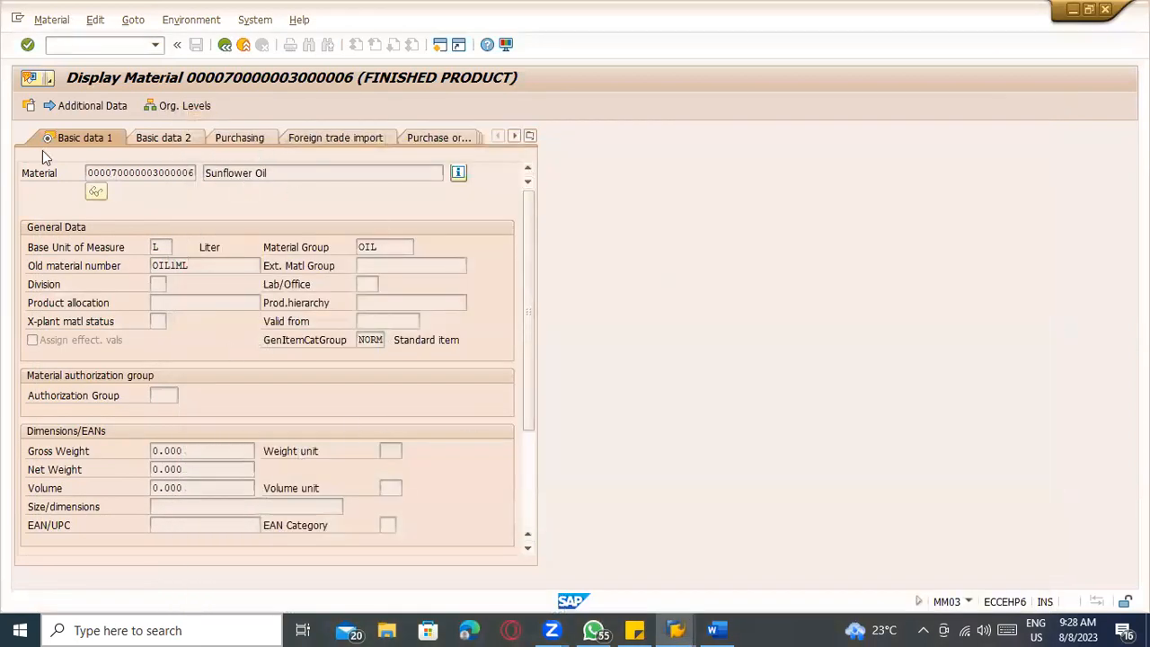
pyautogui.click(225, 44)
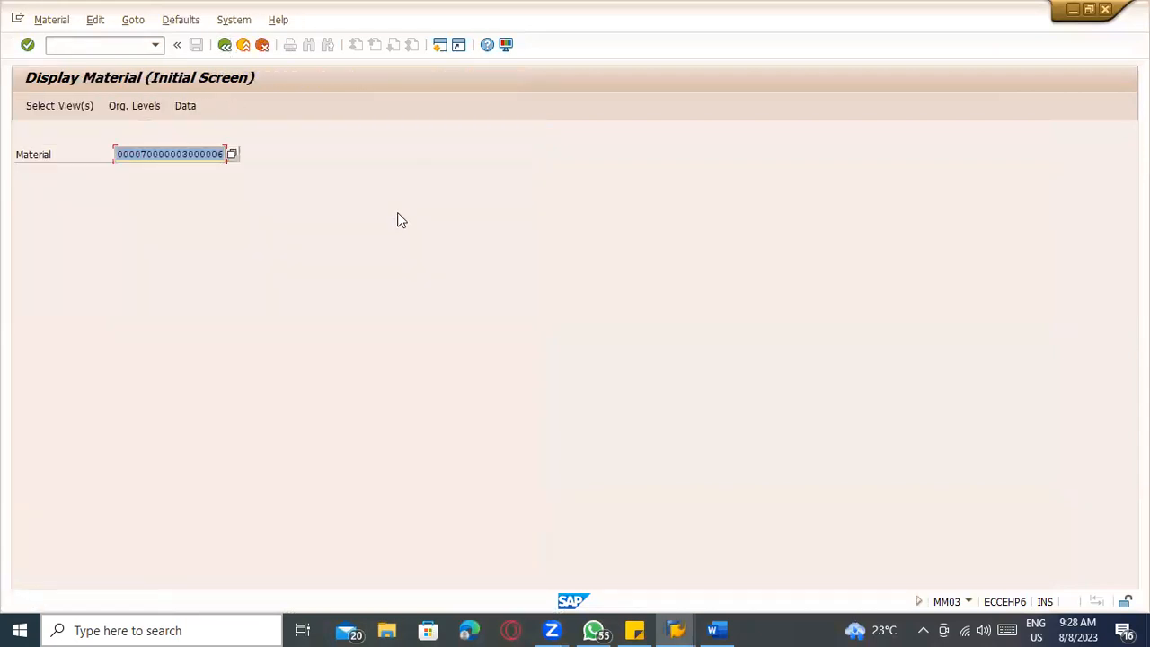
# Switch to the Word notes and add the heading "Source list :" below the EINE line, leaving a blank line between them.
pyautogui.hotkey('alt', 'Tab')
pyautogui.hotkey('alt', 'Tab')
pyautogui.hotkey('alt', 'shift', 'Tab')
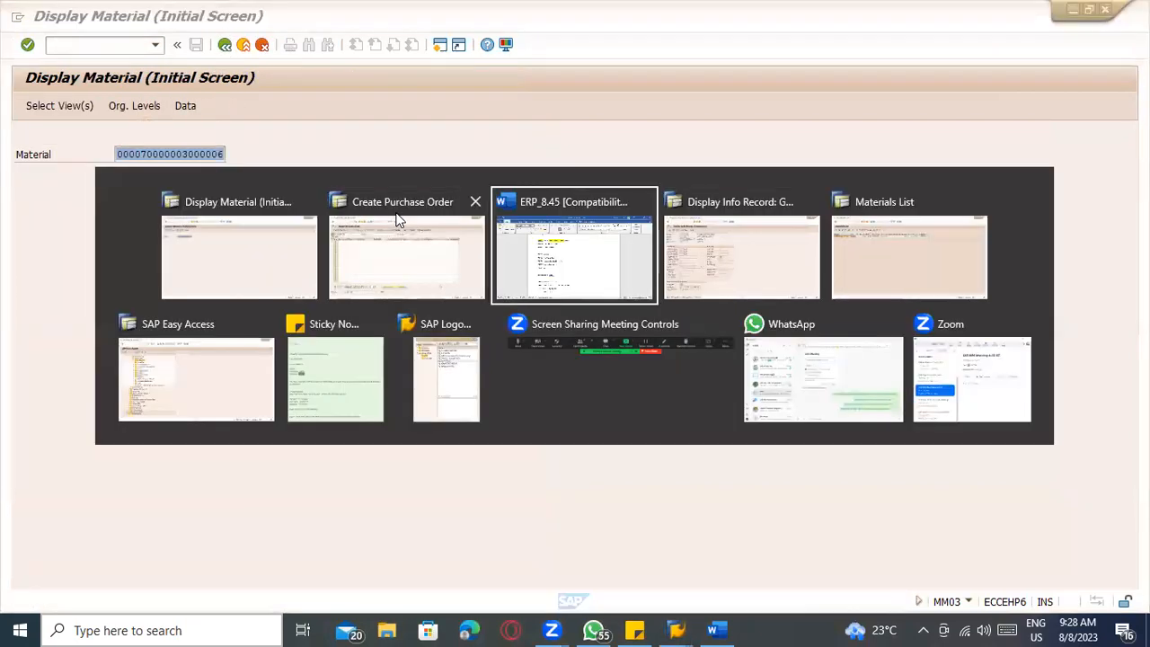
pyautogui.scroll(-12, 528, 292)
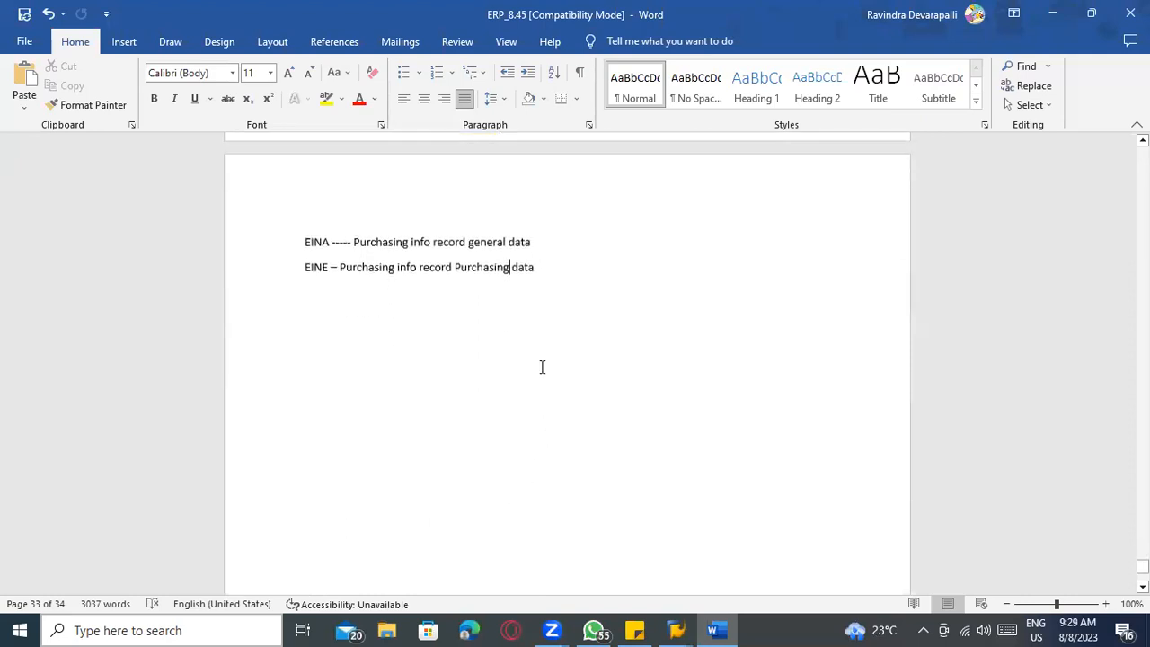
pyautogui.press('Return')
pyautogui.press('Return')
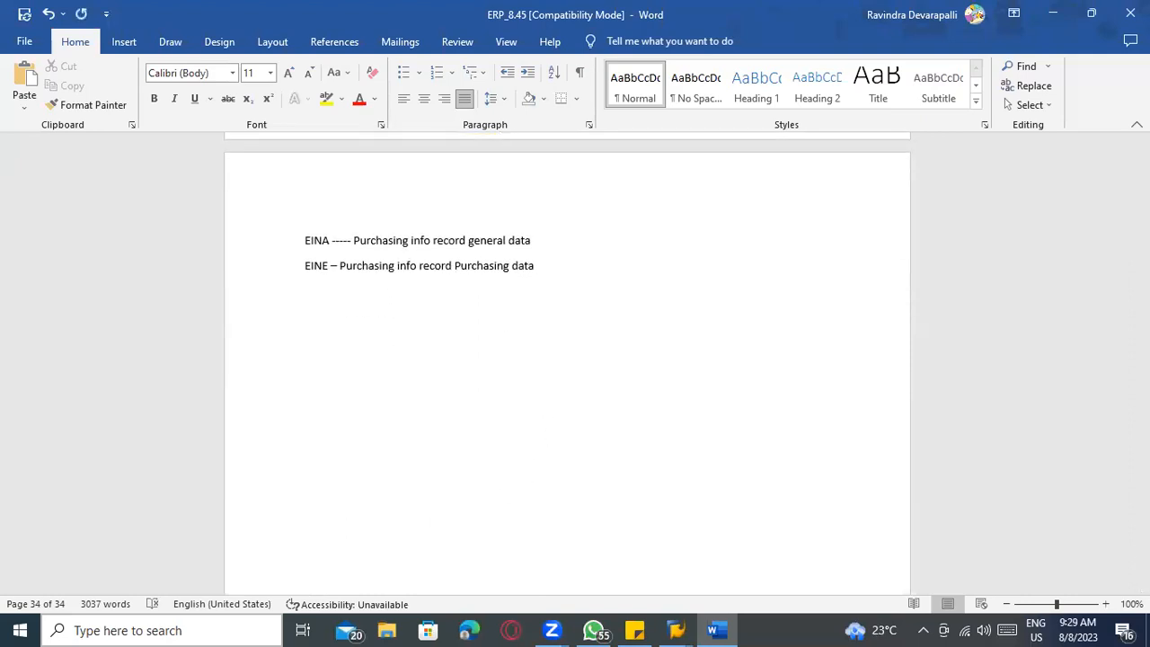
pyautogui.press('BackSpace')
pyautogui.write('Source list :')
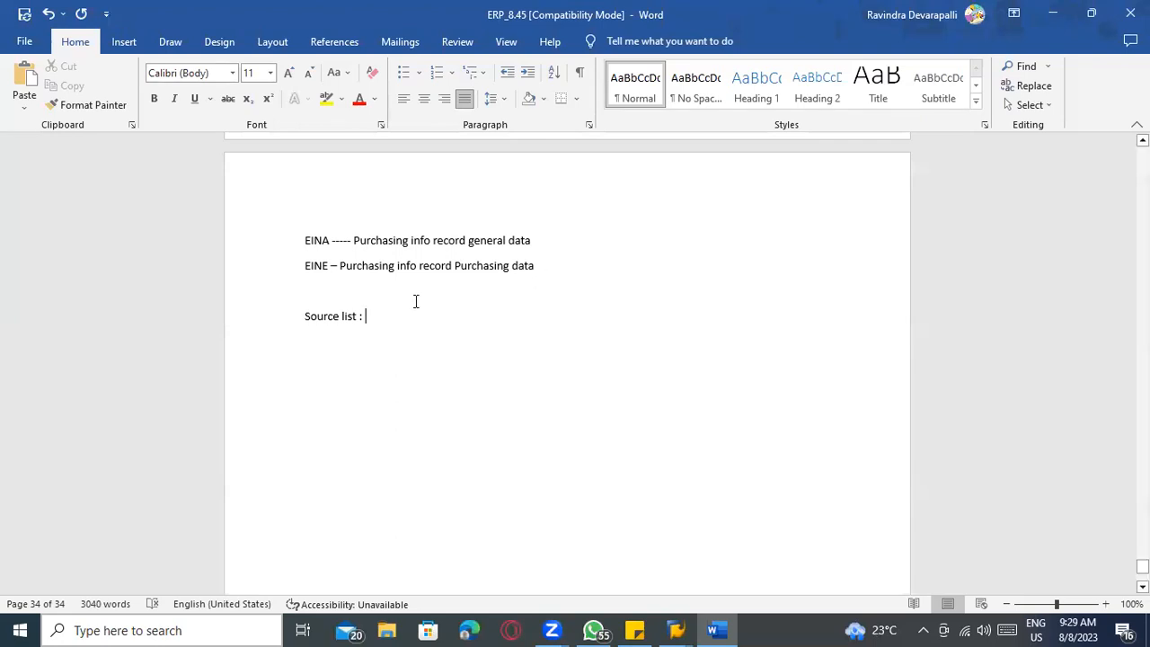
# Make the "Source list :" heading bold and underlined, and accept the suggested "list:" grammar correction.
pyautogui.moveTo(305, 321); pyautogui.dragTo(369, 320)
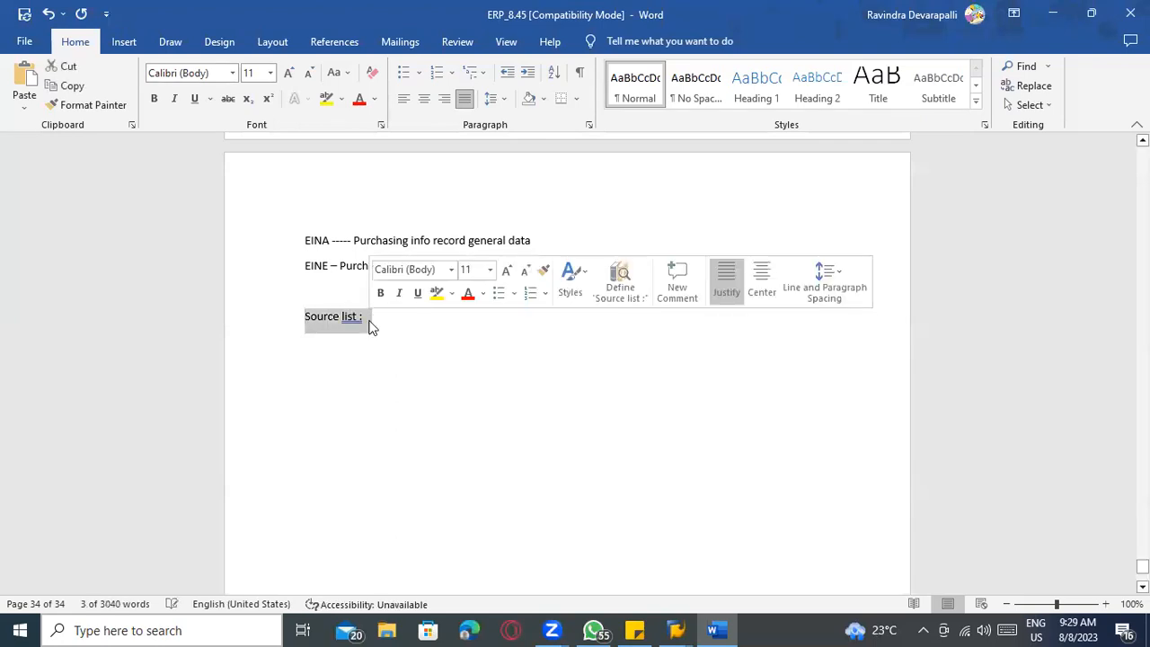
pyautogui.hotkey('ctrl', 'b')
pyautogui.hotkey('ctrl', 'u')
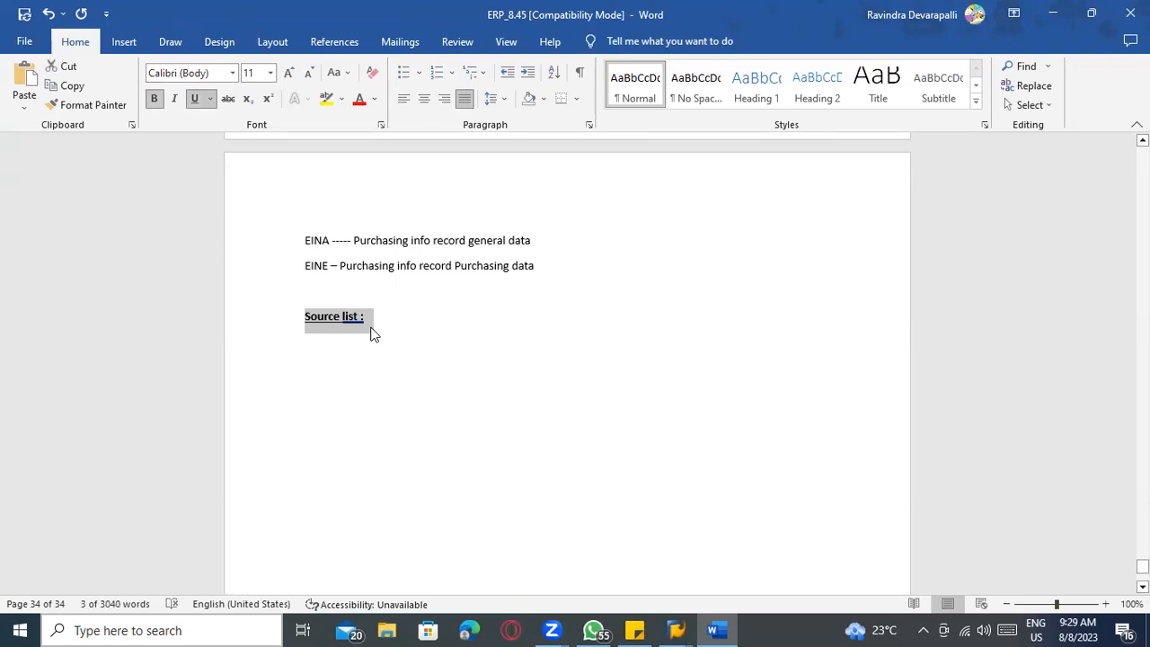
pyautogui.click(351, 326)
pyautogui.rightClick(350, 322)
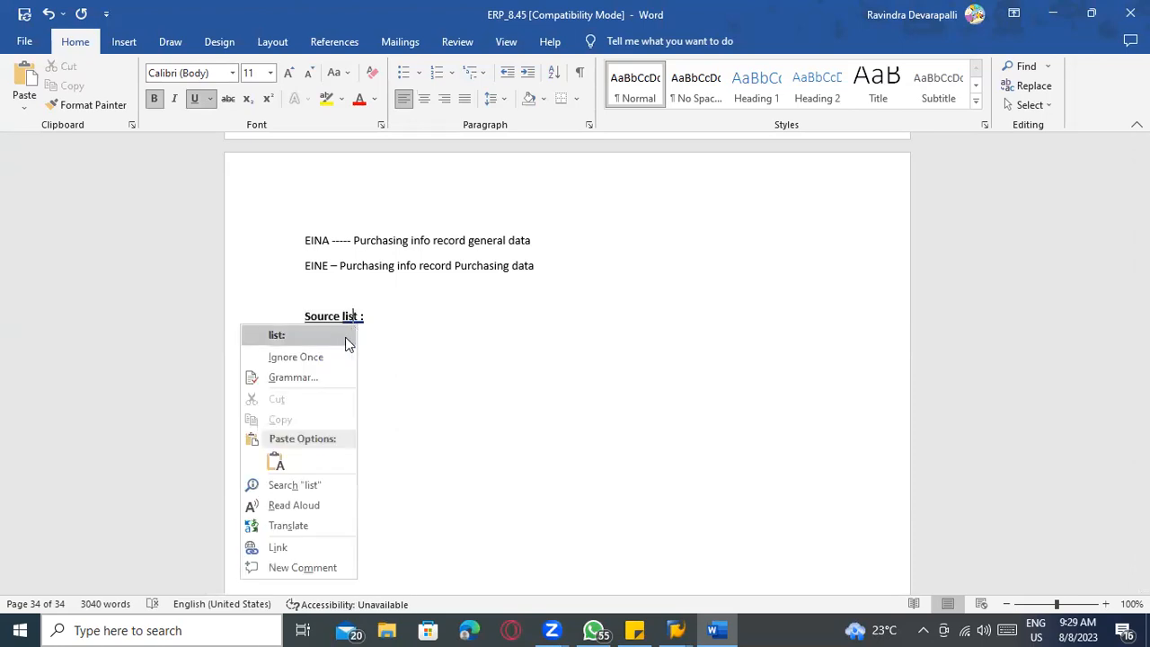
pyautogui.click(297, 334)
# Append "Vendors + list" to the end of the "Source list:" heading.
pyautogui.moveTo(332, 316); pyautogui.dragTo(304, 319)
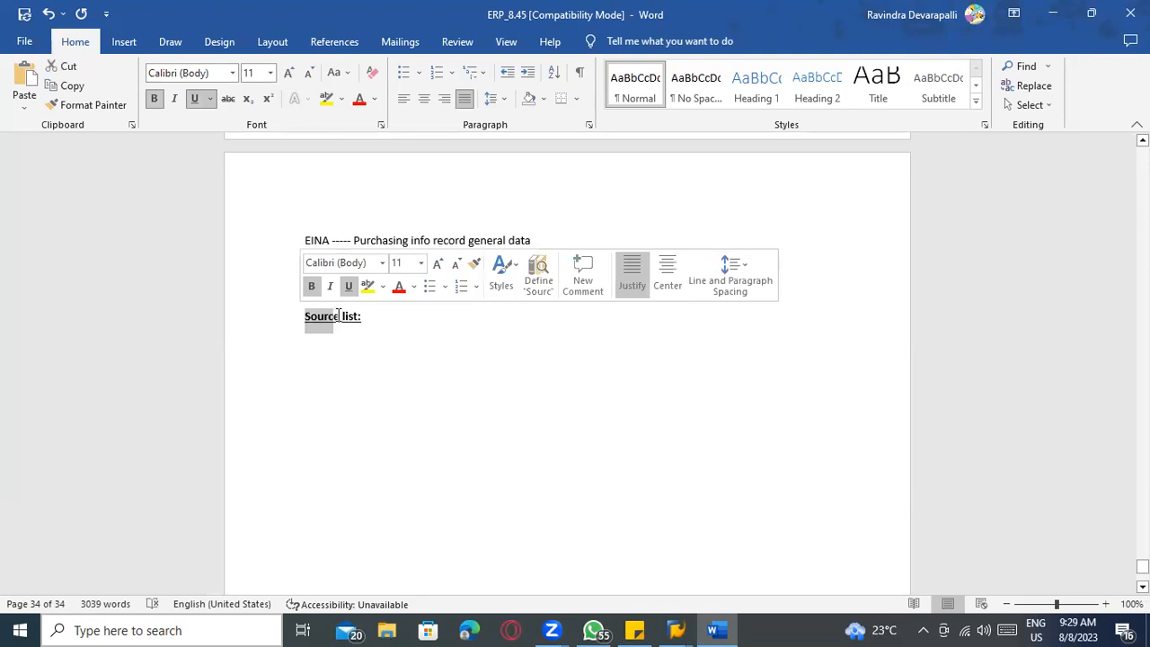
pyautogui.click(338, 315)
pyautogui.doubleClick(338, 315)
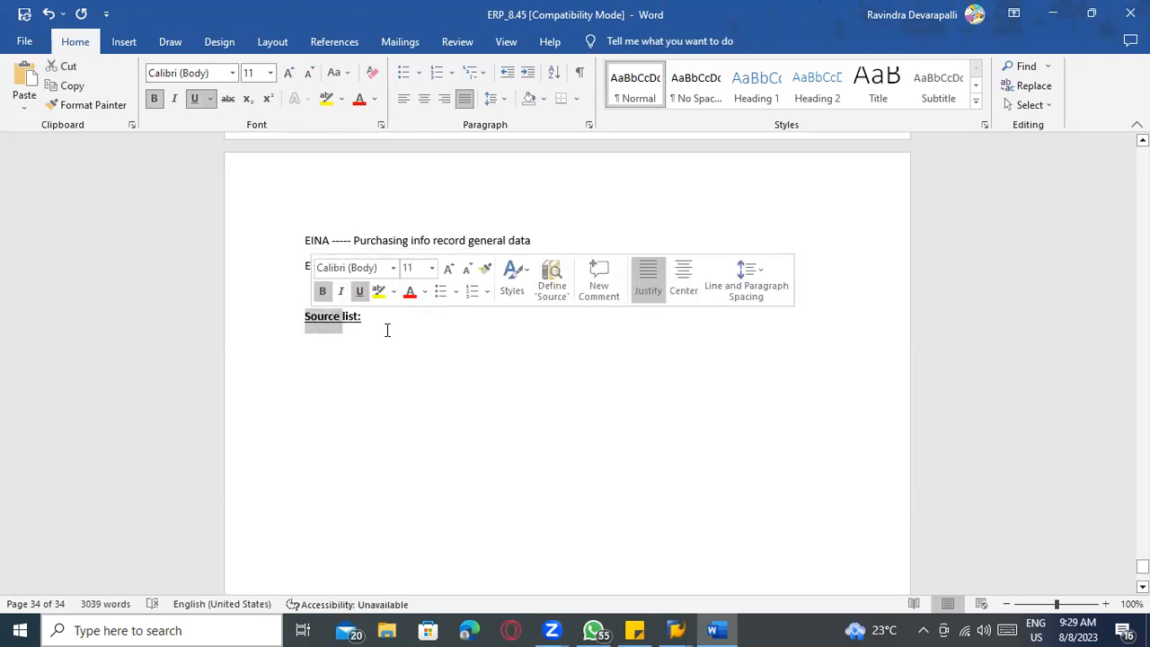
pyautogui.click(415, 322)
pyautogui.write('Vendors ')
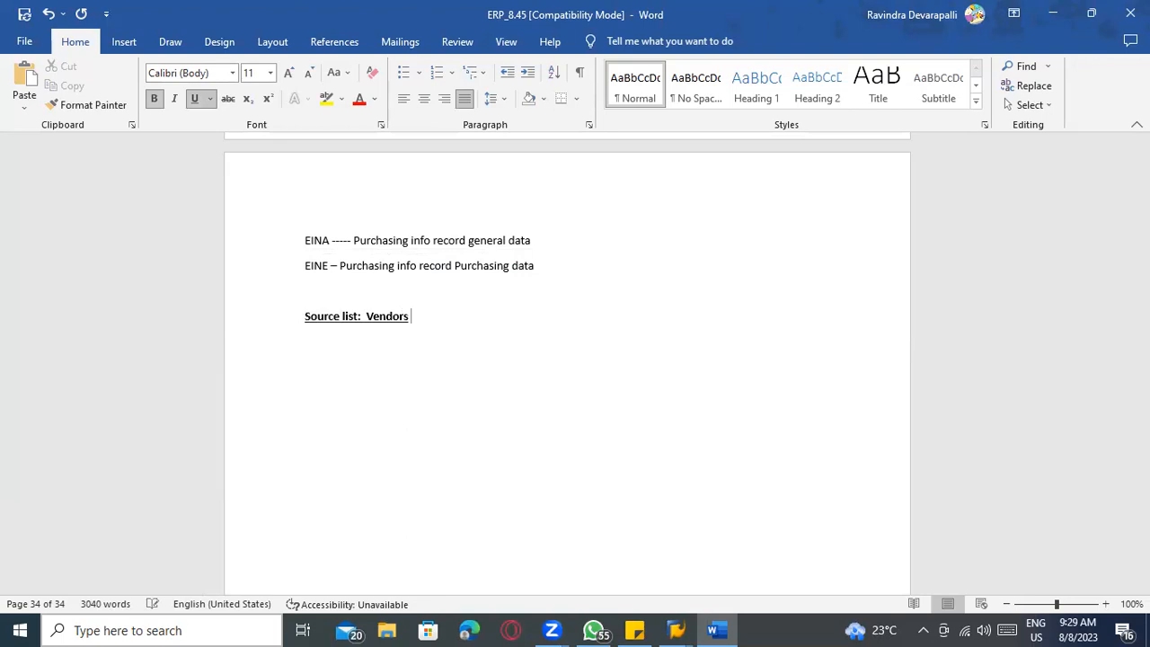
pyautogui.write('+ list')
# Try the line "List of all the vendors for this product in plant" without bold or underline below the heading, and delete it.
pyautogui.press('Return')
pyautogui.press('Return')
pyautogui.write('List of all the vendors for this product in plant')
pyautogui.moveTo(548, 378); pyautogui.dragTo(284, 357)
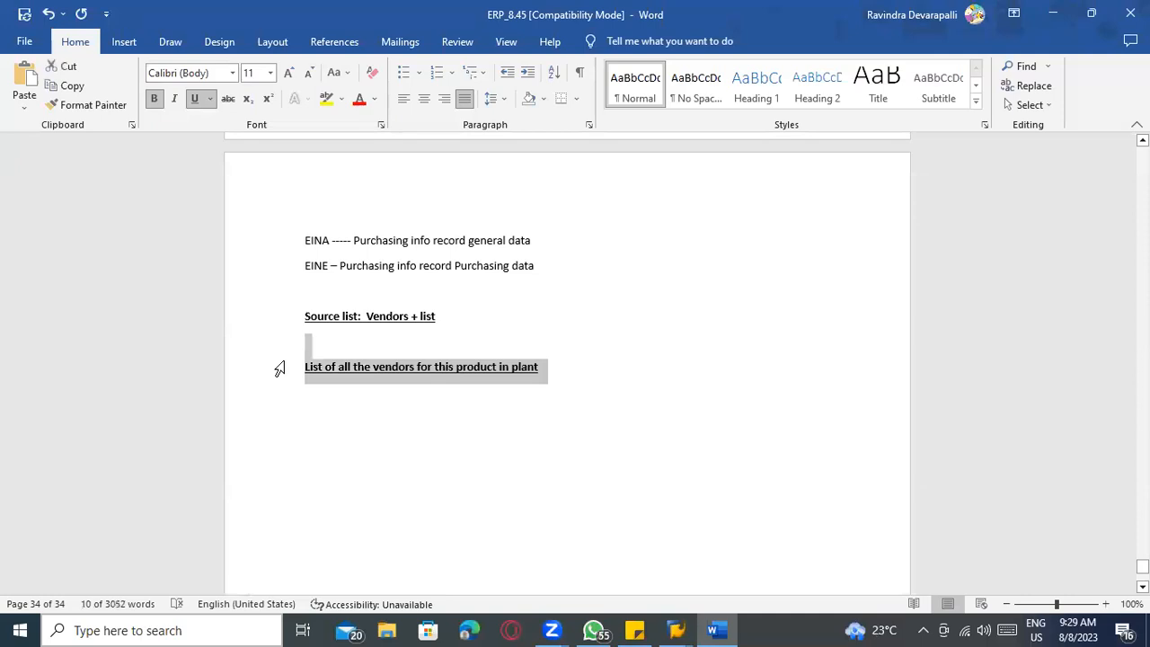
pyautogui.hotkey('ctrl', 'b')
pyautogui.hotkey('ctrl', 'u')
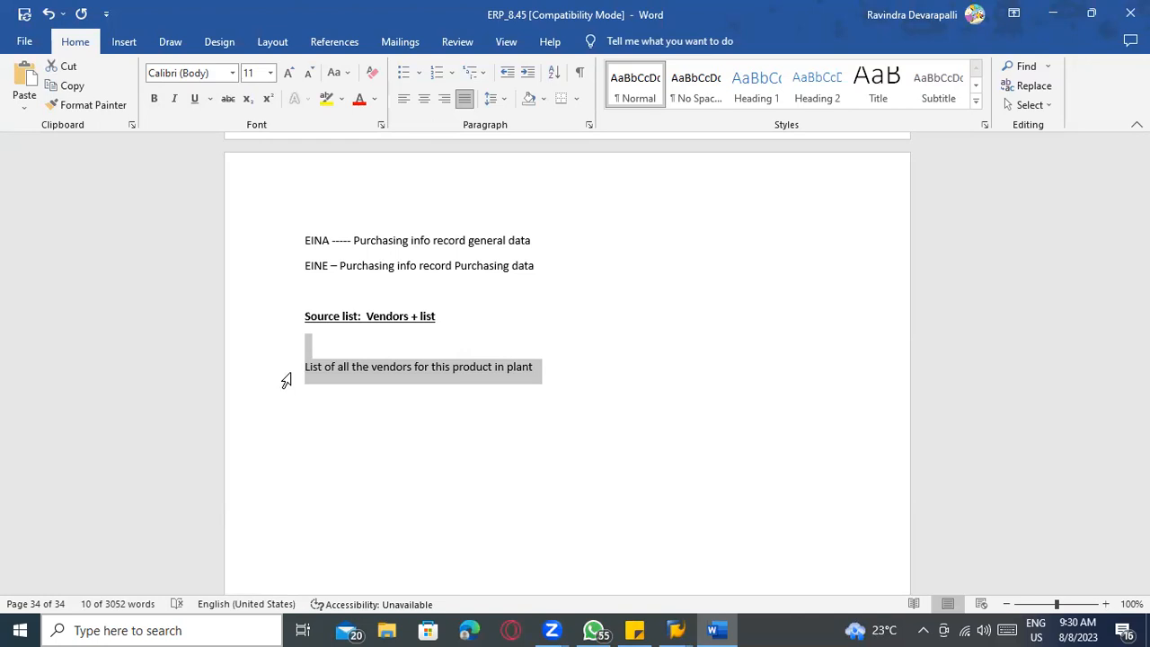
pyautogui.press('Delete')
pyautogui.press('Return')
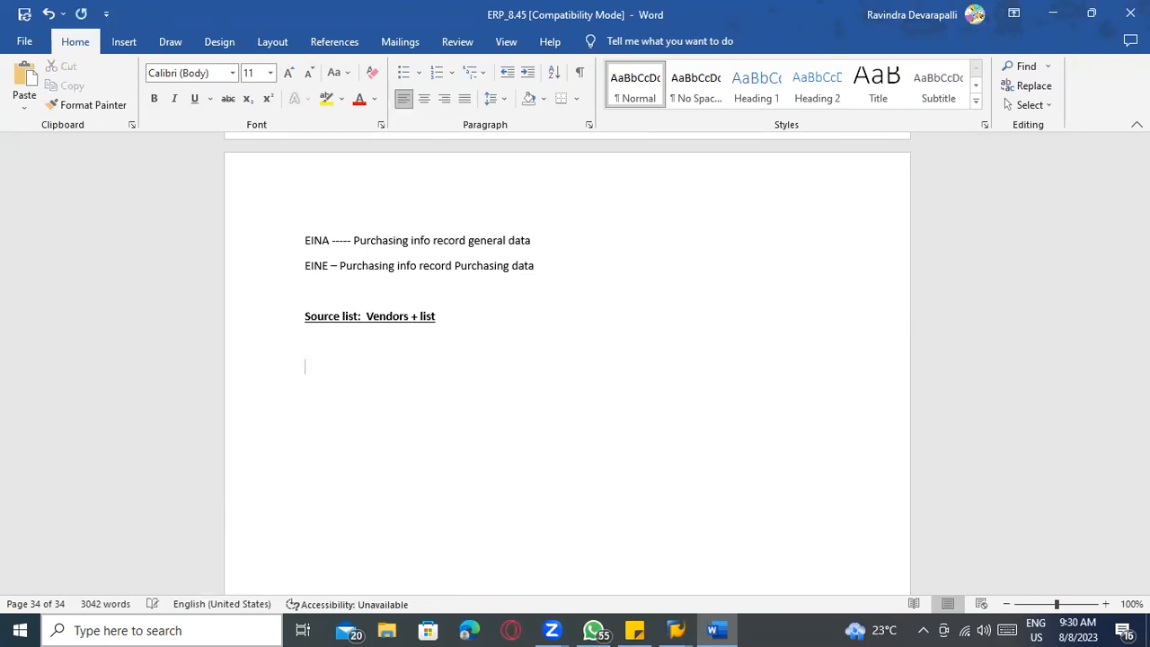
# Below the source list heading, add the lines "Information -------" and "Material A -------------------------- 10 vendors" in plain text.
pyautogui.write('informat')
pyautogui.press('BackSpace')
pyautogui.press('BackSpace')
pyautogui.press('BackSpace')
pyautogui.press('BackSpace')
pyautogui.write('m')
pyautogui.press('BackSpace')
pyautogui.write('rmation -------')
pyautogui.press('Return')
pyautogui.write('M')
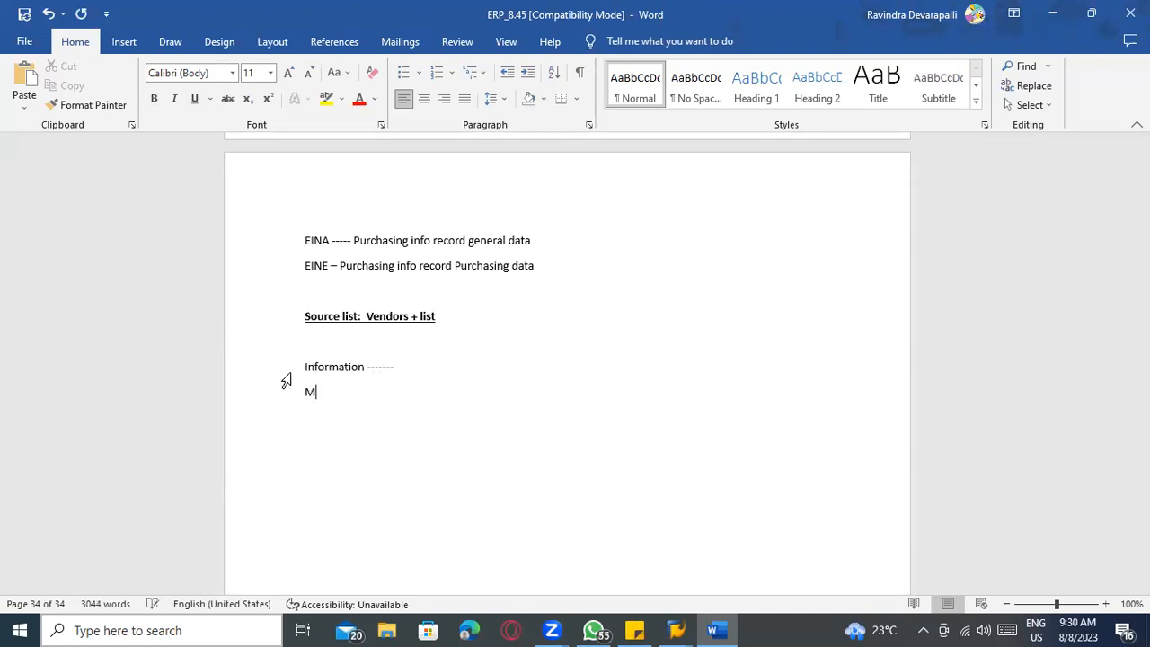
pyautogui.write('aterial A -------------------------- 10')
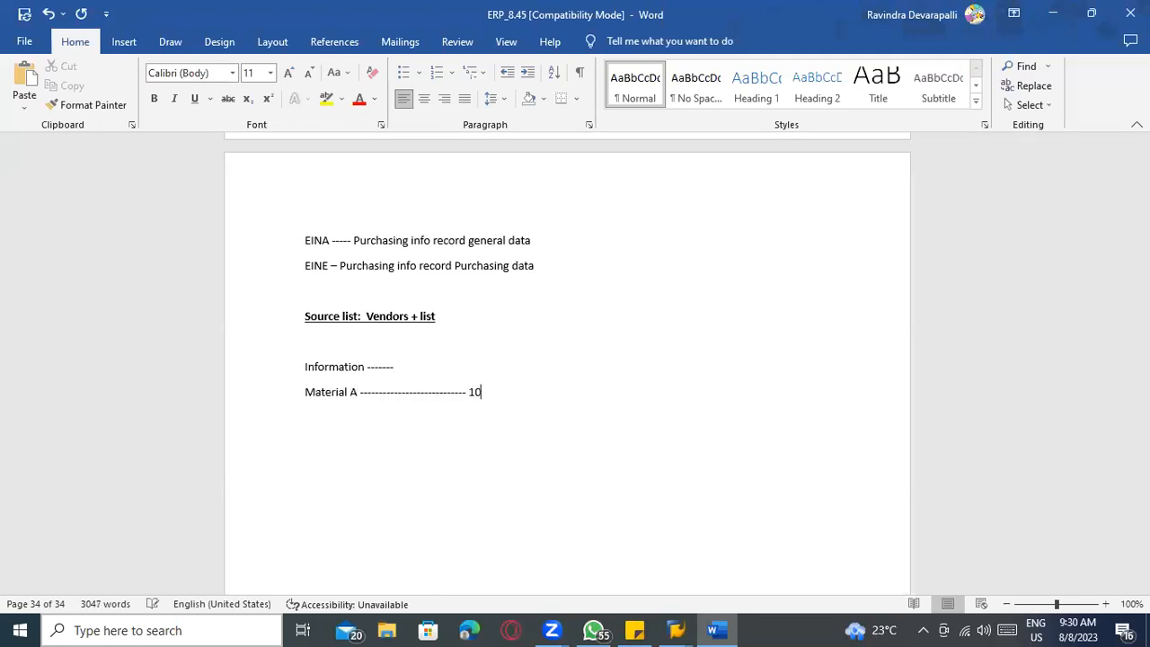
pyautogui.write(' vendors ')
# Add the line "Out of this 10 vendors --->>>>> Block the vendor , Fix the vendor ---> fixed vendor or regular vendor".
pyautogui.write('Out of this ')
pyautogui.write('10 vendors ')
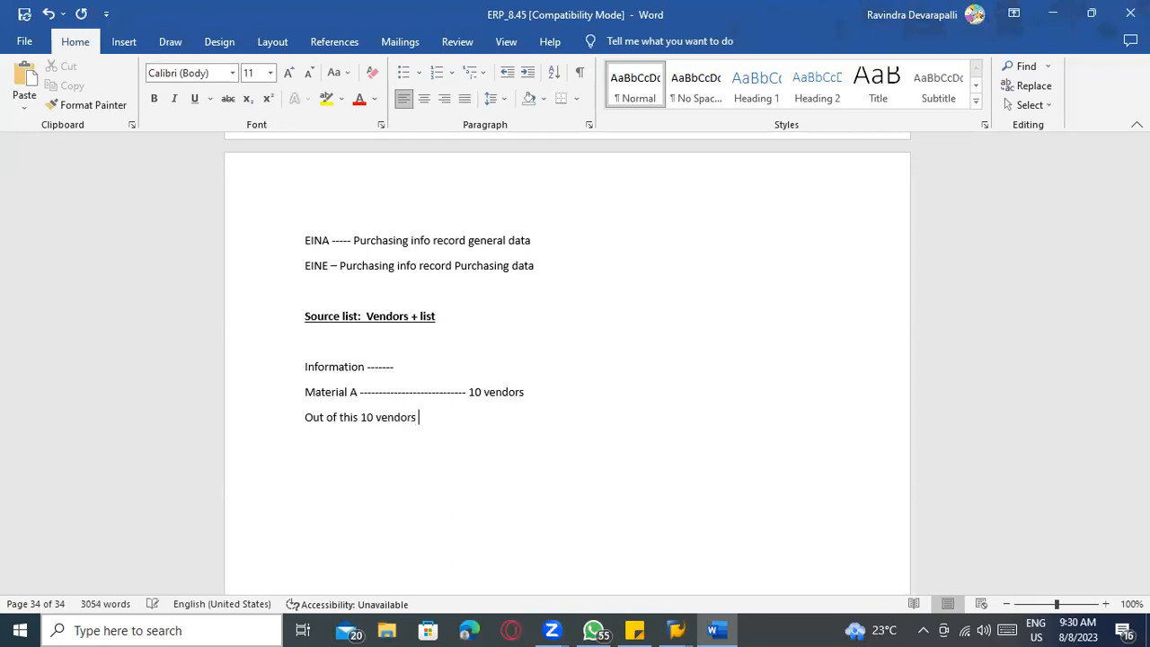
pyautogui.write('--------------')
pyautogui.write('>>>> Blockethe vendor , Fix t')
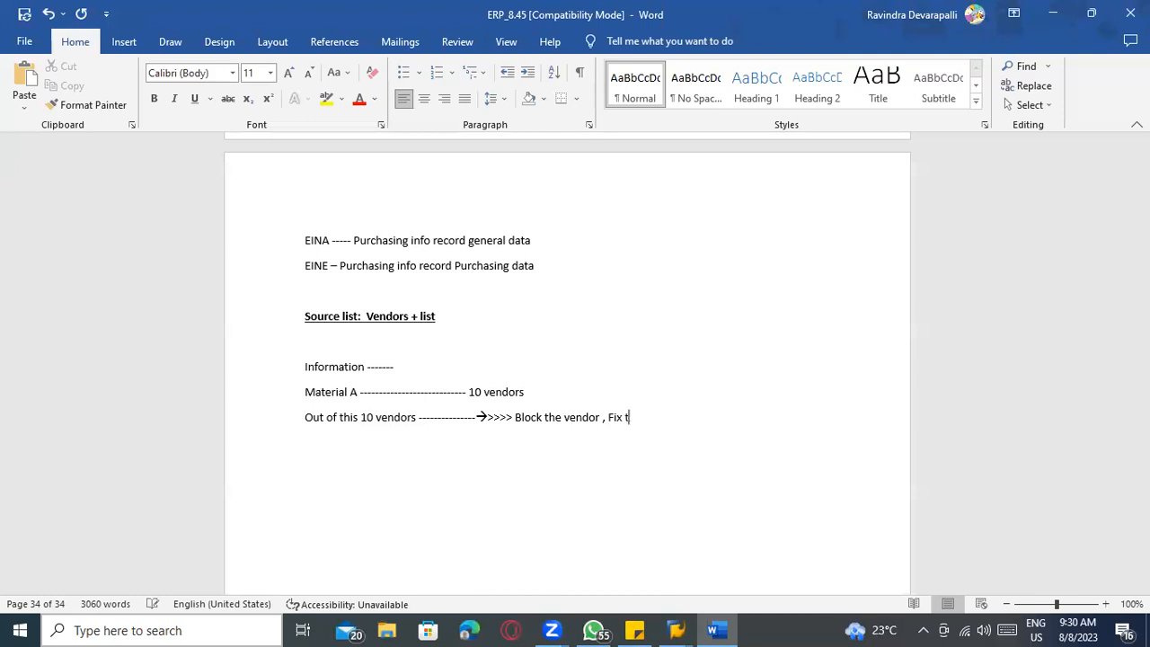
pyautogui.write('he vendor')
pyautogui.write(' ----->')
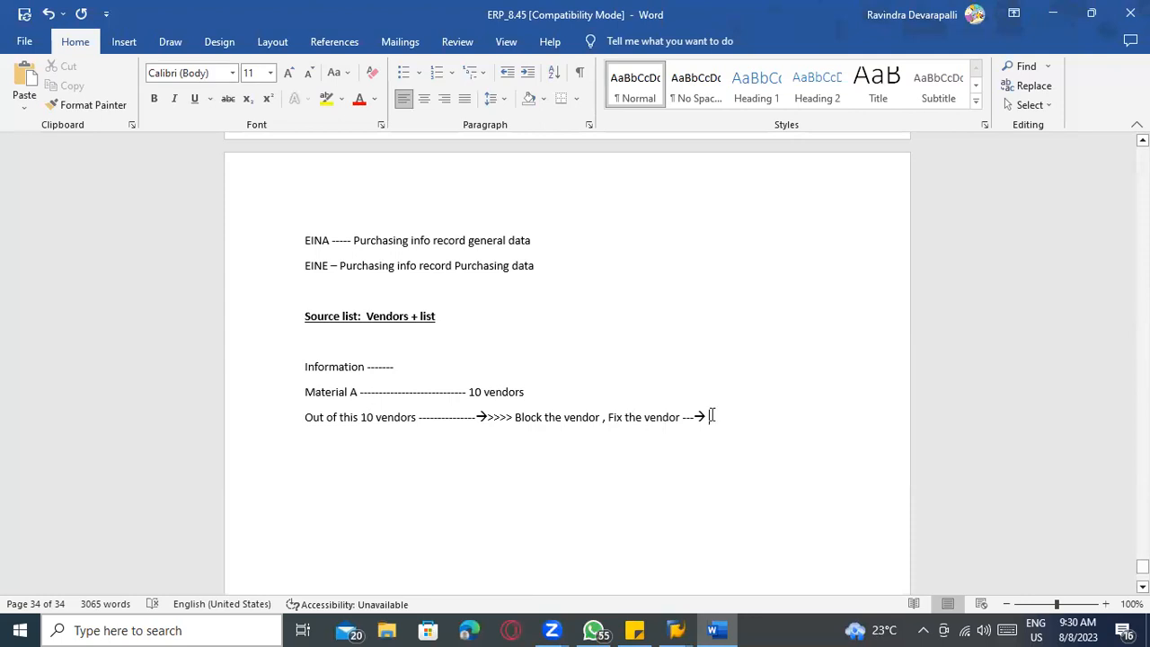
pyautogui.write('fixed ')
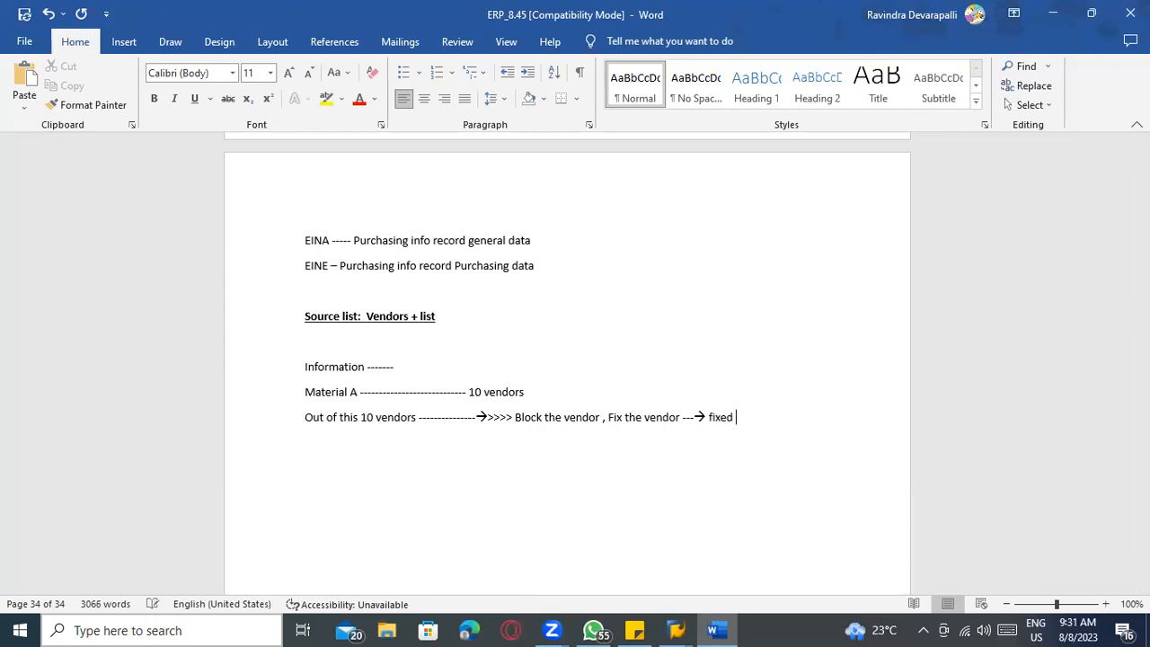
pyautogui.write('vendor or regular vendor')
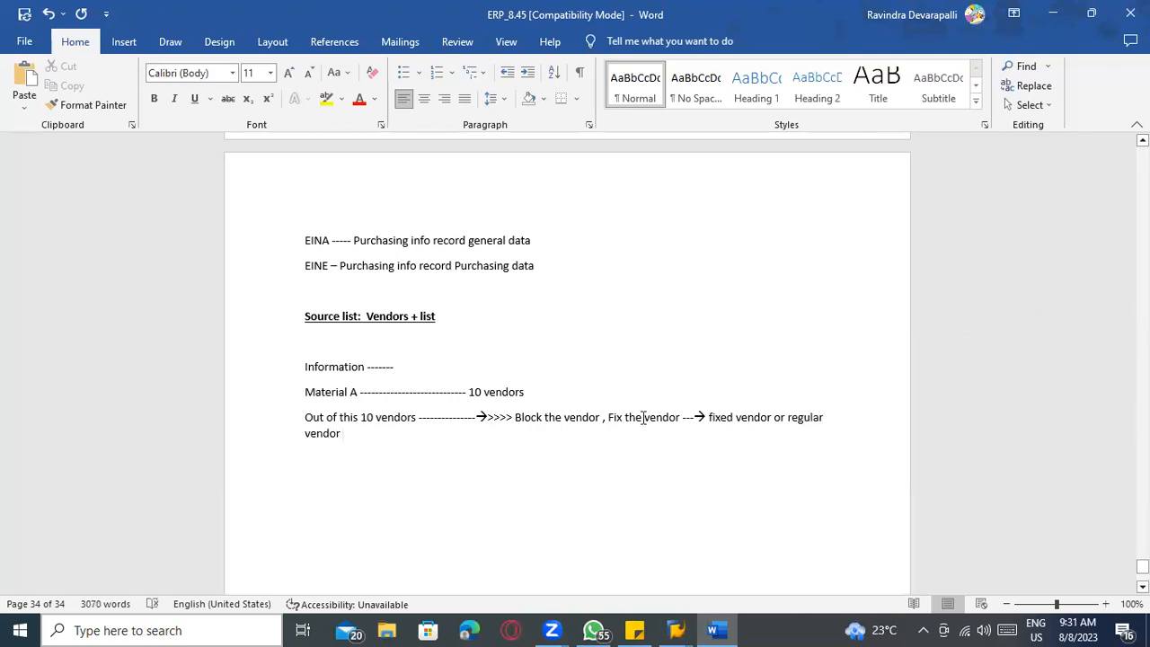
# Put "Block the vendor ," and "Fix the vendor" on consecutive separate lines, and change "Fix" to "Fixed".
pyautogui.click(609, 417)
pyautogui.press('Return')
pyautogui.press('Return')
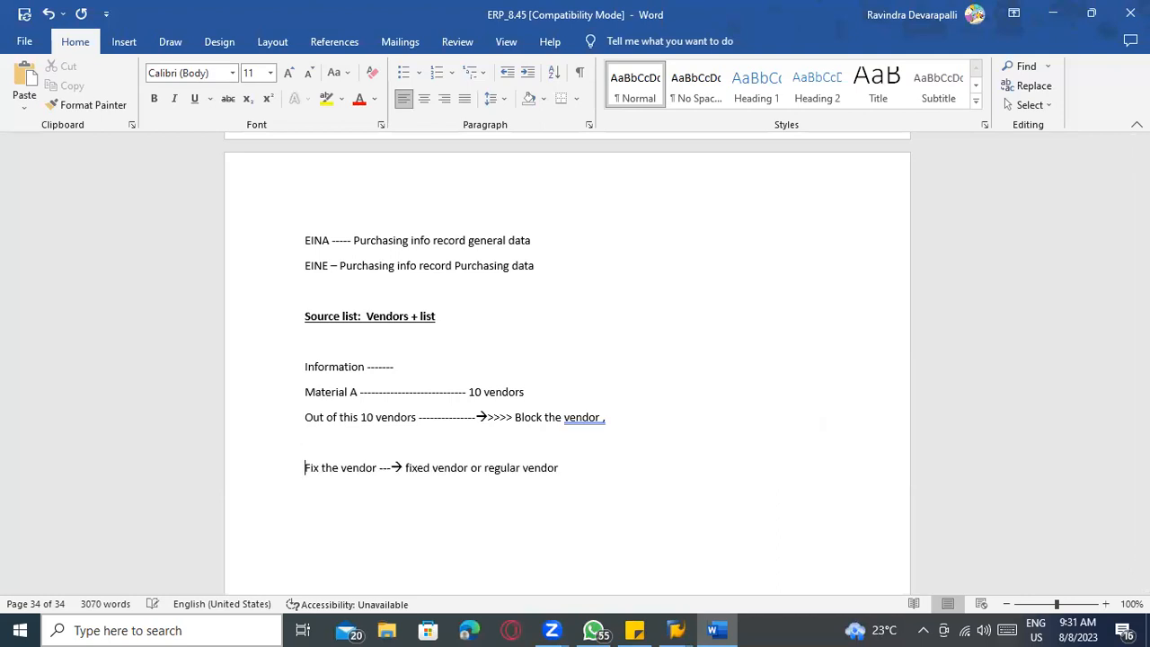
pyautogui.click(515, 417)
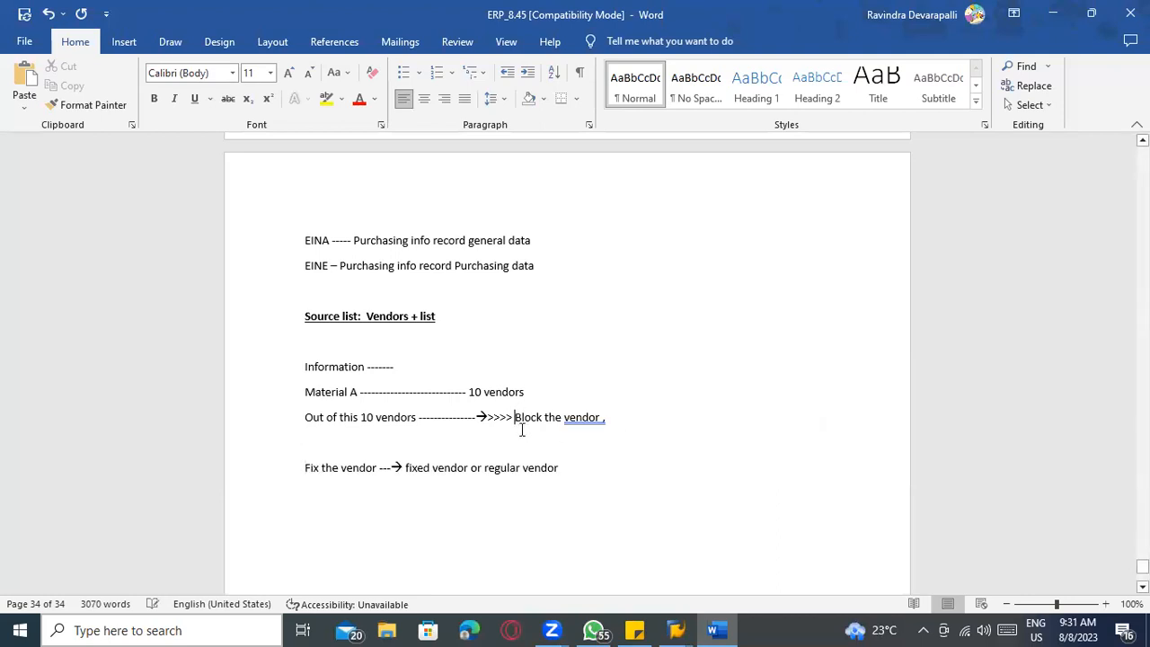
pyautogui.press('Return')
pyautogui.click(300, 492)
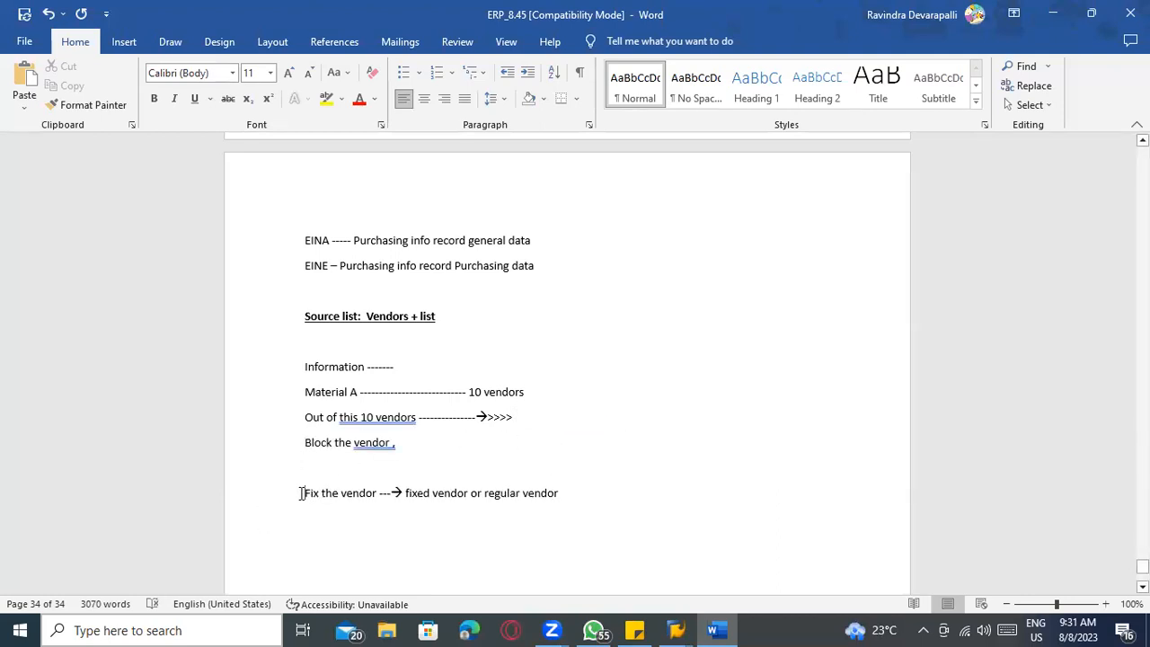
pyautogui.press('BackSpace')
pyautogui.click(324, 467)
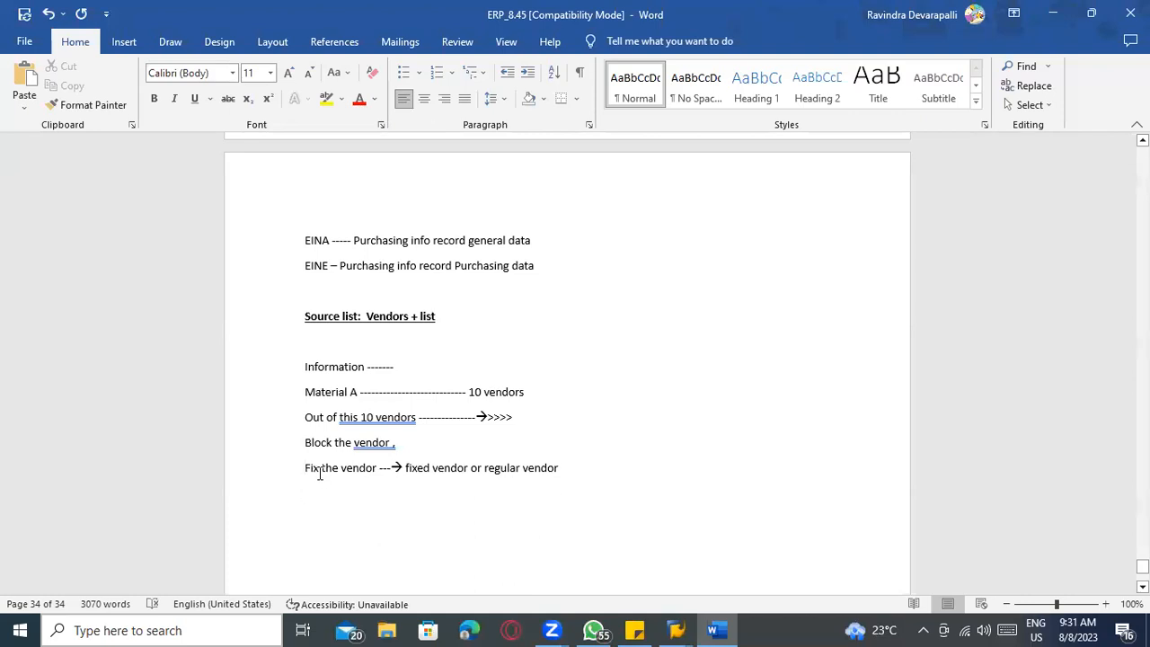
pyautogui.write('ed')
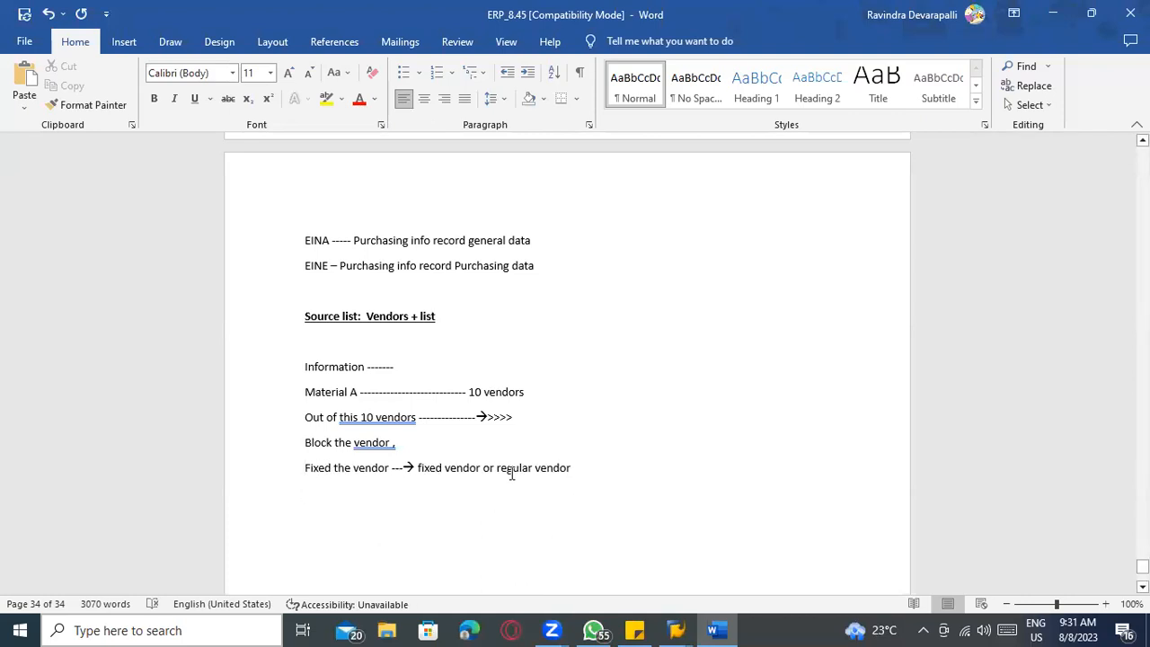
# Accept the grammar suggestion that corrects "Out of this 10 vendors" to "Out of these 10 vendors".
pyautogui.scroll(-3, 589, 545)
pyautogui.click(377, 284)
pyautogui.rightClick(367, 302)
pyautogui.click(367, 302)
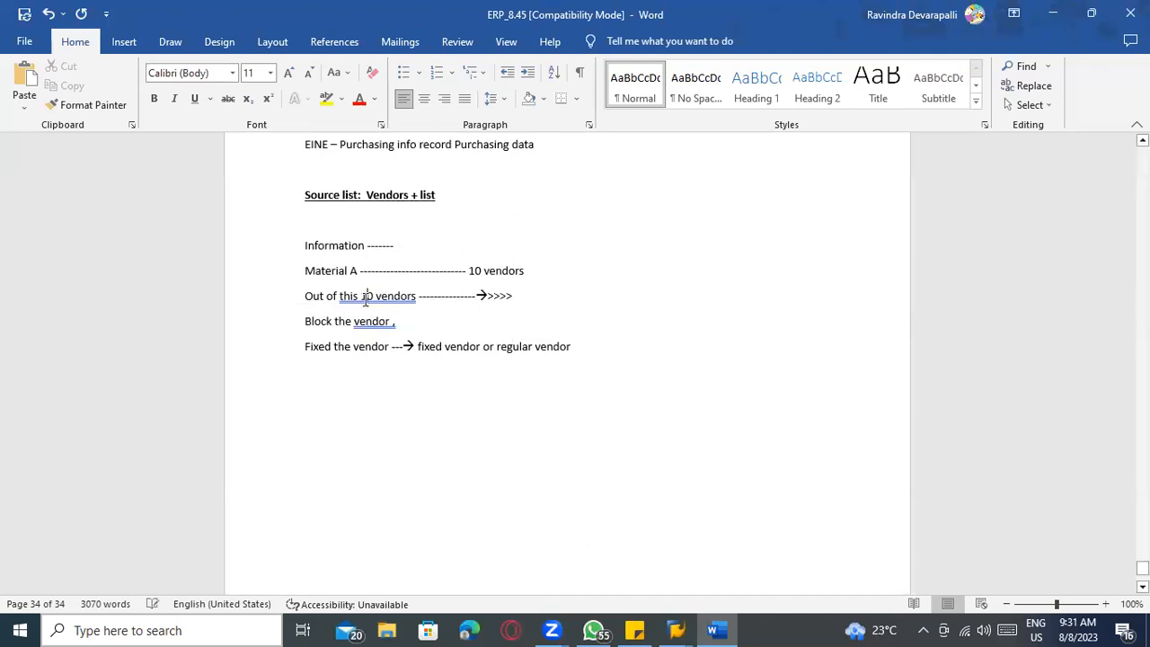
pyautogui.rightClick(382, 298)
pyautogui.click(392, 316)
# Switch to the SAP Materials List session and start transaction ME01.
pyautogui.moveTo(675, 630)
pyautogui.click(530, 542)
pyautogui.click(113, 46)
pyautogui.write('/nme01')
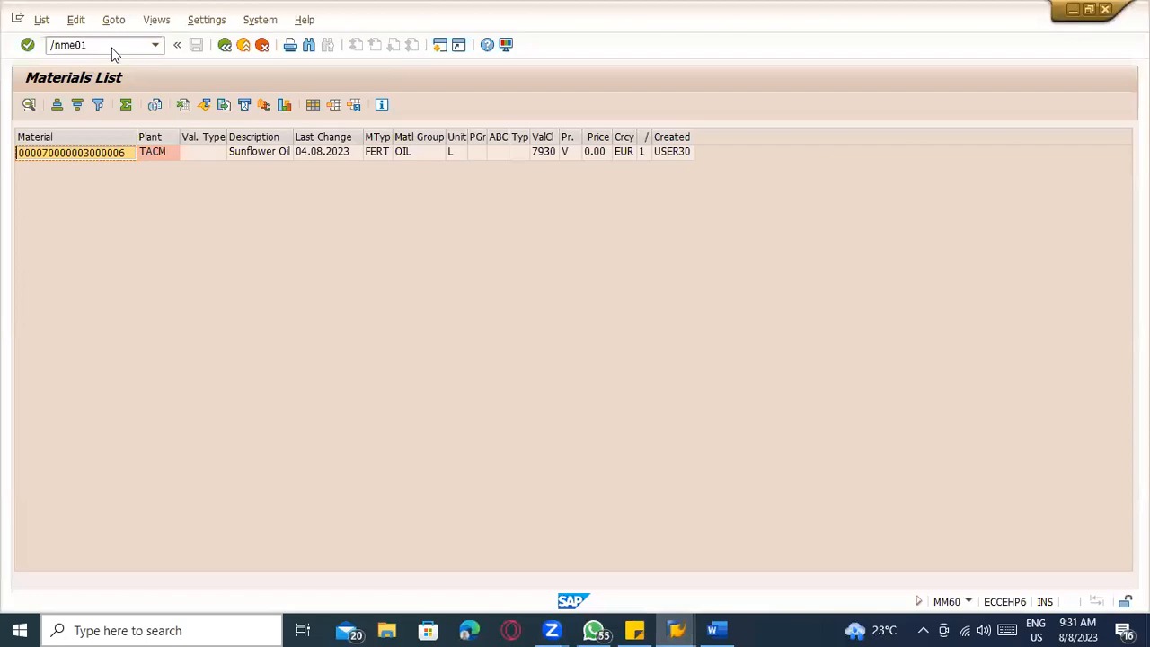
pyautogui.press('Return')
# Return to the Word notes and add "ME01 - Source list creation" below the fixed vendor line, leaving a blank line between them.
pyautogui.hotkey('alt', 'Tab')
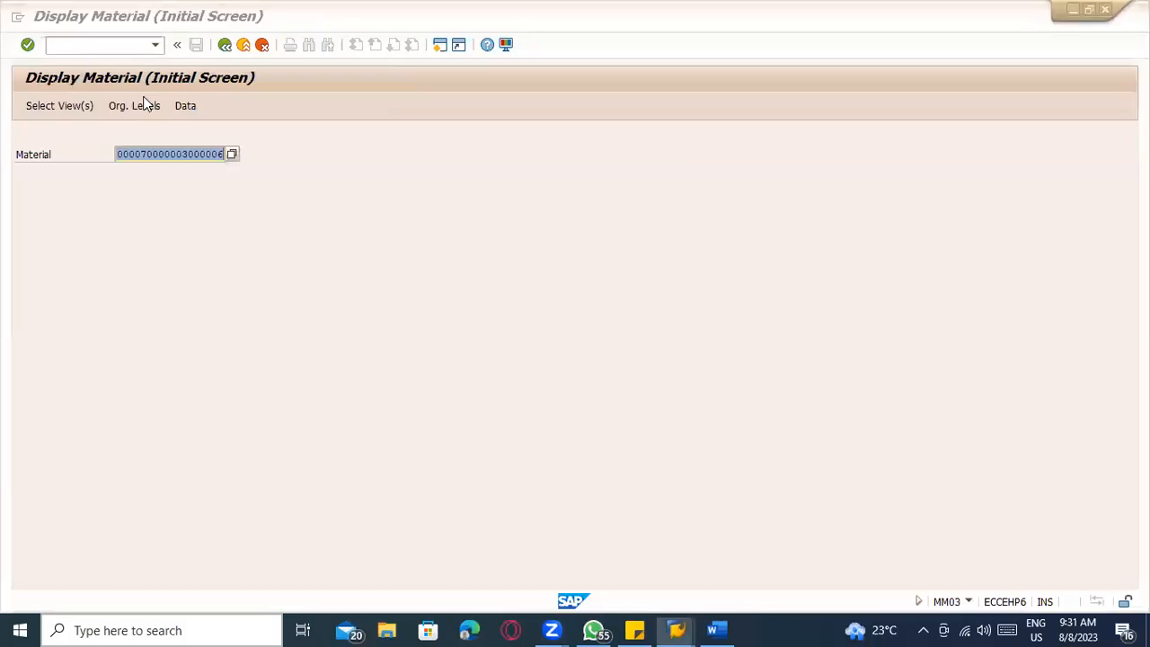
pyautogui.hotkey('alt', 'Tab')
pyautogui.press('Return')
pyautogui.press('Return')
pyautogui.write('ME01 ')
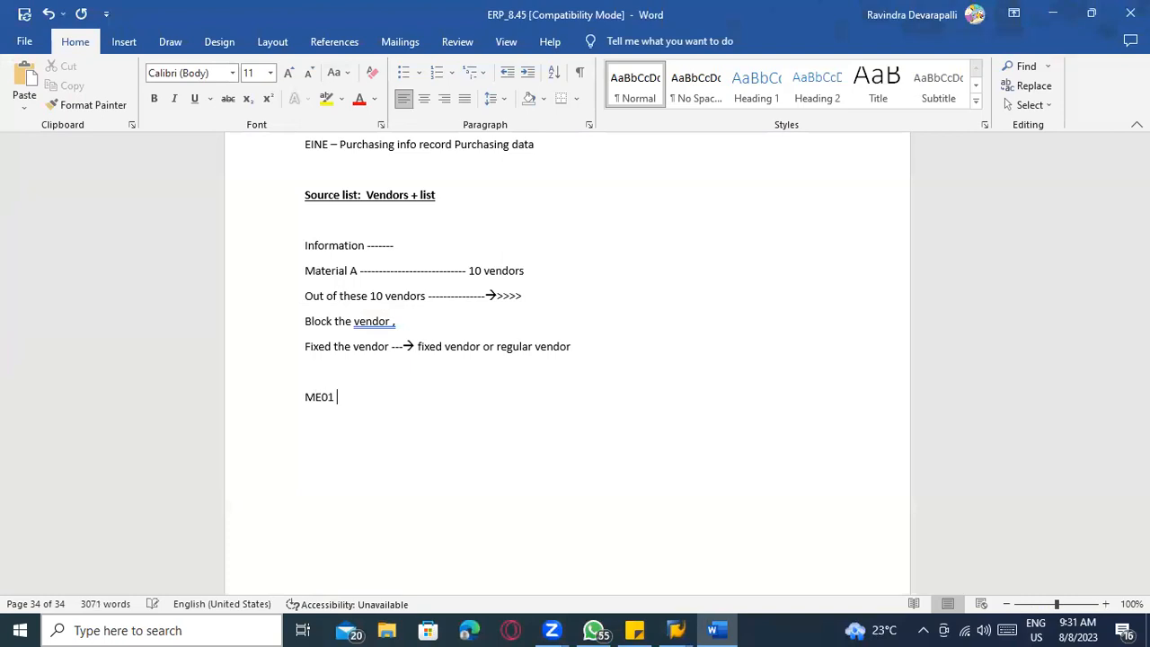
pyautogui.write('- T')
pyautogui.press('BackSpace')
pyautogui.write('Source list creation')
pyautogui.press('Return')
# In the SAP Display Material session, start transaction ME01 and open the source list overview for the prefilled material in plant TACM.
pyautogui.hotkey('alt', 'Tab')
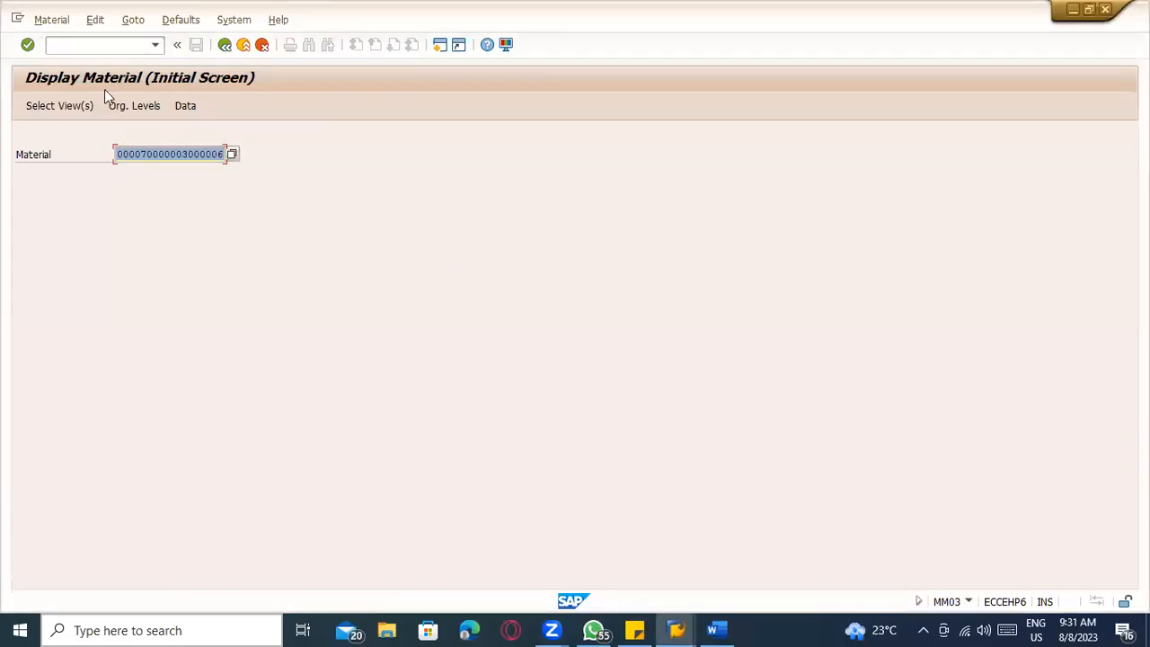
pyautogui.click(88, 44)
pyautogui.write('/nme01')
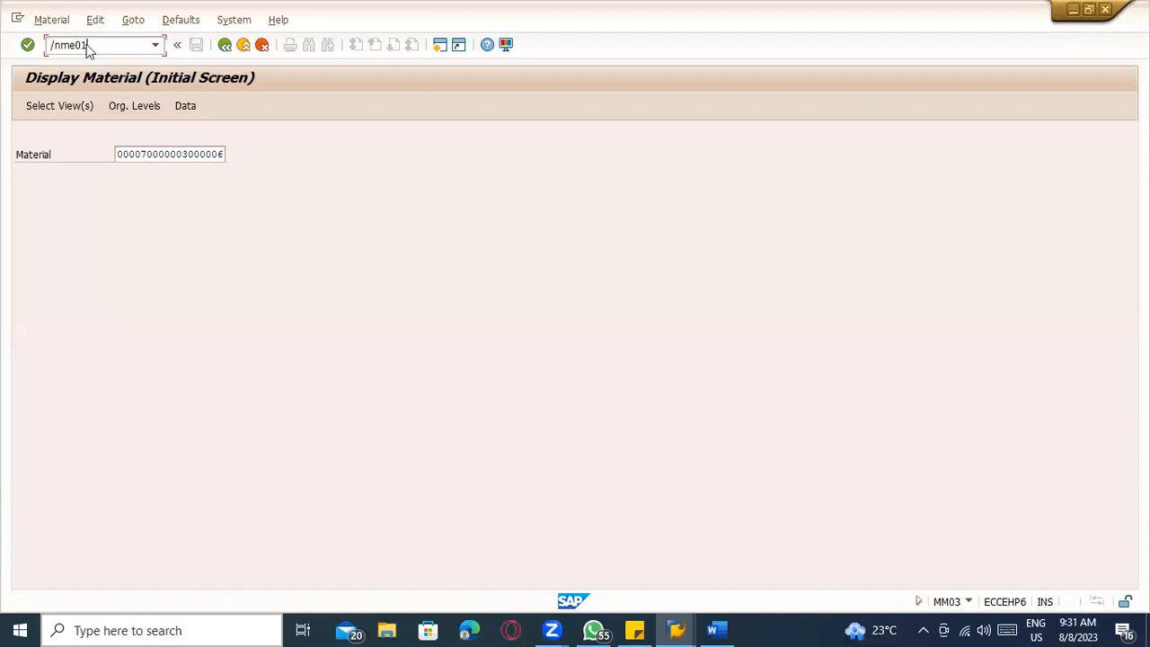
pyautogui.press('Return')
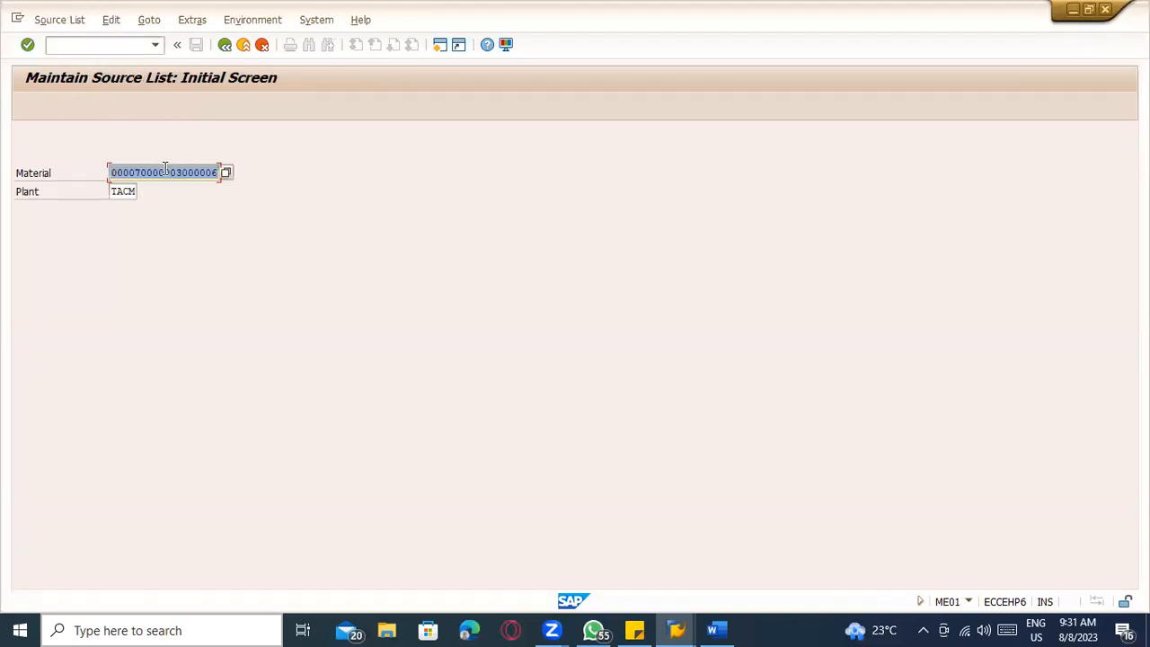
pyautogui.click(123, 191)
pyautogui.click(131, 174)
pyautogui.press('Return')
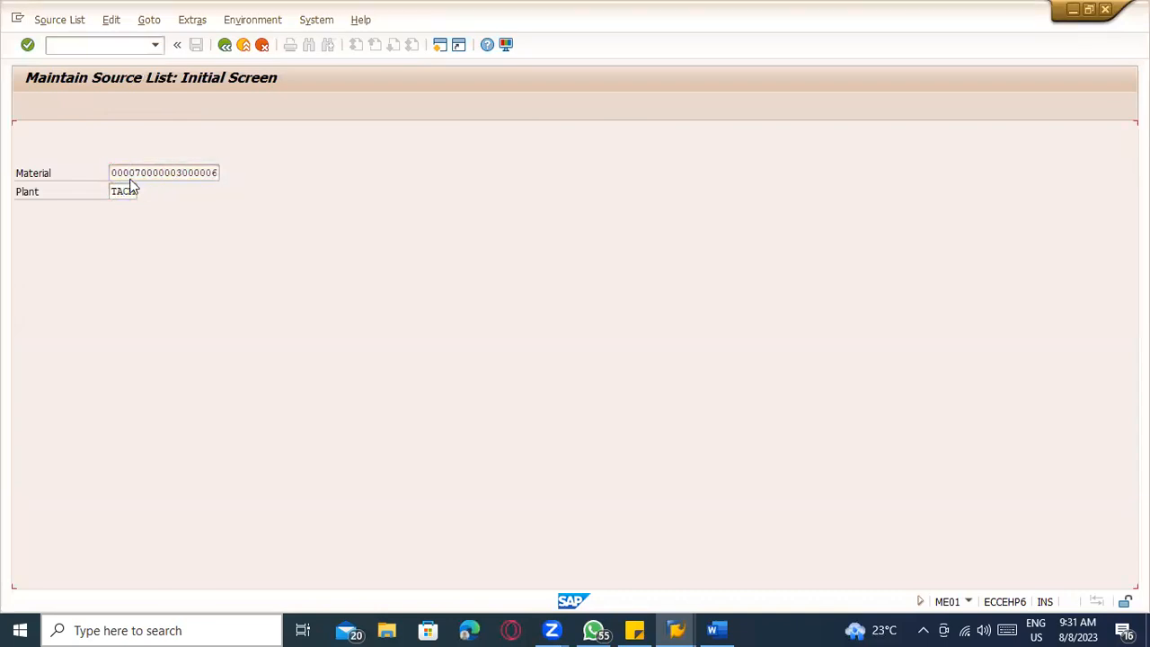
# Go through the validity, Vendor, Agmt, Fix and MRP fields of the first source list record, and widen the MRP column.
pyautogui.click(76, 230)
pyautogui.click(133, 229)
pyautogui.click(77, 231)
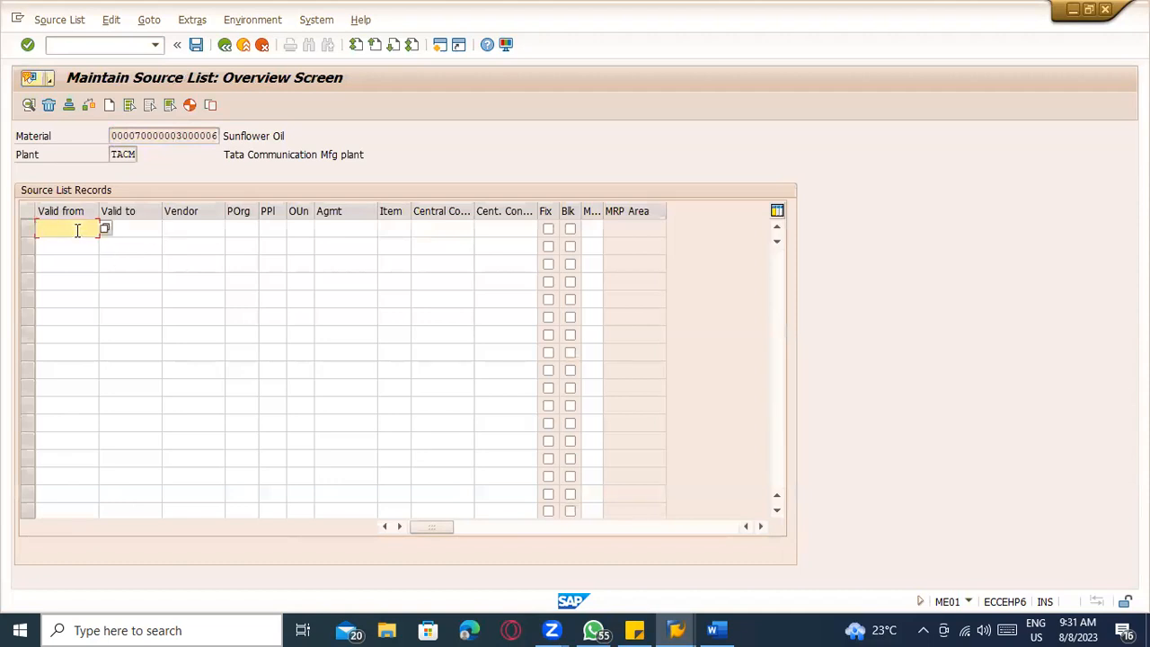
pyautogui.click(187, 229)
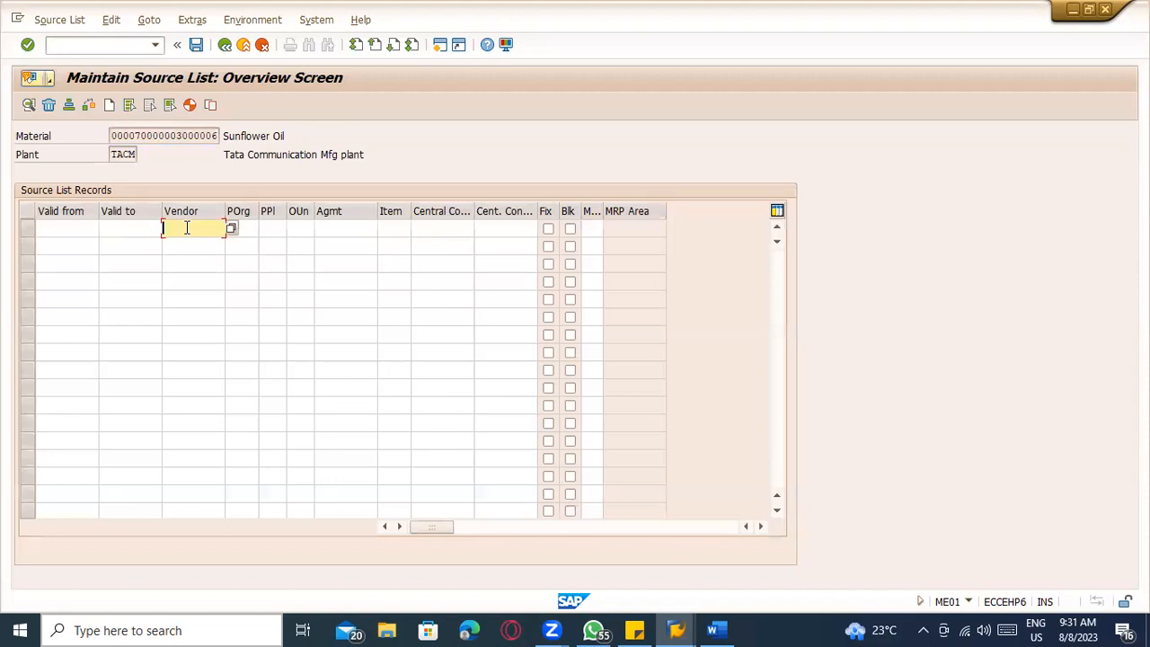
pyautogui.click(344, 228)
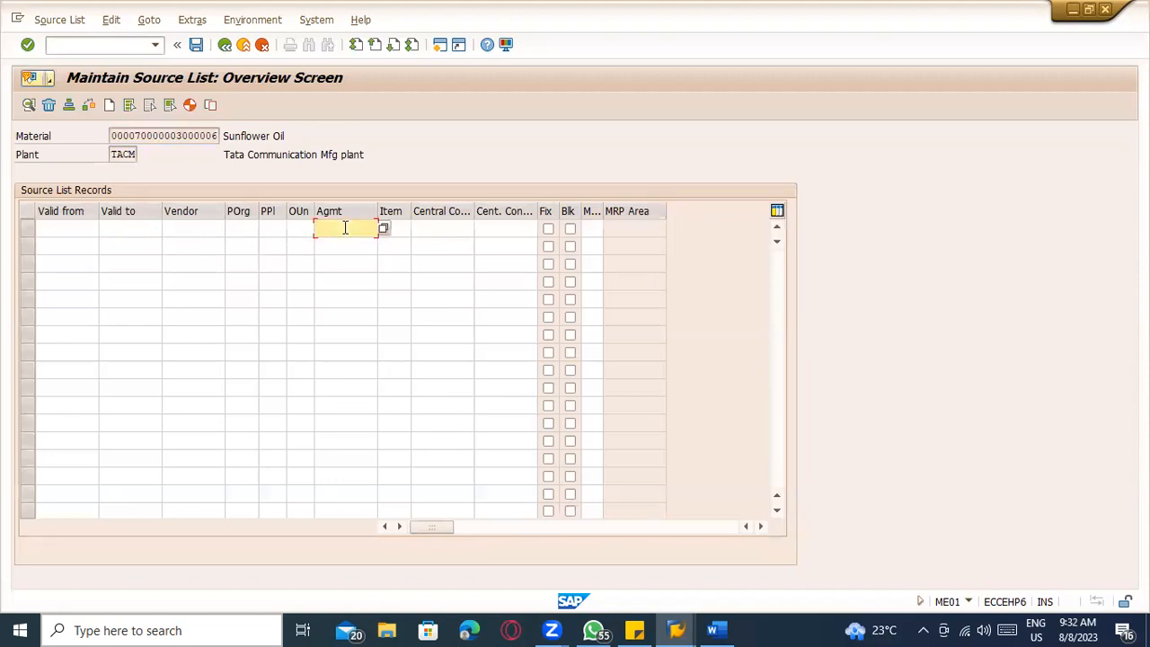
pyautogui.click(548, 229)
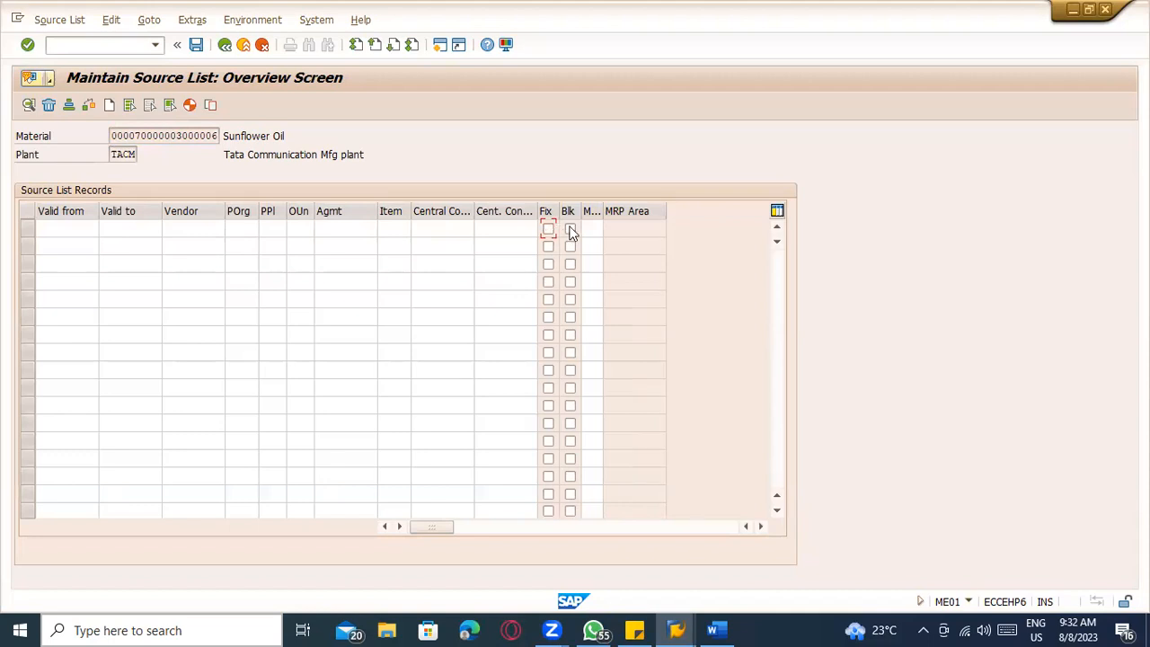
pyautogui.click(592, 227)
pyautogui.moveTo(600, 211); pyautogui.dragTo(630, 216)
# Set the first source list record's Valid from date to 08.08.2023 using the calendar, and copy the date.
pyautogui.click(64, 227)
pyautogui.click(104, 227)
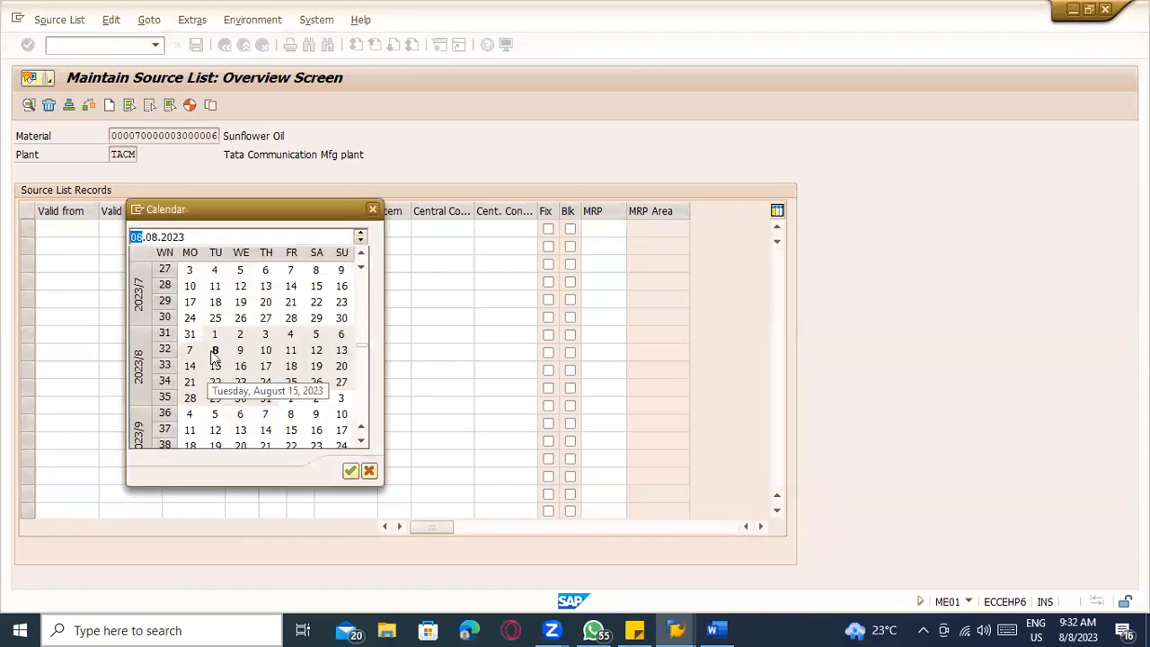
pyautogui.doubleClick(212, 350)
pyautogui.hotkey('ctrl', 'c')
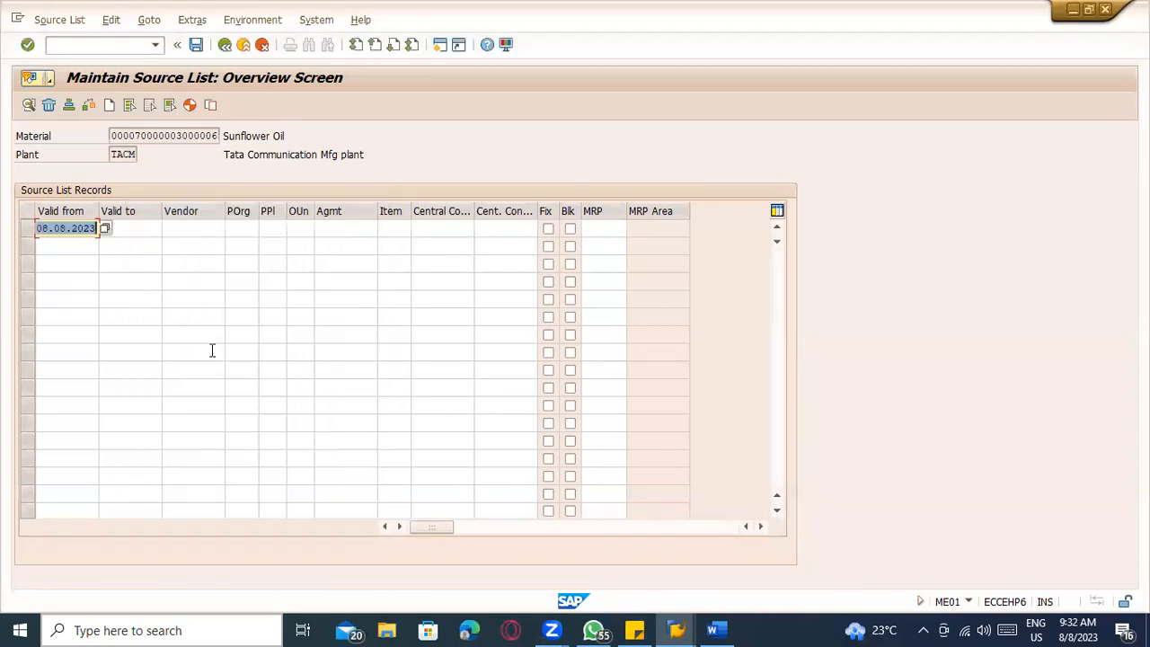
# Set the first source list record's Valid to date to 08.08.2025, reusing the copied Valid from date.
pyautogui.press('Tab')
pyautogui.hotkey('ctrl', 'v')
pyautogui.click(154, 227)
pyautogui.write('5')
pyautogui.press('Tab')
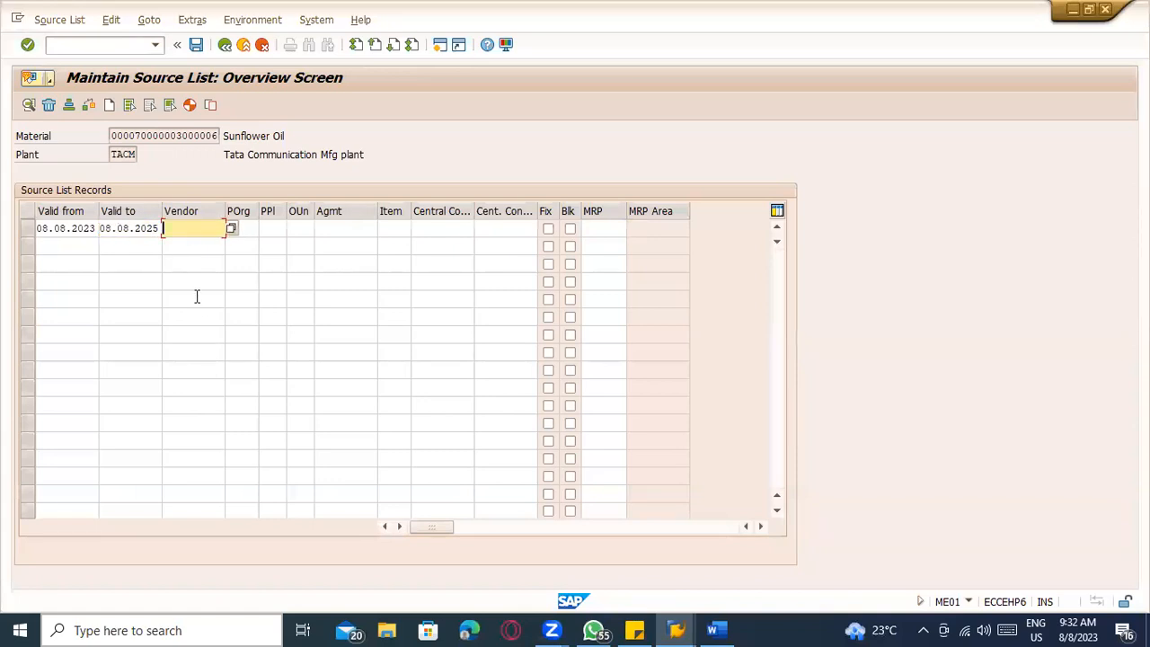
# In the other SAP session, start transaction ME13 and copy the vendor number from the info record's initial screen.
pyautogui.hotkey('alt', 'Tab')
pyautogui.hotkey('alt', 'Tab')
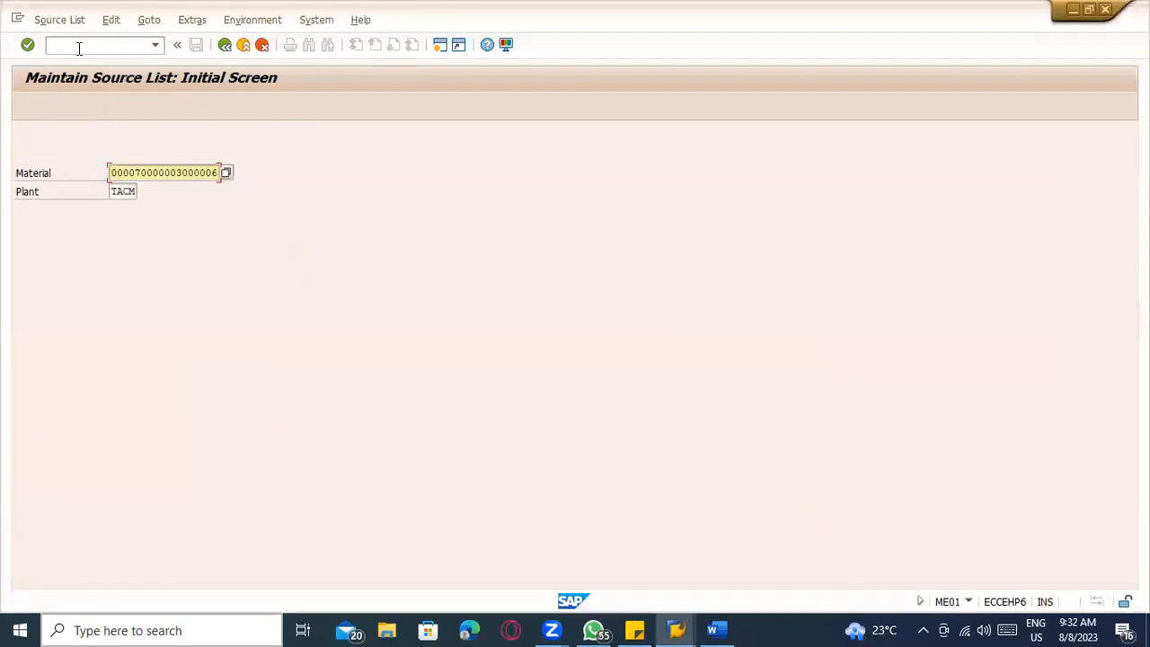
pyautogui.click(77, 43)
pyautogui.write('/nme13')
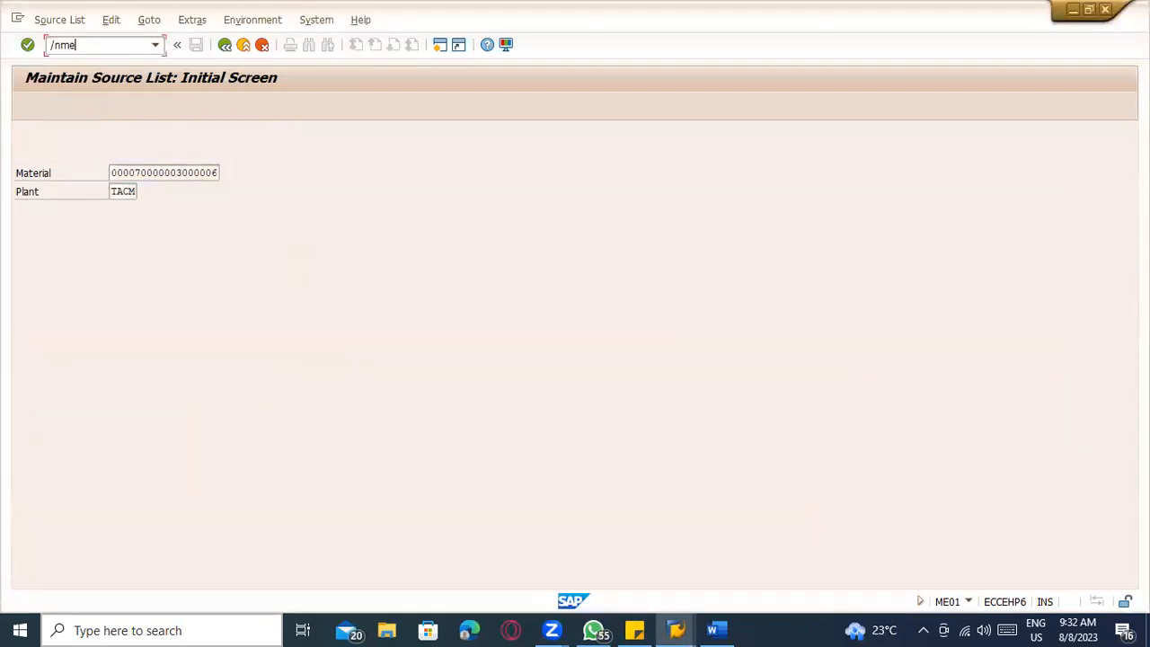
pyautogui.press('Return')
pyautogui.hotkey('ctrl', 'c')
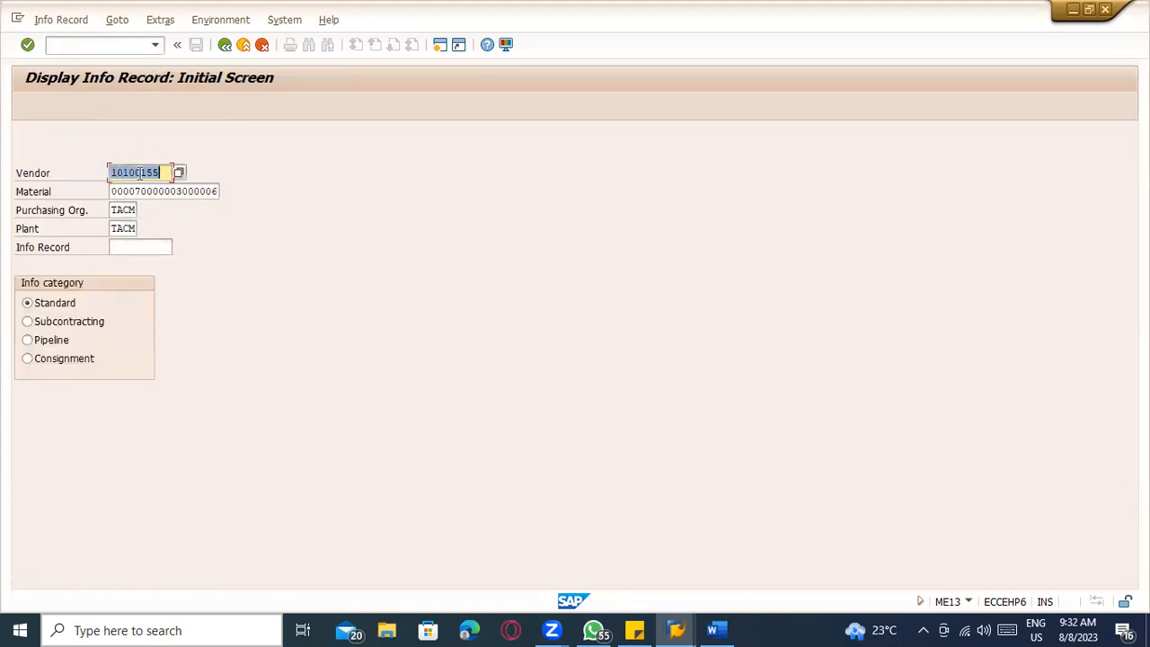
pyautogui.click(140, 173)
# Return to the source list overview, paste the copied vendor number into the first record and set its purchasing organization to TACM.
pyautogui.hotkey('alt', 'Tab')
pyautogui.hotkey('ctrl', 'v')
pyautogui.click(254, 227)
pyautogui.write('T')
pyautogui.press('Tab')
pyautogui.press('Tab')
pyautogui.press('Tab')
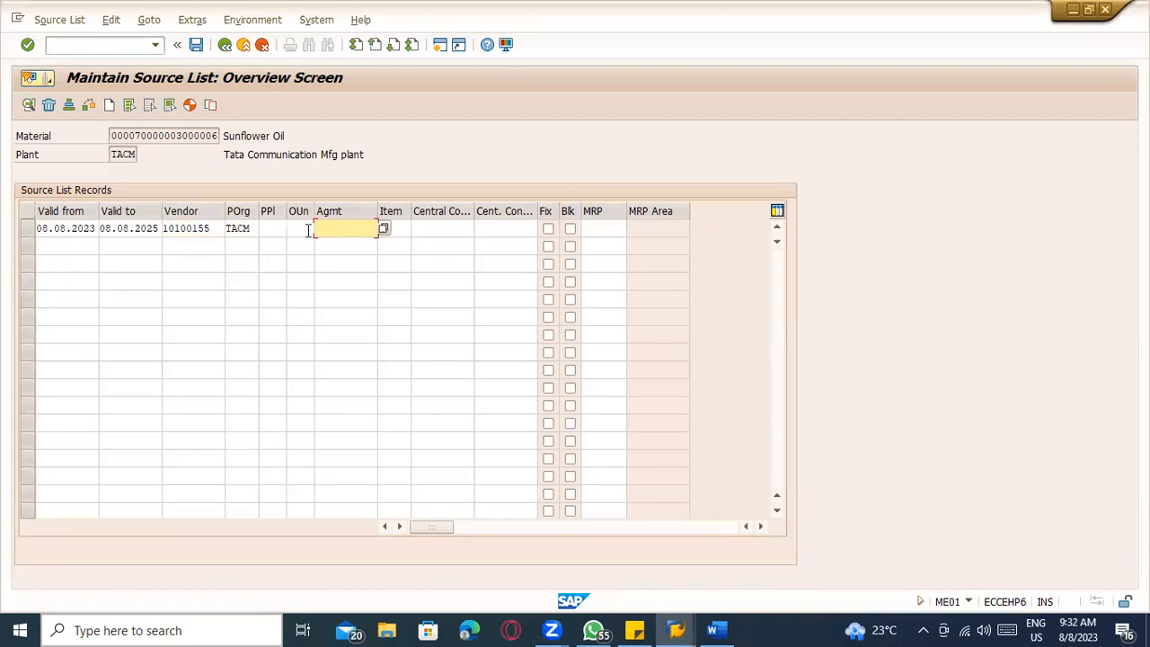
# Mark the vendor in the first source list record as fixed and save the source list.
pyautogui.press('Tab')
pyautogui.press('Tab')
pyautogui.press('Tab')
pyautogui.press('Tab')
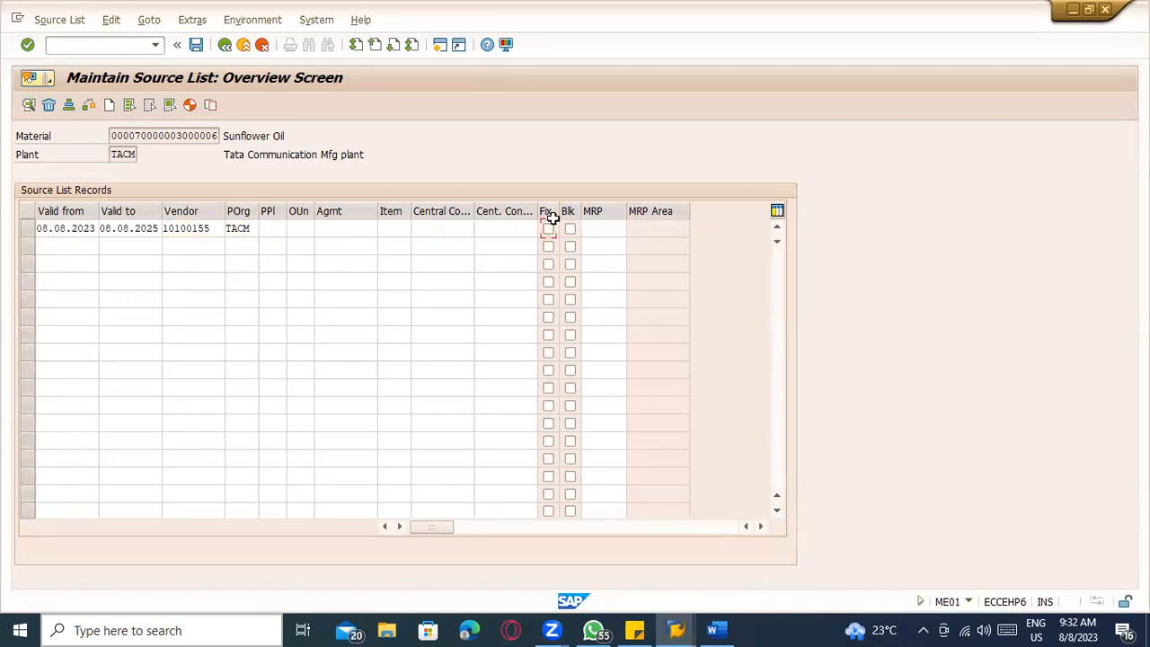
pyautogui.press('space')
pyautogui.hotkey('ctrl', 's')
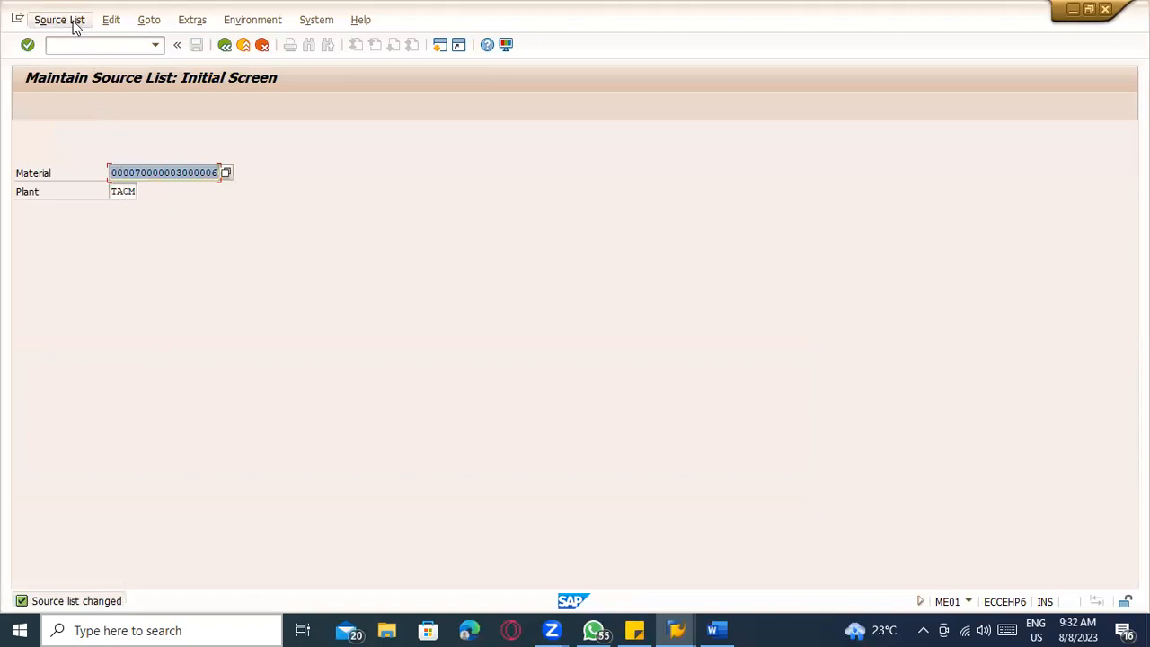
# Switch to the Word notes and add the line "Table – EORD ------ Source list" below the ME01 line.
pyautogui.hotkey('alt', 'Tab')
pyautogui.hotkey('alt', 'Tab')
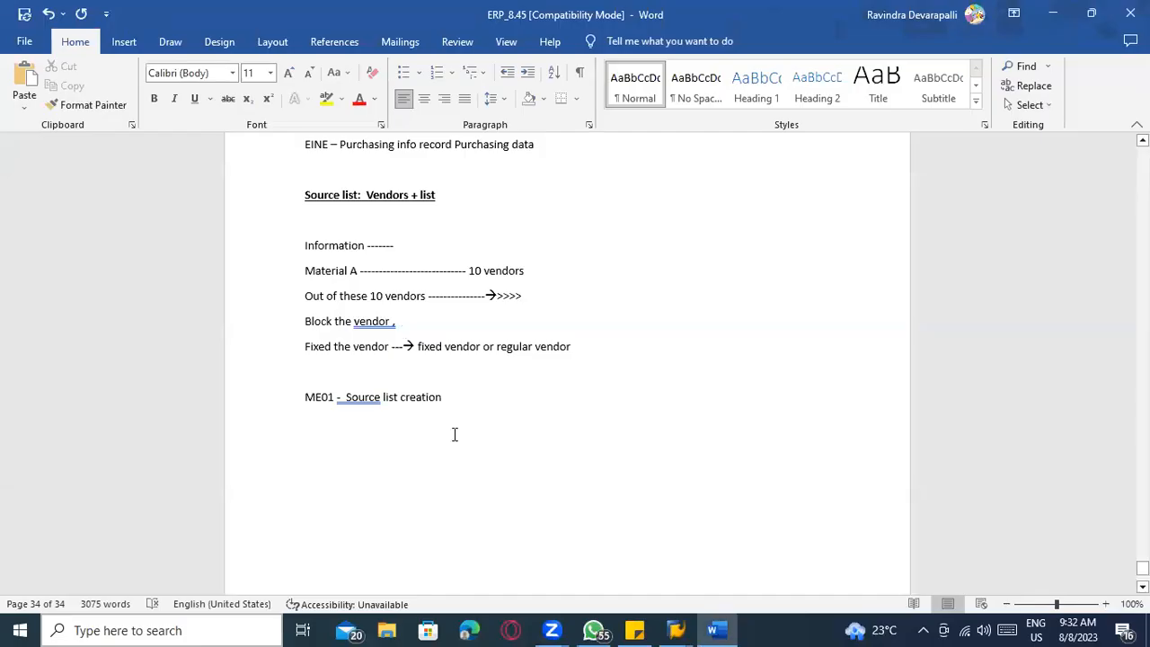
pyautogui.press('Return')
pyautogui.write('Tab')
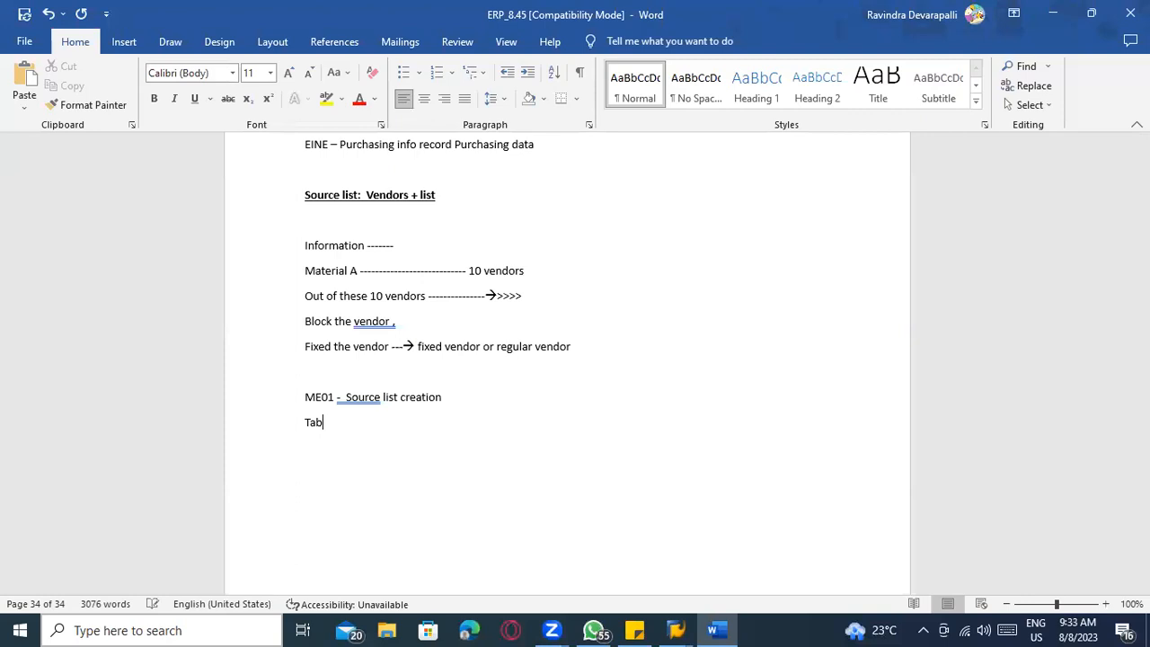
pyautogui.write('le - EORD ------ Source list')
# Switch back to SAP, open transaction SE16N in a new session and load table EORD.
pyautogui.hotkey('alt', 'Tab')
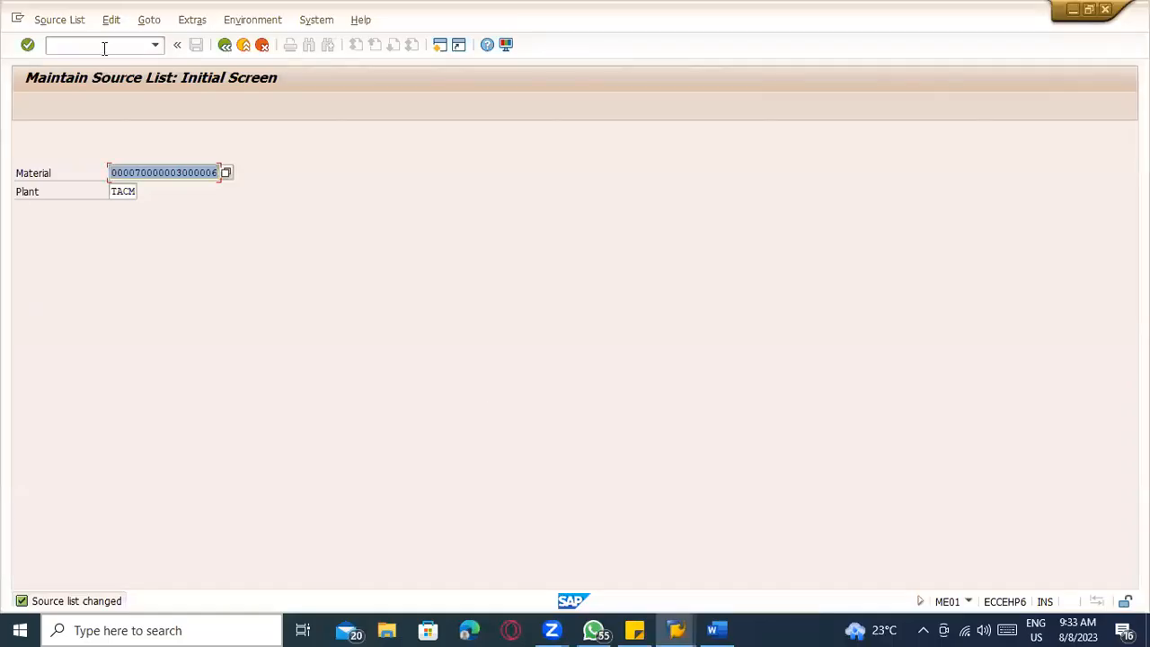
pyautogui.click(104, 45)
pyautogui.write('/ose15n')
pyautogui.press('BackSpace')
pyautogui.press('BackSpace')
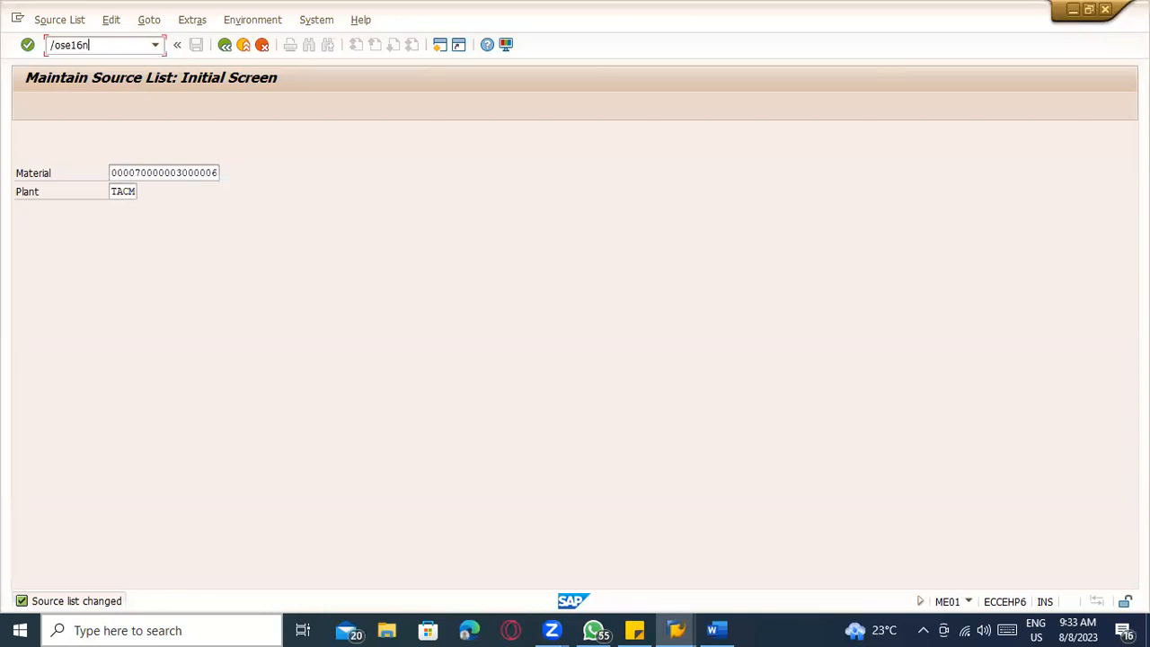
pyautogui.press('Return')
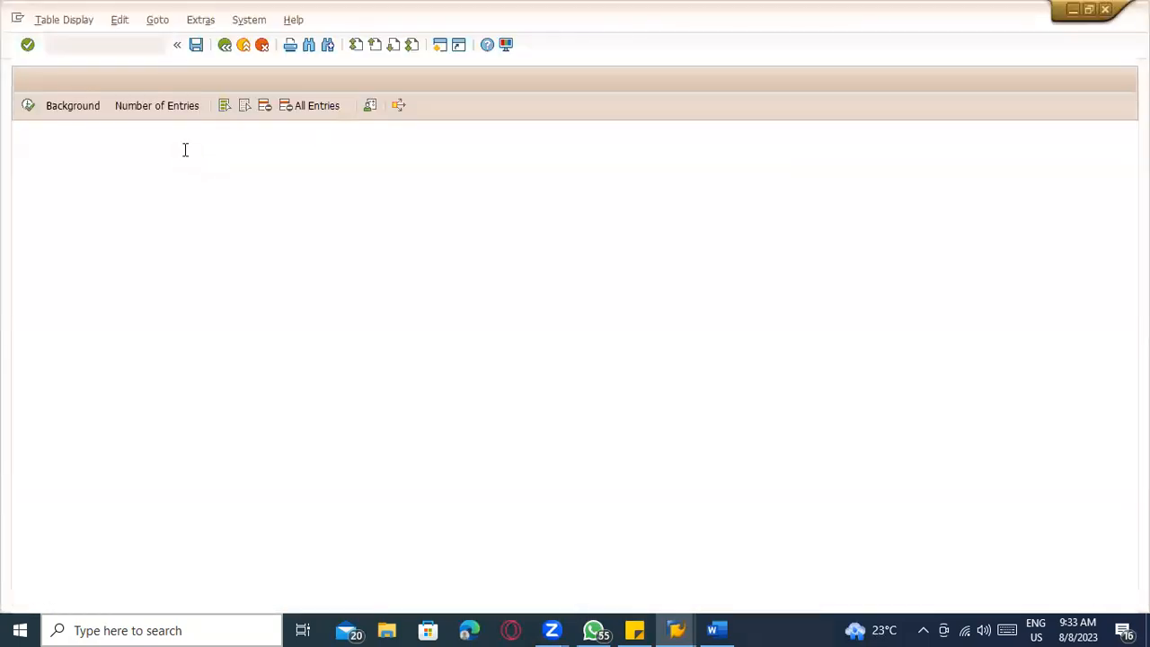
pyautogui.write('eord')
pyautogui.press('Return')
# Copy the material number from the ME01 initial screen, enter it as the Material selection for table EORD and display the entries.
pyautogui.hotkey('alt', 'Tab')
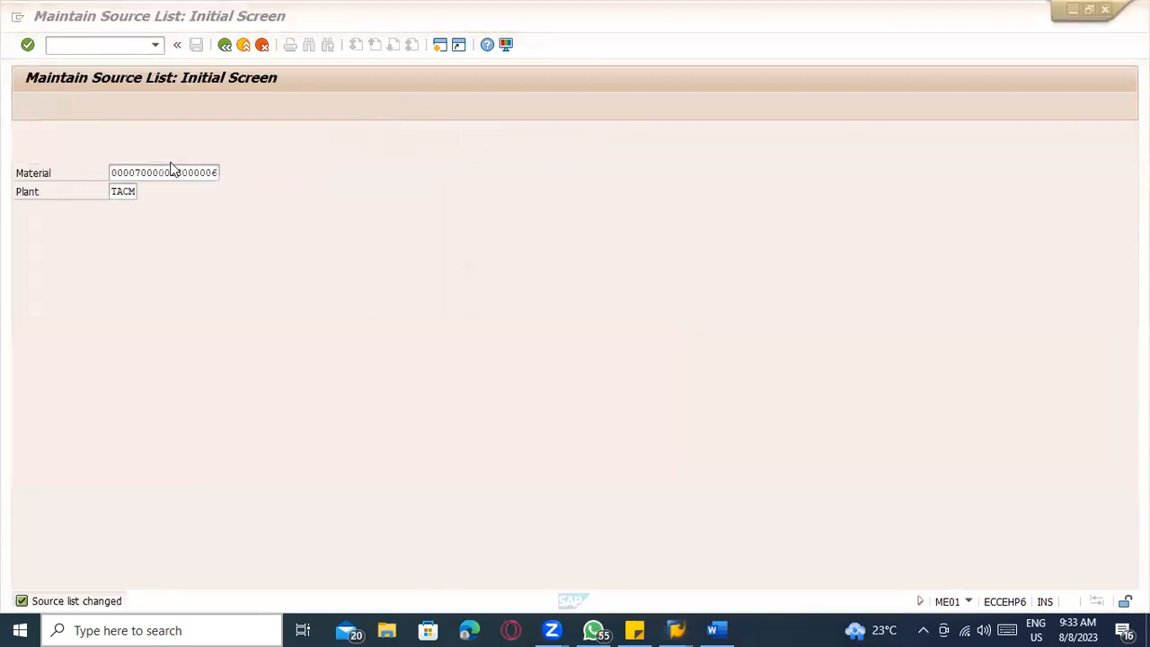
pyautogui.moveTo(110, 173); pyautogui.dragTo(260, 158)
pyautogui.hotkey('ctrl', 'c')
pyautogui.hotkey('alt', 'Tab')
pyautogui.click(178, 280)
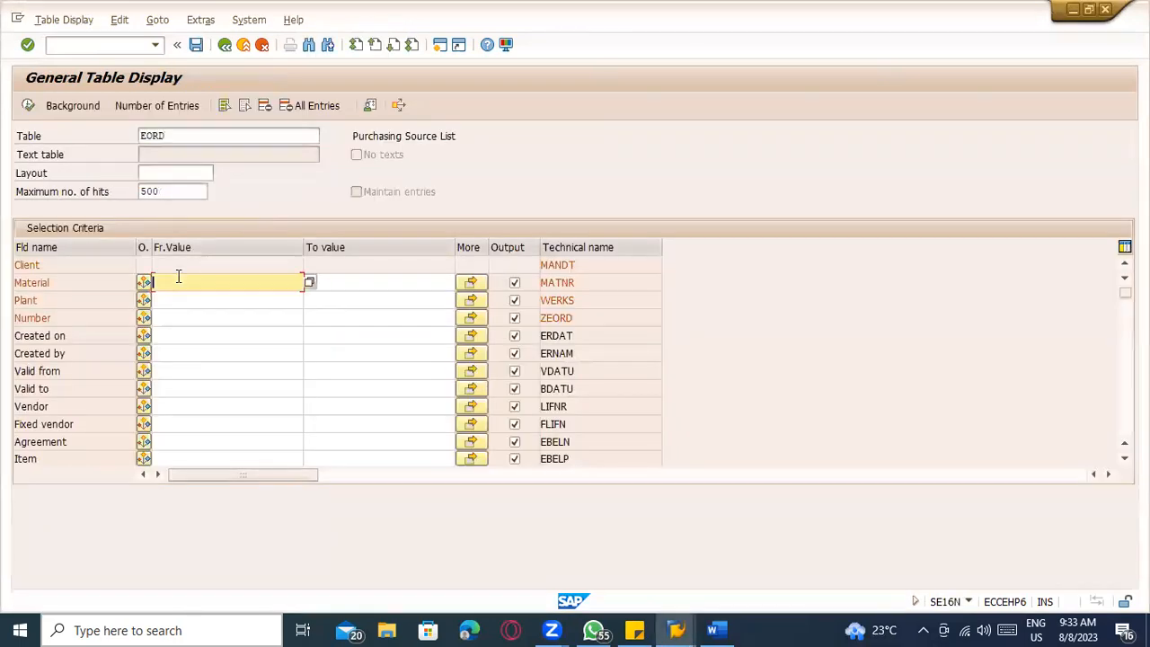
pyautogui.hotkey('ctrl', 'v')
pyautogui.click(28, 105)
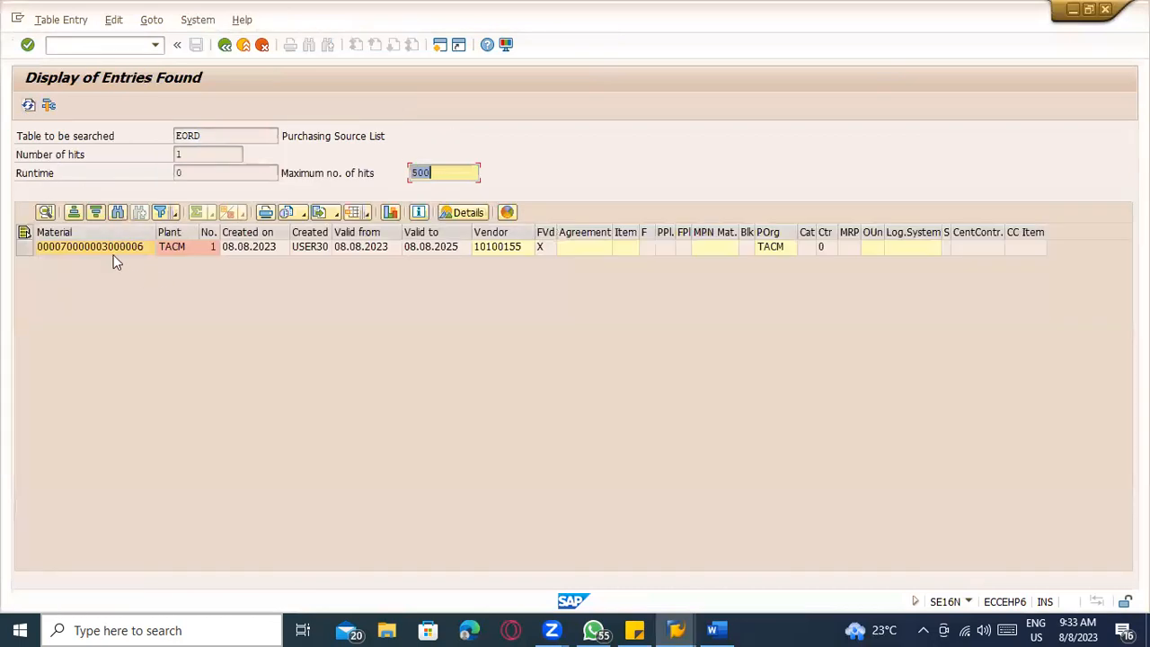
# Examine the material, plant, validity dates and vendor in the EORD source list entry.
pyautogui.click(107, 250)
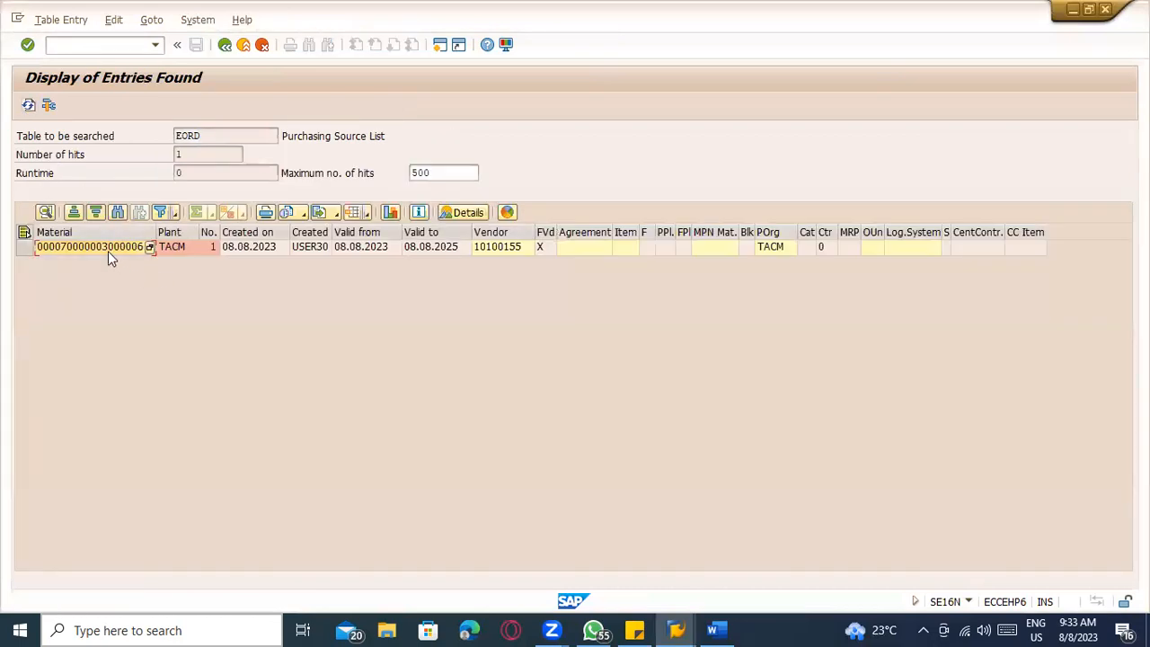
pyautogui.click(185, 248)
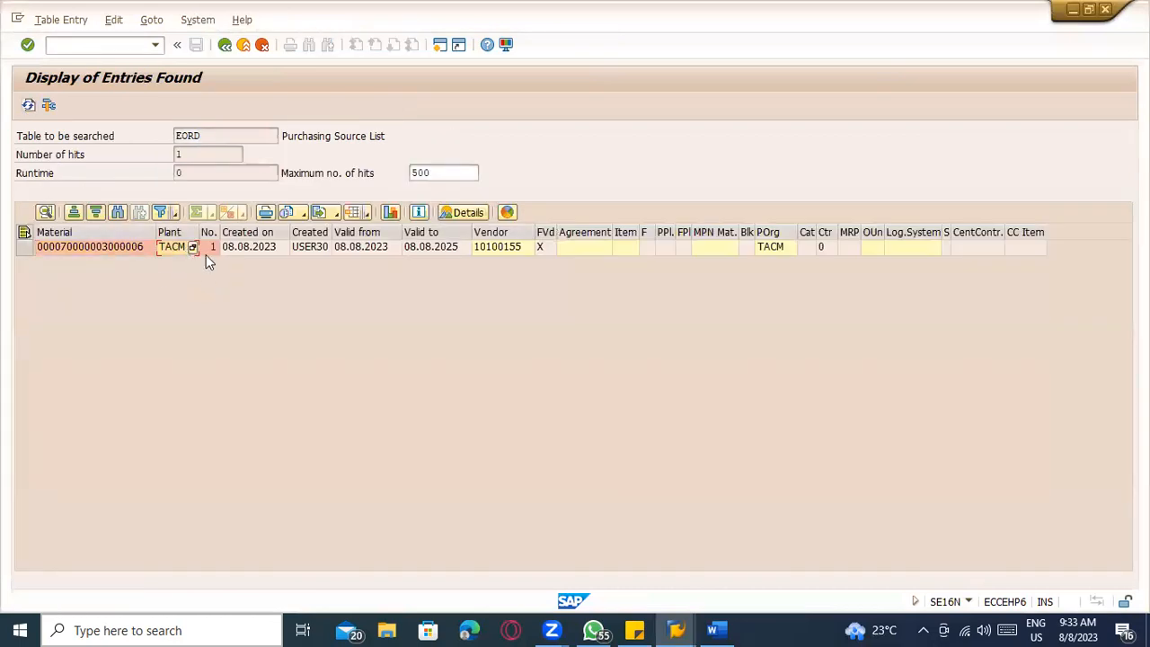
pyautogui.click(494, 252)
pyautogui.click(451, 251)
pyautogui.click(388, 246)
pyautogui.click(498, 246)
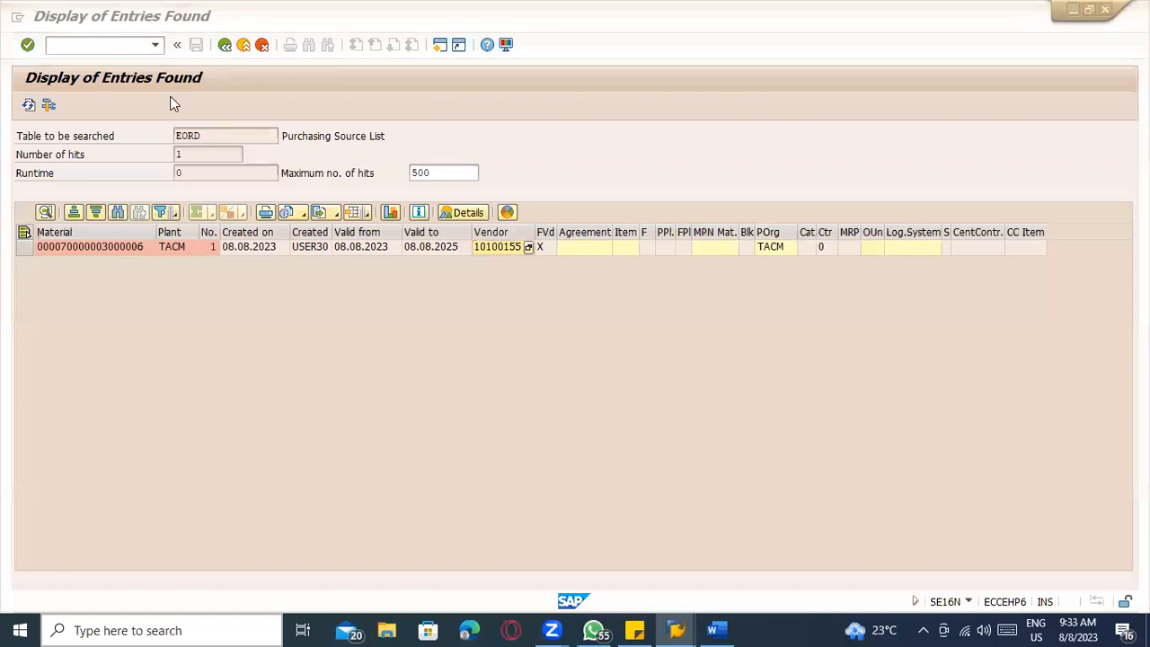
# Open the material's source list overview in the ME01 session and examine the saved record and the empty rows below it.
pyautogui.hotkey('alt', 'Tab')
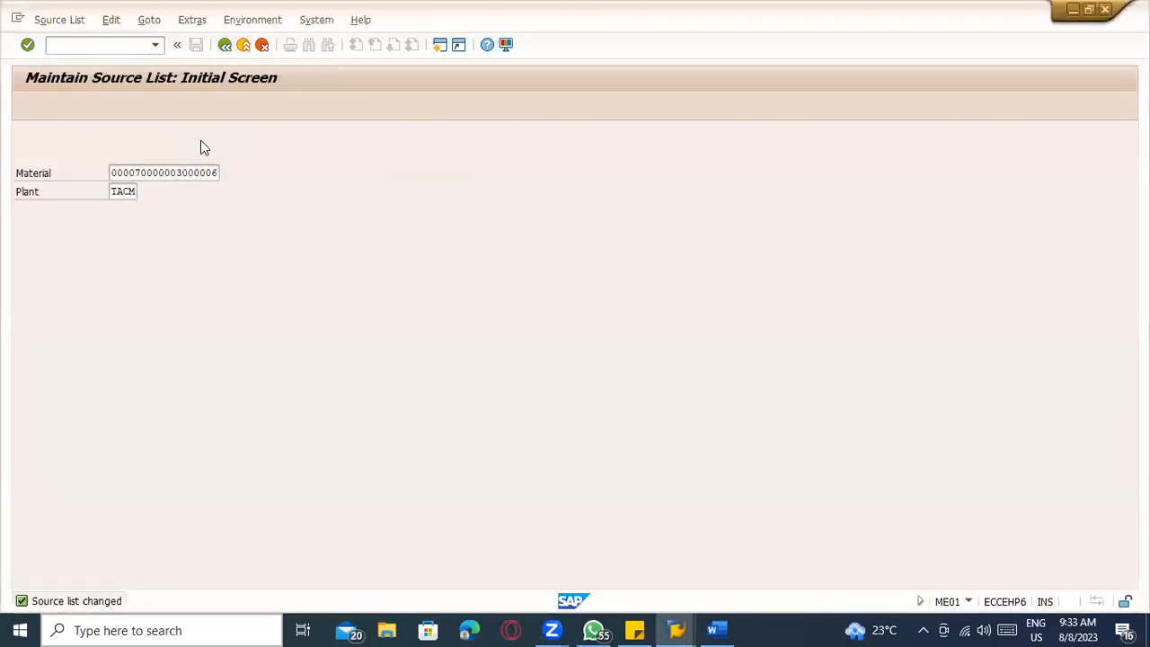
pyautogui.press('Return')
pyautogui.click(64, 248)
pyautogui.click(61, 262)
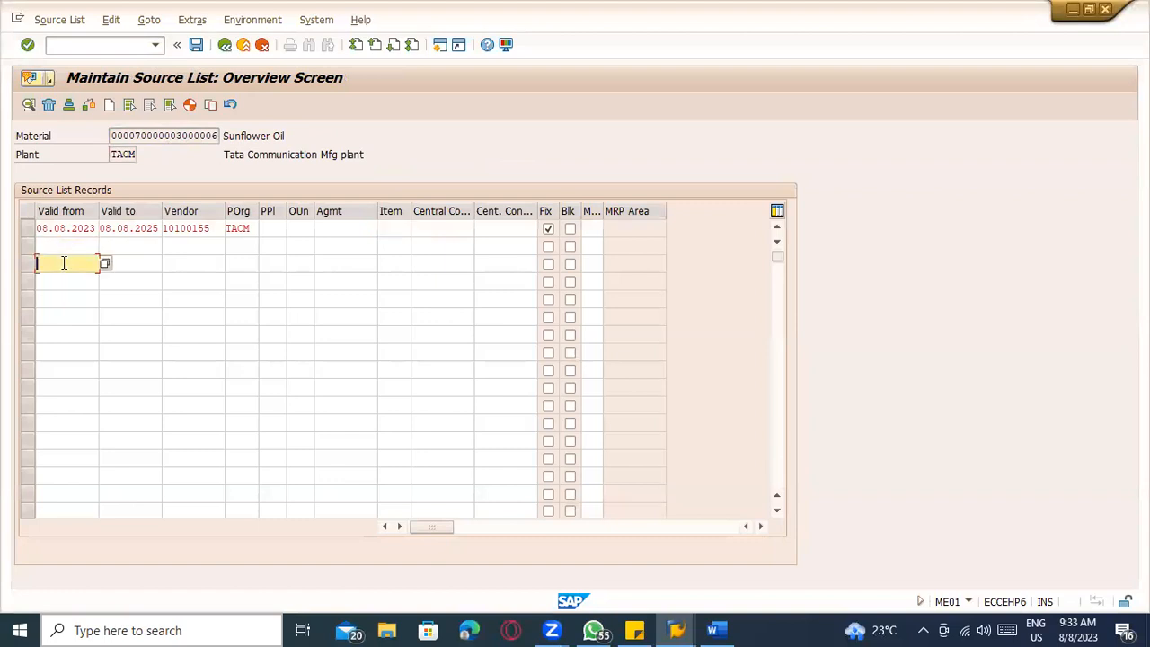
pyautogui.click(59, 282)
pyautogui.click(58, 300)
pyautogui.click(56, 318)
pyautogui.click(56, 351)
pyautogui.click(54, 387)
pyautogui.click(55, 422)
pyautogui.click(56, 474)
pyautogui.click(57, 489)
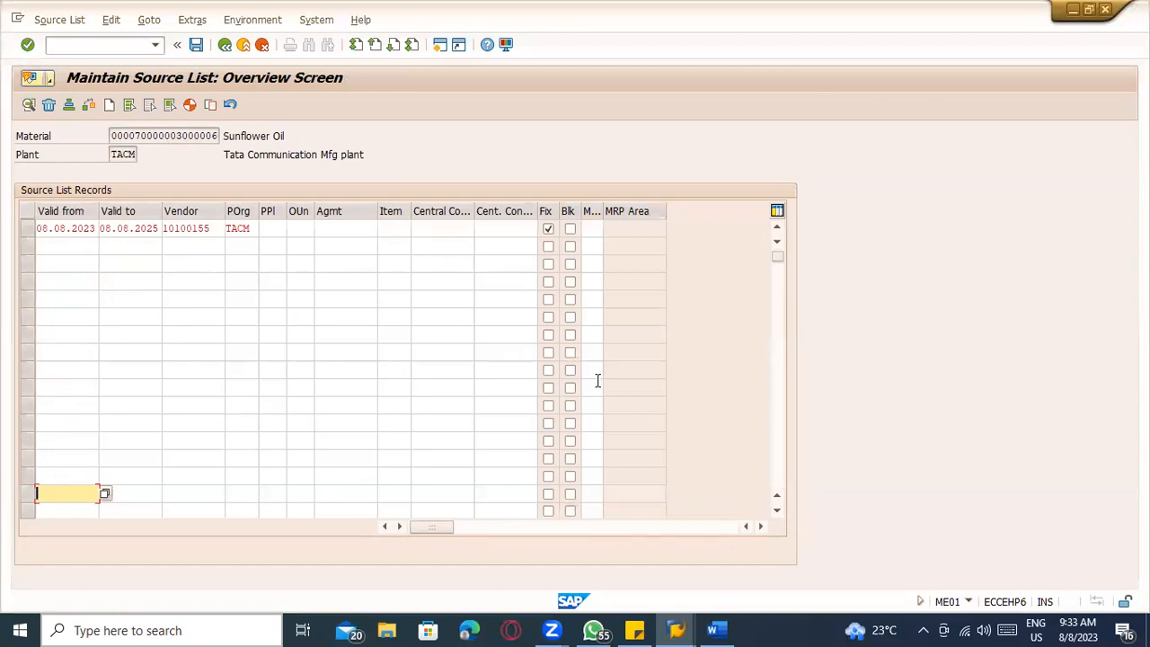
pyautogui.click(66, 227)
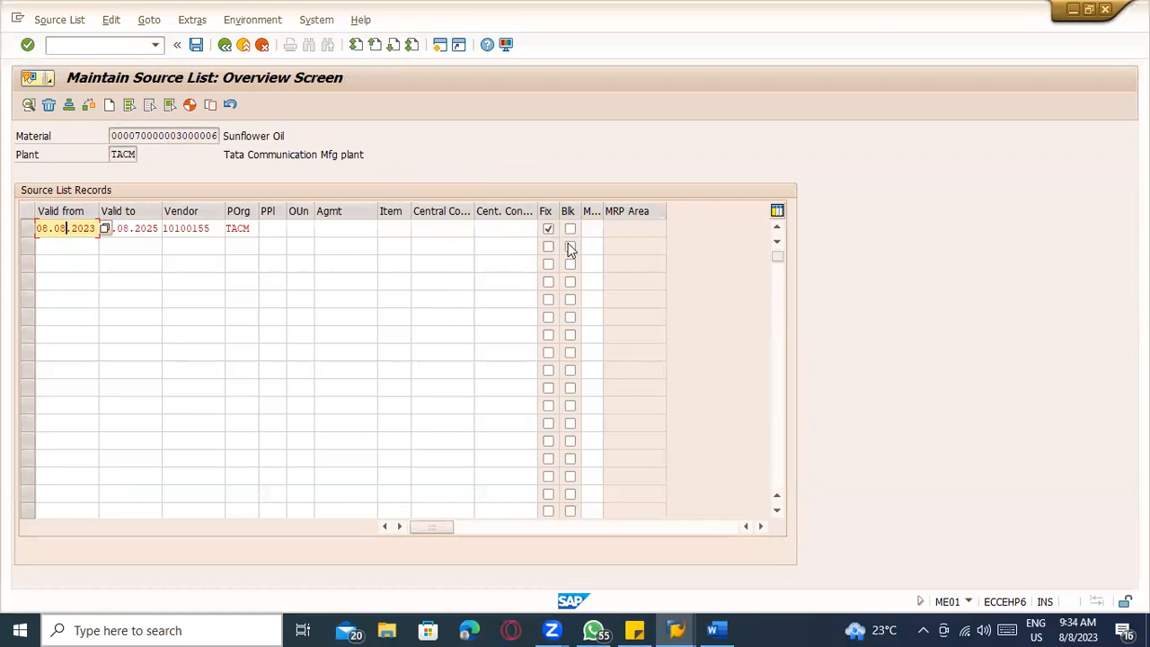
pyautogui.click(51, 262)
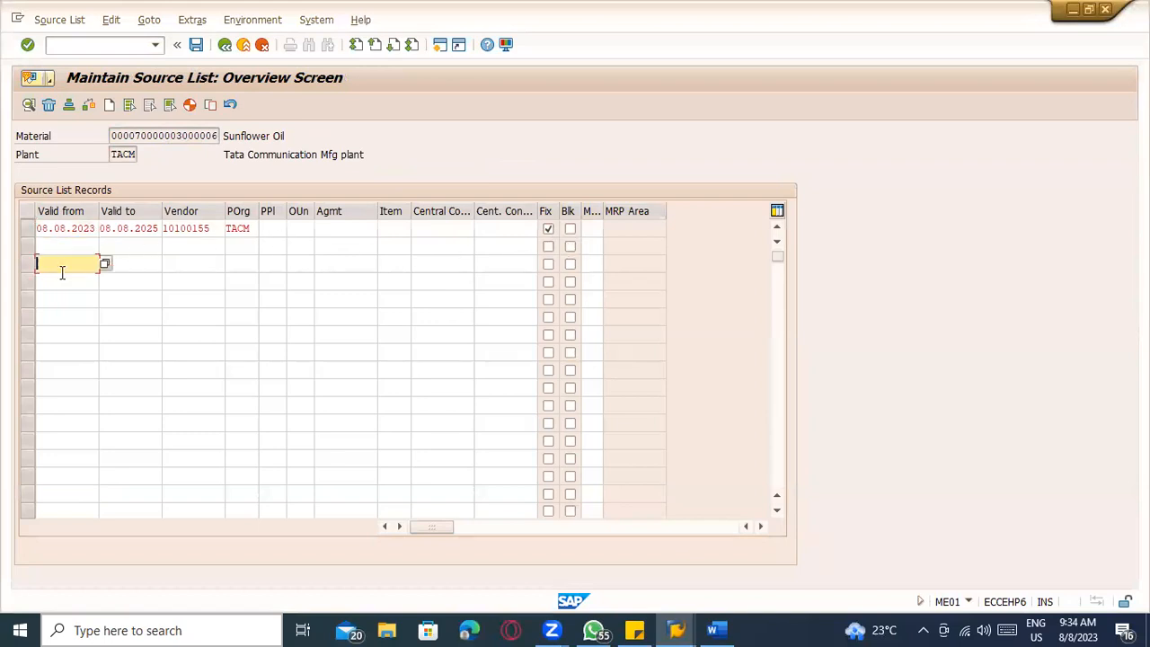
pyautogui.click(72, 246)
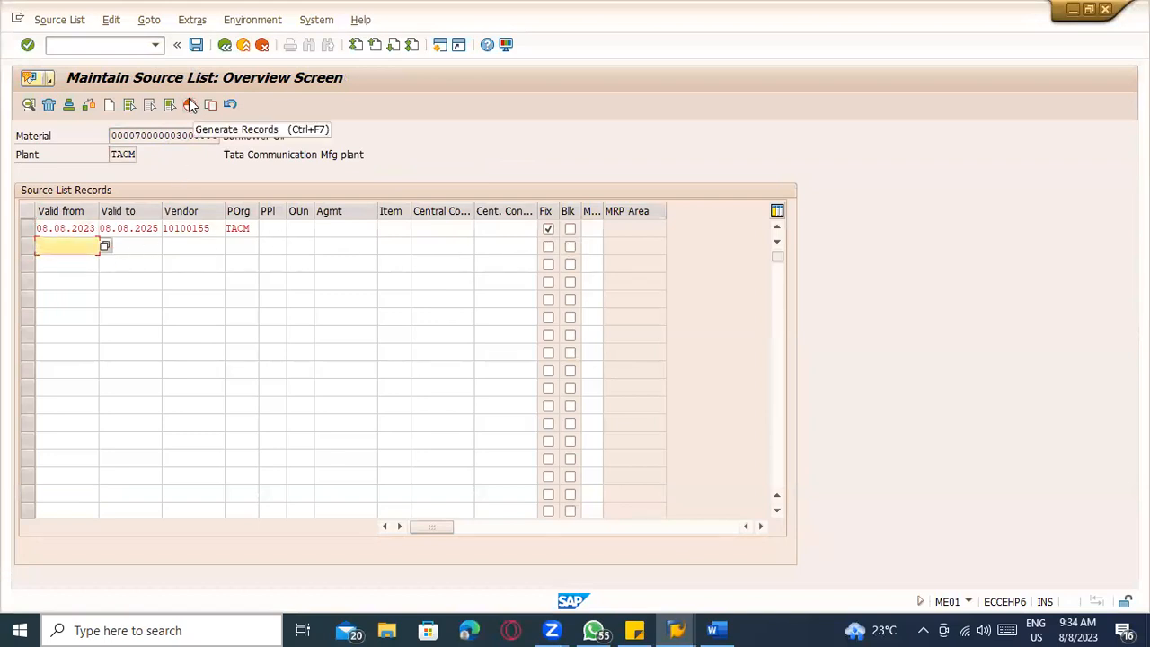
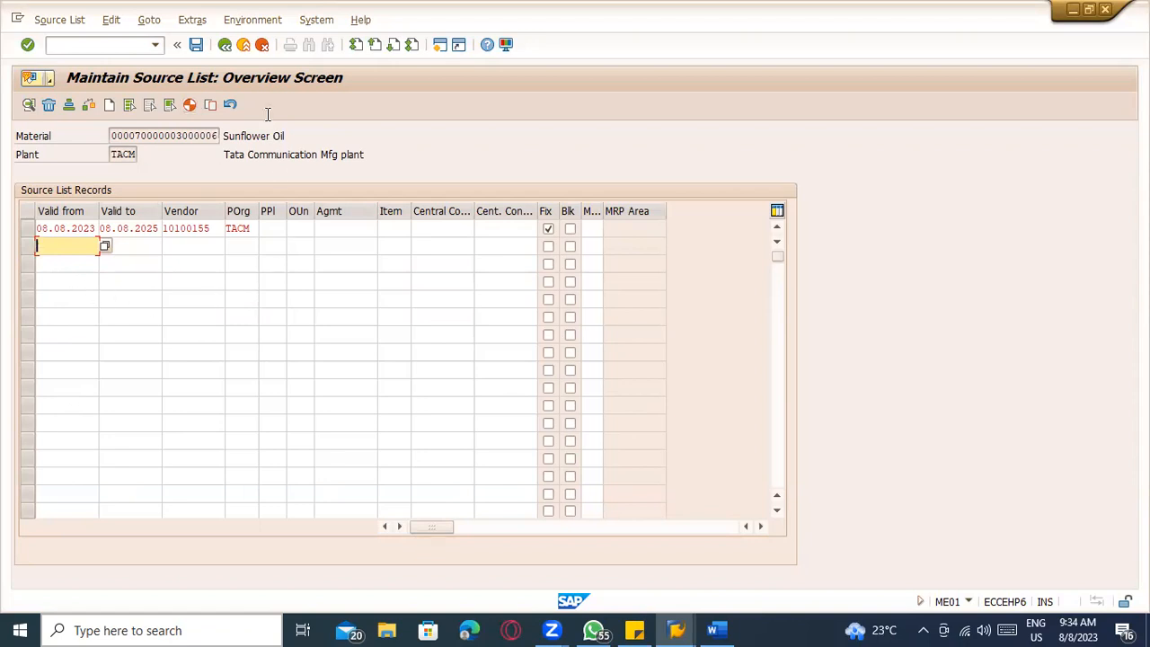
# Leave the source list overview, switch to Word and review the notes on master data tables and the source list.
pyautogui.click(243, 45)
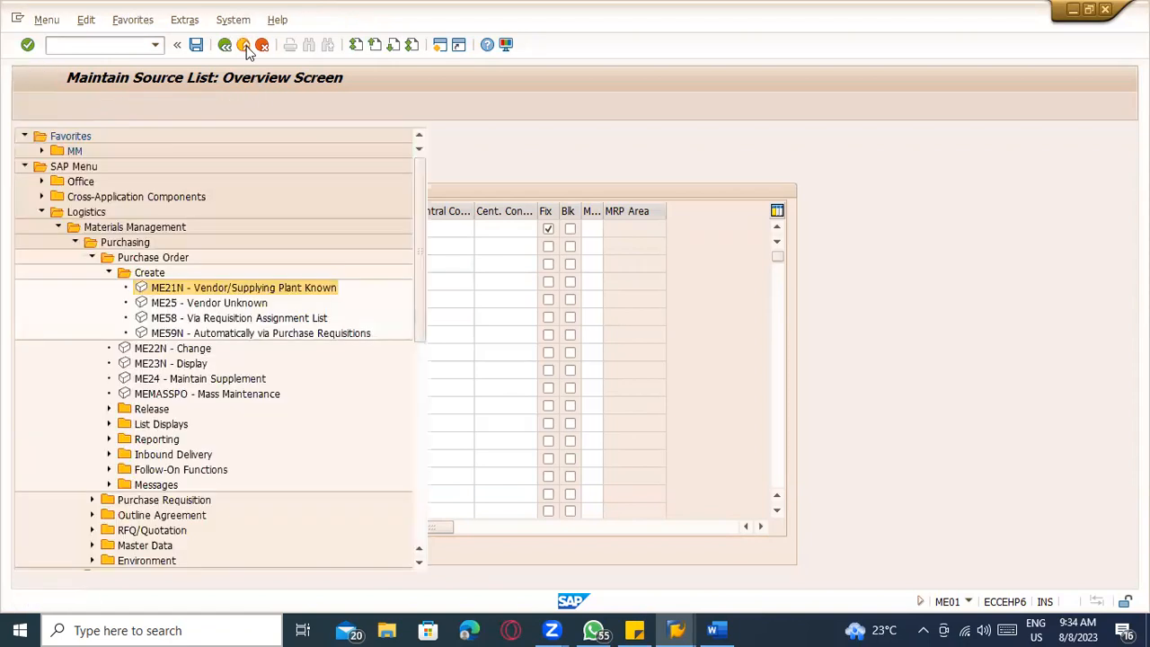
pyautogui.hotkey('alt', 'Tab')
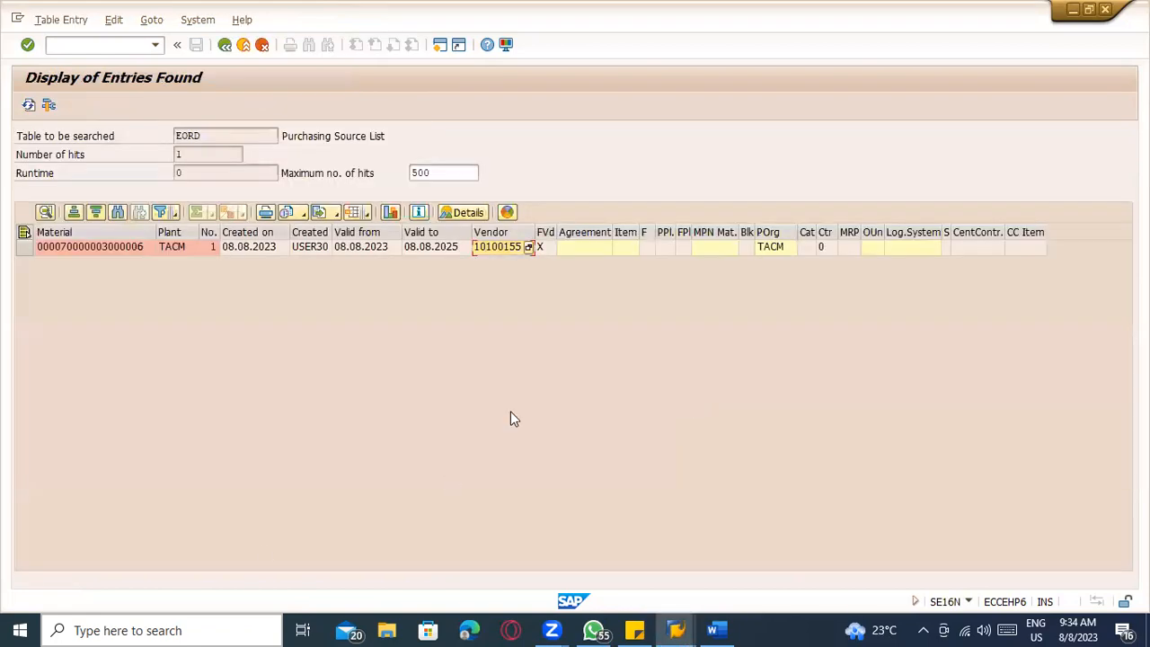
pyautogui.hotkey('alt', 'Tab')
pyautogui.press('Tab')
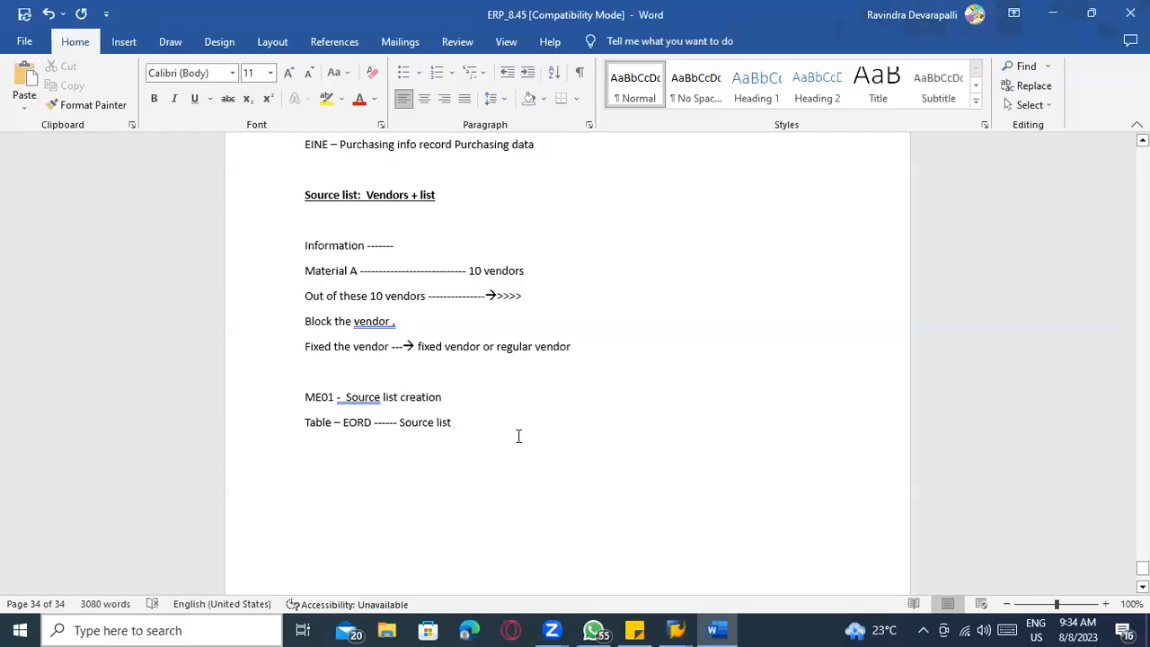
pyautogui.scroll(7, 512, 422)
pyautogui.scroll(3, 488, 404)
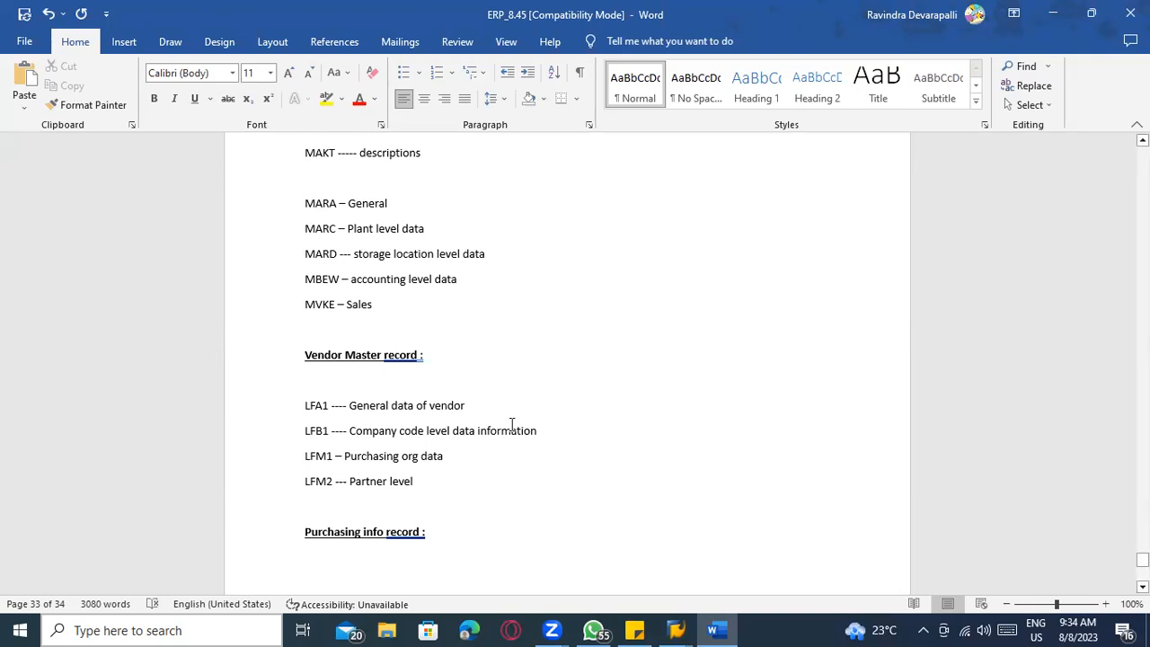
pyautogui.scroll(-9, 512, 423)
pyautogui.scroll(-2, 384, 481)
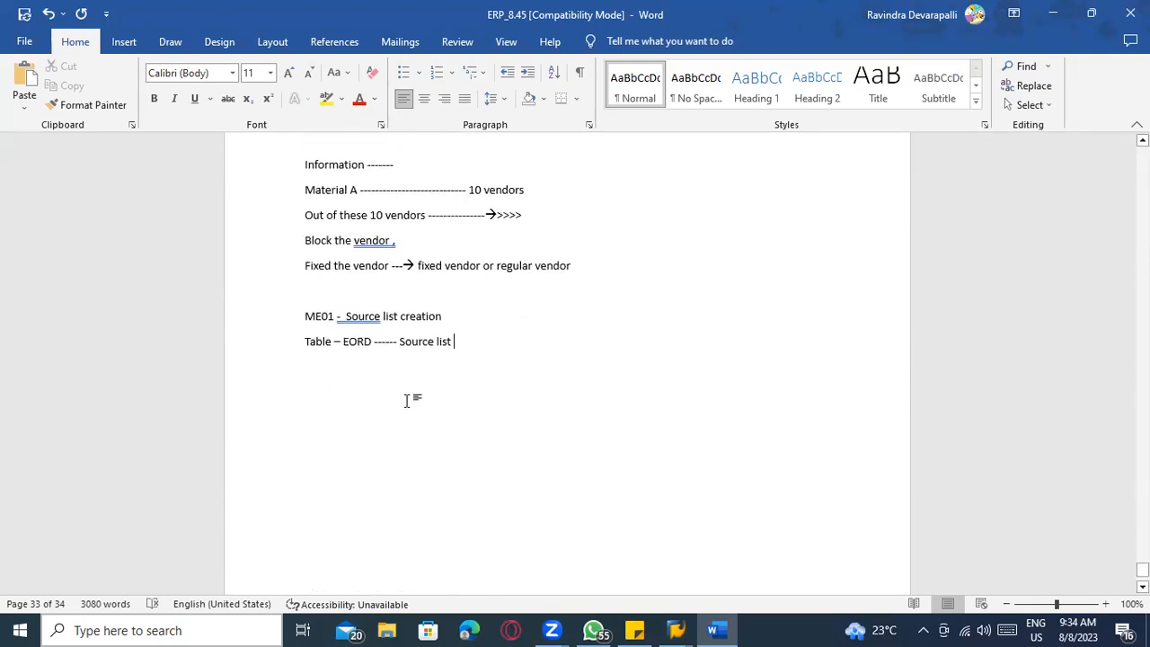
# Switch to the SAP session showing the EORD entries and start transaction ME51N to create a purchase requisition.
pyautogui.hotkey('alt', 'Tab')
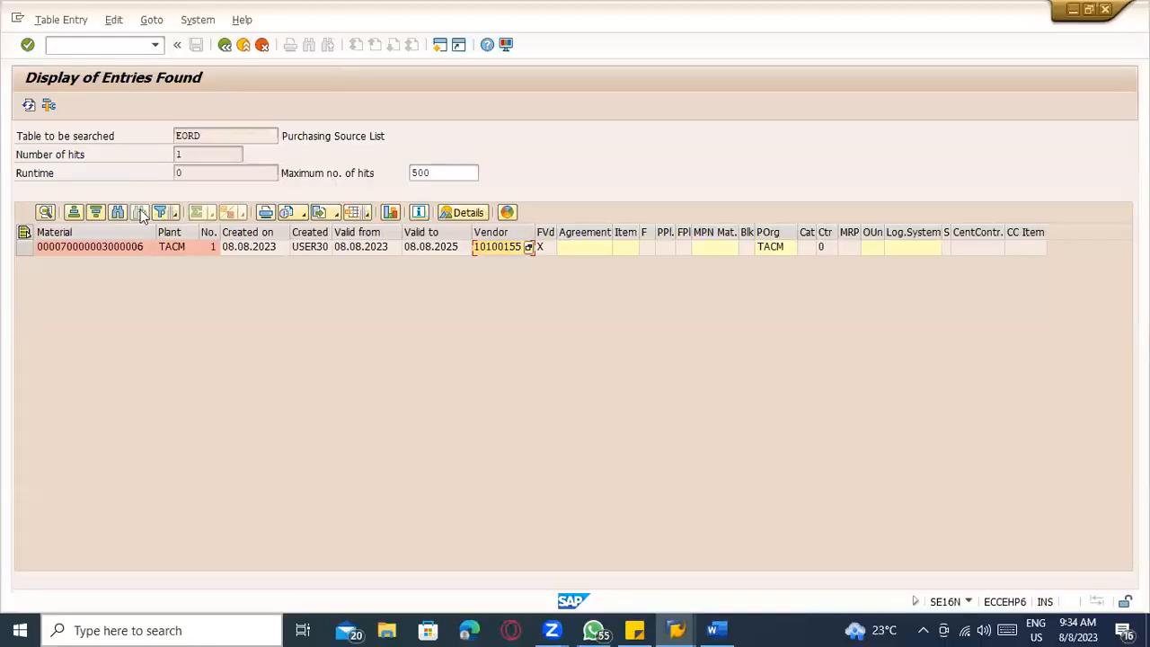
pyautogui.click(70, 46)
pyautogui.write('/nme51n')
pyautogui.press('Return')
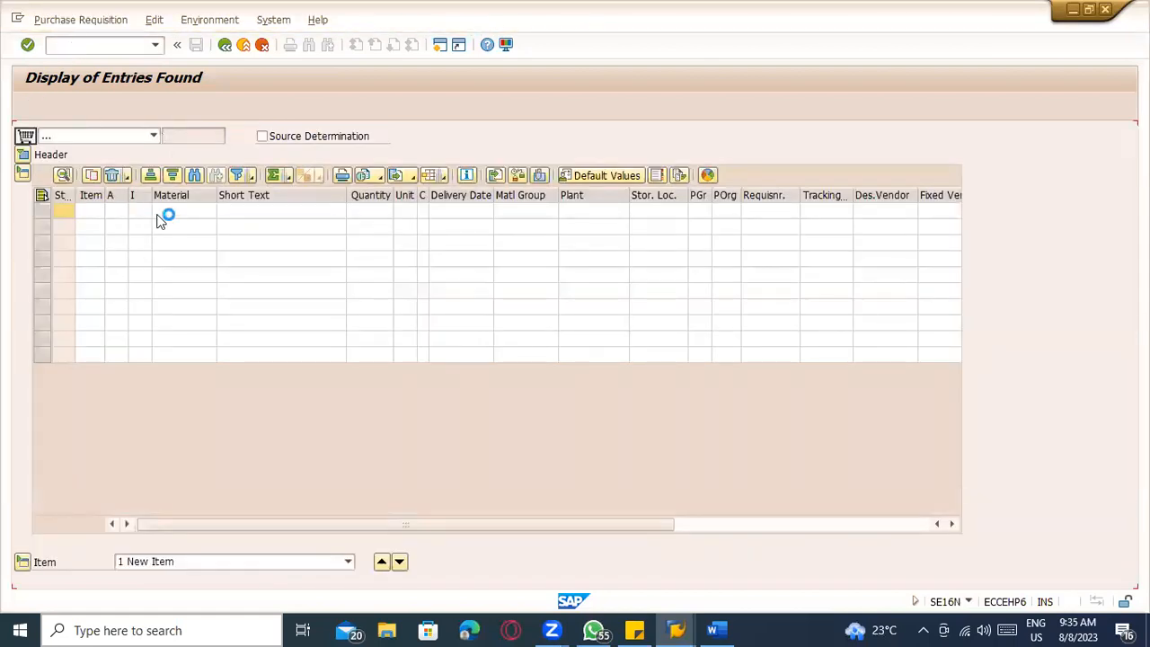
# Copy the material number from the ME13 Display Info Record session and return to the new purchase requisition.
pyautogui.hotkey('alt', 'Tab')
pyautogui.hotkey('alt', 'Tab')
pyautogui.hotkey('alt', 'Tab')
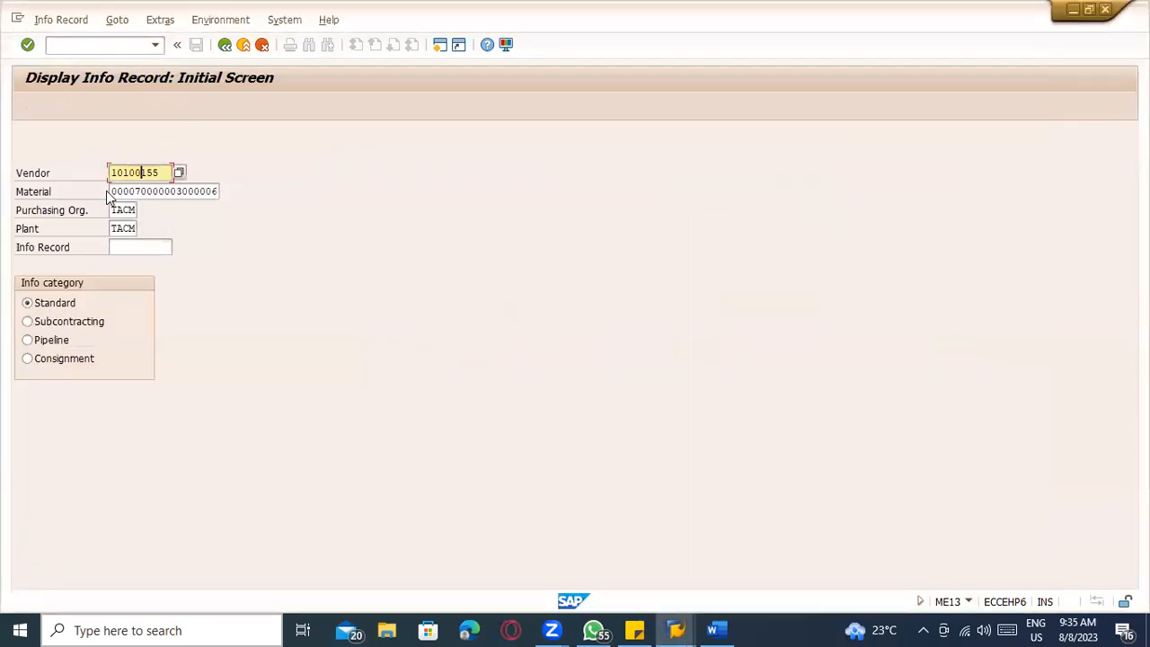
pyautogui.moveTo(112, 193); pyautogui.dragTo(226, 190)
pyautogui.click(108, 191)
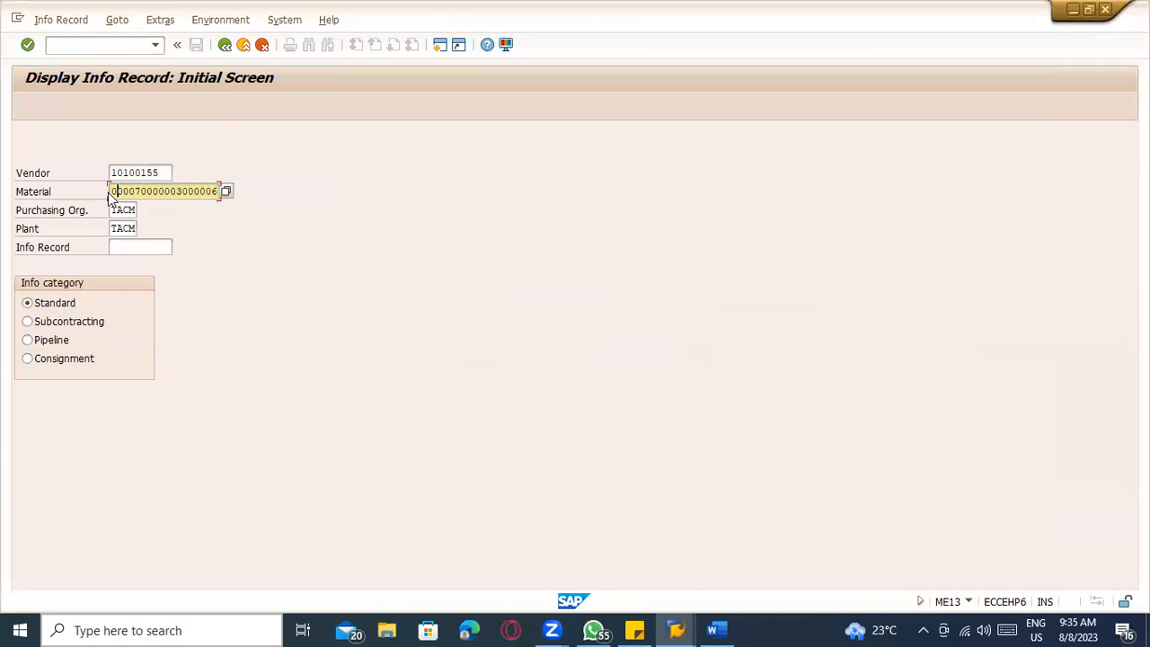
pyautogui.moveTo(147, 196); pyautogui.dragTo(275, 198)
pyautogui.hotkey('ctrl', 'c')
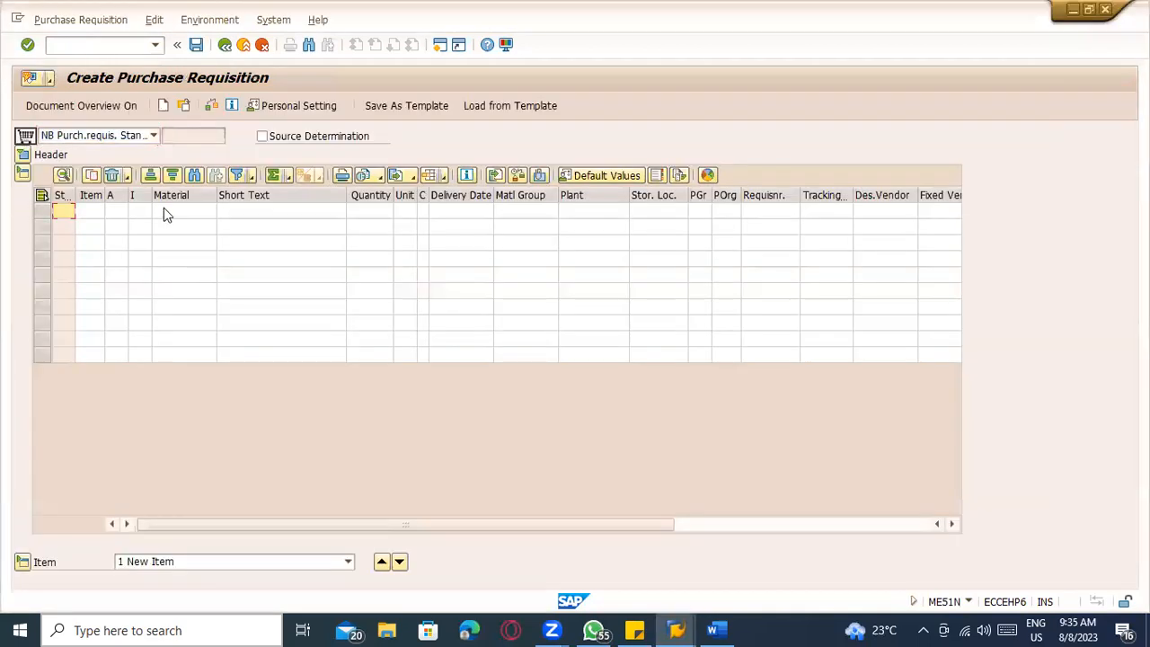
# Enter the copied material number in the first requisition item and set its plant to TA24.
pyautogui.click(166, 209)
pyautogui.hotkey('ctrl', 'v')
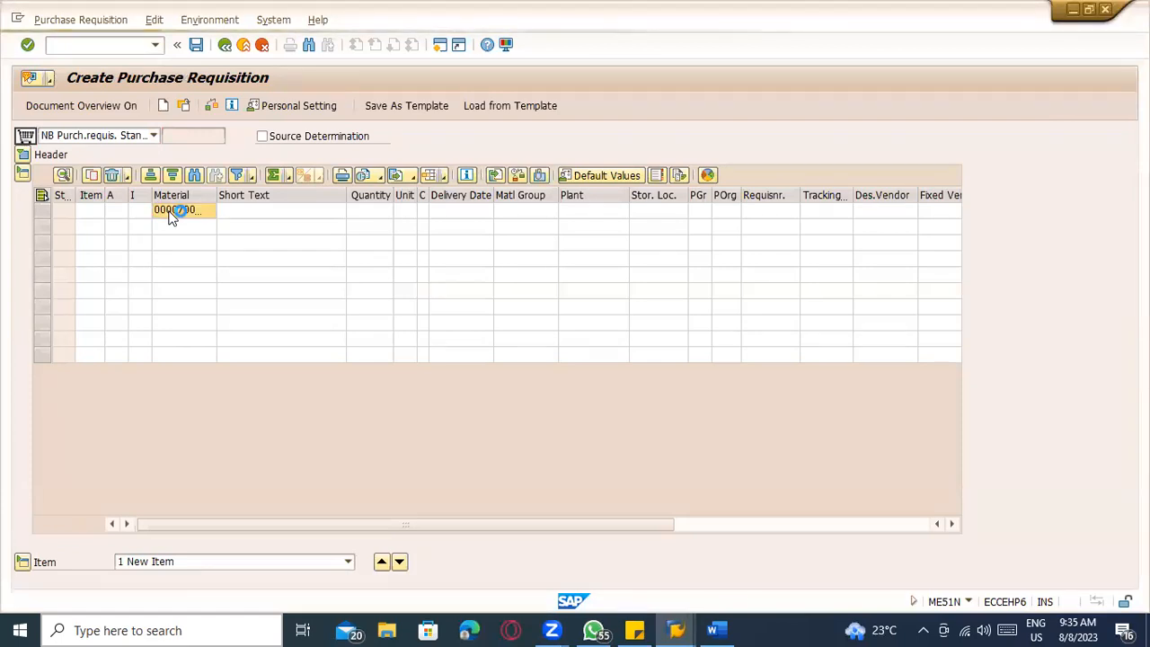
pyautogui.press('Return')
pyautogui.write('TA24')
pyautogui.press('Return')
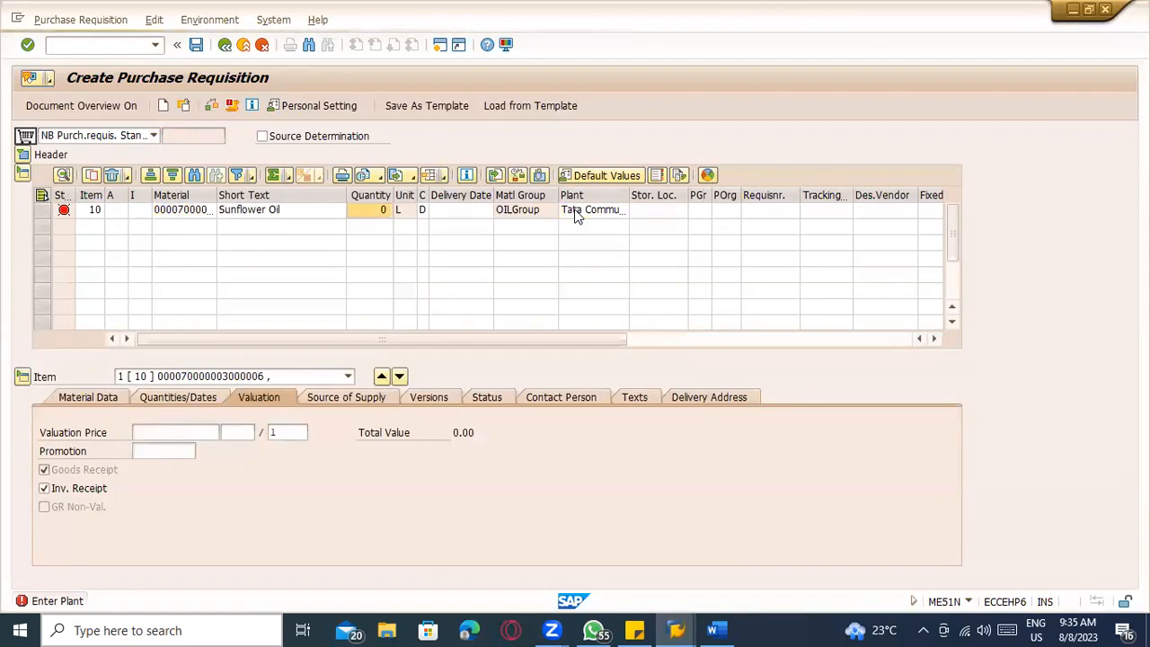
# Set the Sunflower Oil item's quantity to 100, delivery date to 08.08.2023 and purchasing group to 000.
pyautogui.click(381, 208)
pyautogui.write('100')
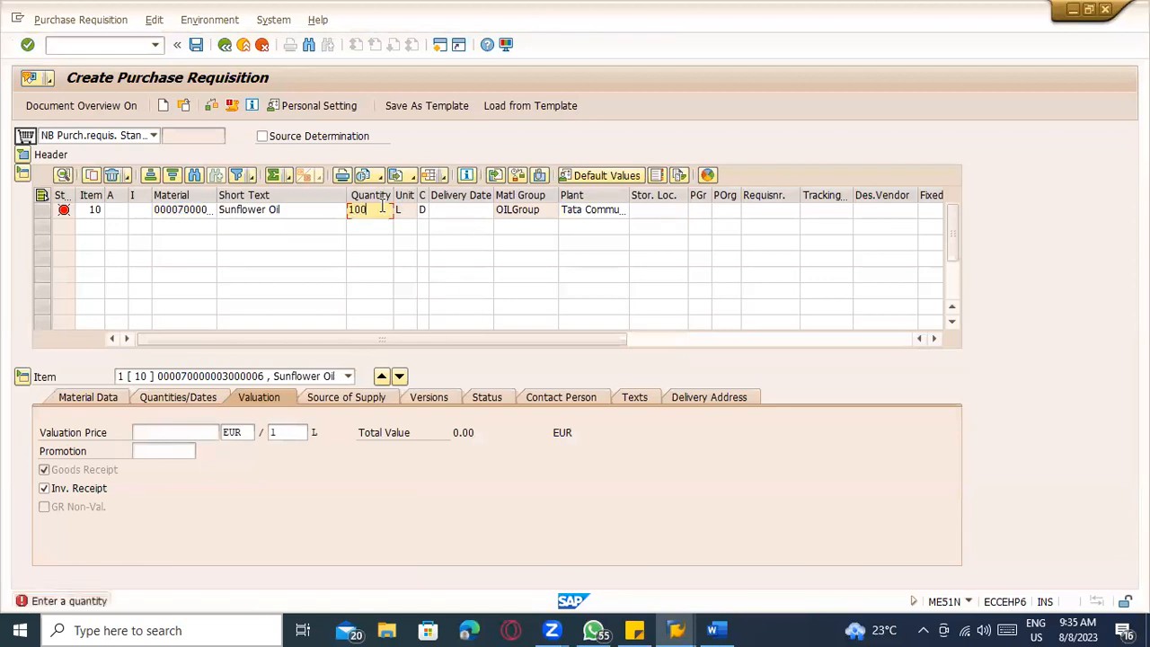
pyautogui.press('Return')
pyautogui.click(487, 209)
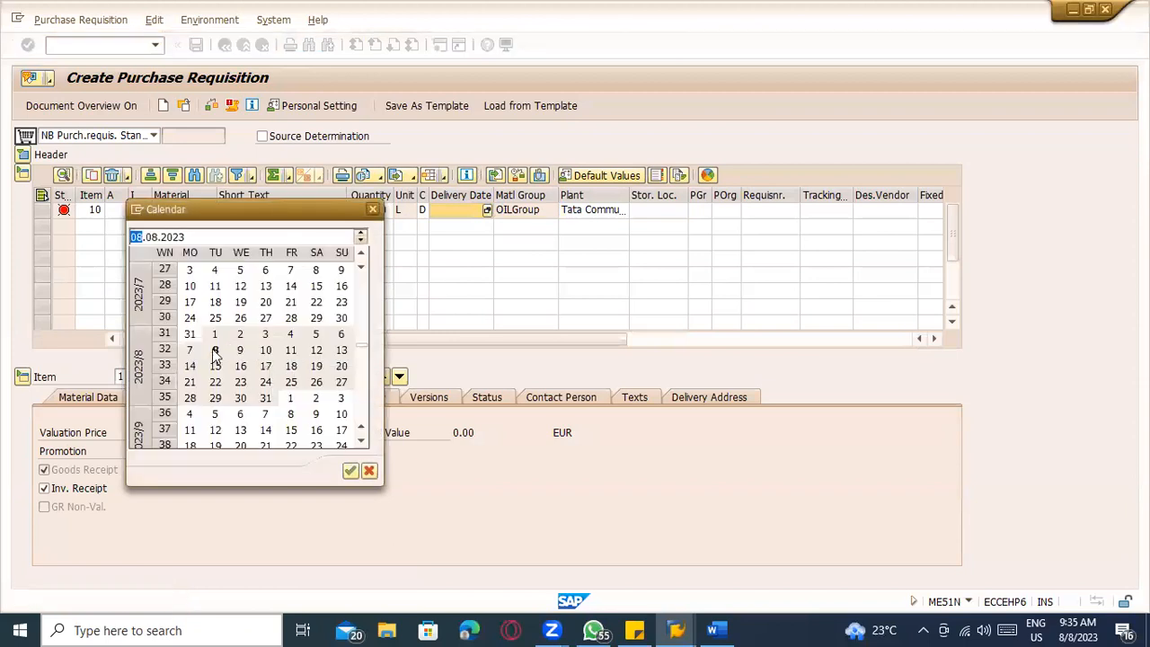
pyautogui.doubleClick(215, 350)
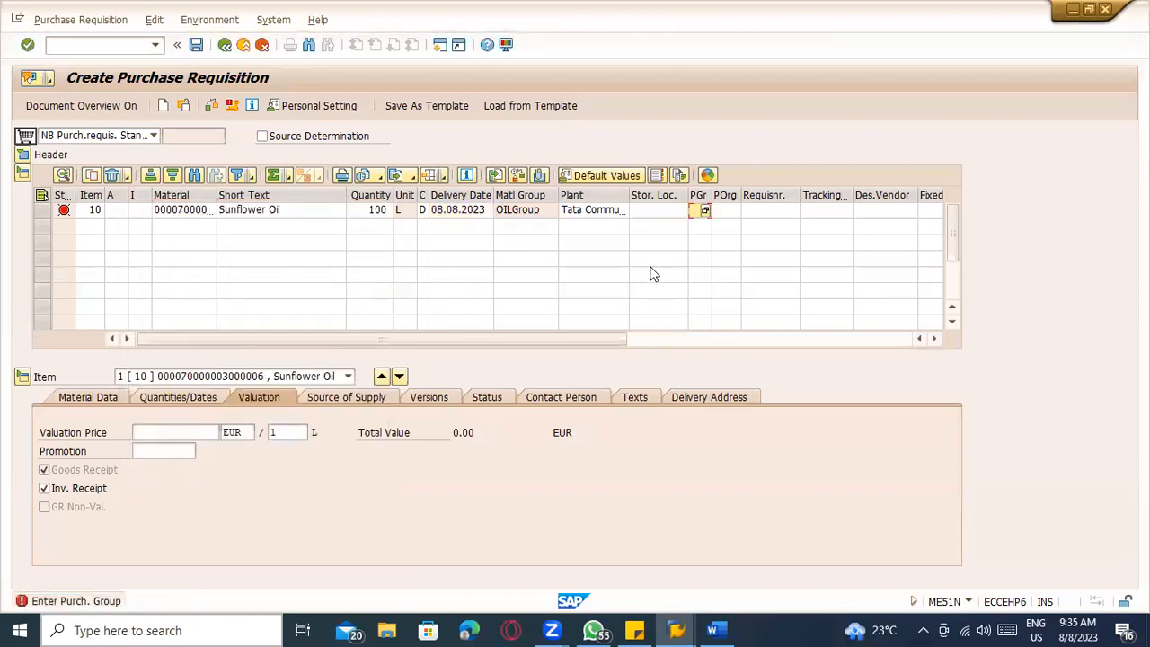
pyautogui.write('000')
pyautogui.press('Return')
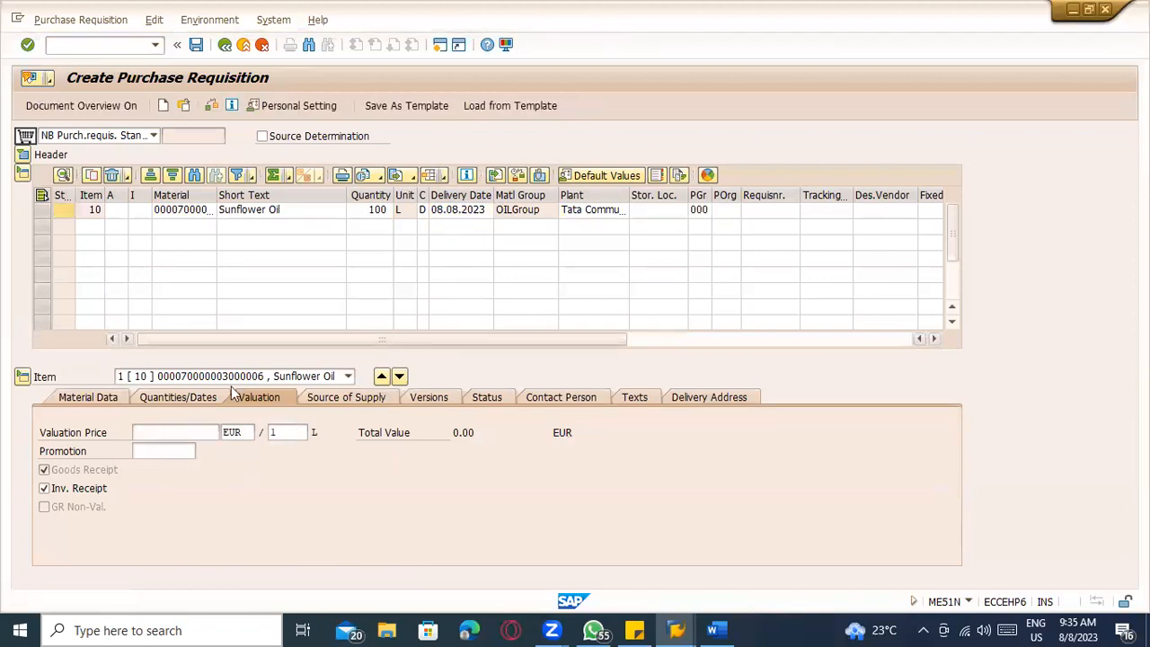
# Enter a valuation price of 100 for the Sunflower Oil item and assign its source of supply.
pyautogui.click(162, 432)
pyautogui.write('100')
pyautogui.click(341, 401)
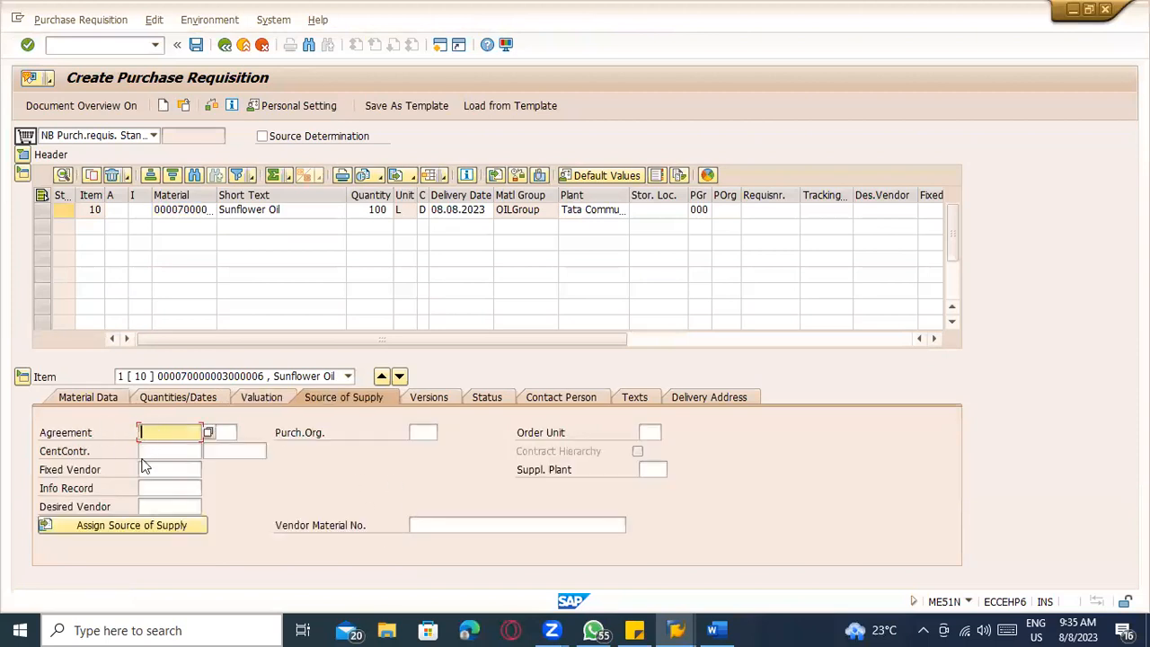
pyautogui.click(148, 468)
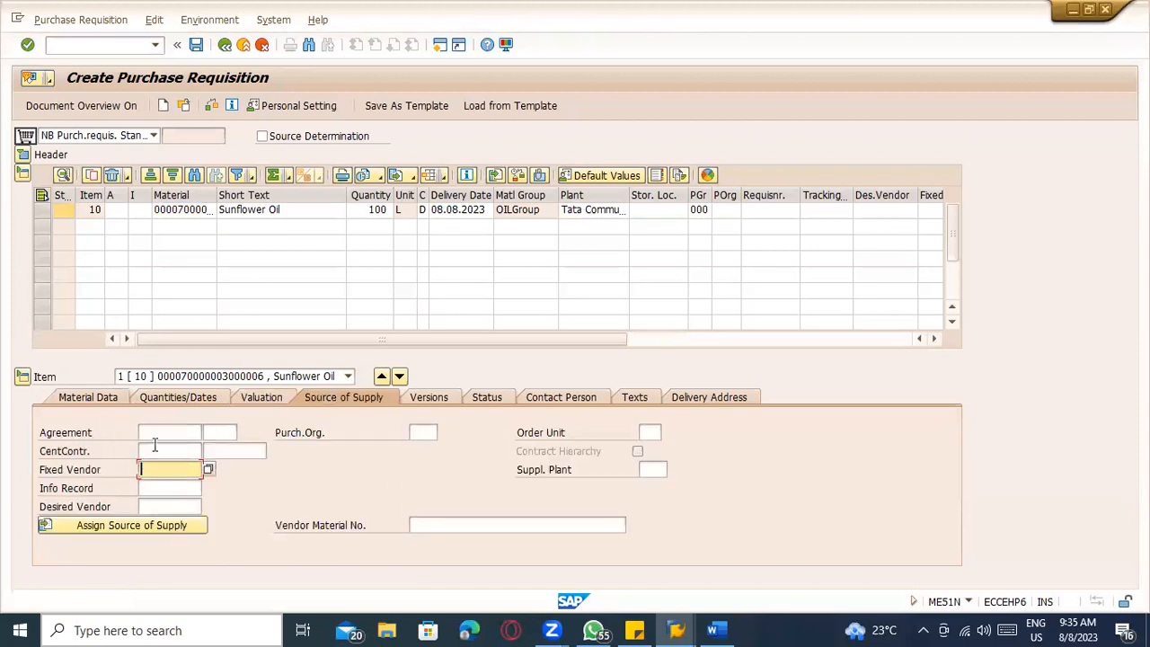
pyautogui.click(130, 526)
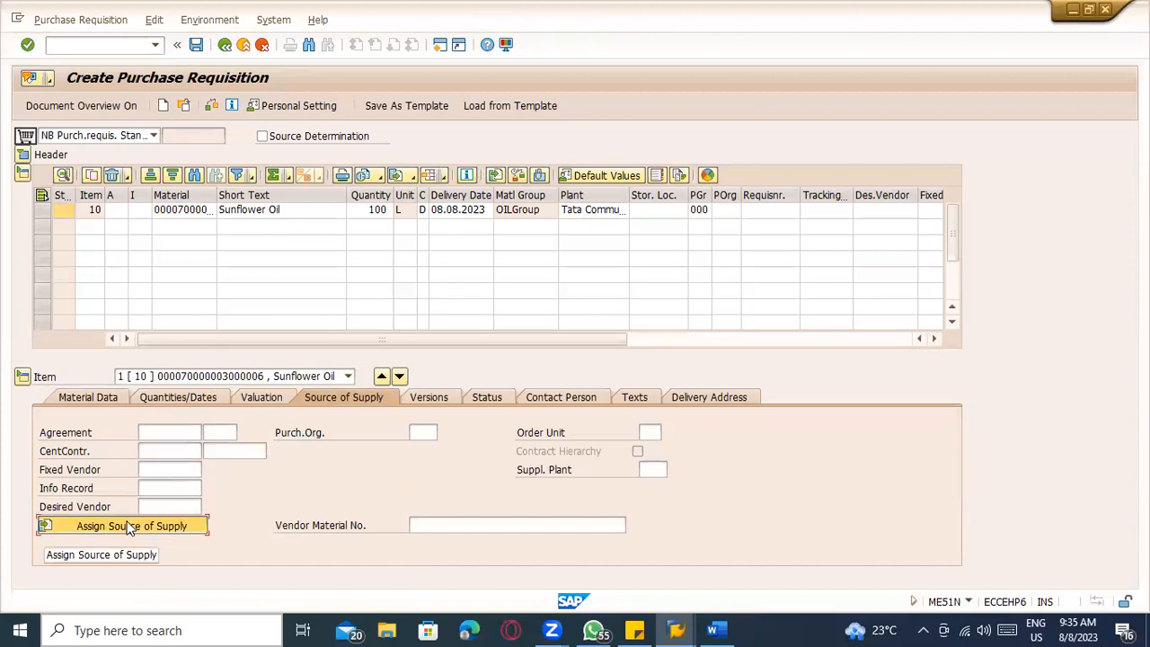
pyautogui.click(190, 487)
pyautogui.click(190, 210)
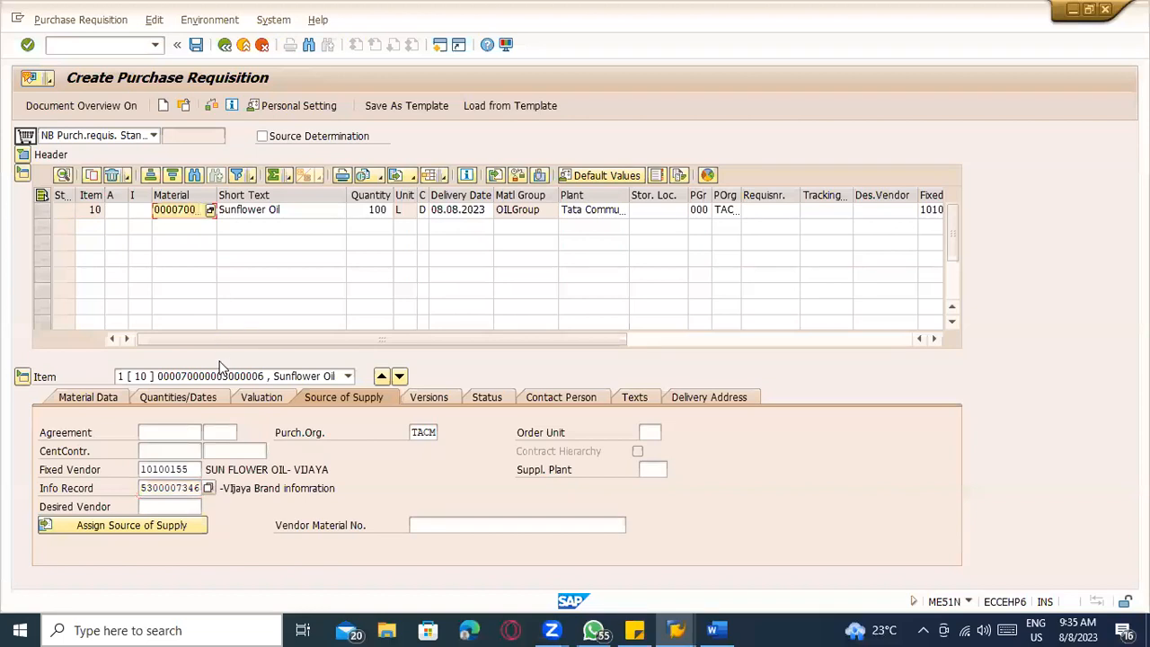
# Check the fixed vendor and info record assigned to the item, and save the purchase requisition.
pyautogui.click(178, 466)
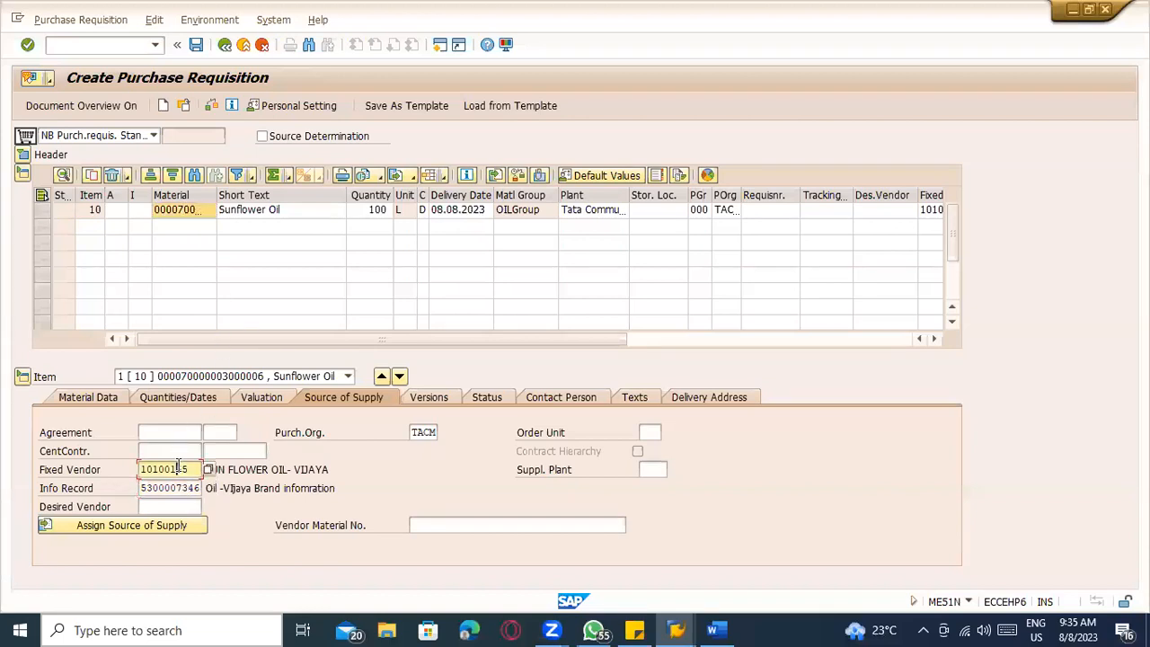
pyautogui.click(177, 488)
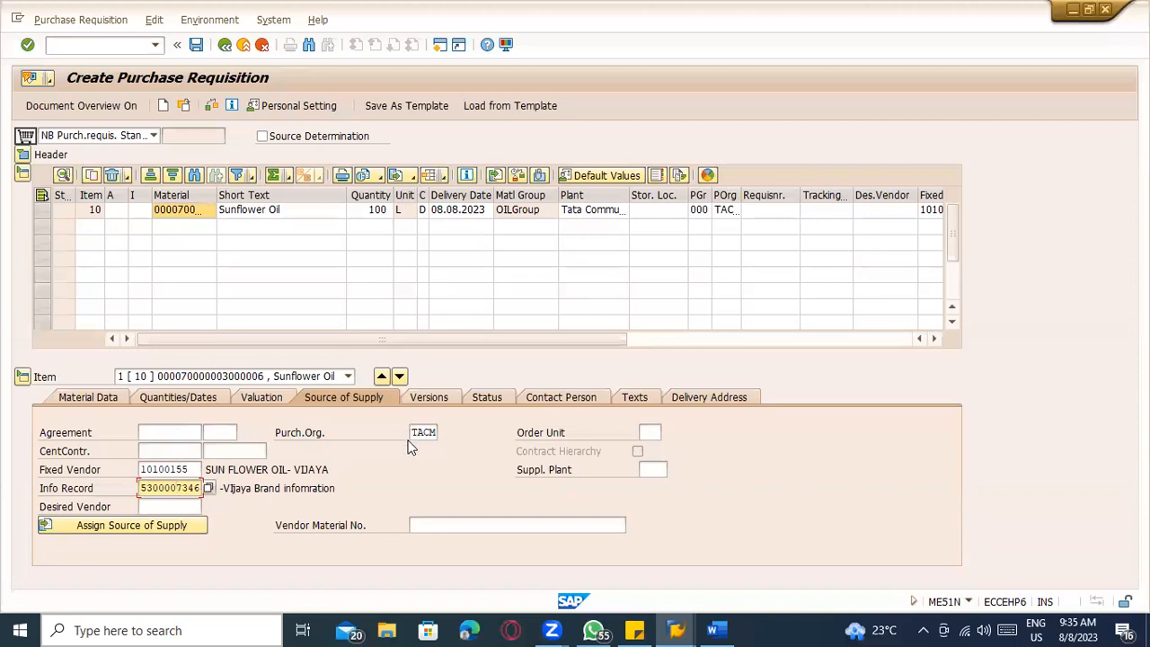
pyautogui.click(174, 470)
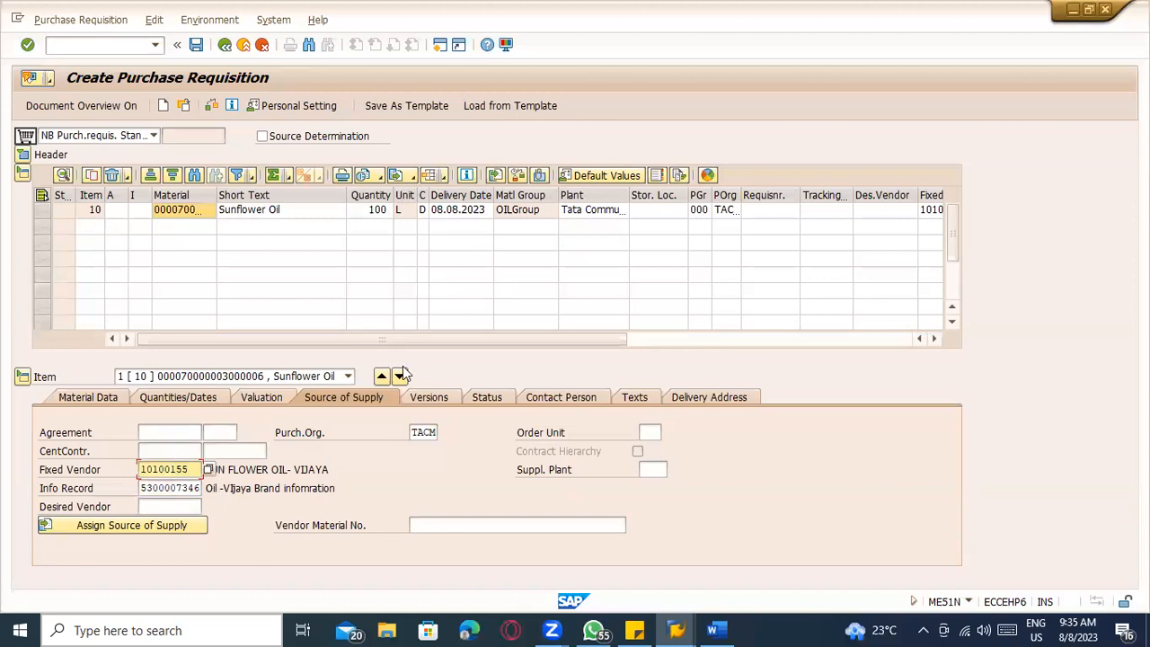
pyautogui.click(197, 46)
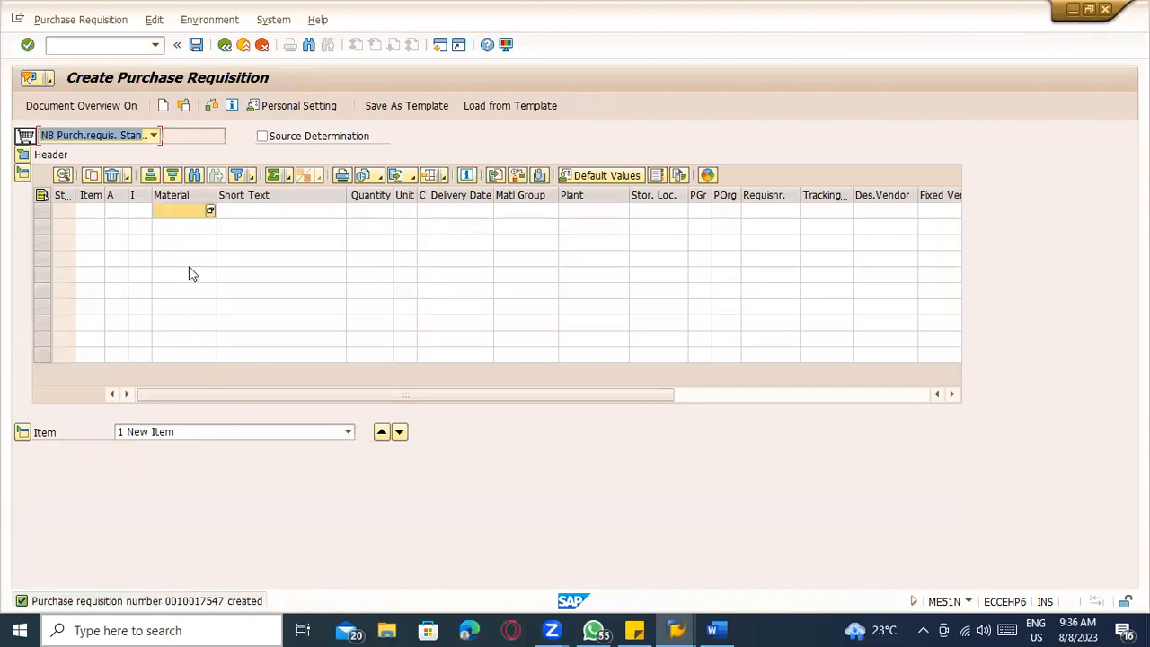
# Open the saved purchase requisition, examine the source of supply of its Sunflower Oil item, and leave the display.
pyautogui.click(183, 106)
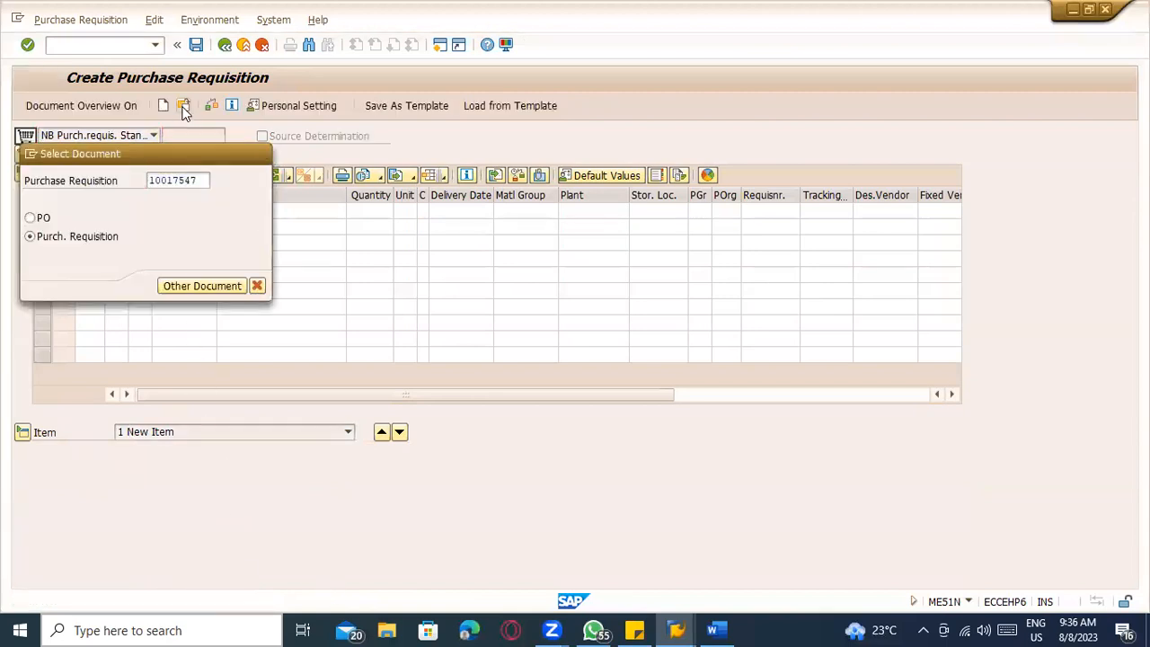
pyautogui.press('Return')
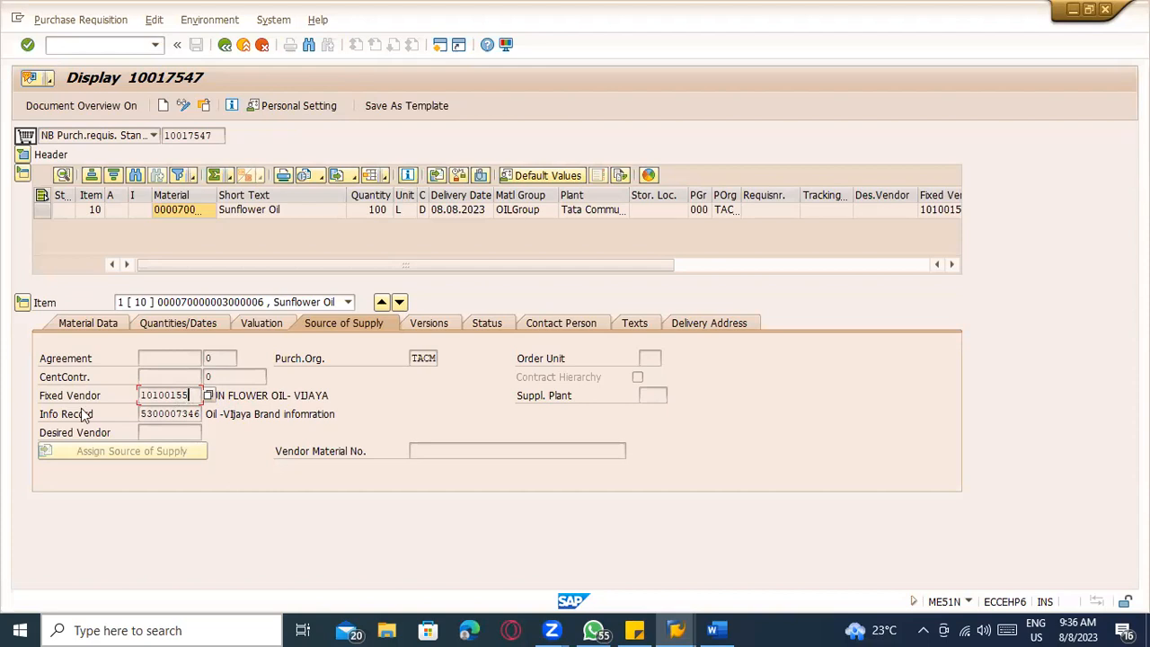
pyautogui.click(243, 44)
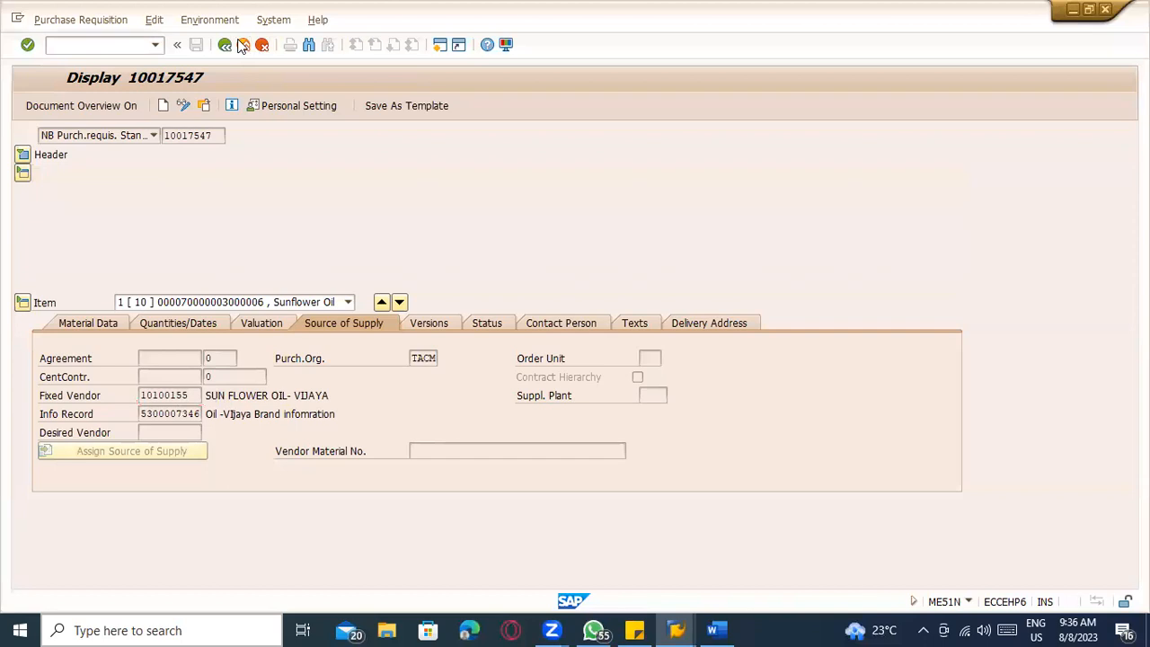
# Switch to the Word notes and insert a horizontal divider line below the EORD source list note.
pyautogui.click(723, 626)
pyautogui.scroll(-2, 481, 366)
pyautogui.press('Return')
pyautogui.press('Return')
pyautogui.press('Return')
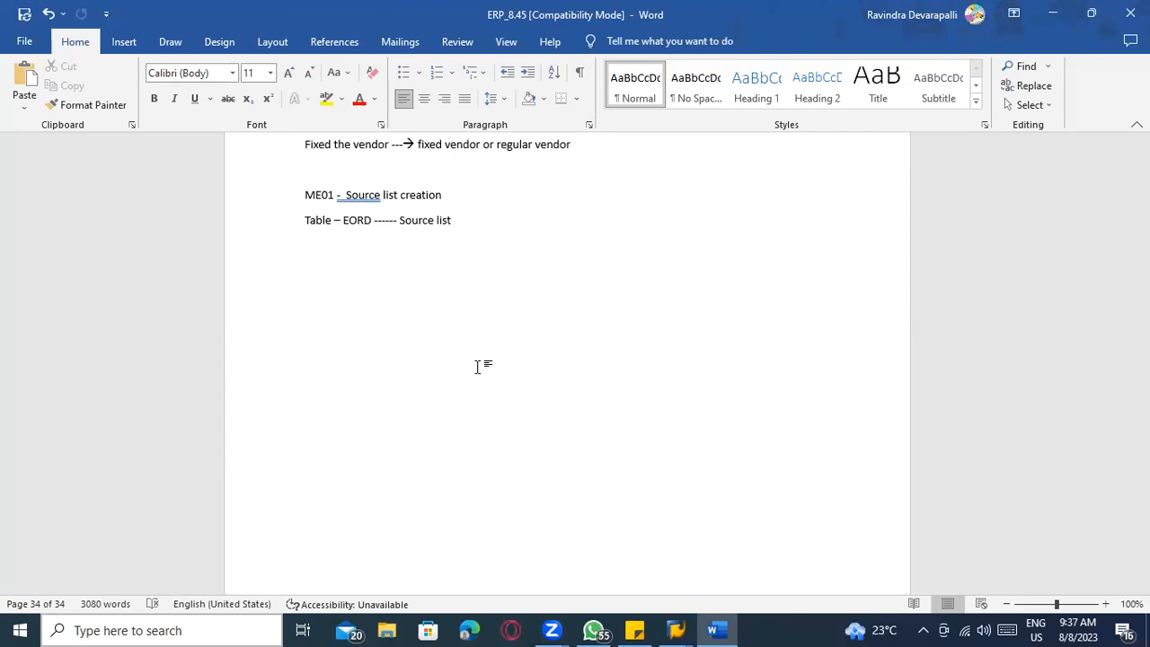
pyautogui.write('------------------')
pyautogui.press('Return')
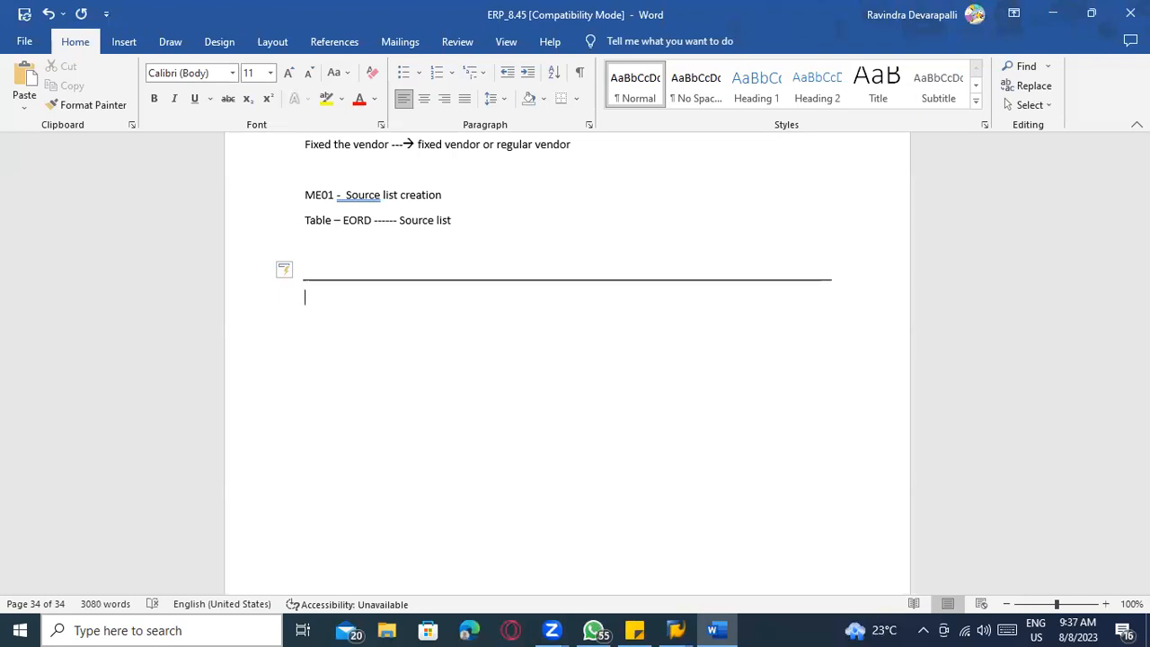
# Review the source list notes above the divider and save the Word document.
pyautogui.scroll(10, 441, 239)
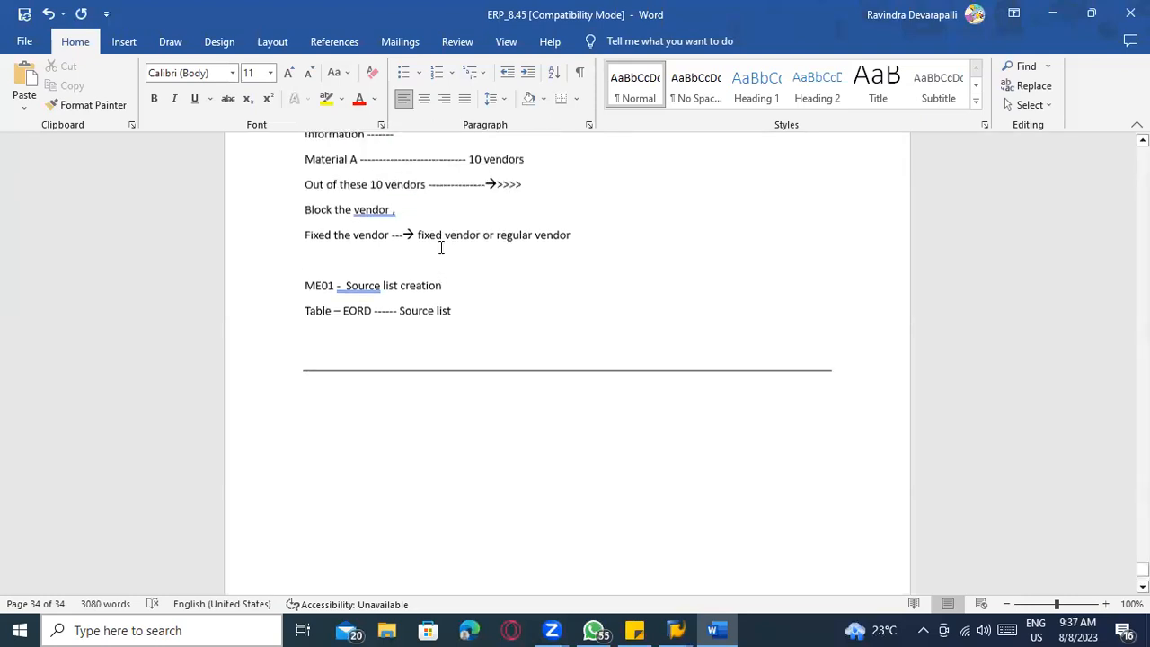
pyautogui.scroll(-7, 372, 393)
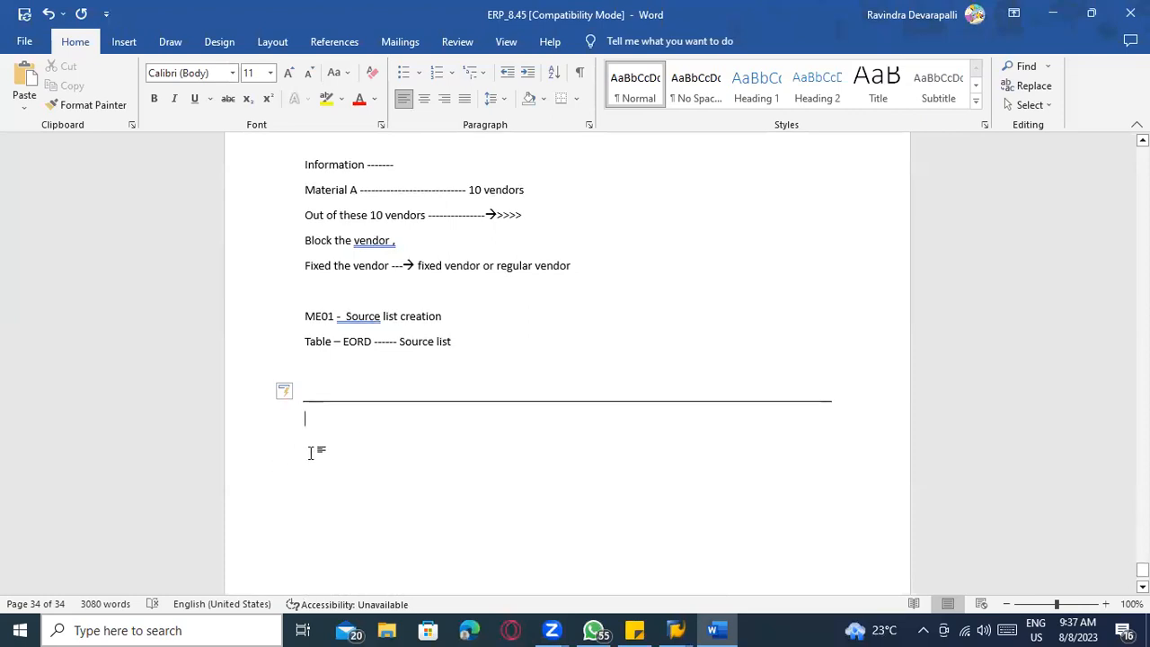
pyautogui.hotkey('ctrl', 's')
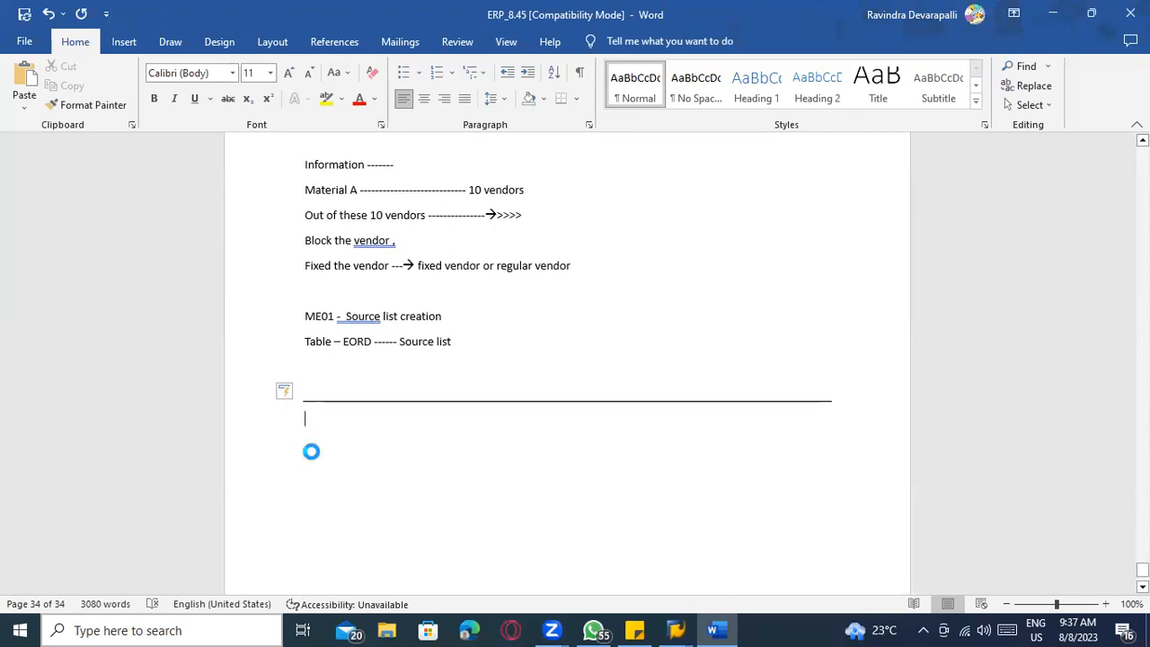